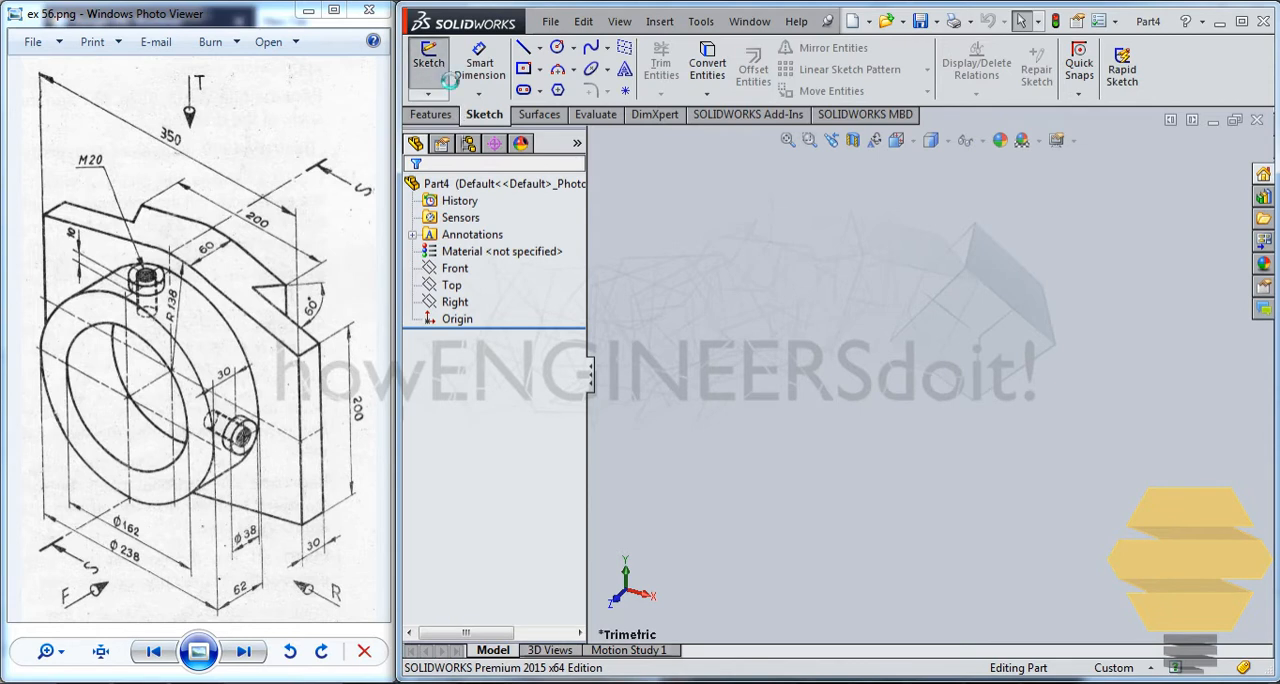
Start a sketch on the Front plane and draw a circle of about 53 mm radius centred on the origin.
click(428, 60)
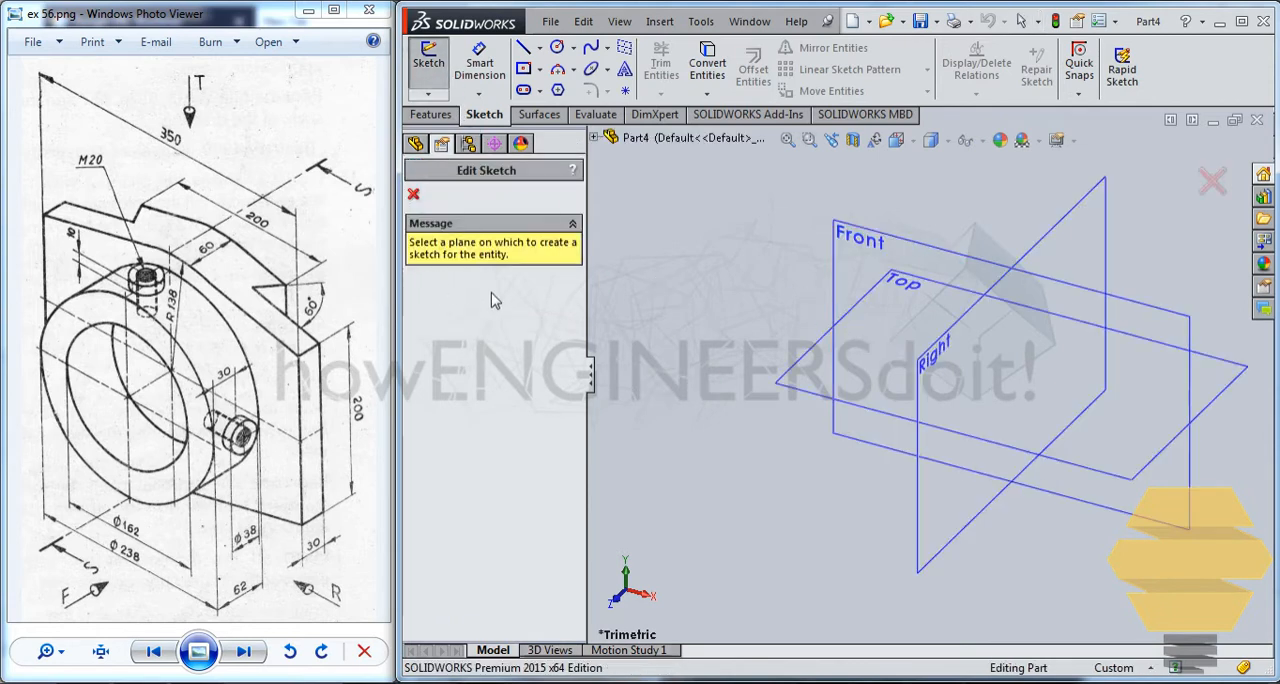
click(837, 278)
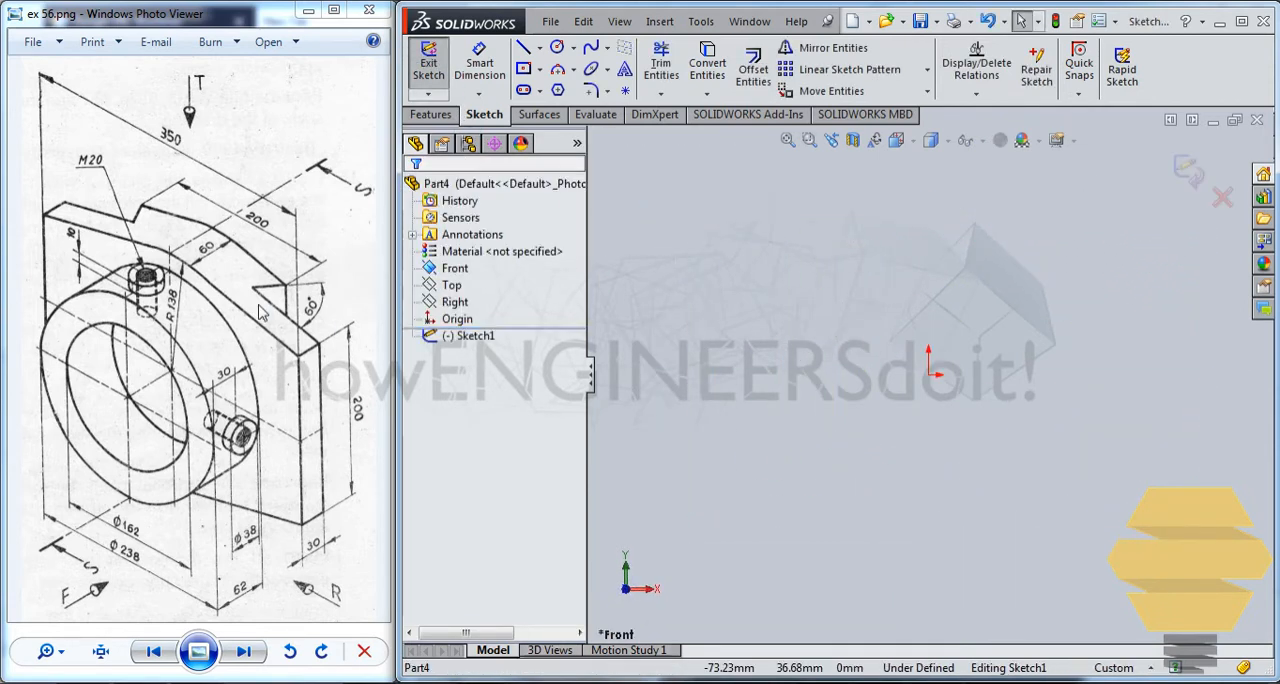
click(553, 53)
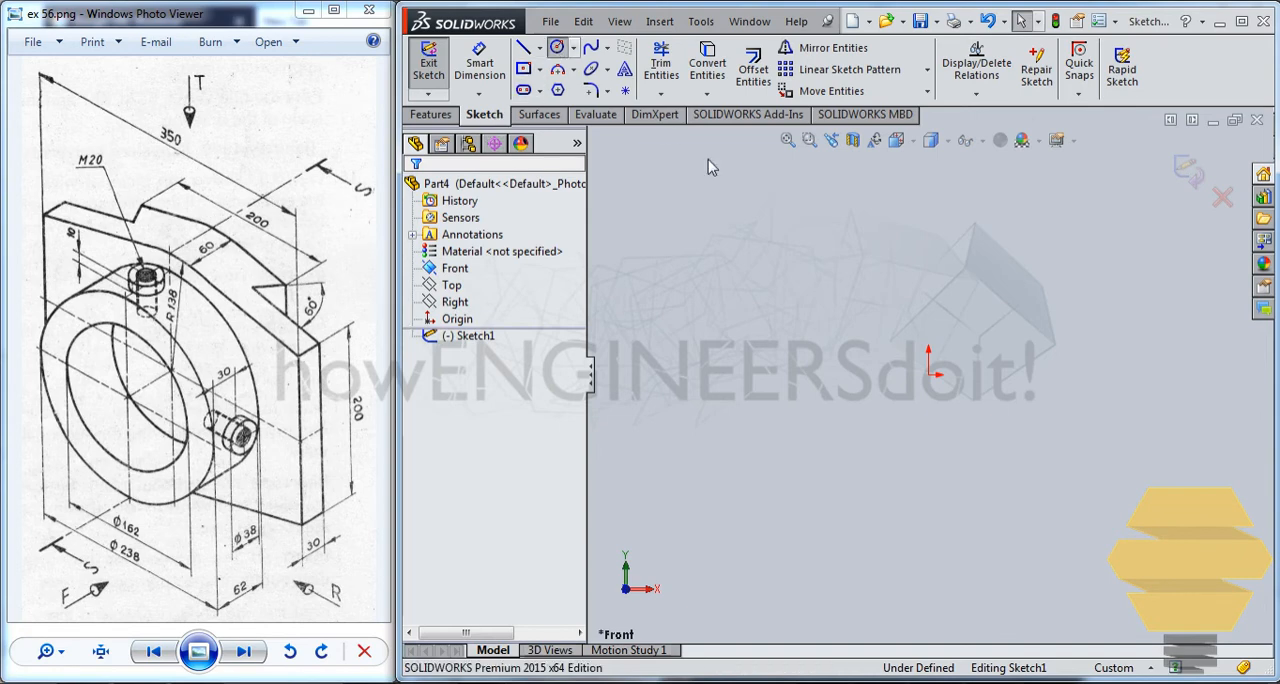
click(928, 375)
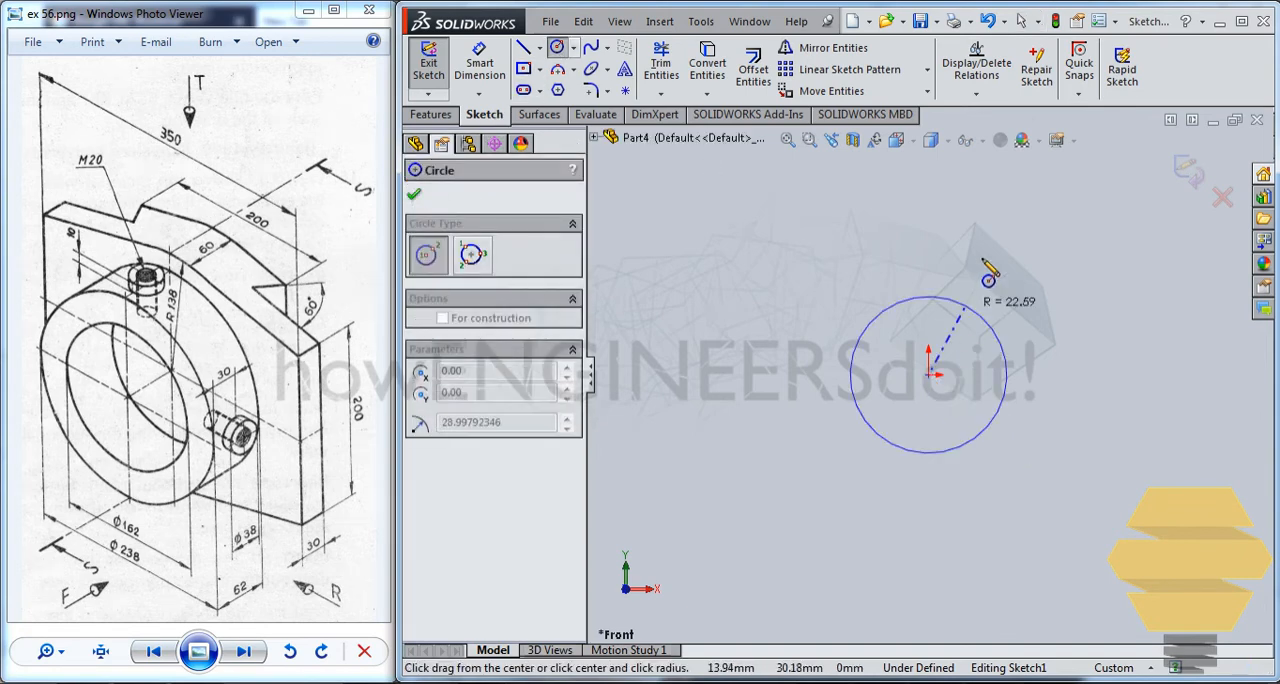
click(1010, 209)
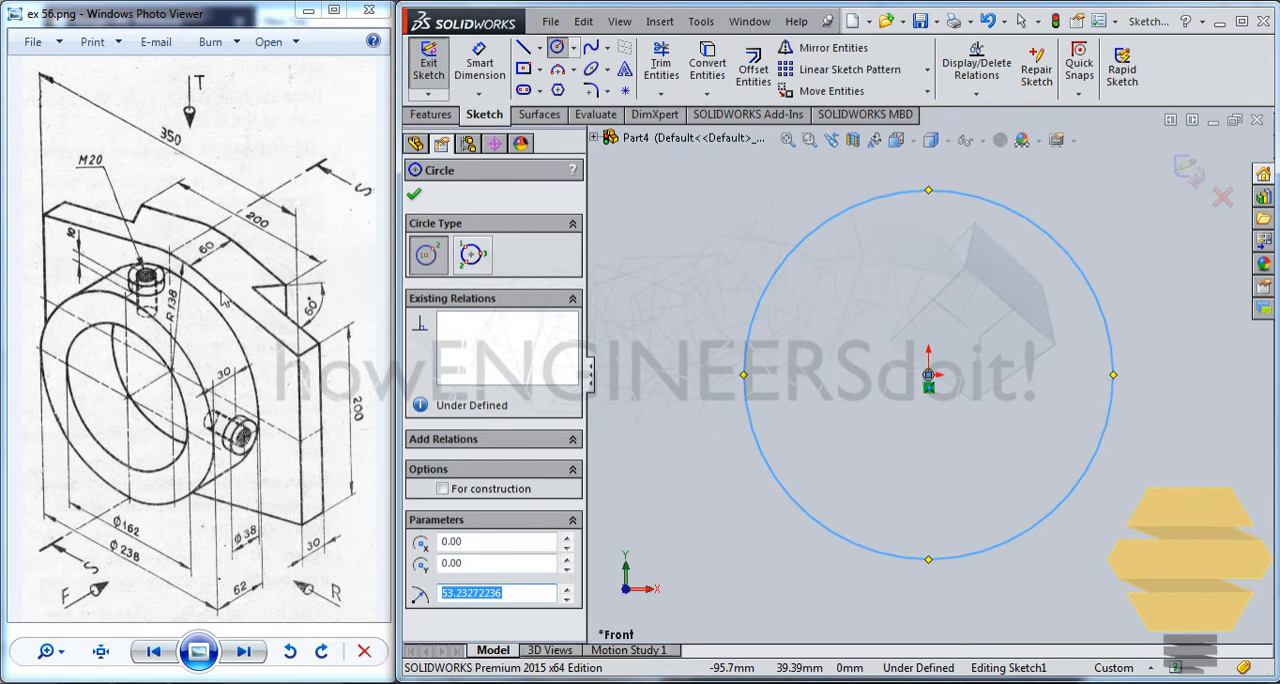
Dimension the circle's diameter as 138*2 mm.
click(480, 62)
click(1068, 205)
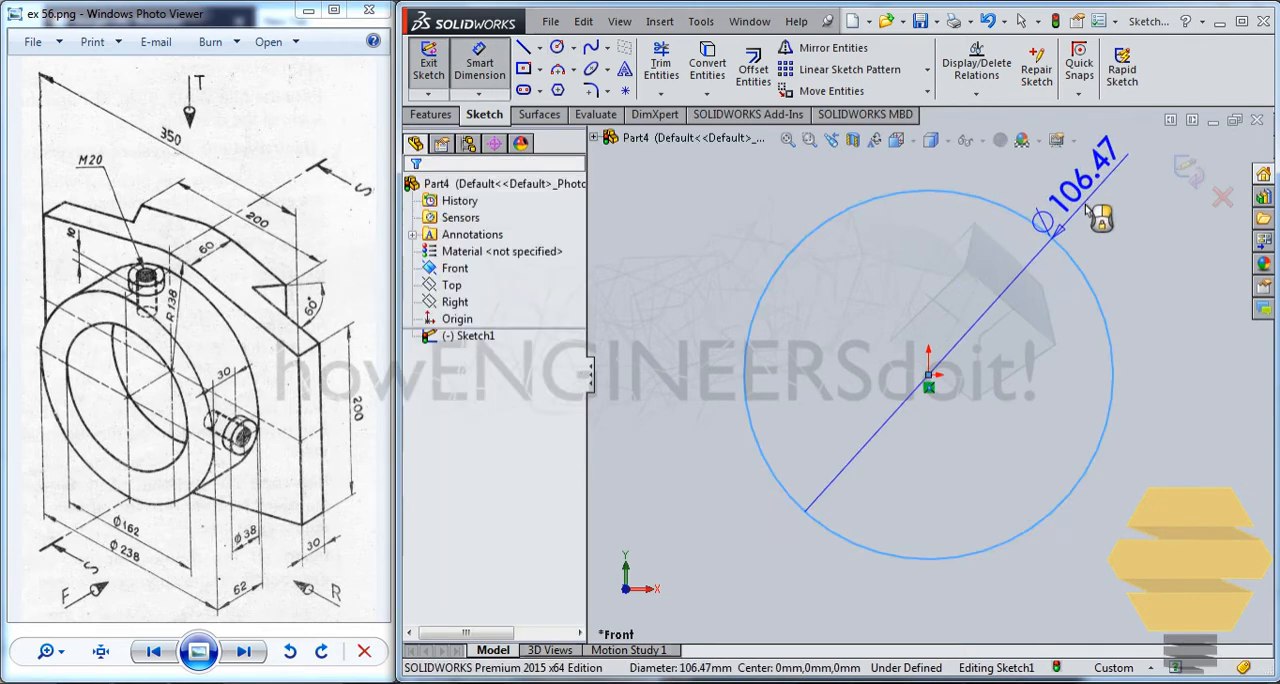
click(1105, 135)
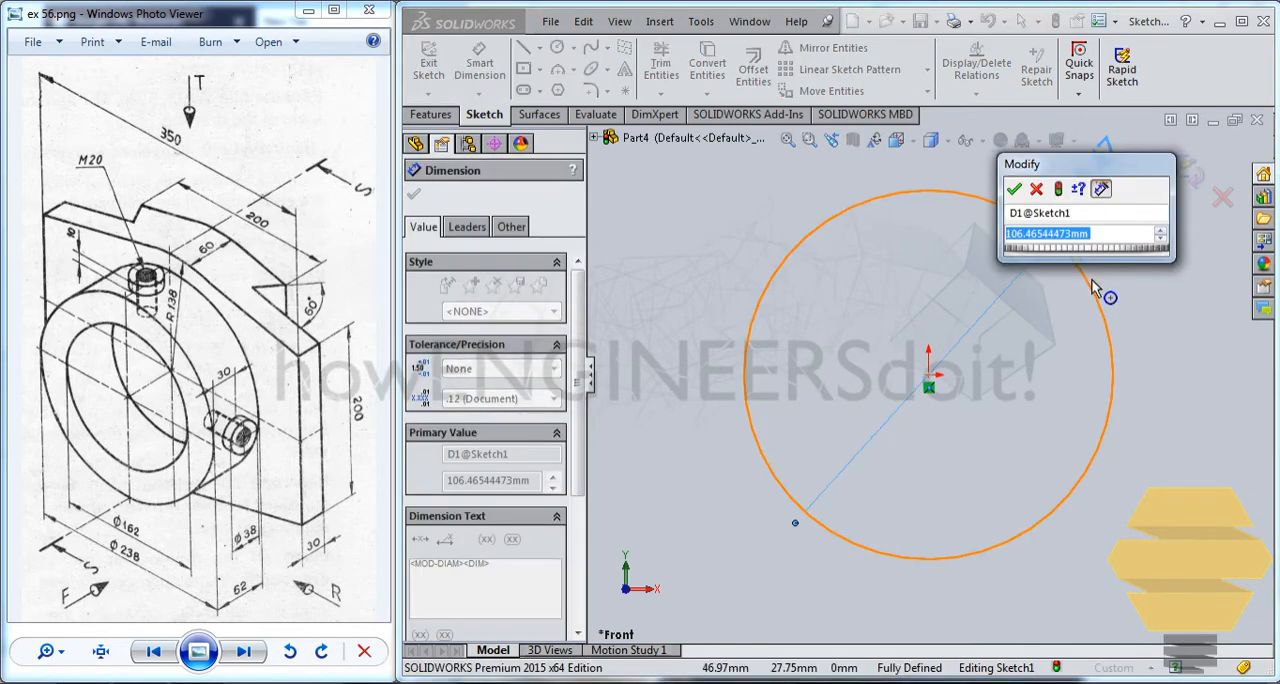
text(13)
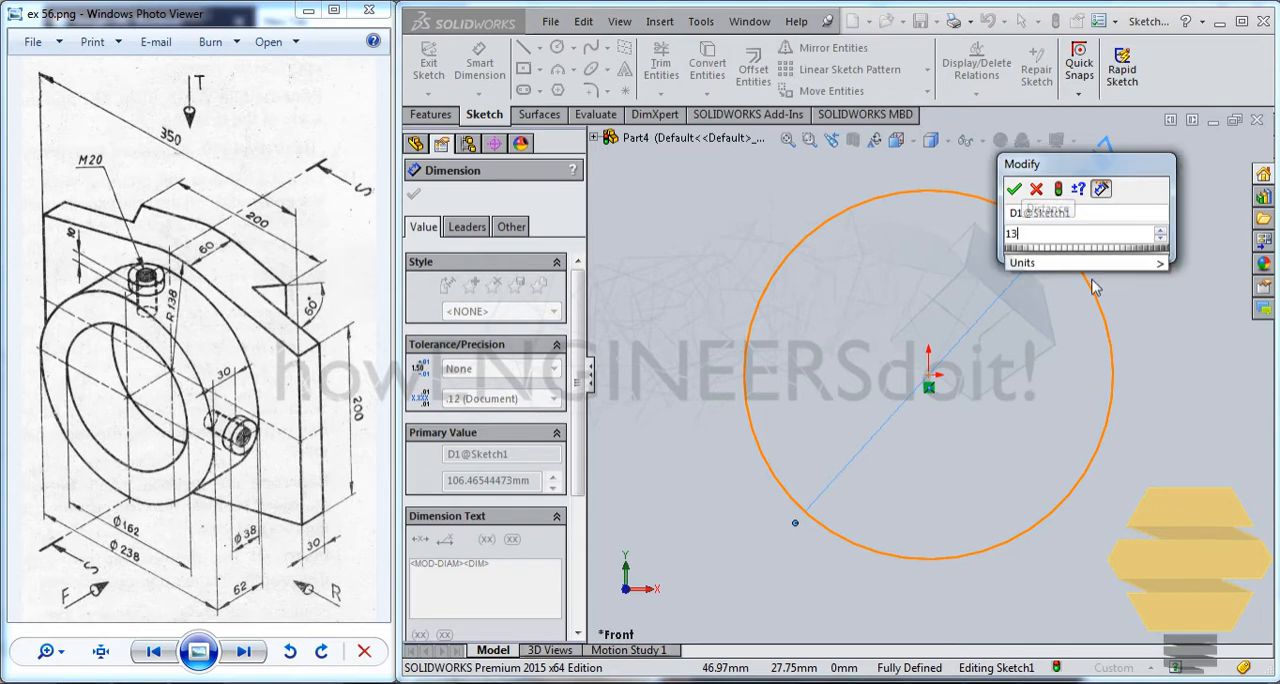
text(8*)
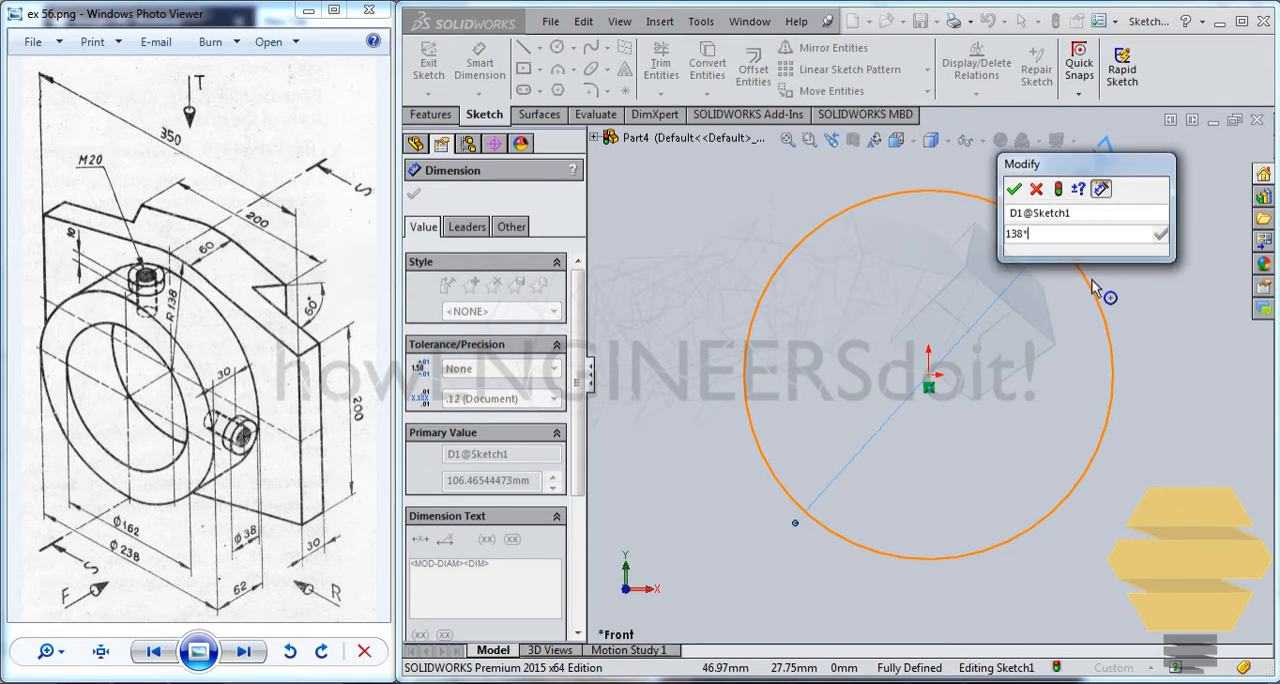
text(2)
key(Return)
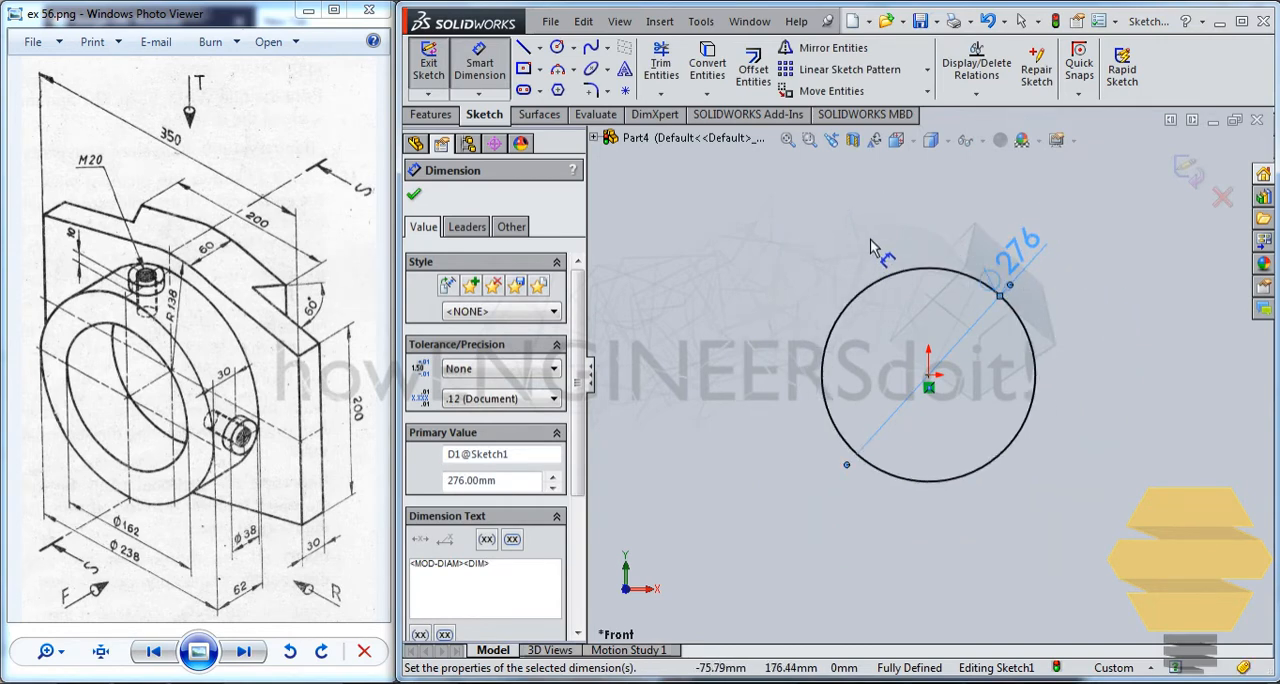
Sketch a horizontal line above the circle's upper left, with its left endpoint at about X -123, Y 171 mm.
scroll(868, 237, down, 1)
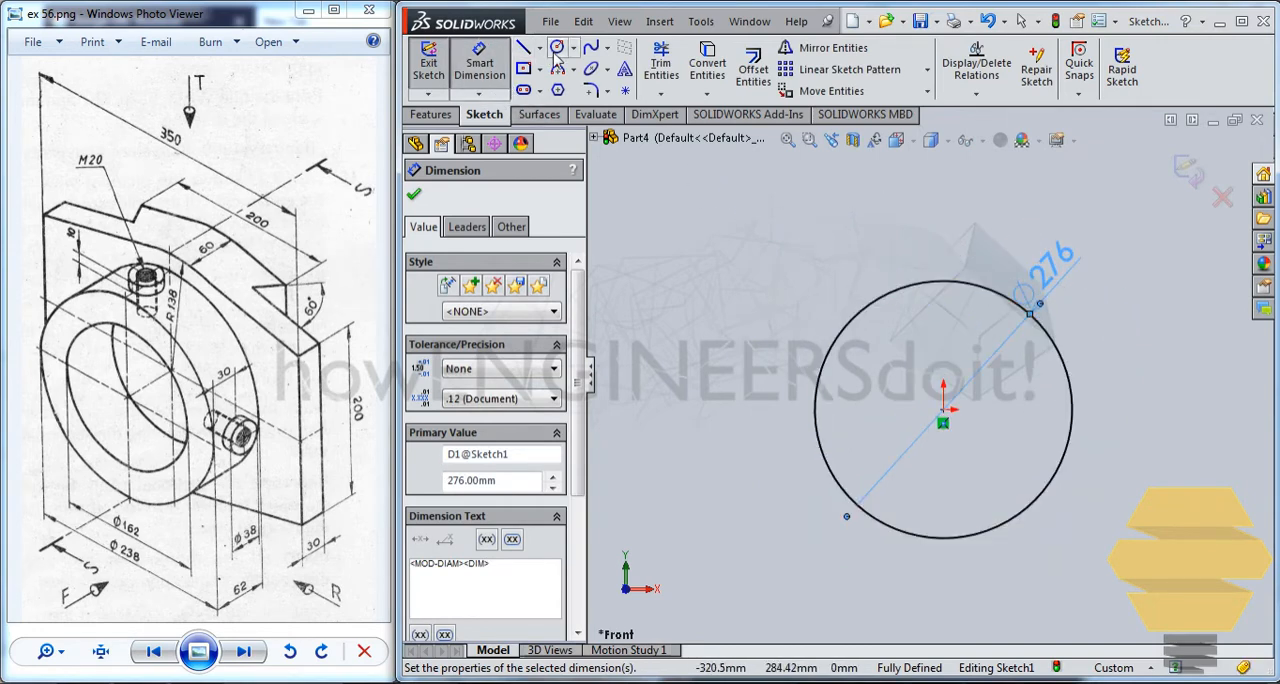
click(524, 49)
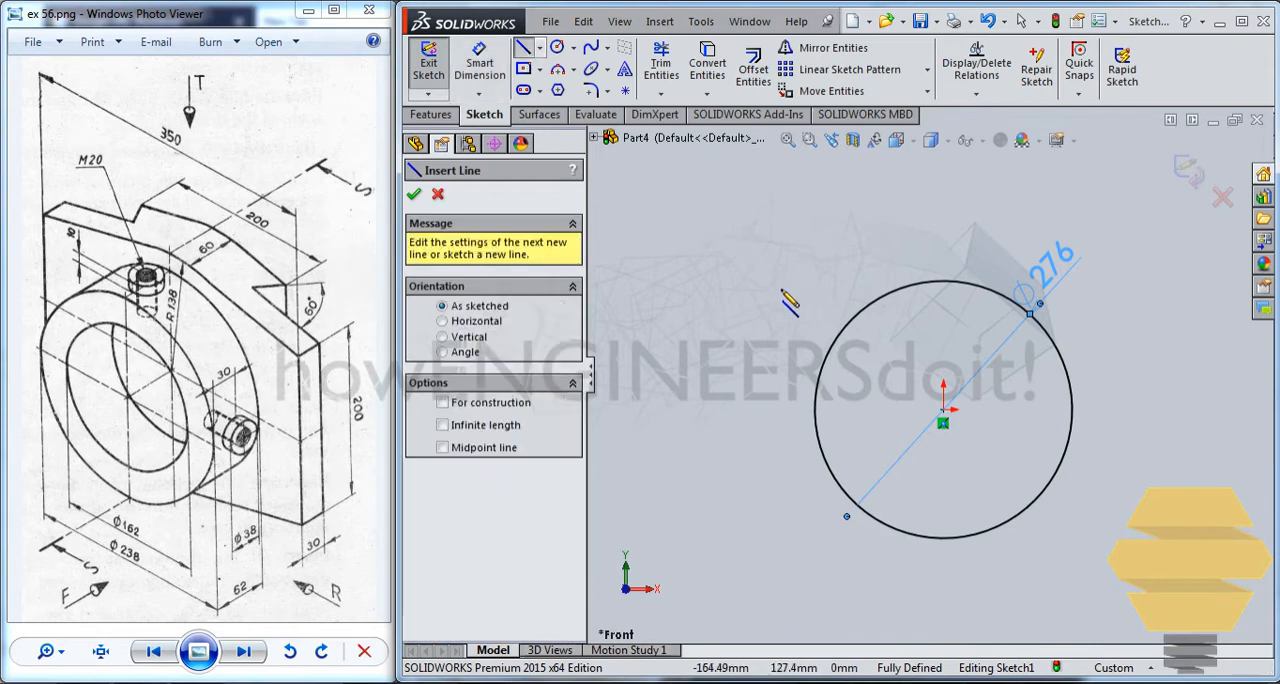
click(910, 280)
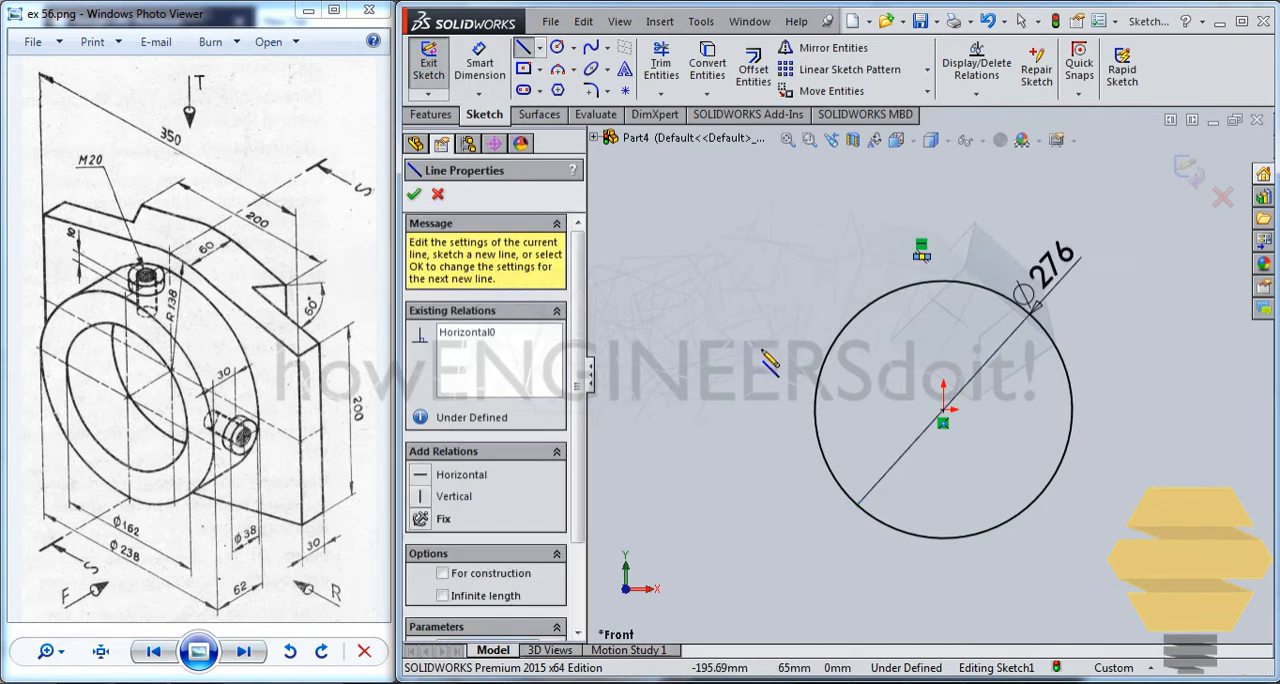
key(Escape)
drag(916, 257, 828, 254)
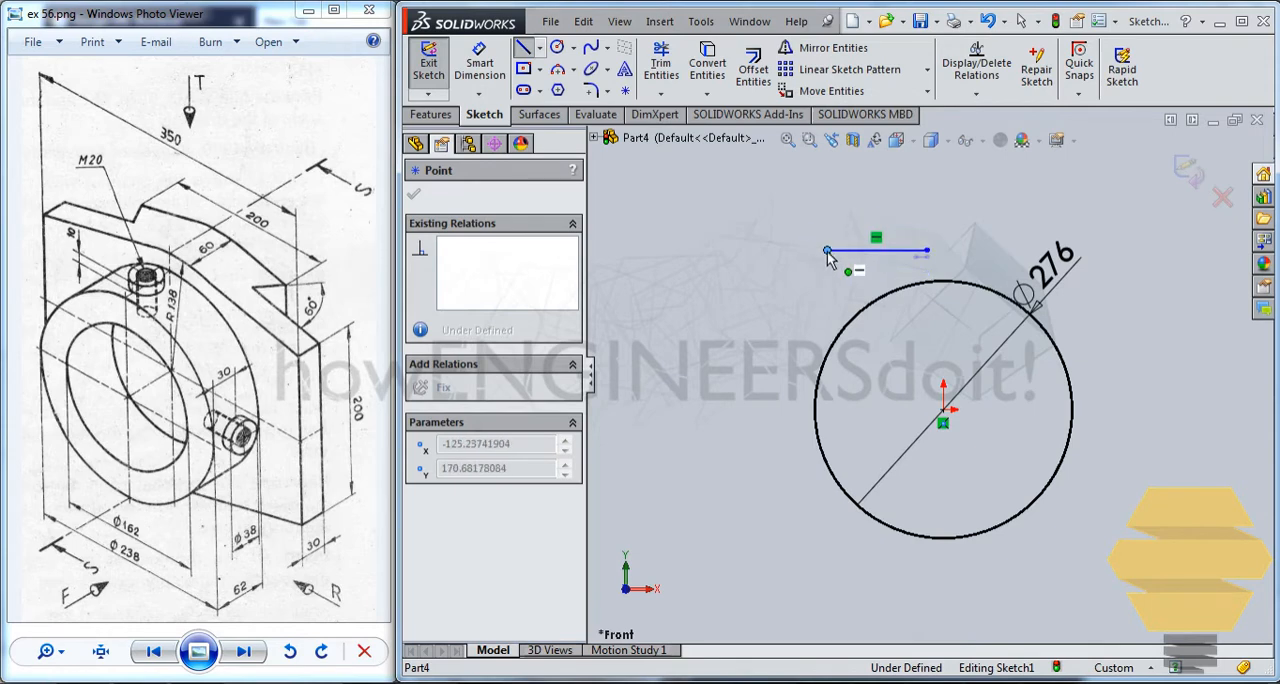
Delete the line's horizontal relation and move its left endpoint down to about X -245, Y 52 mm.
right_click(877, 244)
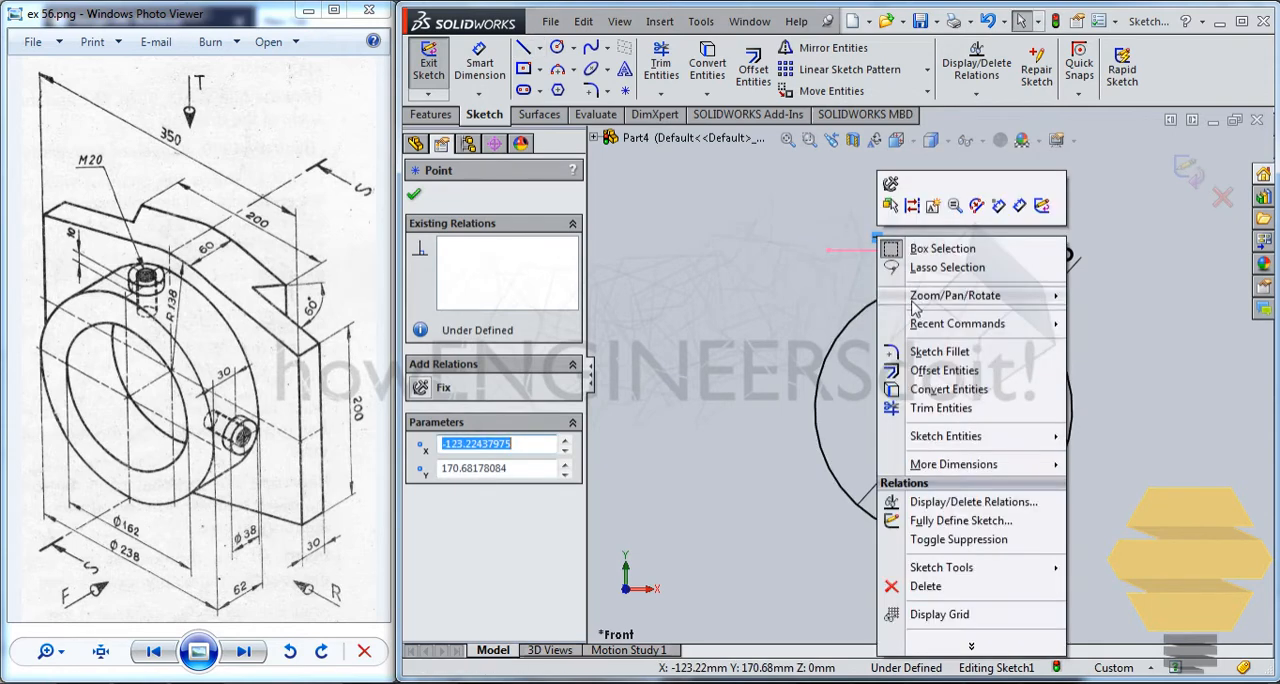
click(933, 586)
click(858, 277)
drag(829, 250, 714, 352)
From the sloping line's lower end, sketch a vertical line down, then a connected sloping line about 338 mm long passing below the circle.
key(l)
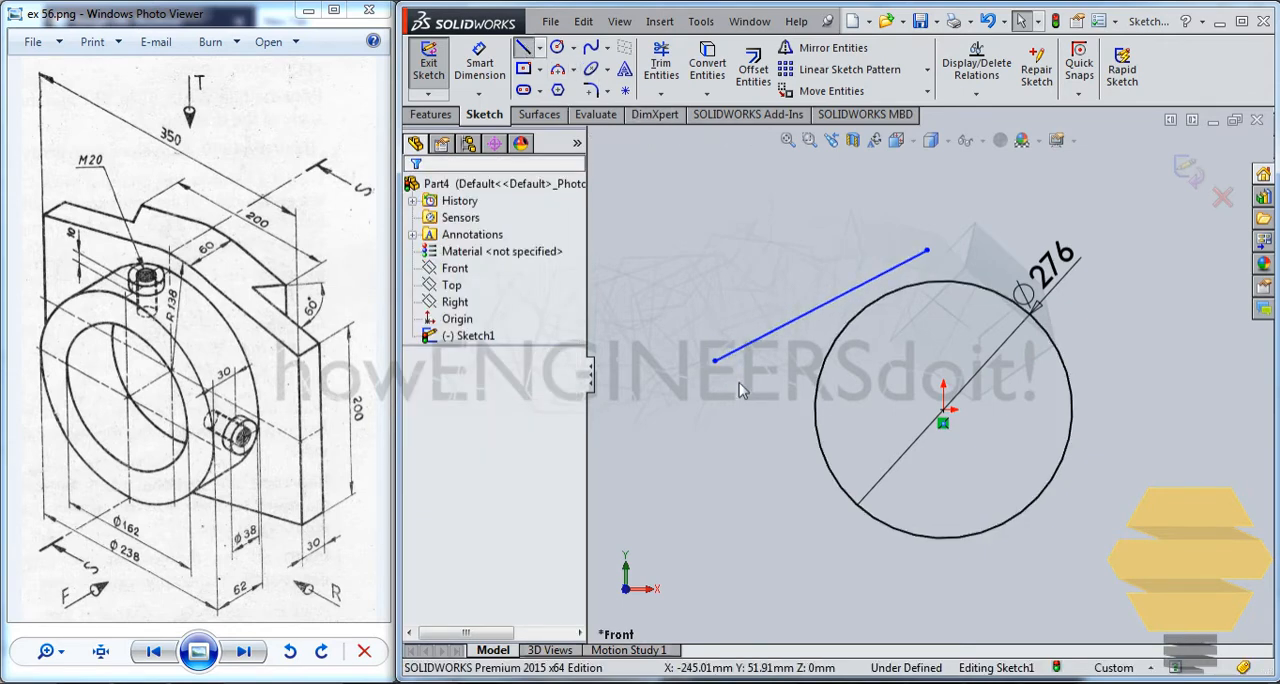
click(715, 361)
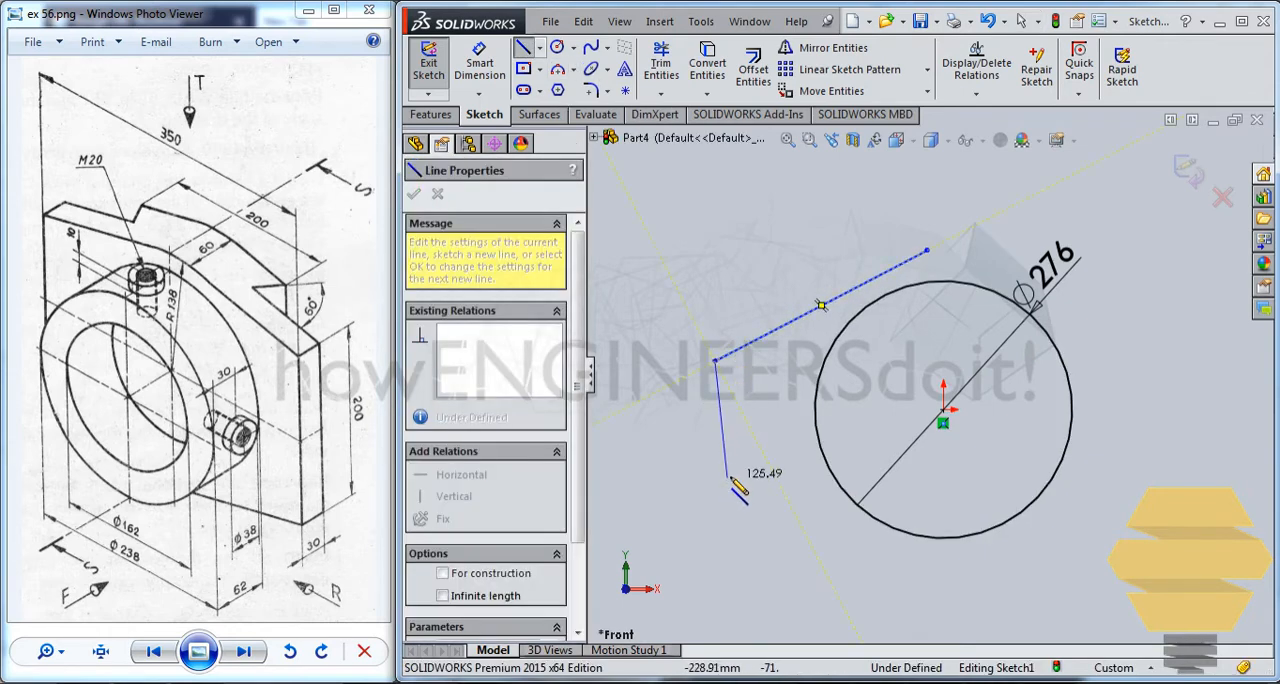
click(715, 487)
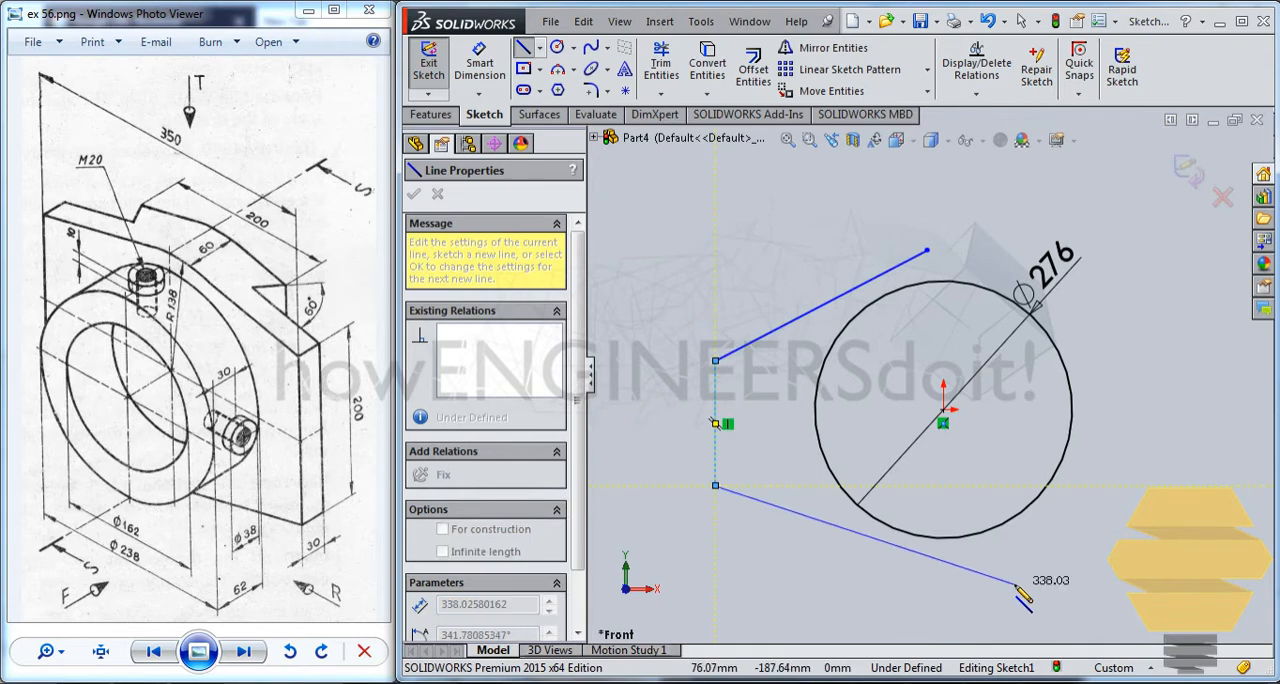
click(1015, 585)
key(Escape)
key(Escape)
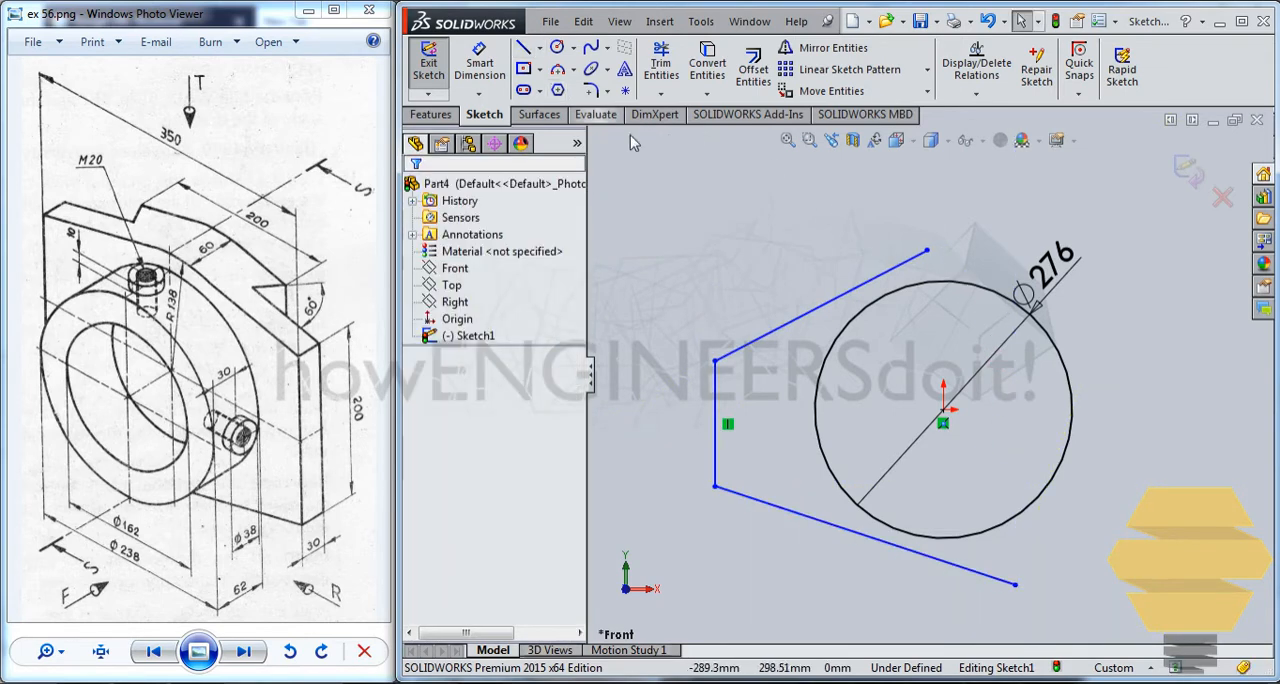
Make the upper and lower sloping lines each tangent to the circle.
click(899, 291)
ctrl+click(890, 269)
click(428, 498)
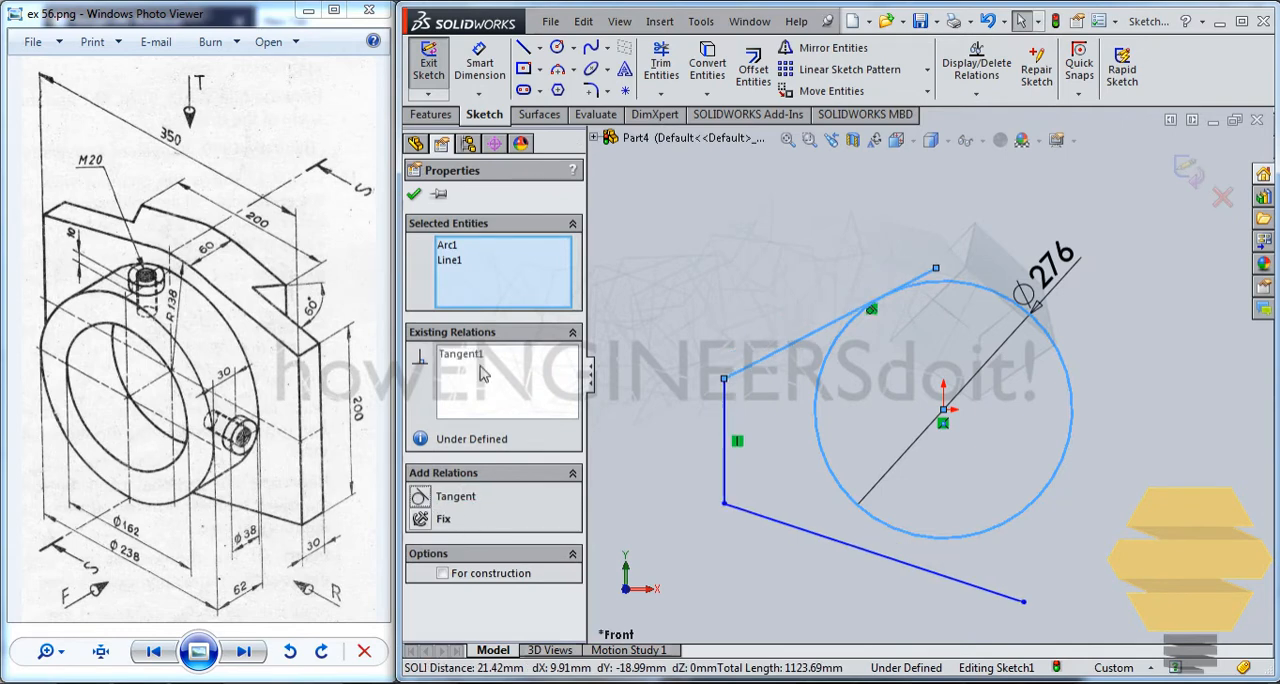
click(414, 196)
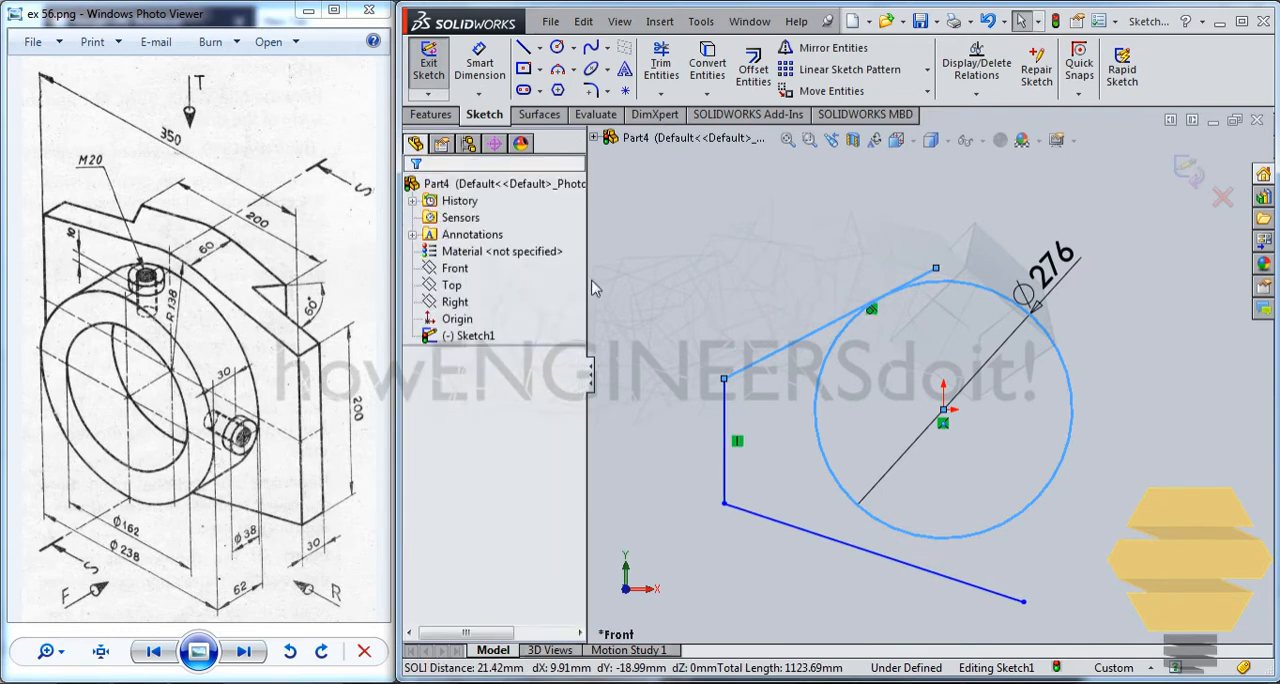
click(880, 561)
ctrl+click(871, 553)
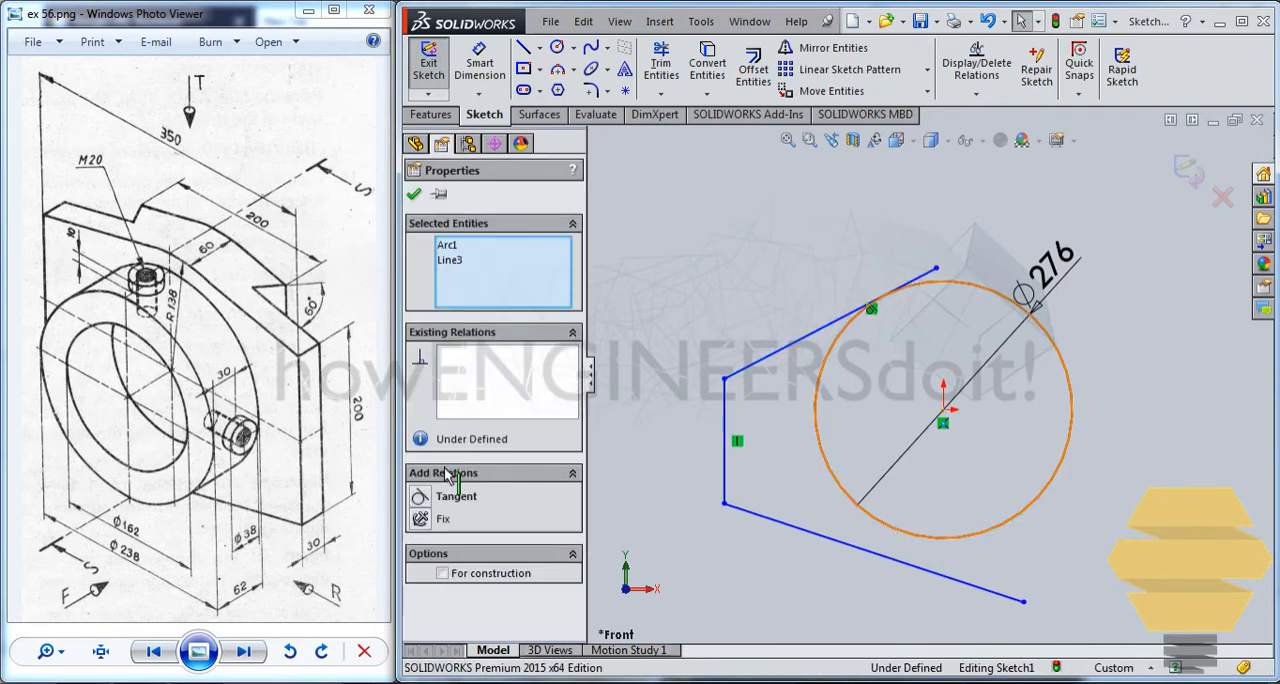
click(428, 498)
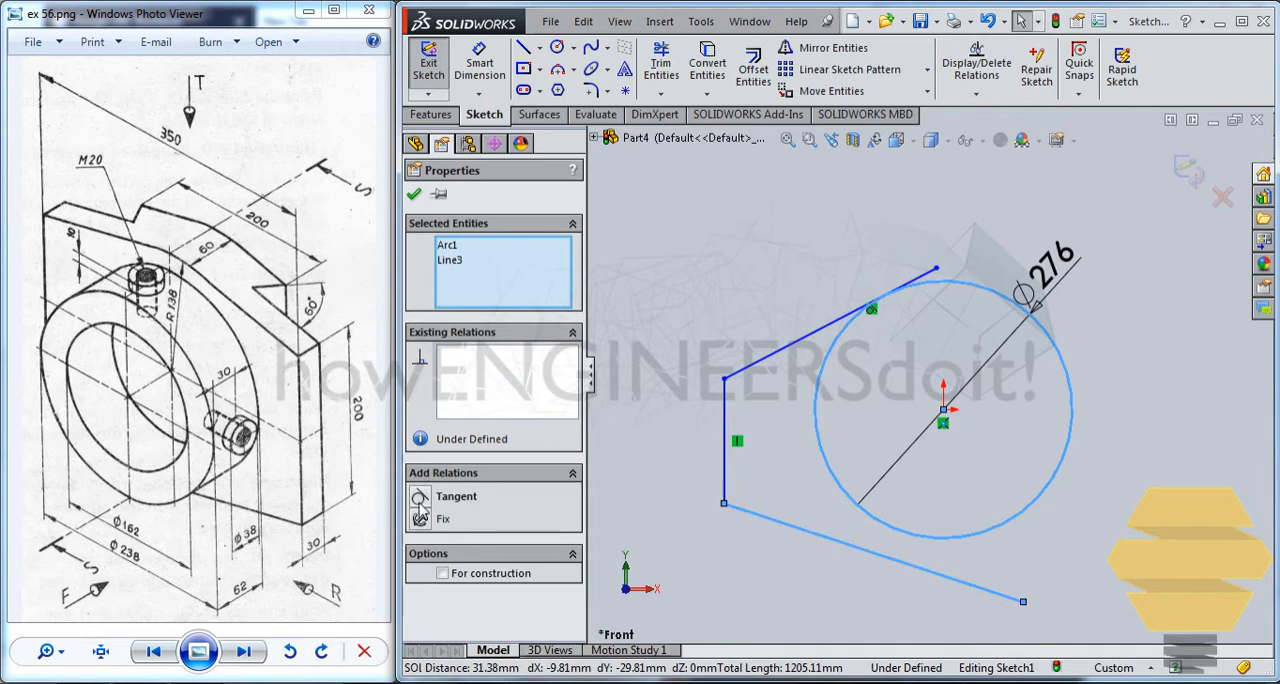
click(414, 195)
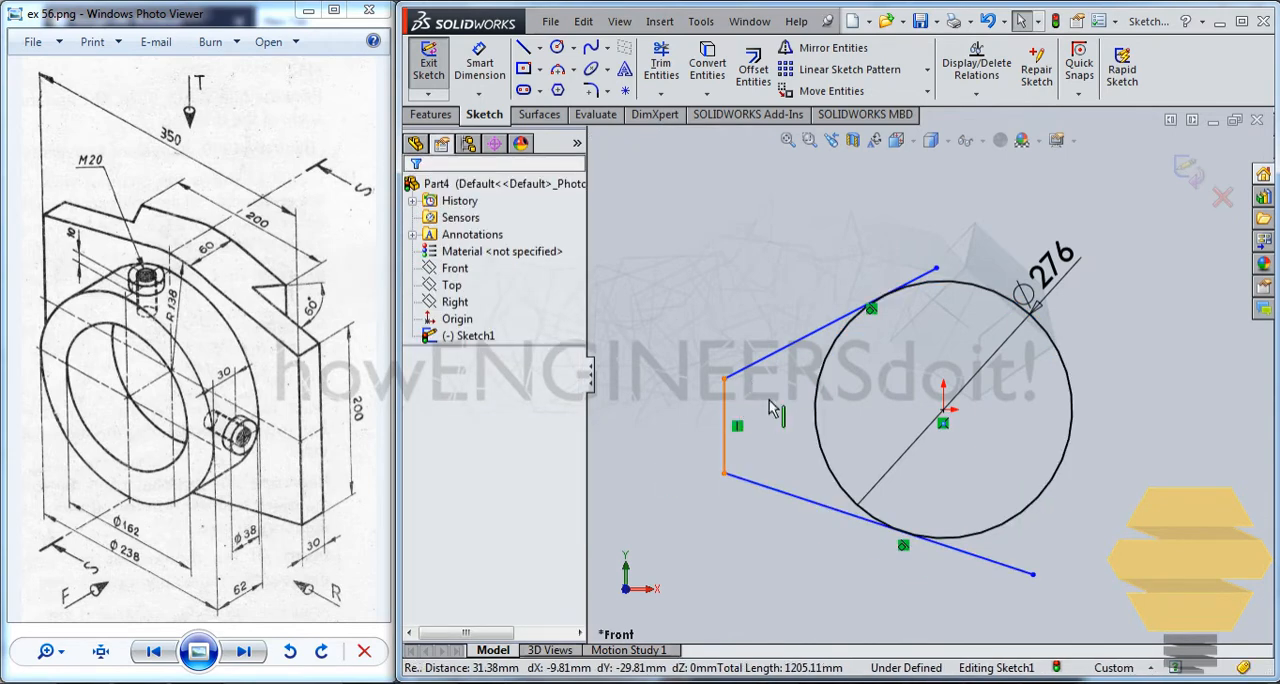
Dimension the horizontal distance between the origin and the vertical line as 350/2 mm.
click(460, 78)
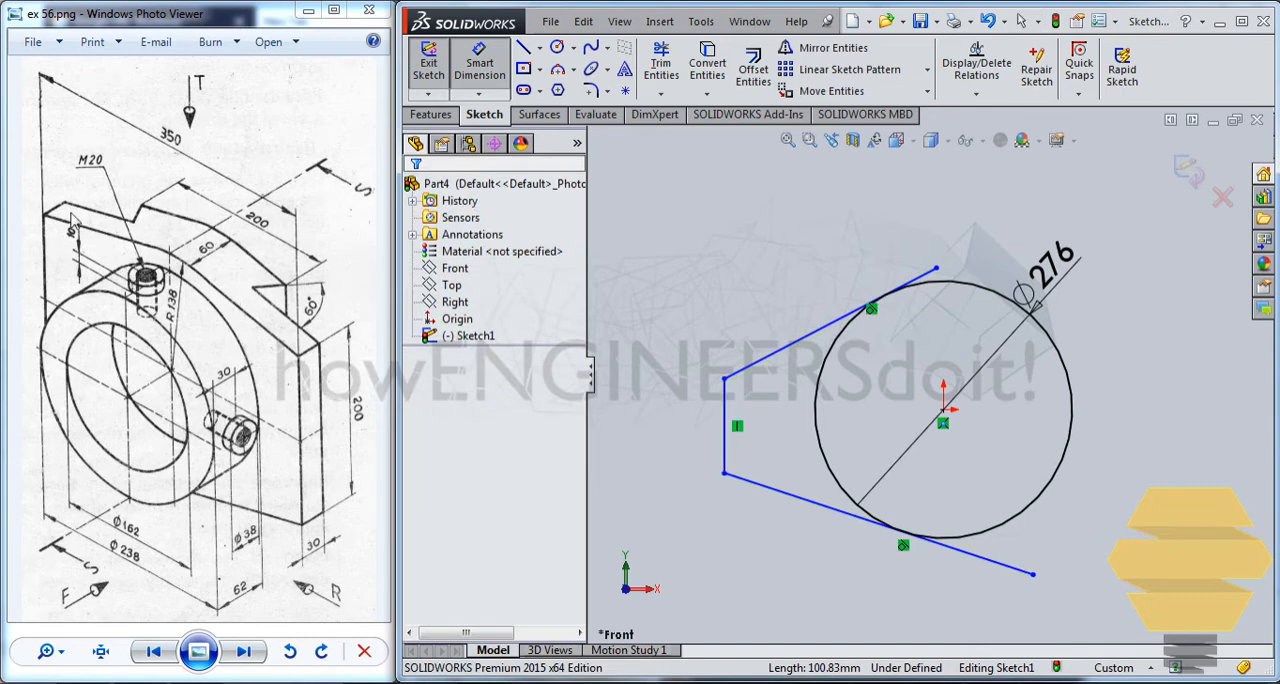
click(945, 412)
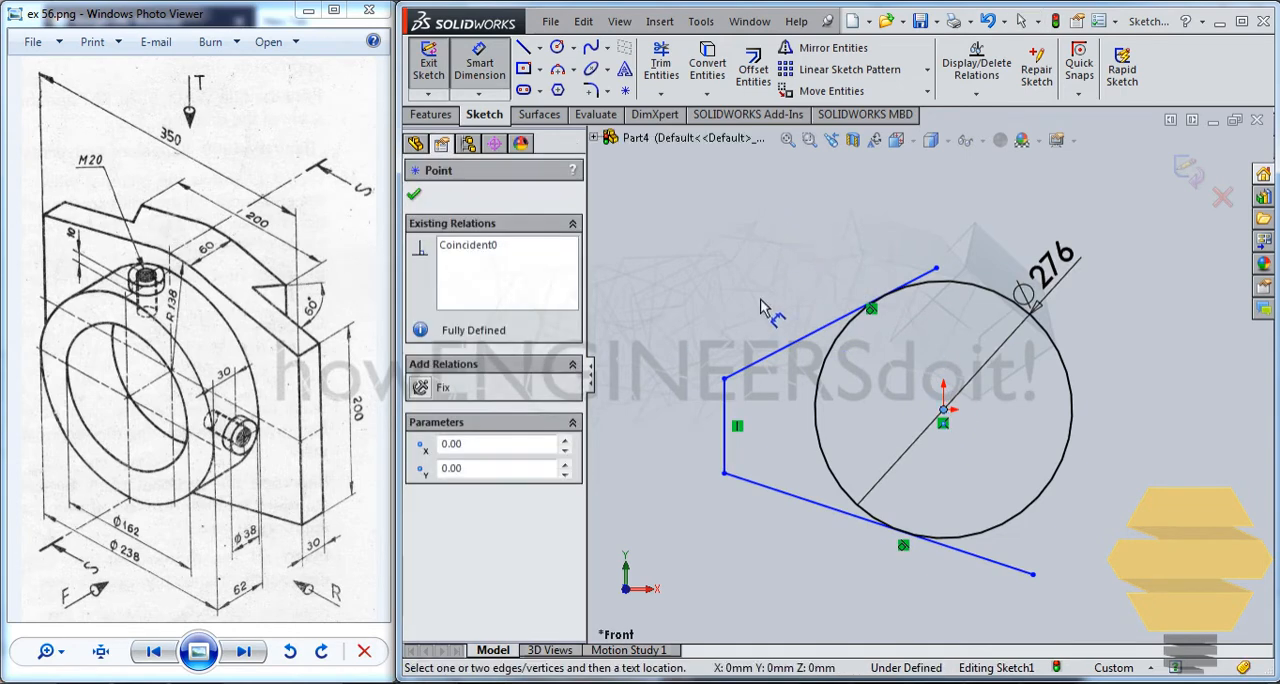
click(724, 415)
click(806, 218)
text(35)
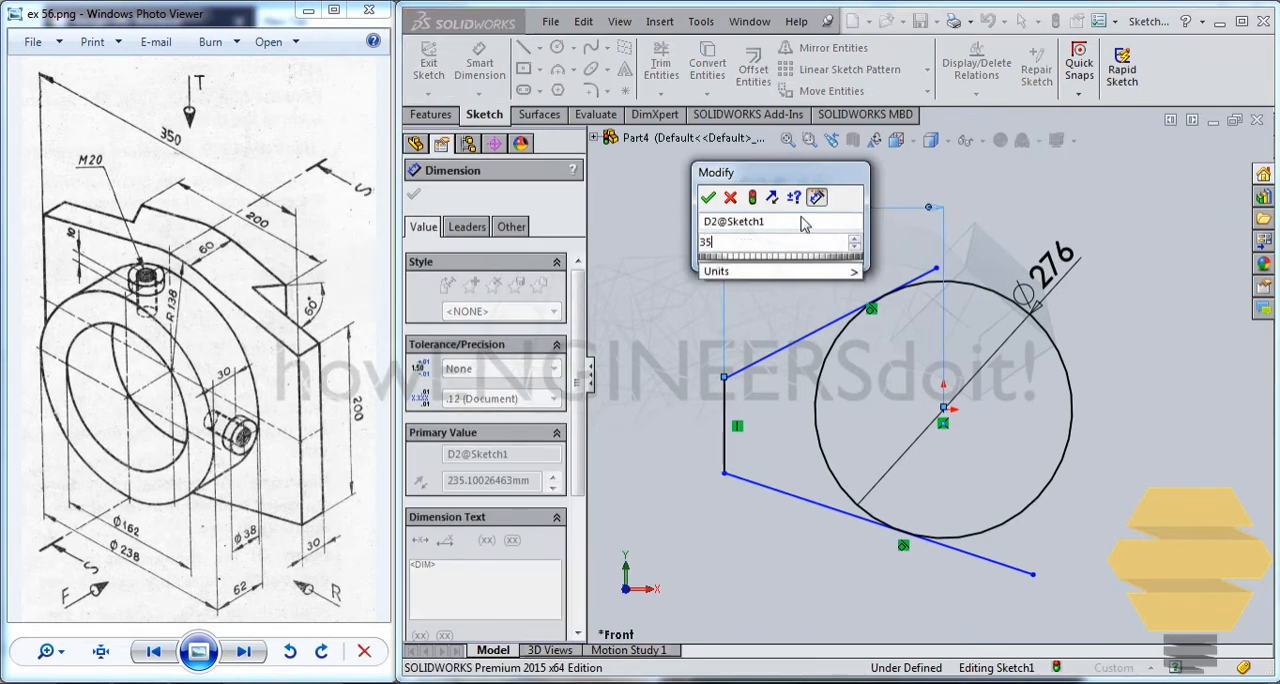
text(0/2)
key(Return)
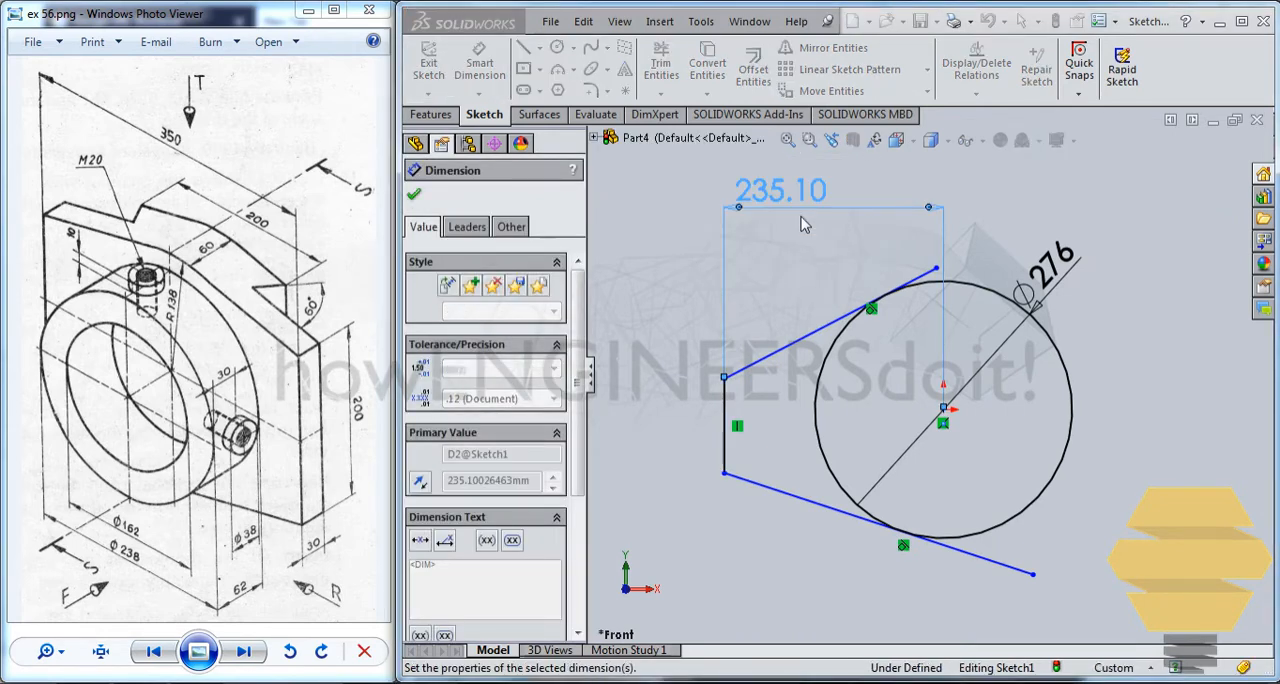
click(911, 227)
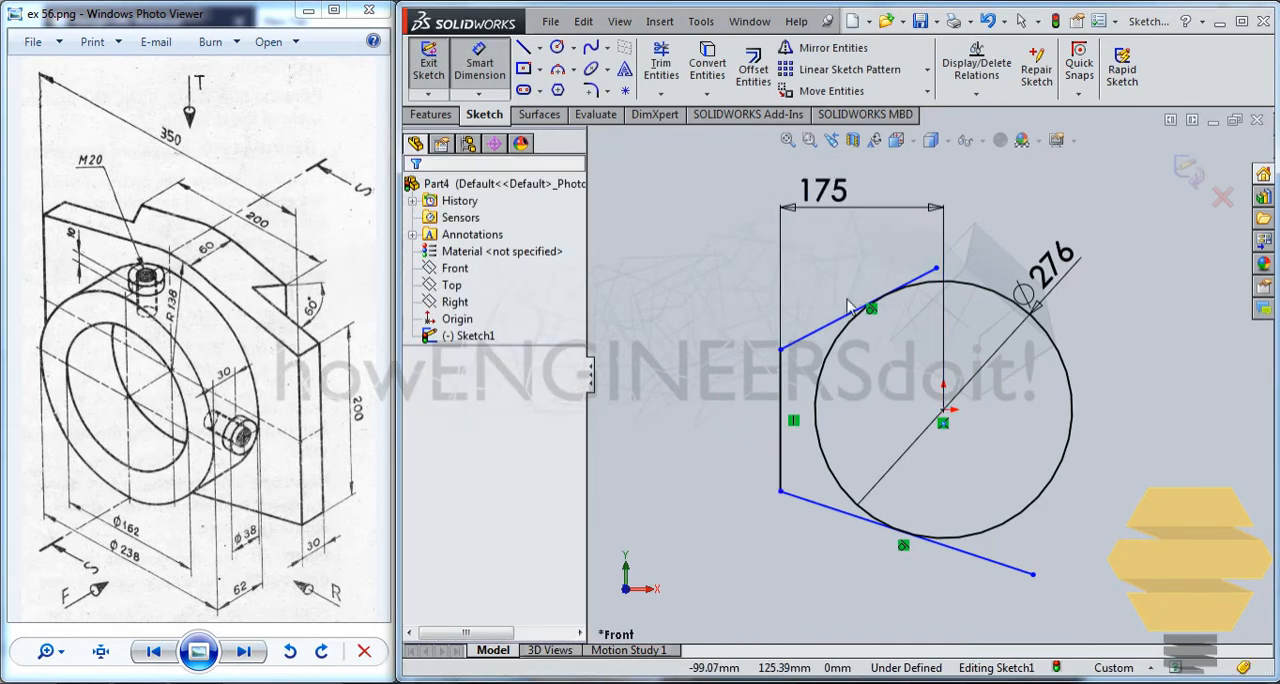
key(Escape)
click(828, 324)
key(Escape)
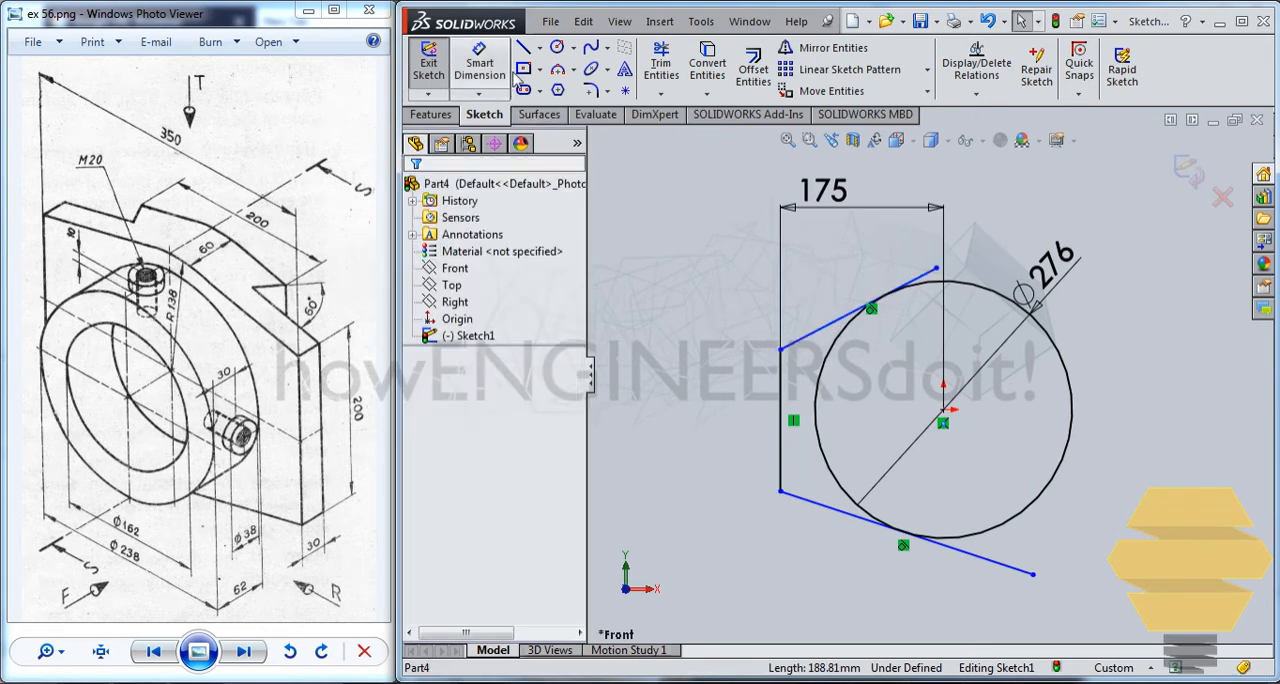
Draw a horizontal centerline from the origin leftward, extending beyond the vertical line.
click(539, 47)
click(553, 89)
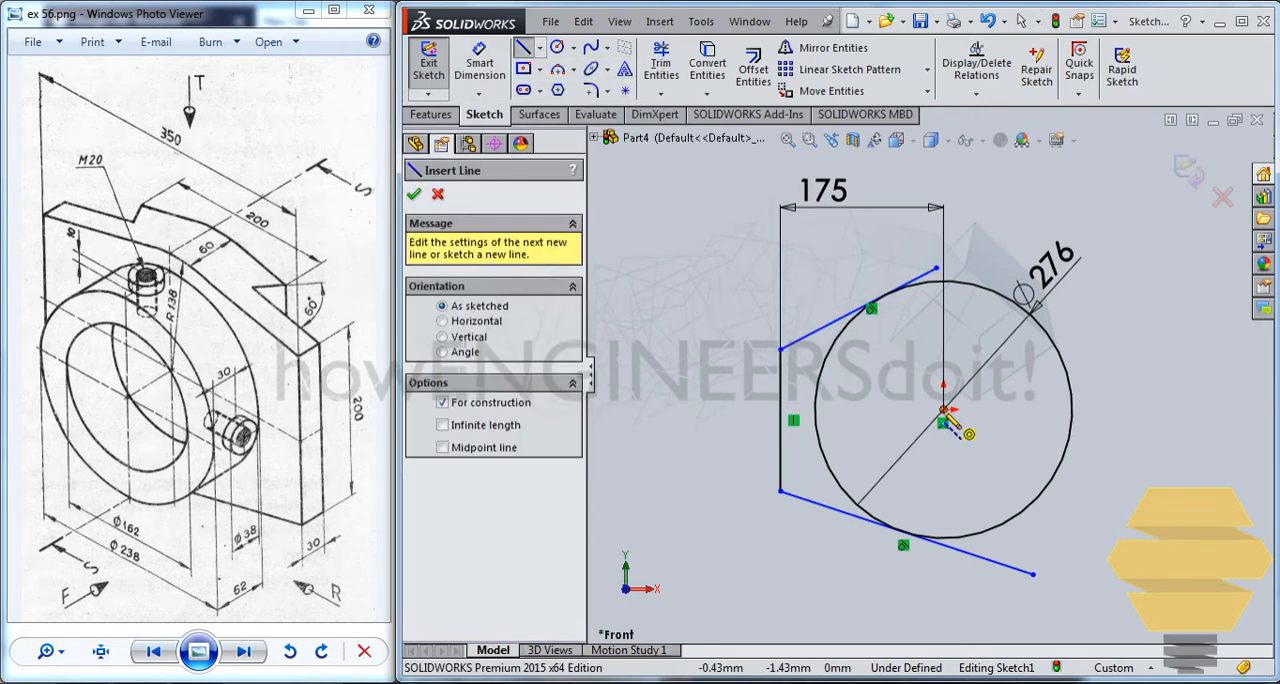
click(943, 410)
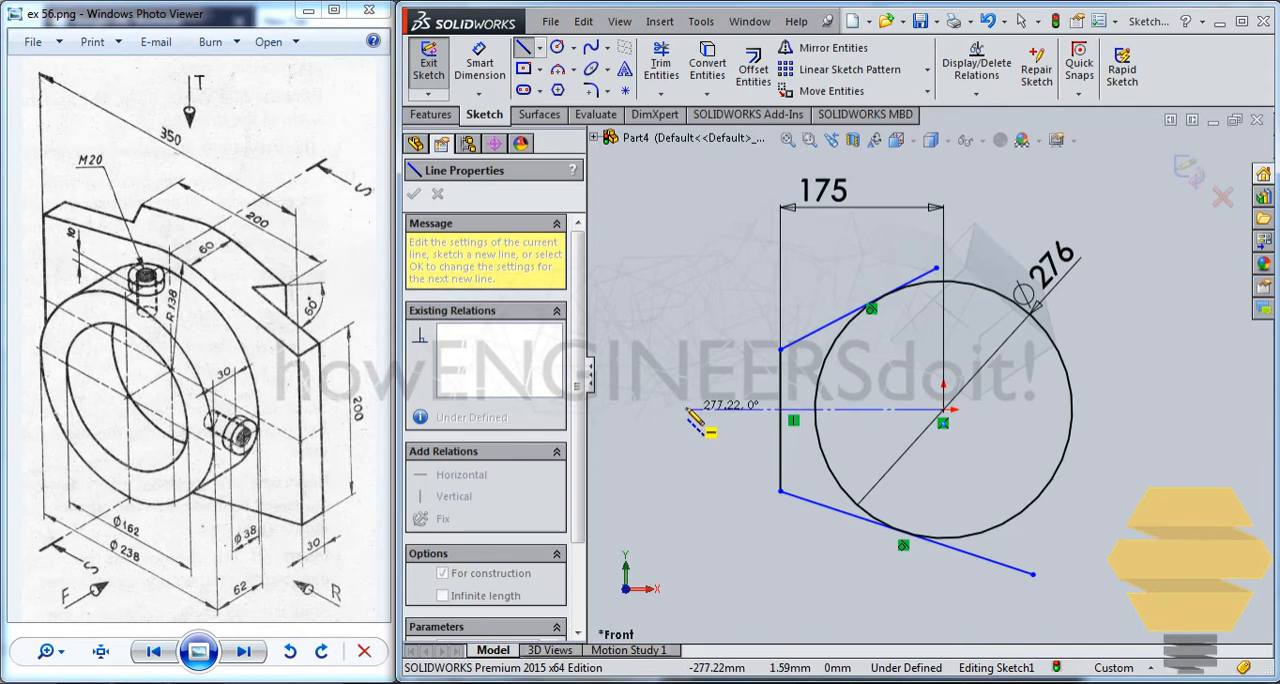
click(675, 410)
key(Escape)
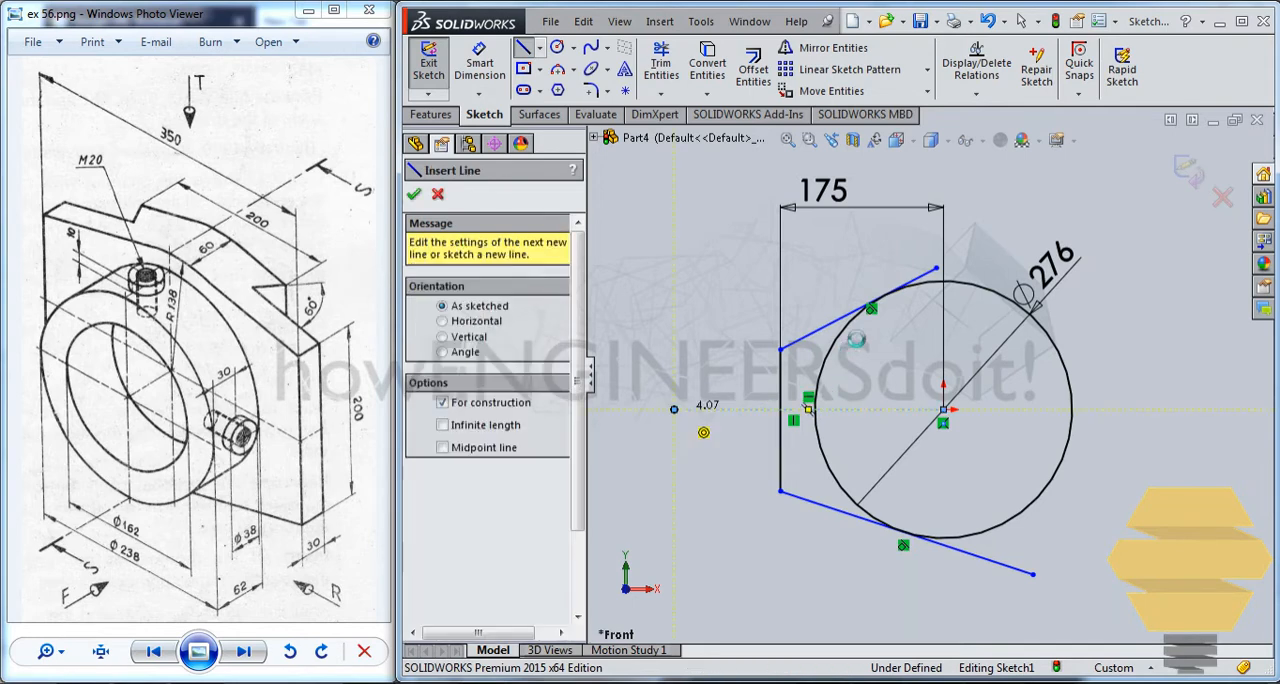
key(Escape)
Make the upper and lower sloping lines symmetric about the horizontal centerline.
click(827, 325)
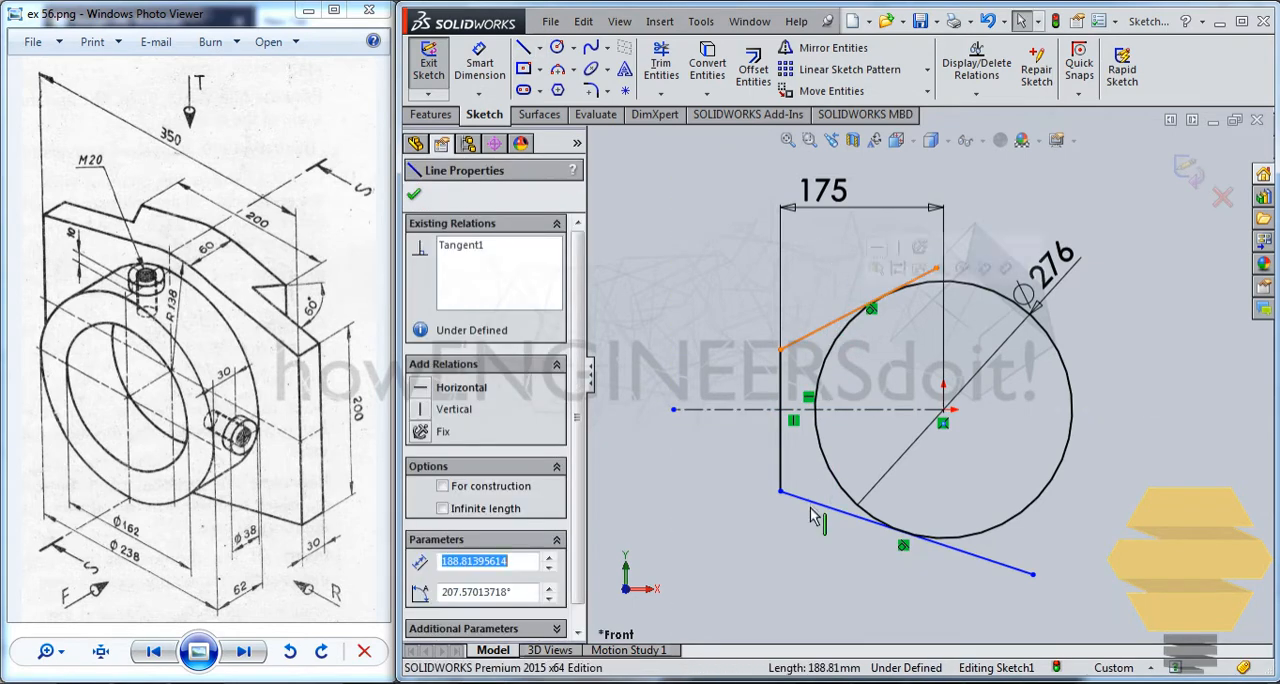
ctrl+click(820, 515)
ctrl+click(748, 410)
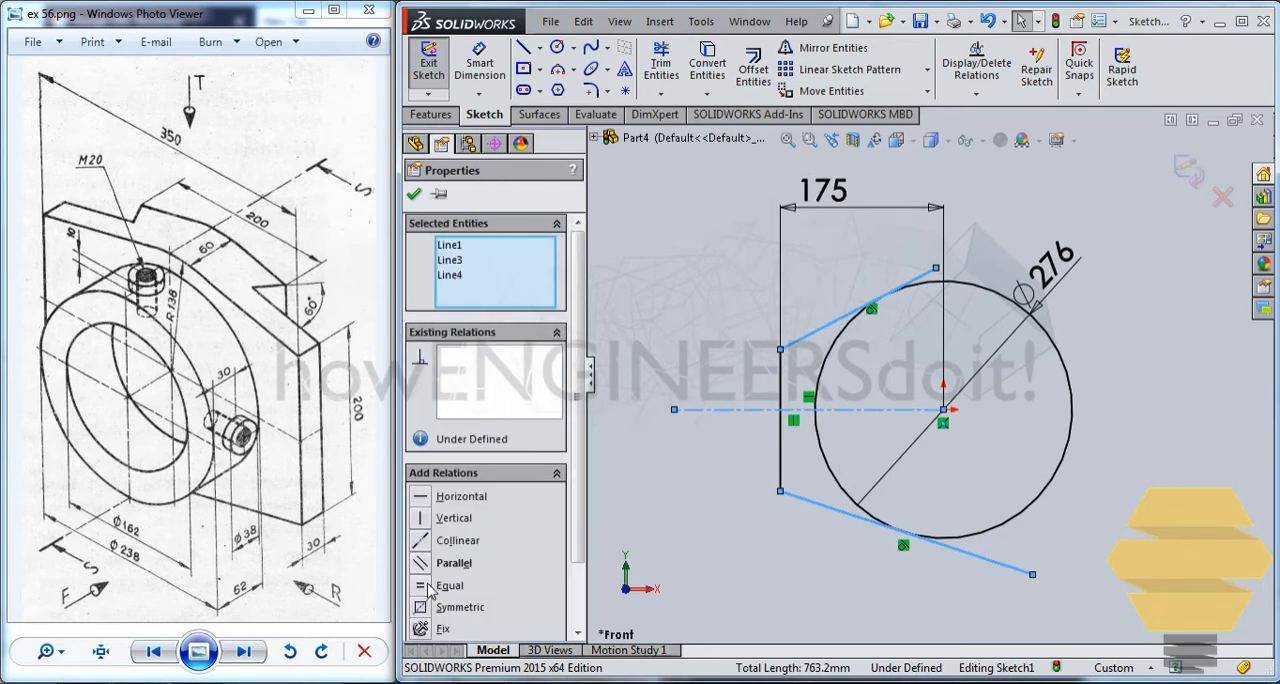
click(428, 607)
click(414, 194)
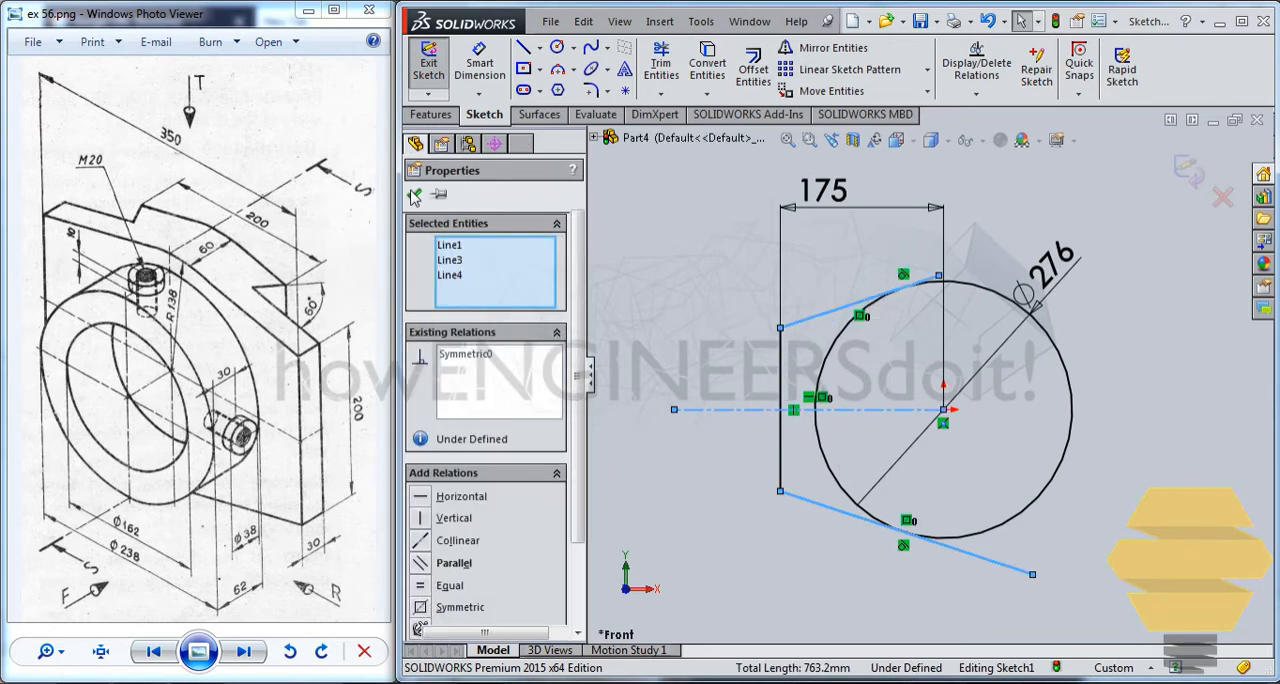
Trim the free ends of the upper and lower sloping lines back to their tangent points on the circle.
scroll(950, 270, down, 5)
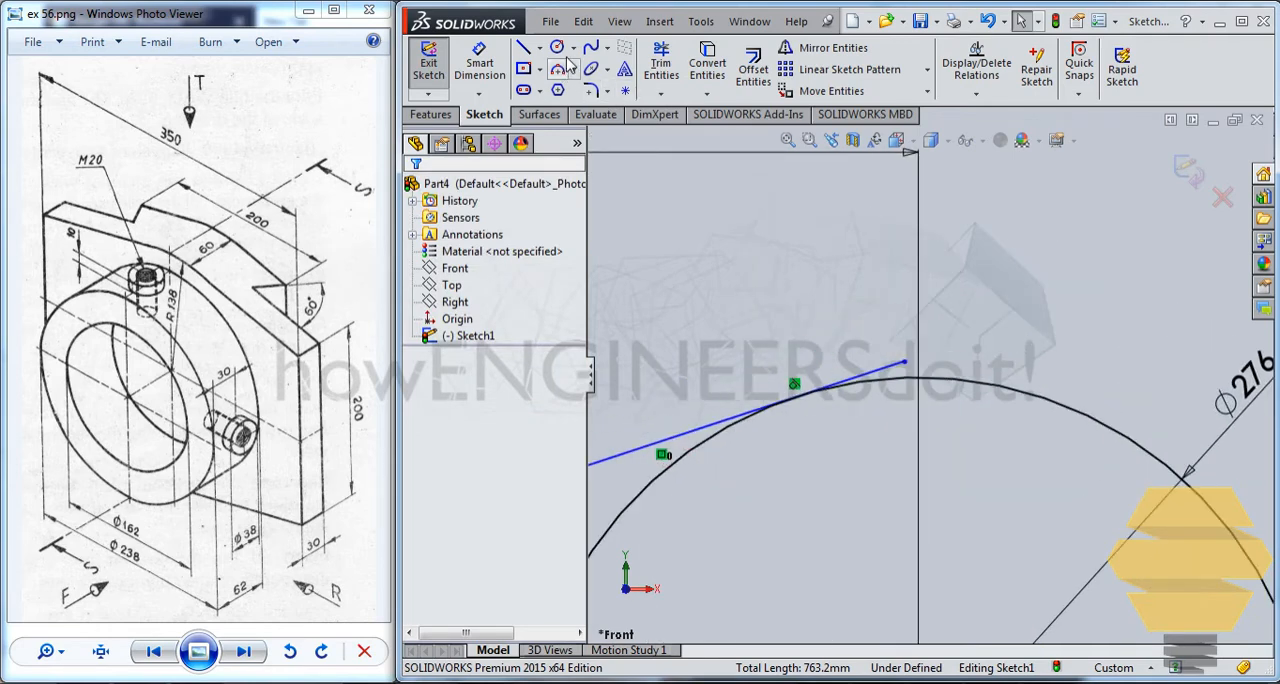
click(660, 62)
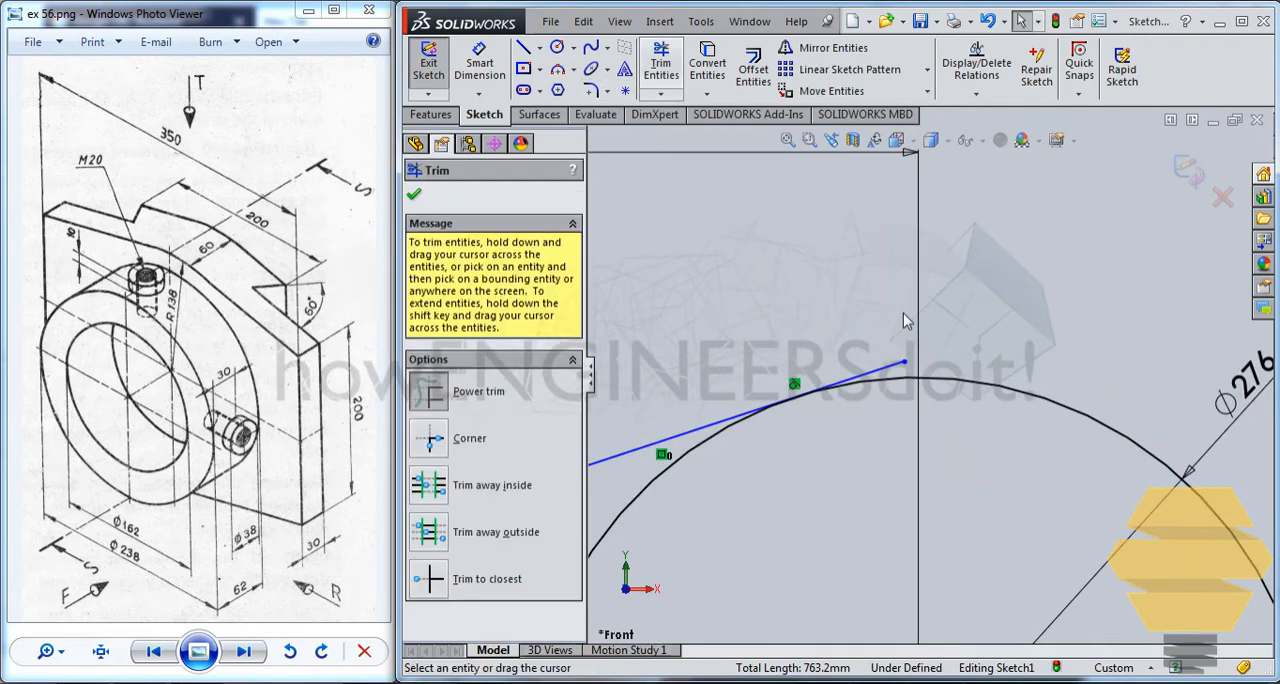
click(897, 368)
scroll(920, 430, up, 6)
scroll(946, 490, down, 2)
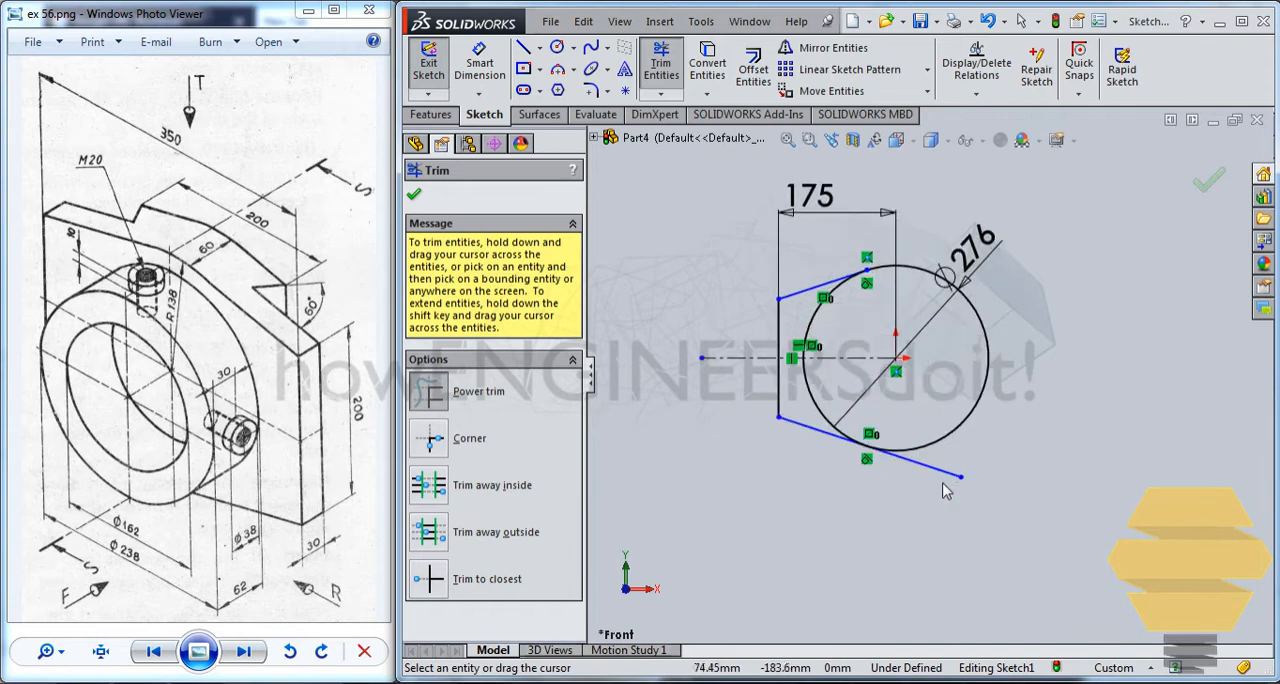
scroll(946, 490, down, 2)
click(922, 458)
scroll(748, 283, up, 2)
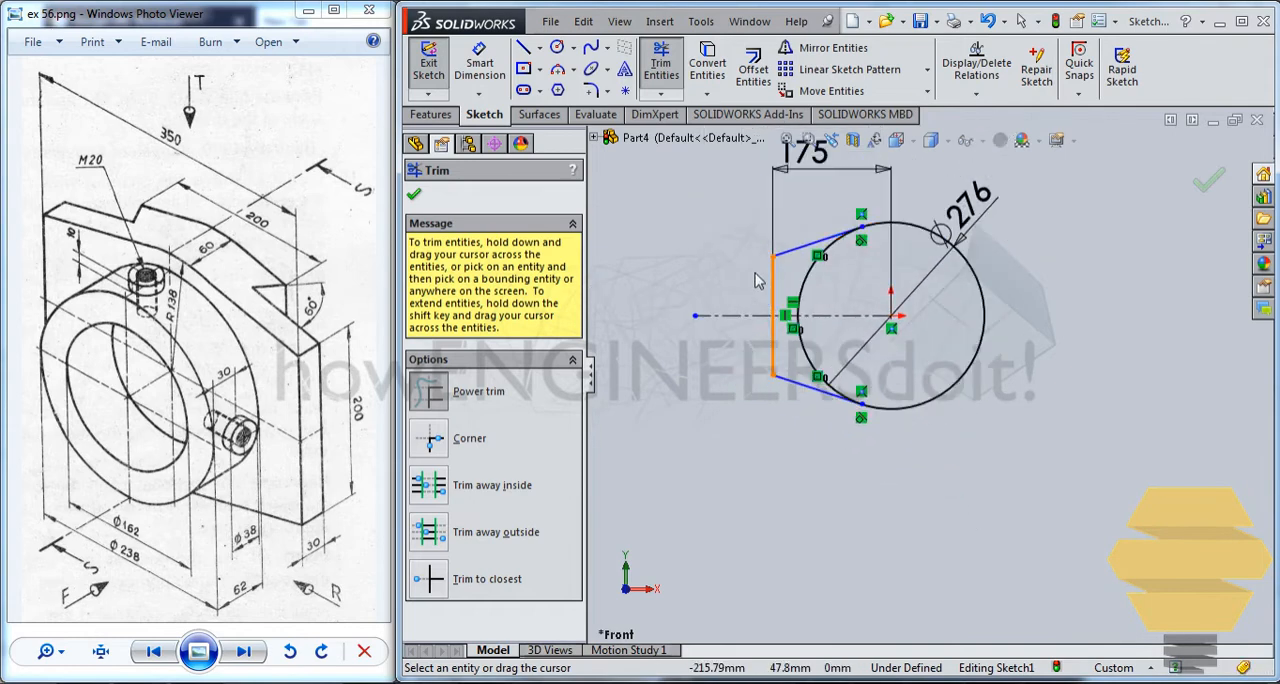
key(Escape)
Dimension the vertical line's length as 200 mm.
scroll(857, 205, down, 3)
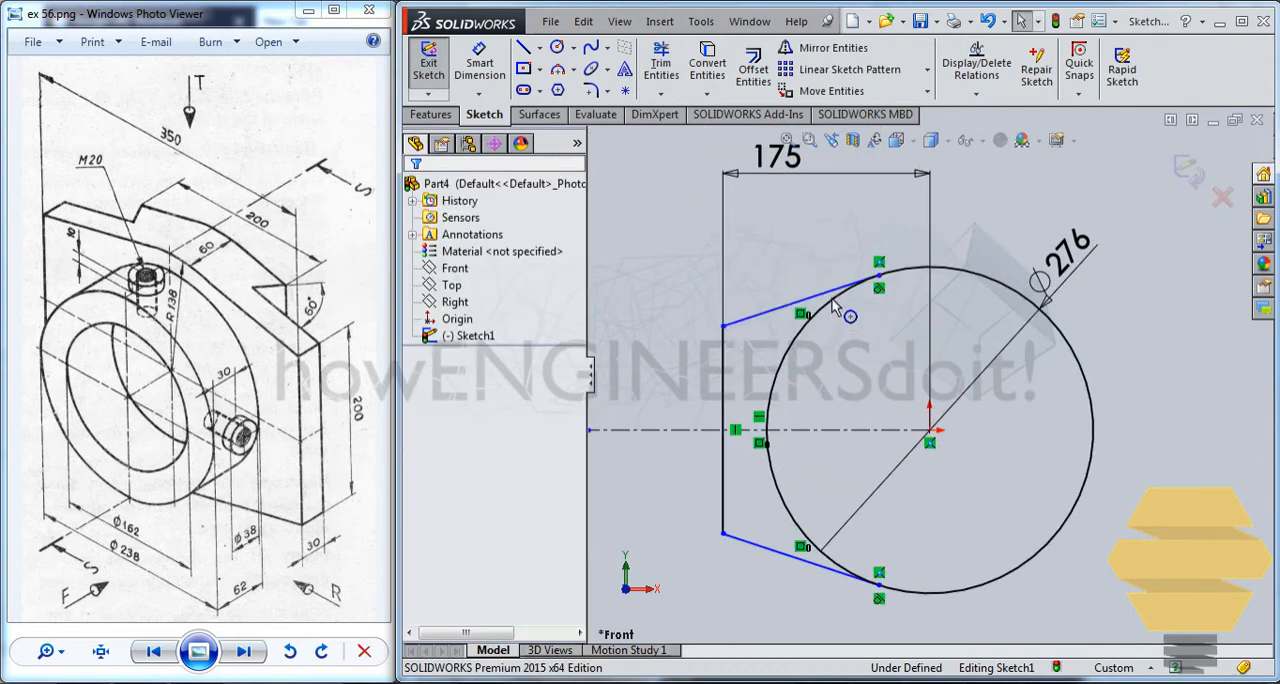
click(479, 65)
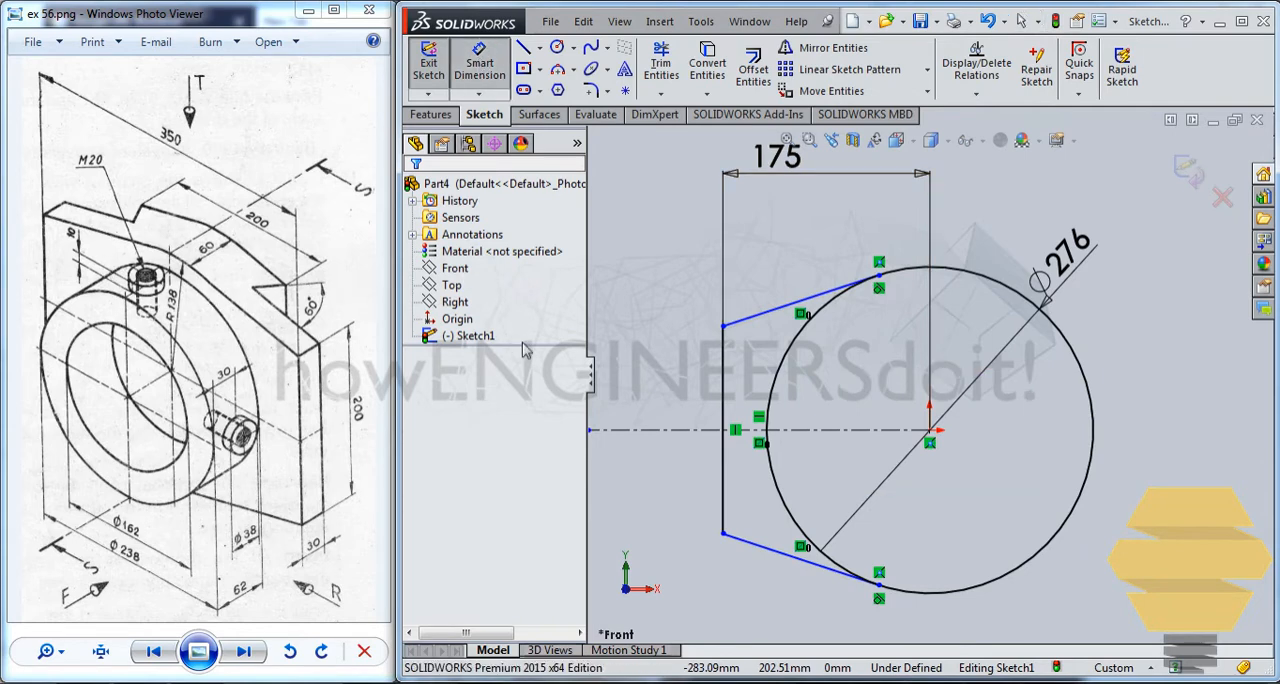
click(729, 357)
click(640, 380)
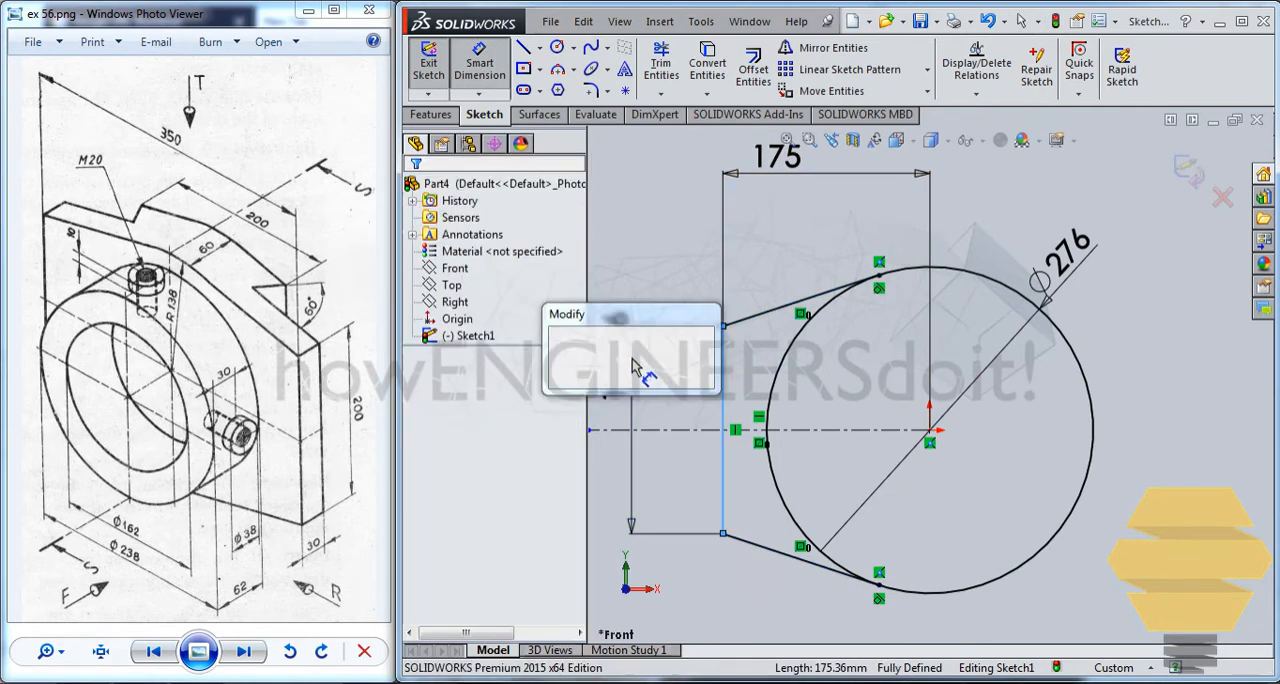
text(200)
key(Return)
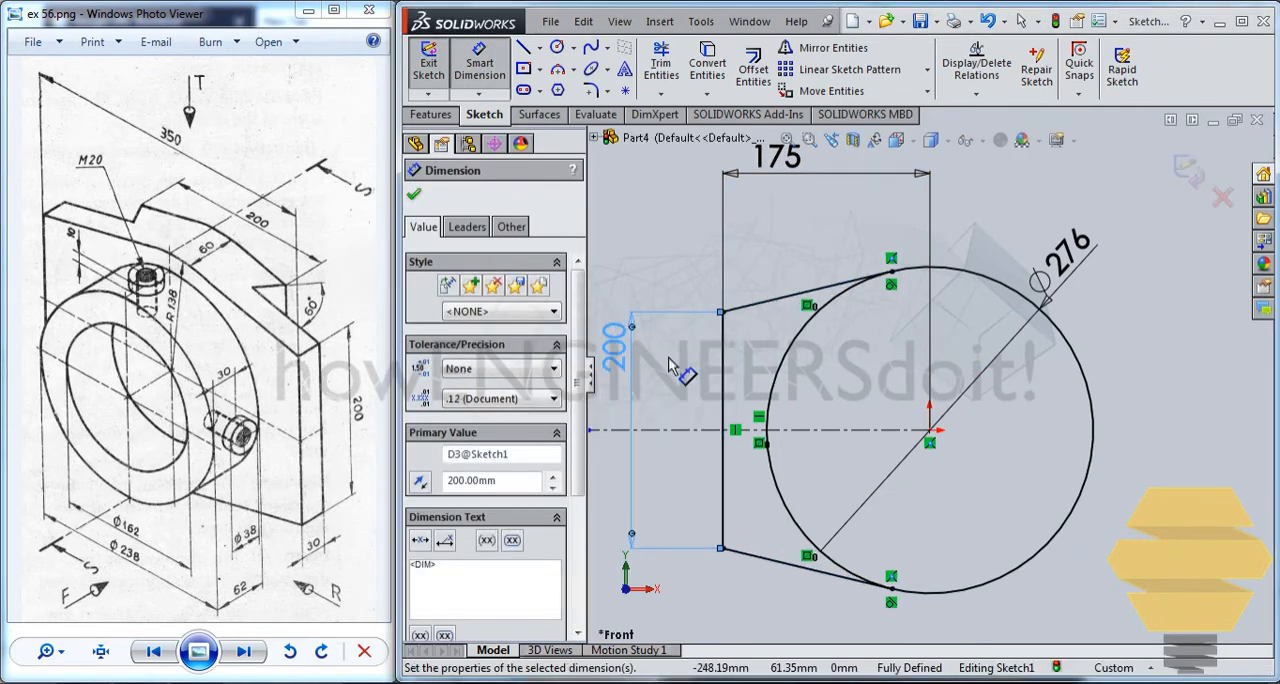
scroll(905, 333, up, 2)
key(Escape)
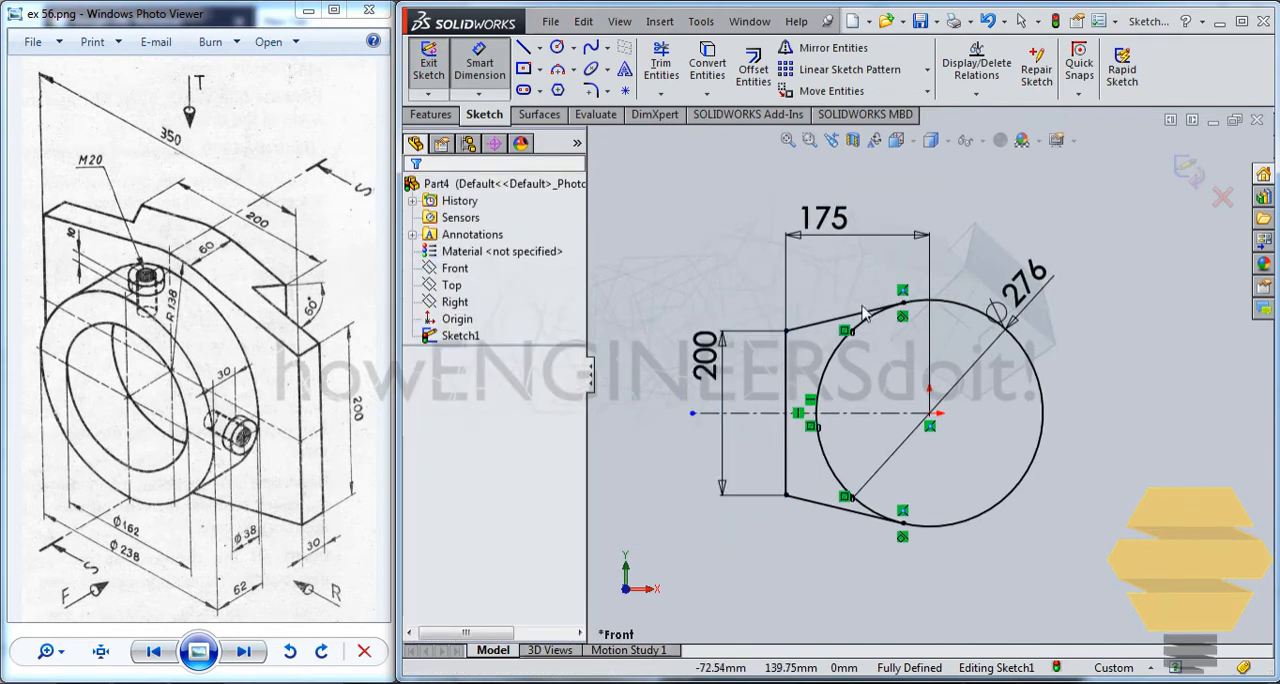
click(815, 321)
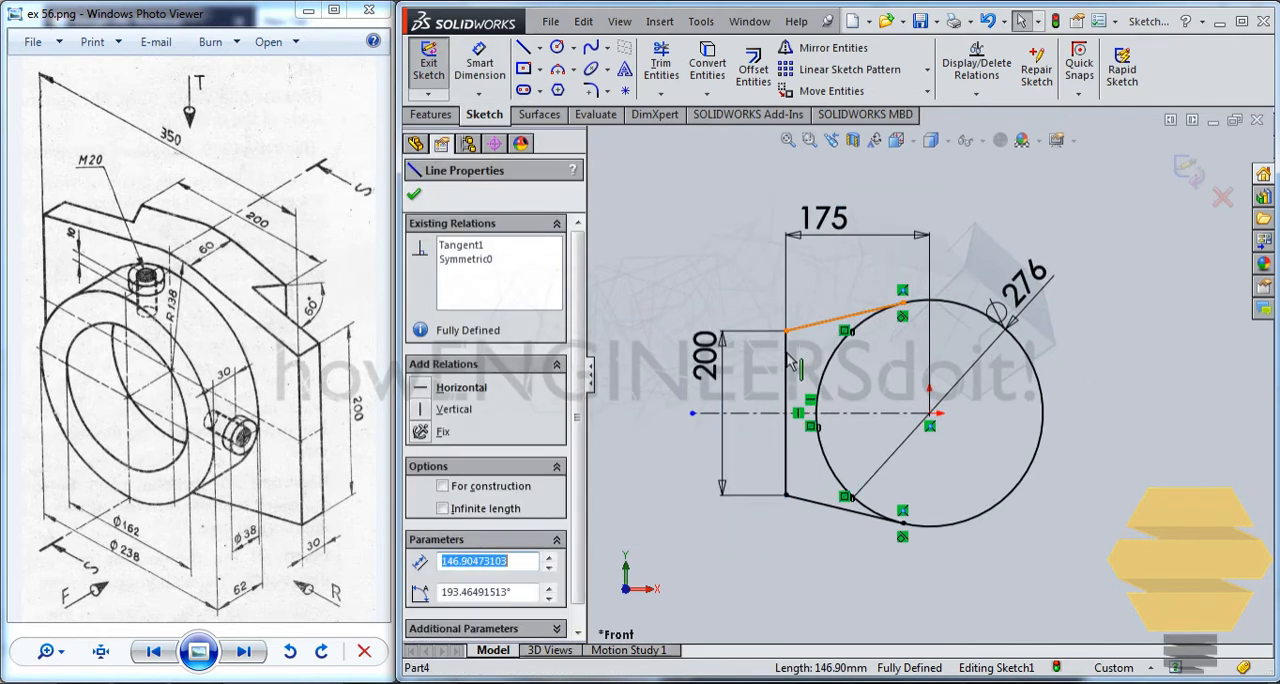
ctrl+click(786, 465)
ctrl+click(812, 502)
key(Escape)
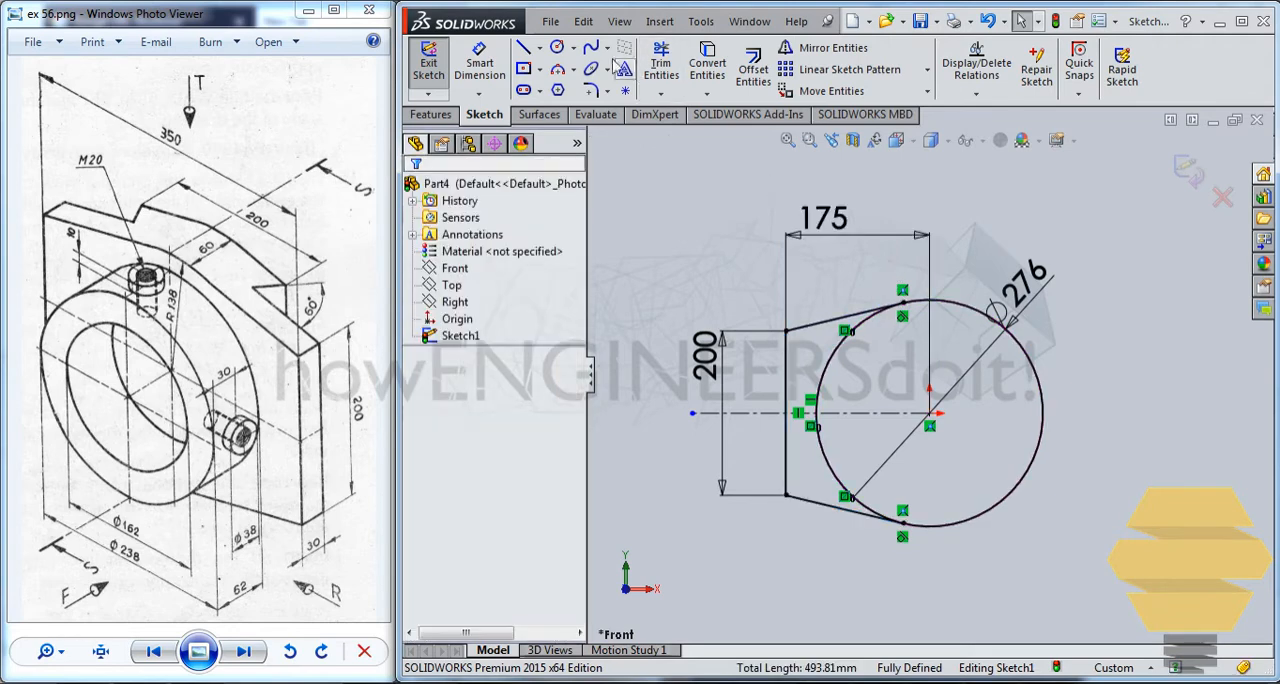
Draw a vertical centerline from the origin upward, extending beyond the circle.
click(540, 50)
click(570, 88)
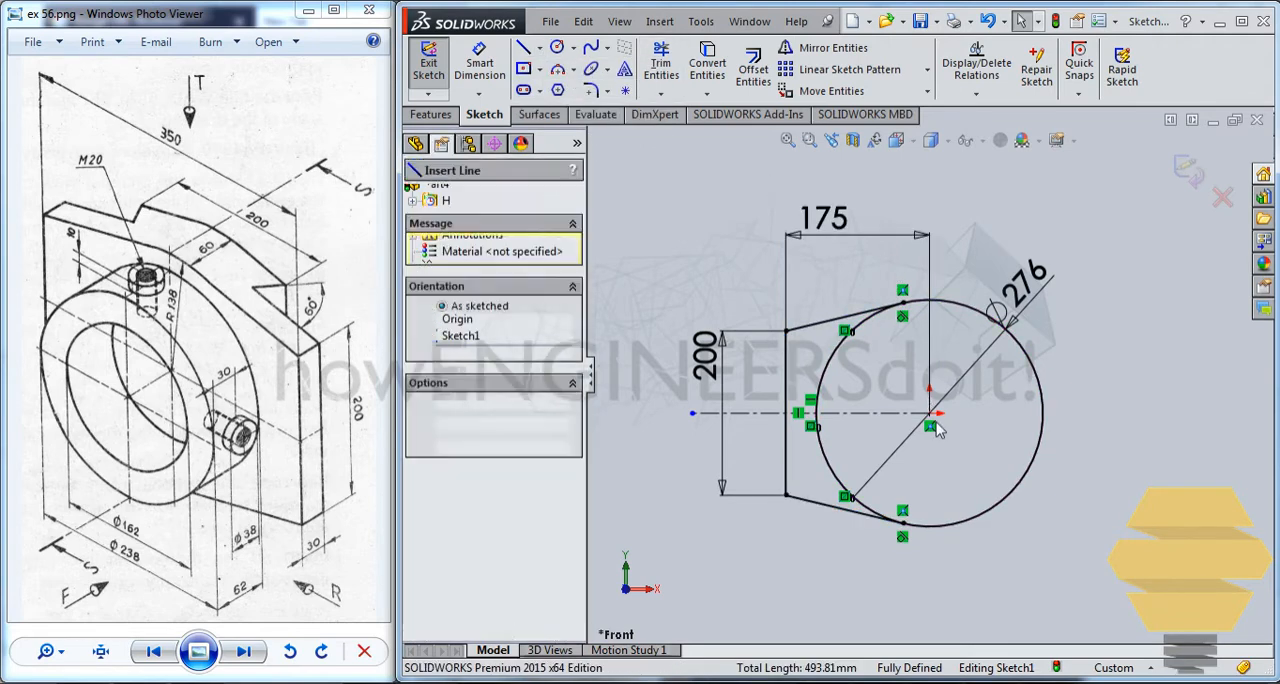
drag(930, 413, 930, 243)
key(Escape)
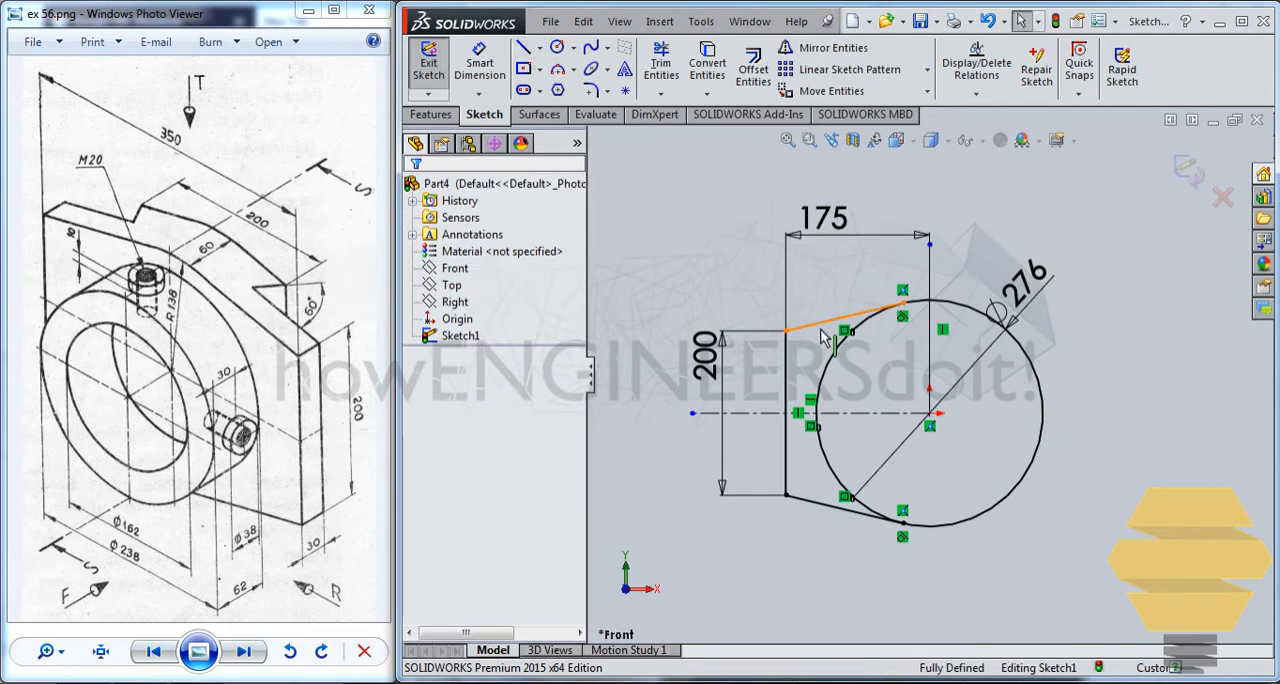
Mirror the two sloping lines and the vertical line about the vertical centerline, keeping the originals.
click(835, 313)
ctrl+click(822, 503)
ctrl+click(786, 440)
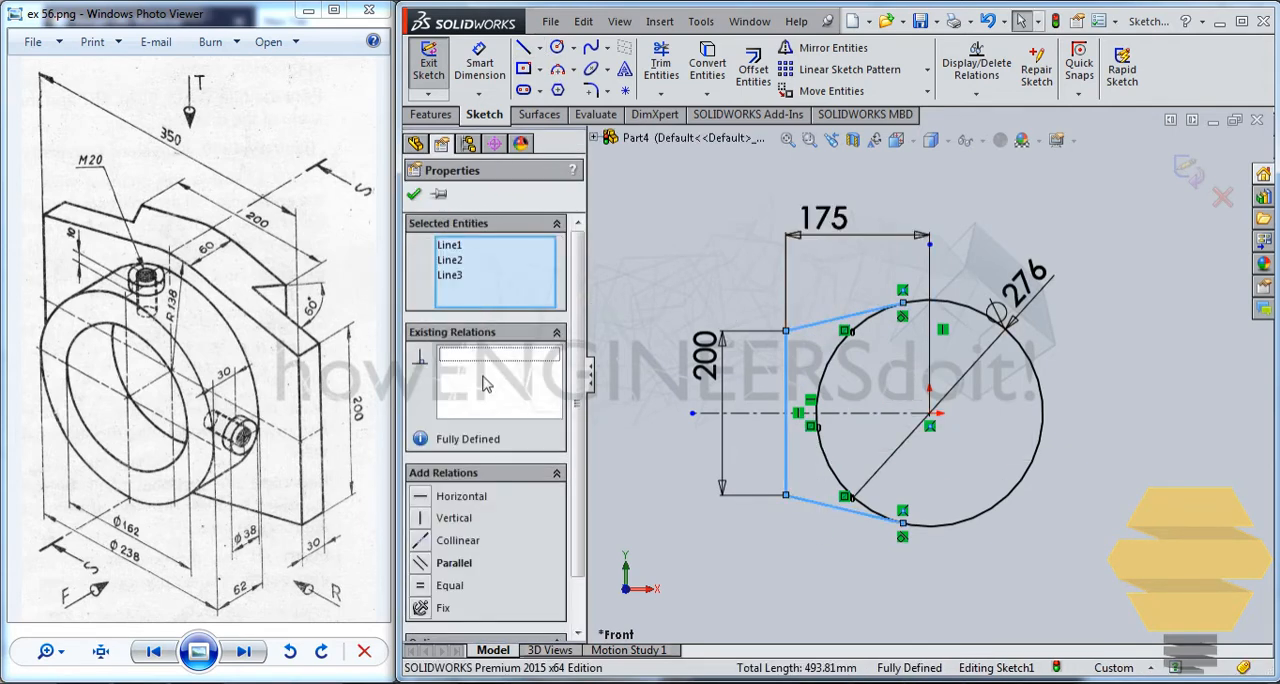
click(825, 48)
click(500, 434)
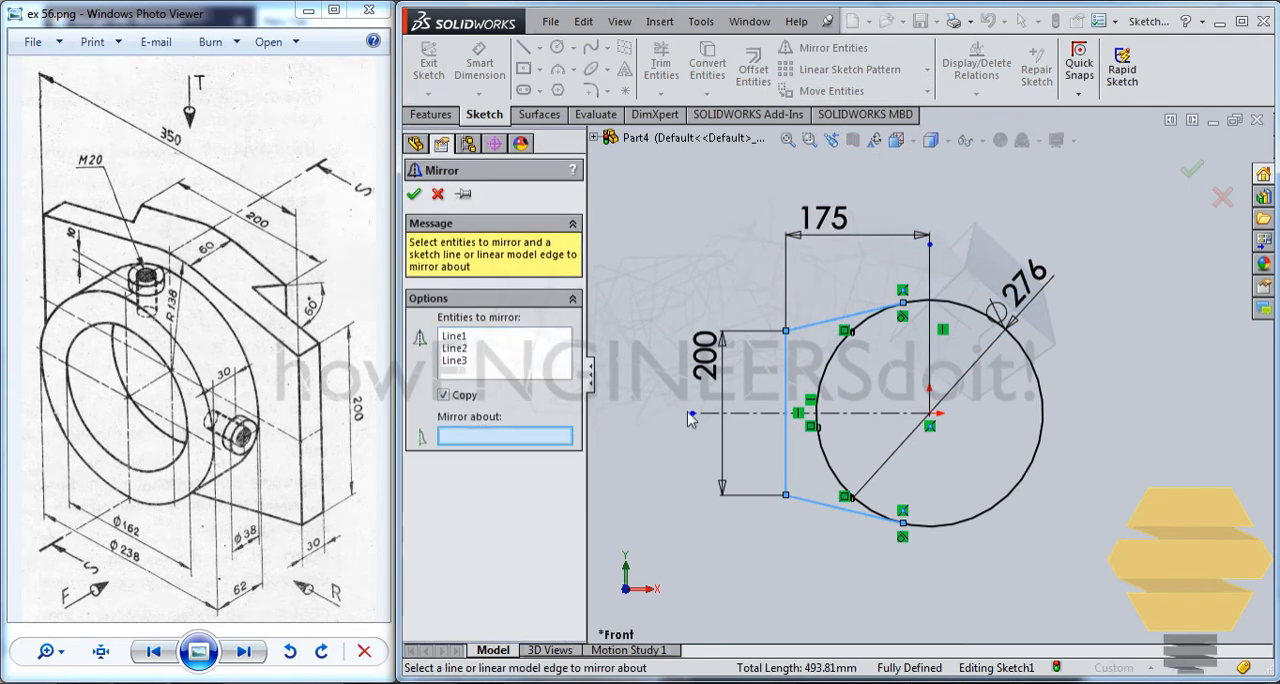
click(929, 277)
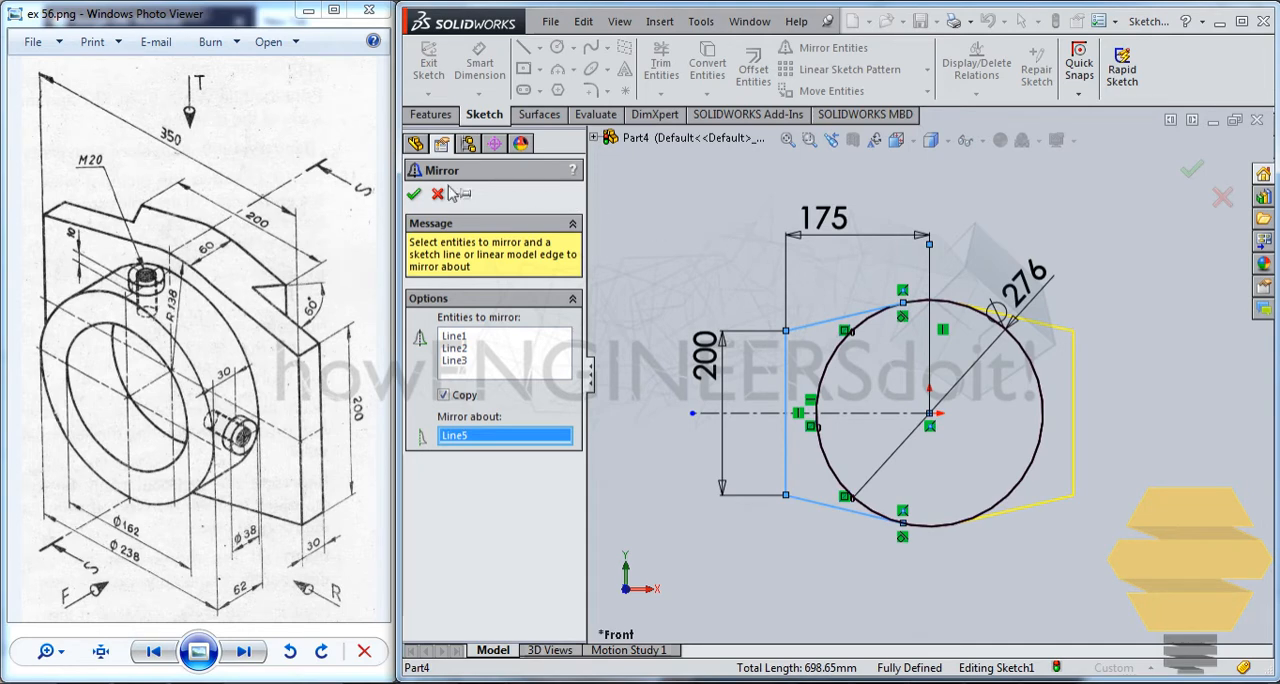
click(414, 195)
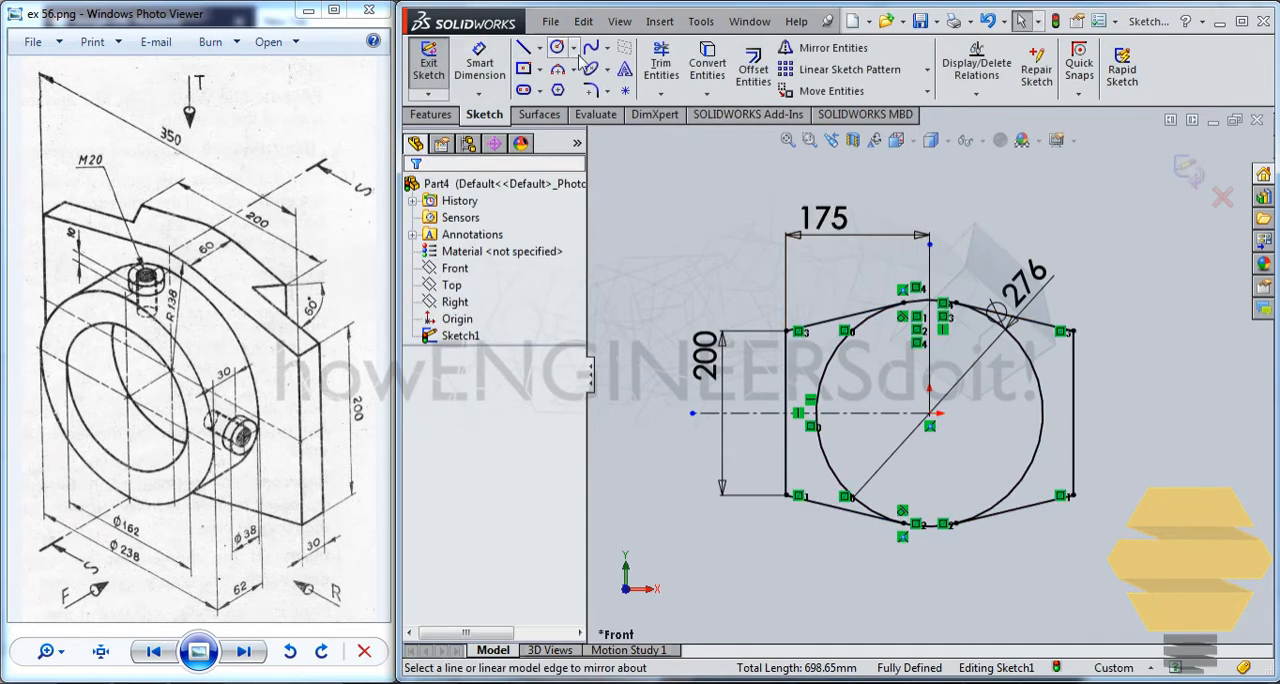
Trim away the circle's side arcs inside the profile, leaving only the short upper and lower arcs, and exit the sketch.
click(666, 66)
drag(822, 348, 957, 367)
drag(1040, 370, 993, 441)
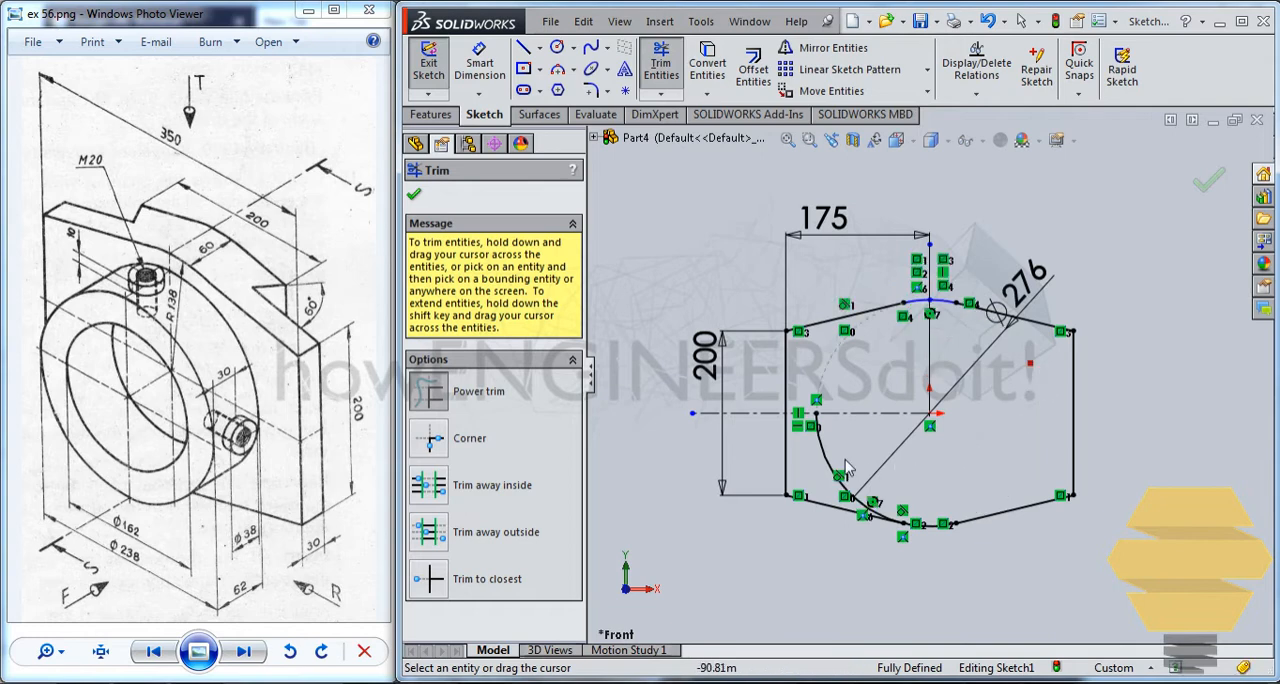
drag(845, 460, 825, 453)
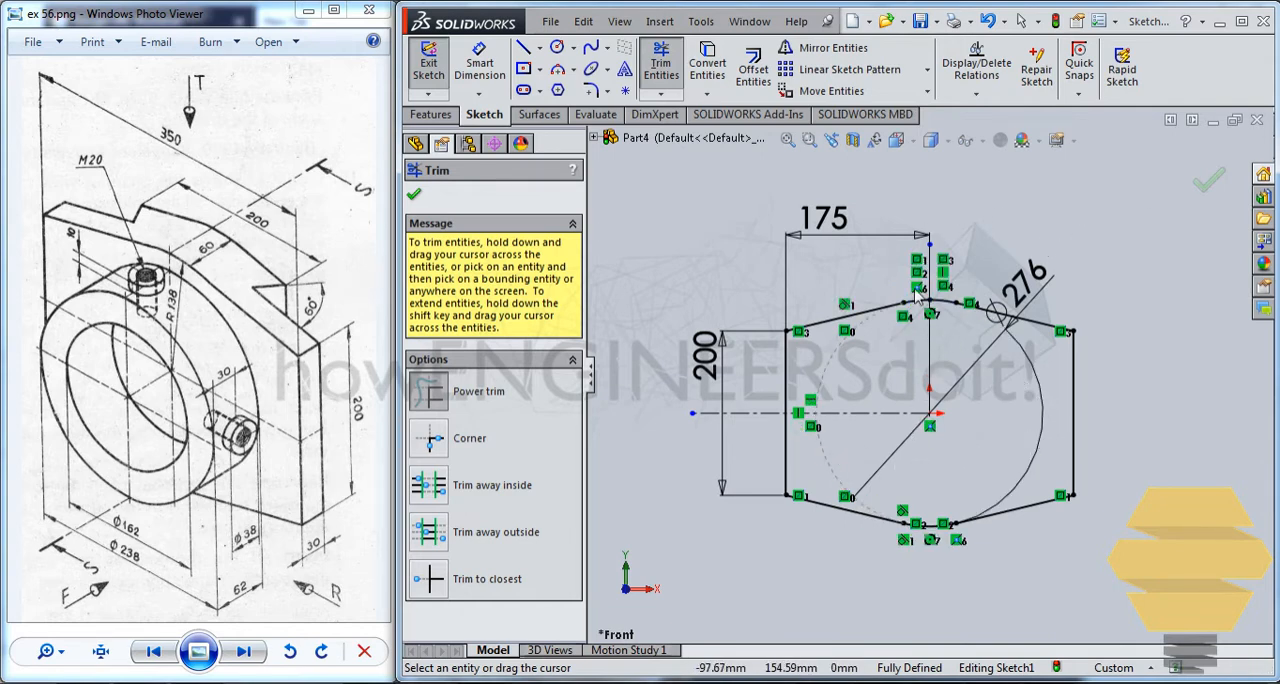
click(1210, 190)
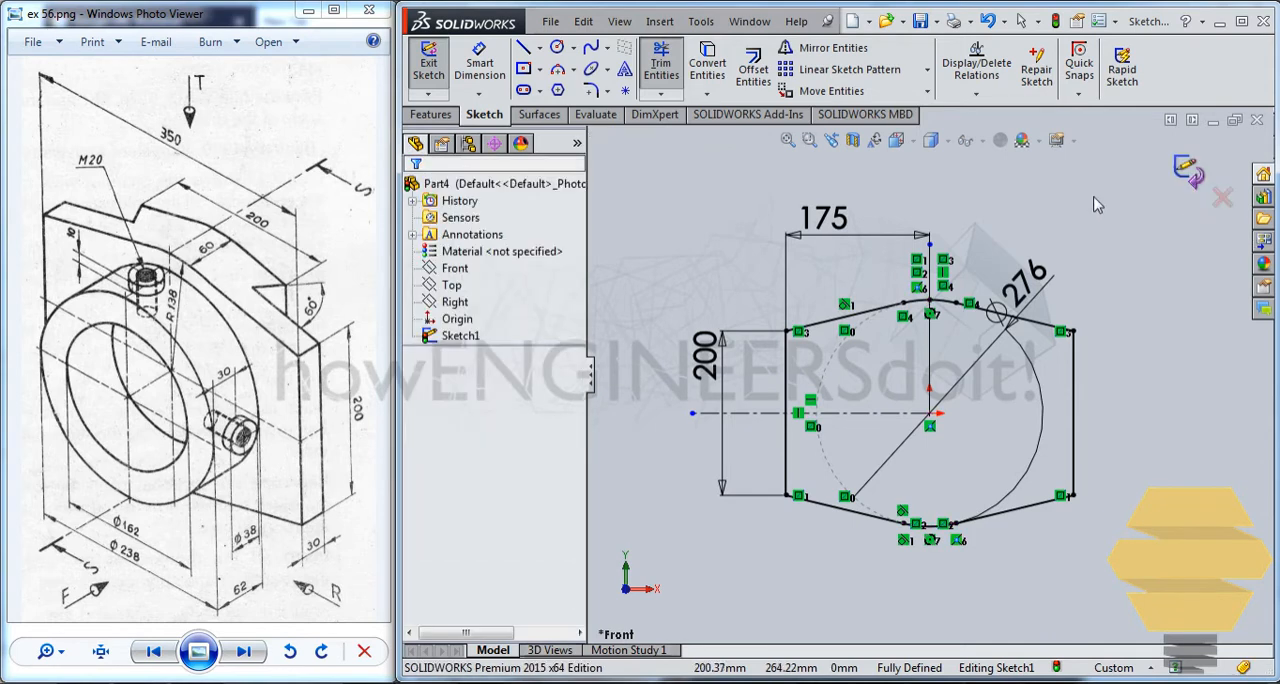
click(1188, 170)
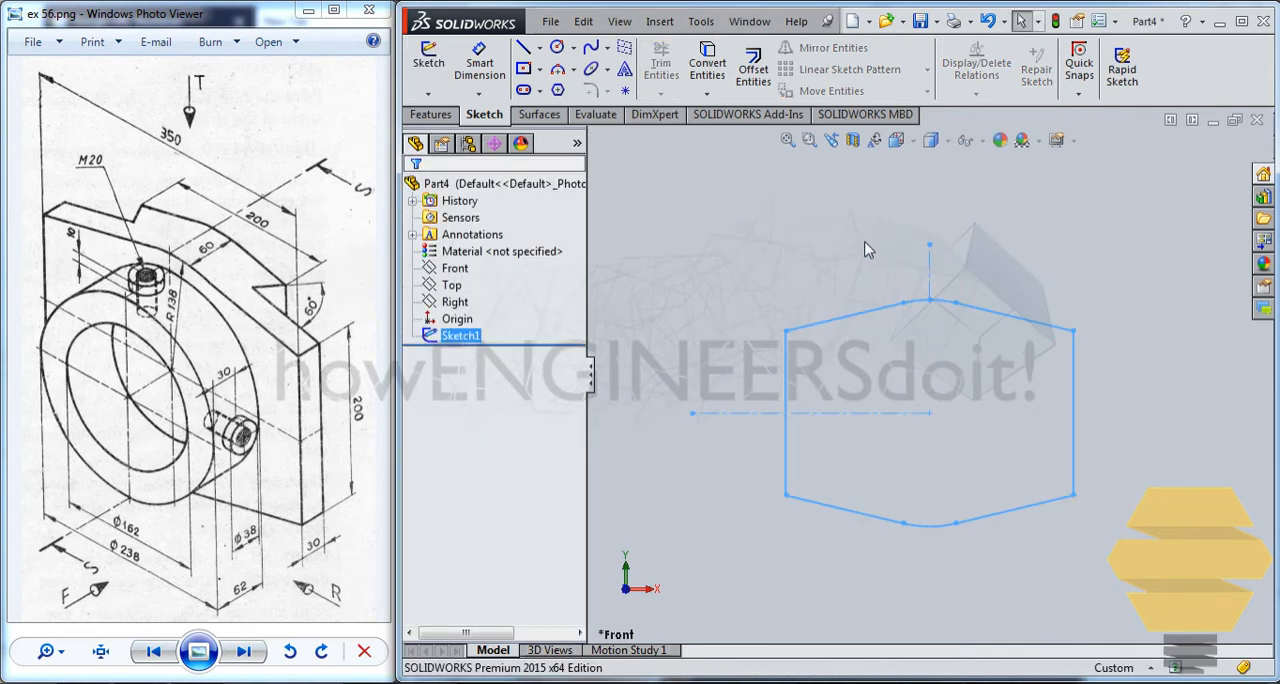
Extrude the plate profile as a blind boss 30 mm deep.
click(445, 118)
click(437, 68)
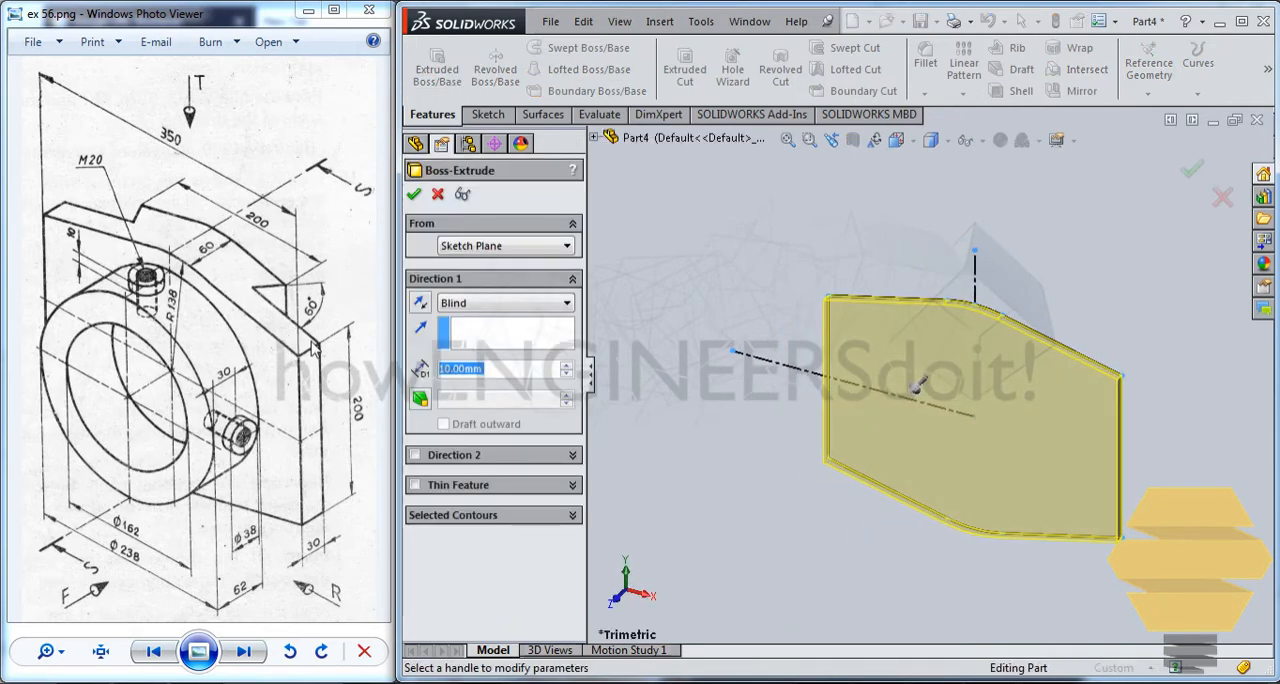
text(30)
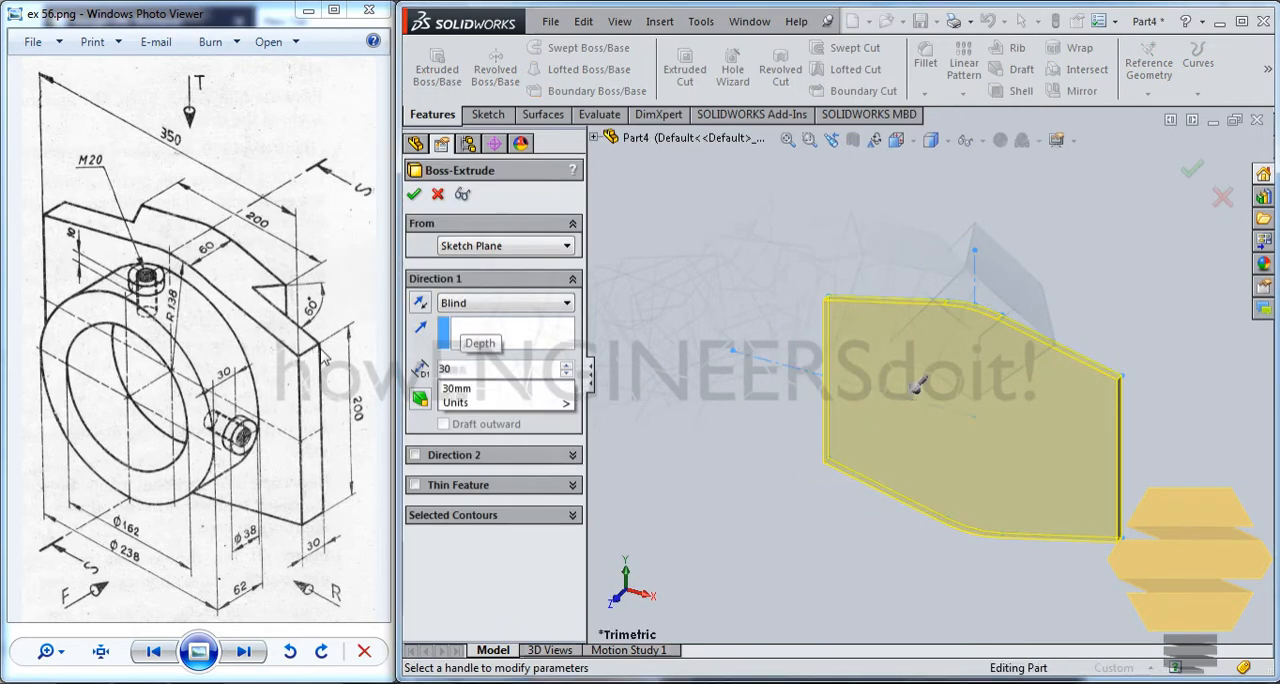
key(Return)
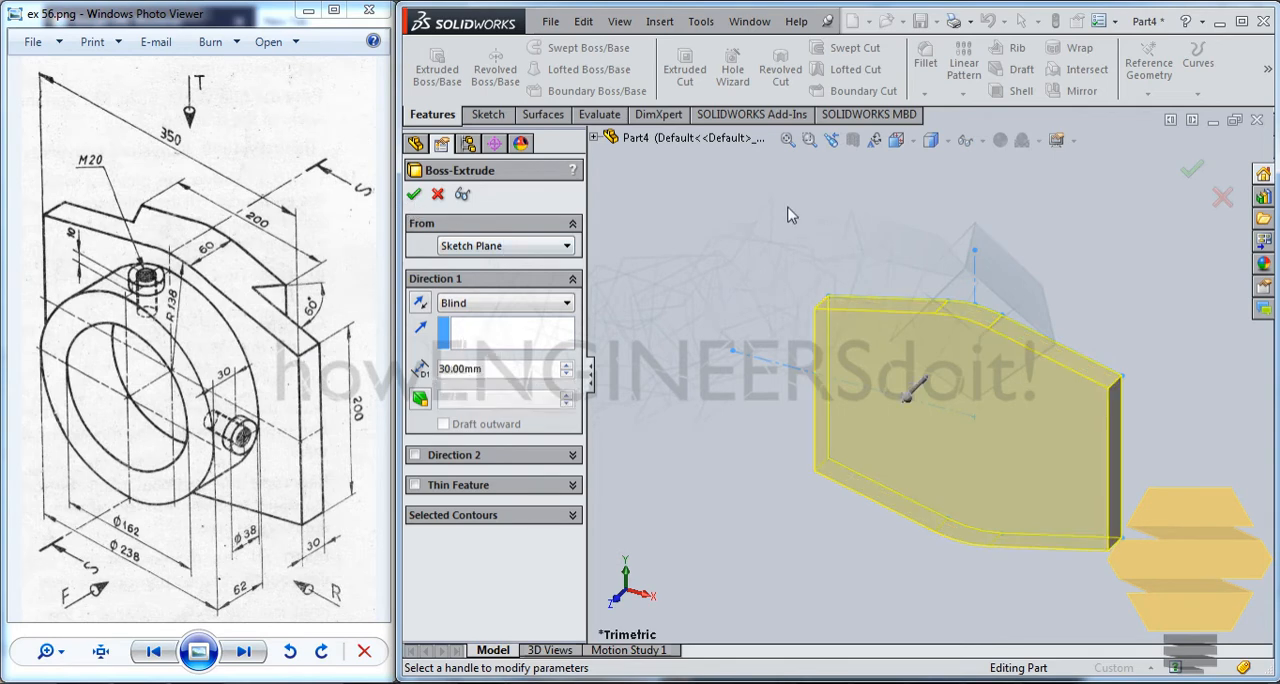
click(415, 196)
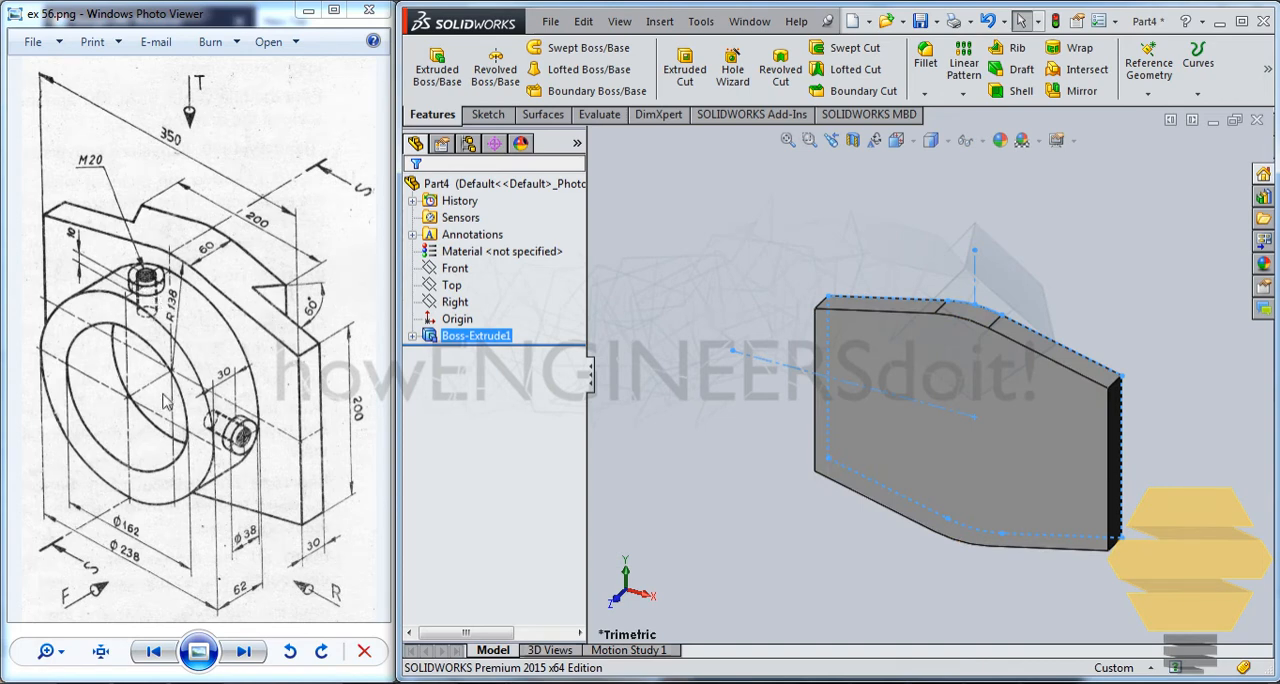
On the plate's front face, sketch two concentric circles centred on the origin, the outer with a radius of about 93 mm.
click(955, 432)
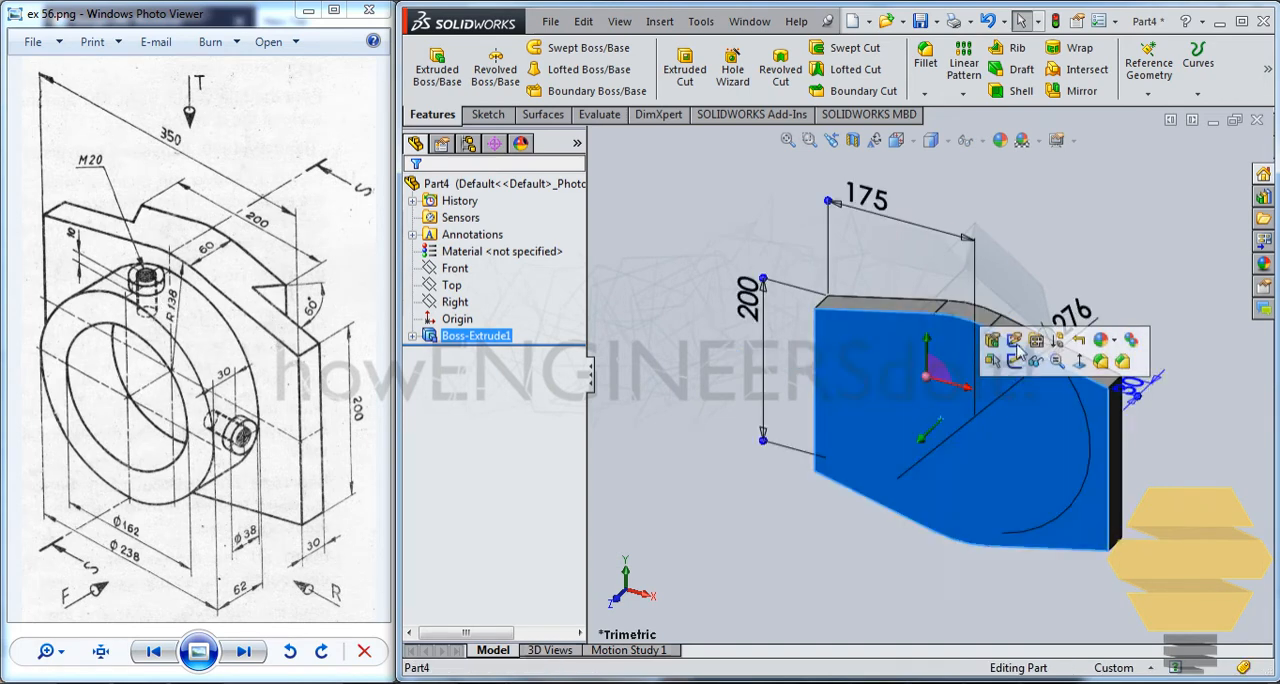
click(940, 366)
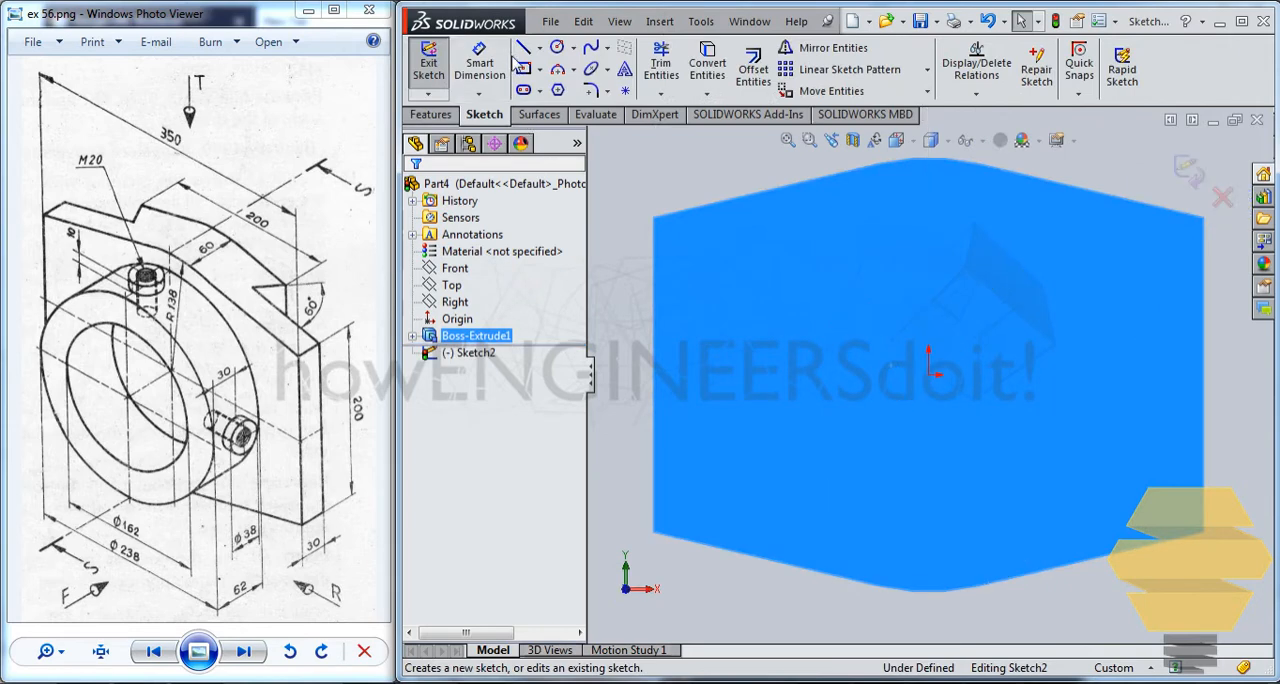
click(557, 48)
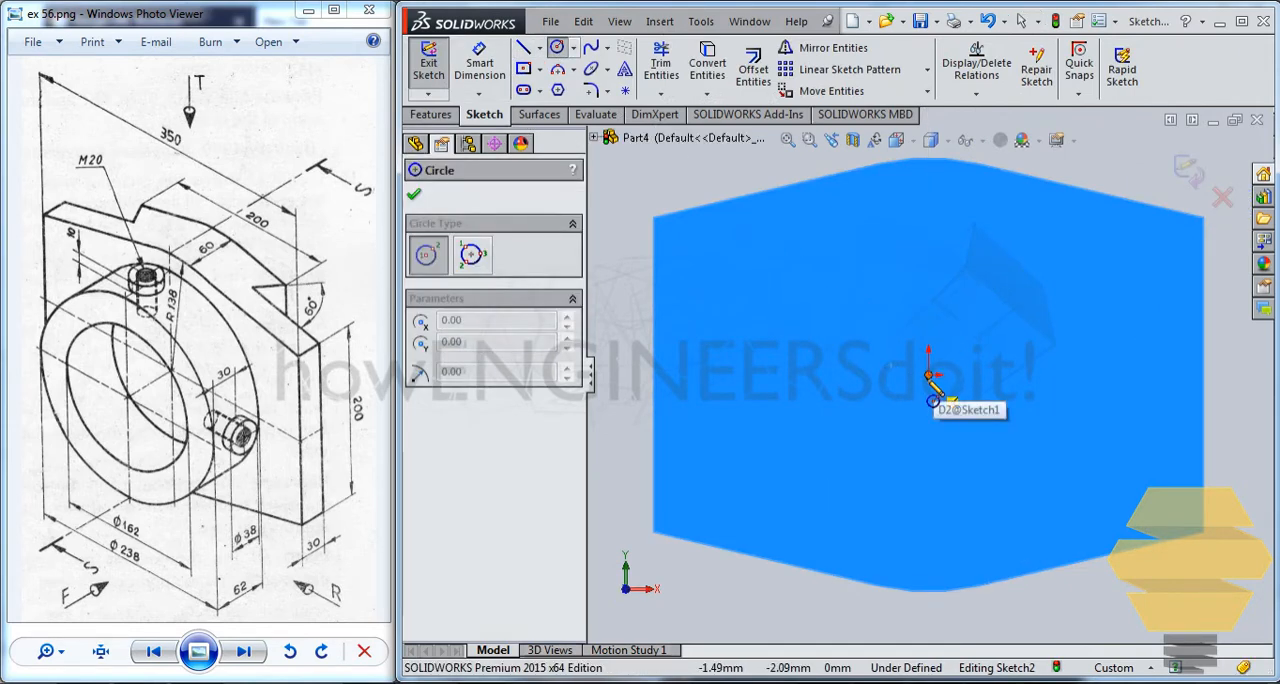
click(930, 373)
click(1056, 306)
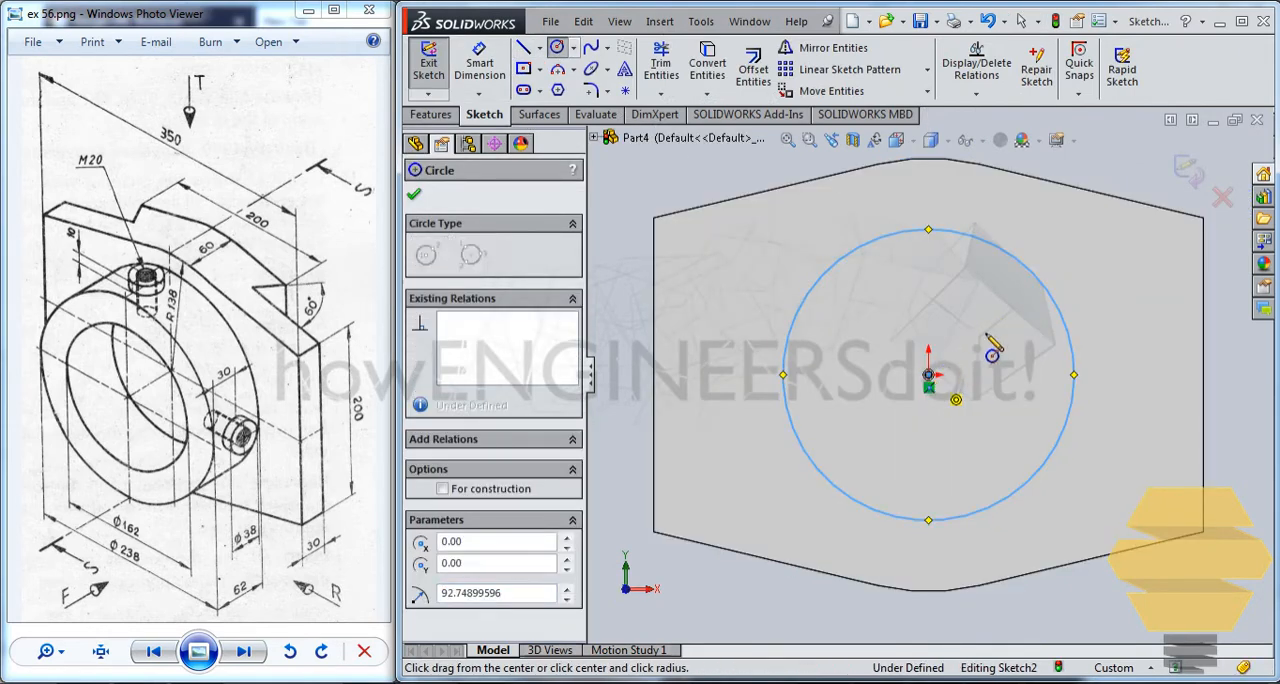
click(929, 375)
click(1010, 304)
key(Escape)
Dimension the outer circle's diameter as 238 mm.
click(480, 65)
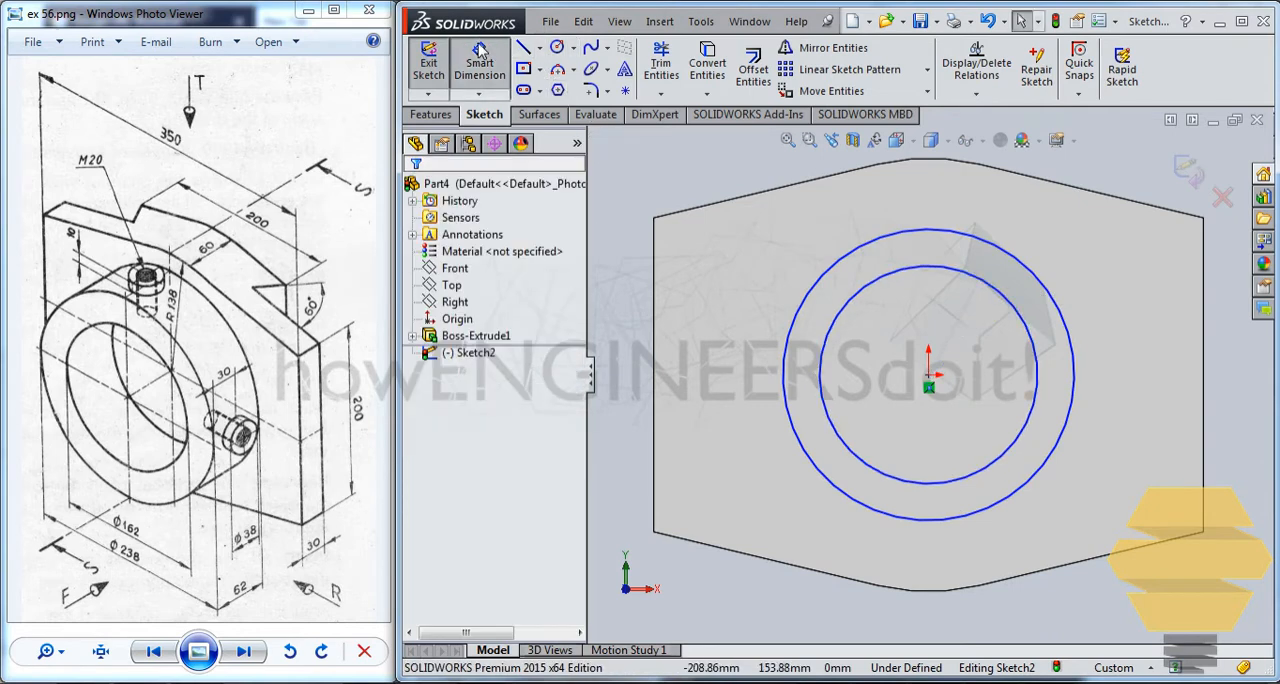
click(857, 255)
click(646, 297)
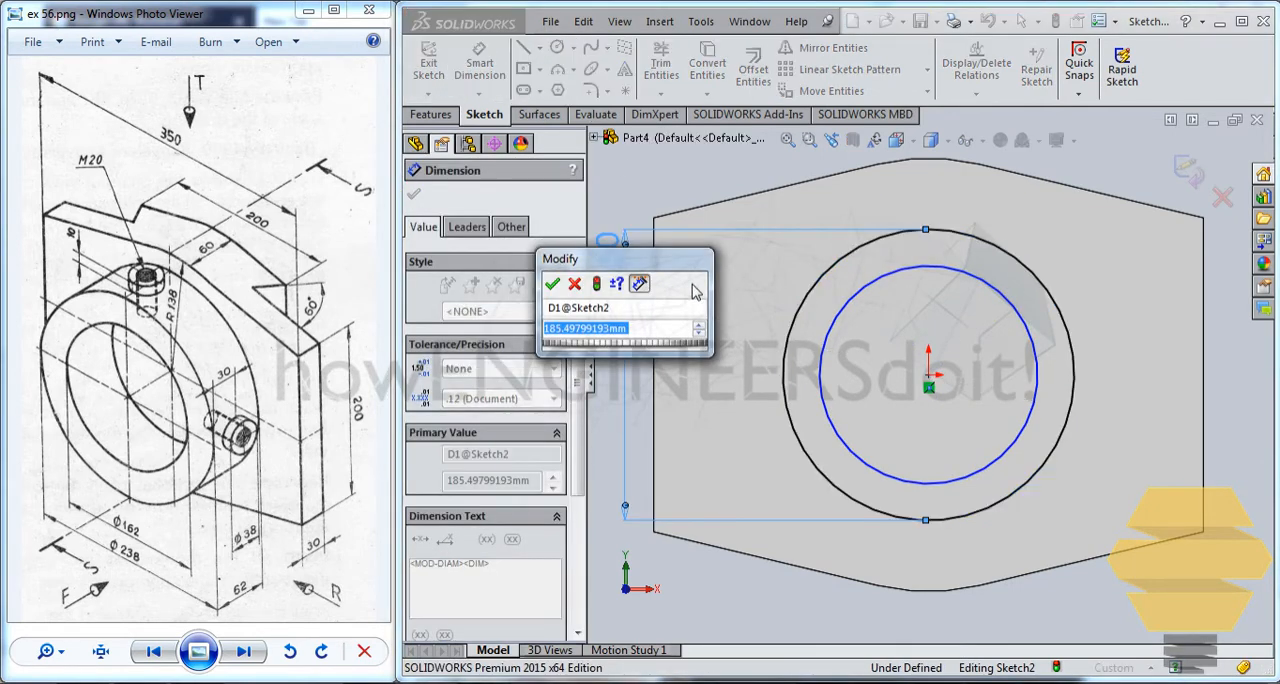
text(238)
key(Return)
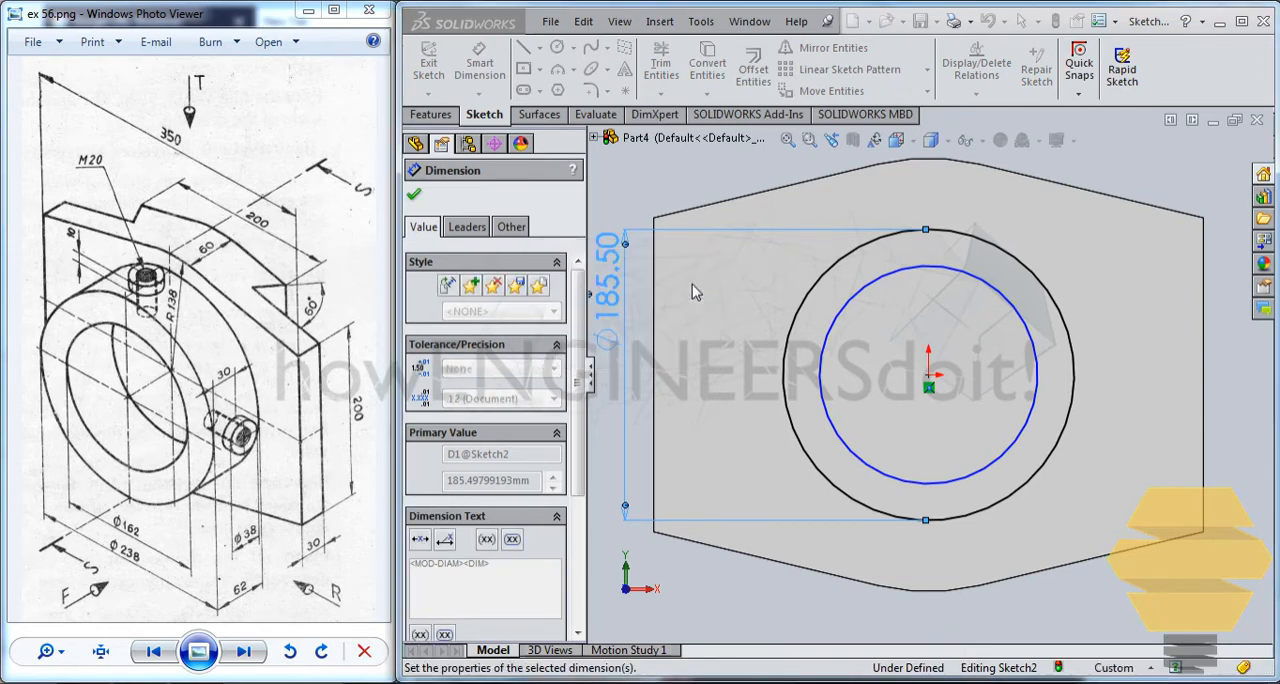
Dimension the inner circle's diameter as 162 mm and exit the sketch.
click(1012, 447)
click(1145, 598)
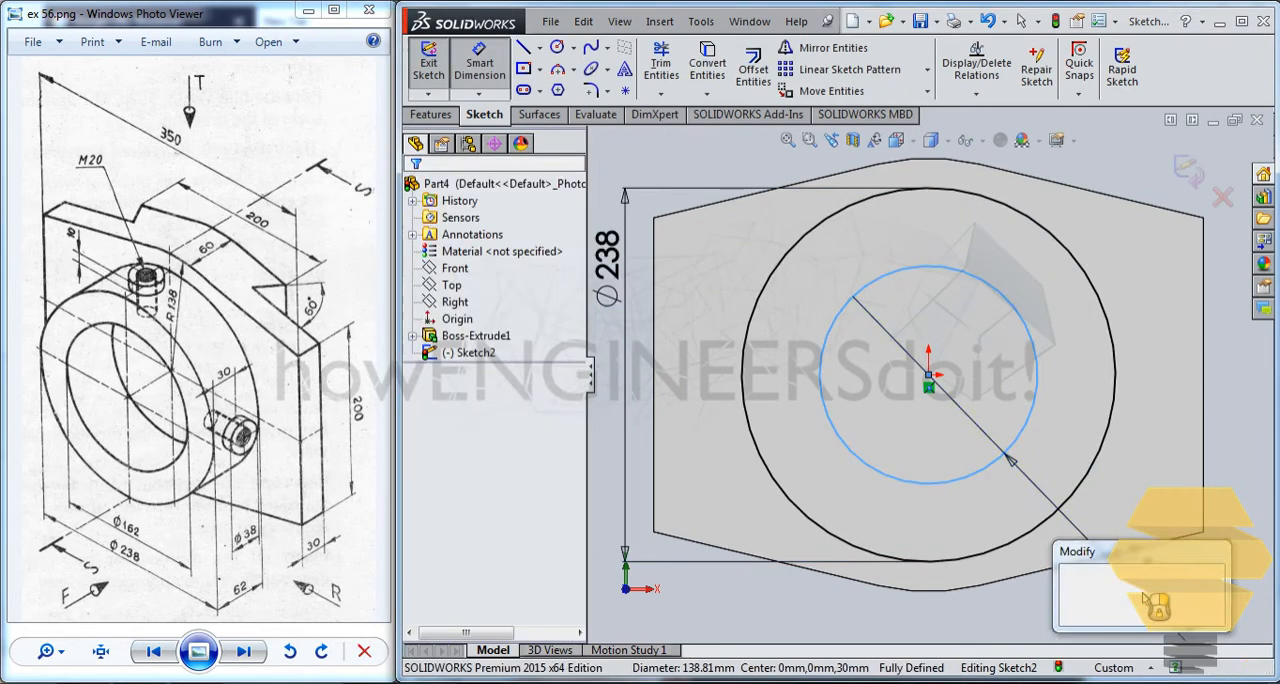
text(1)
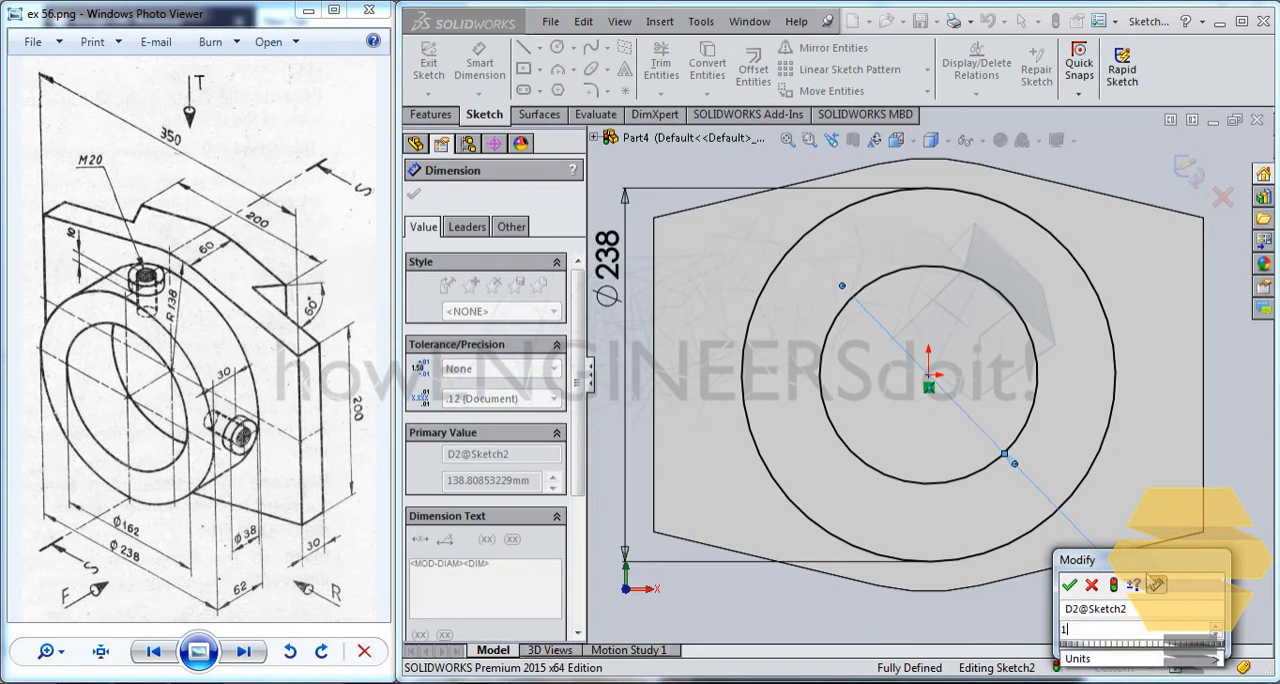
text(62)
key(Return)
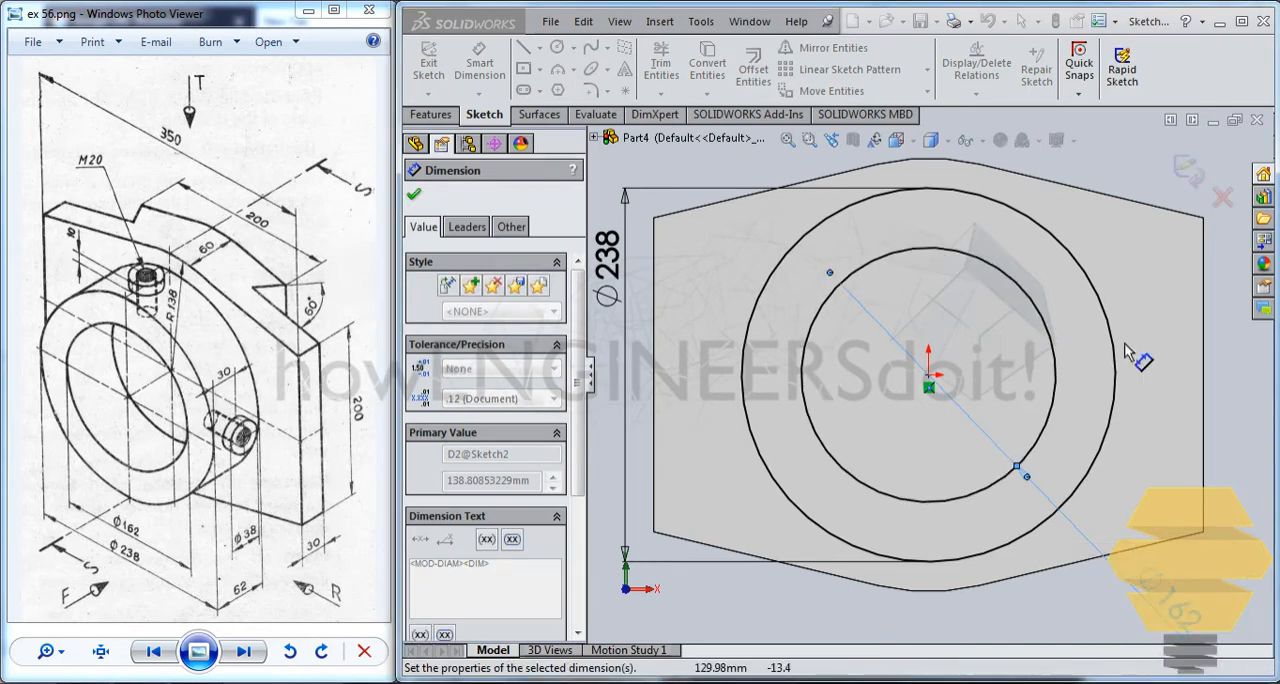
click(1190, 172)
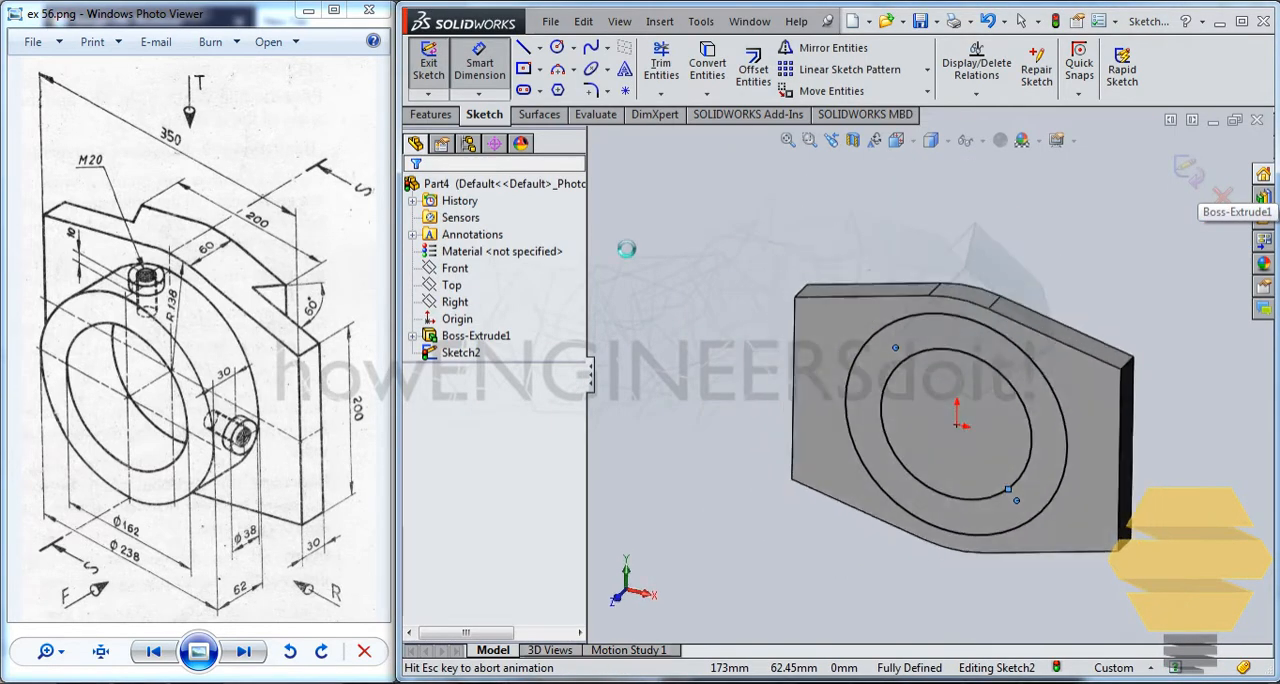
Extrude the ring profile as a blind boss 62 mm deep from the plate's front face, merged with the plate.
click(433, 114)
click(437, 68)
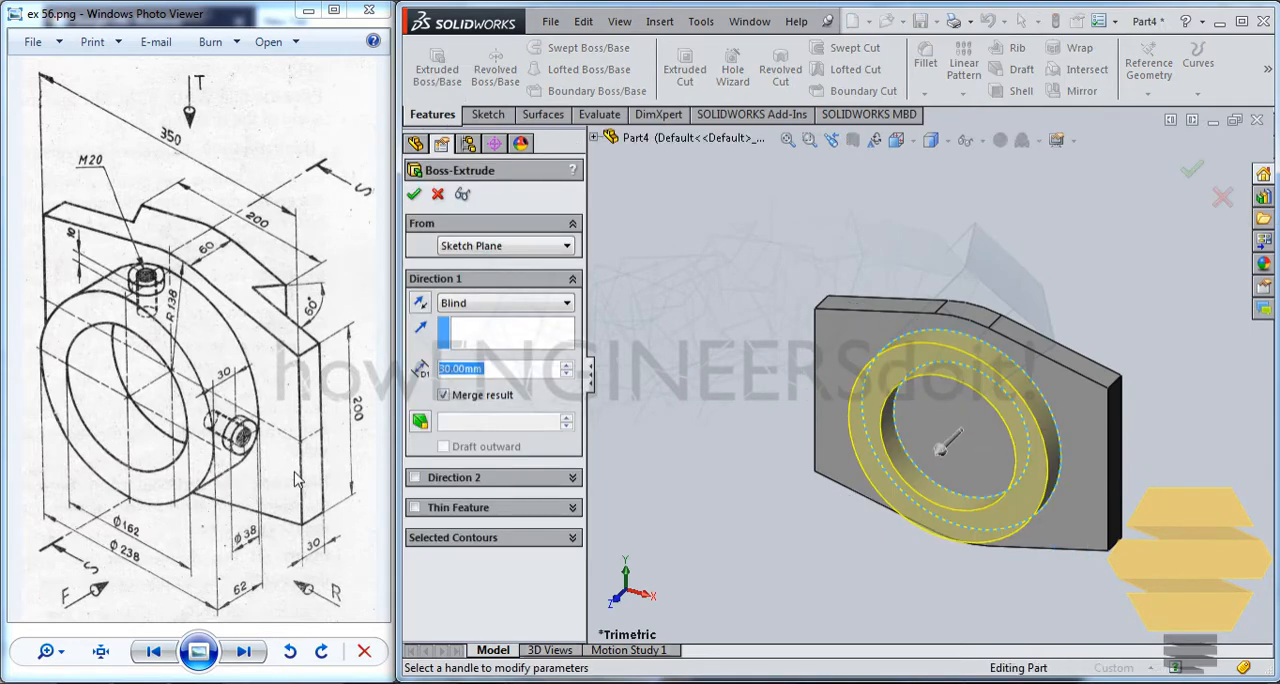
text(62)
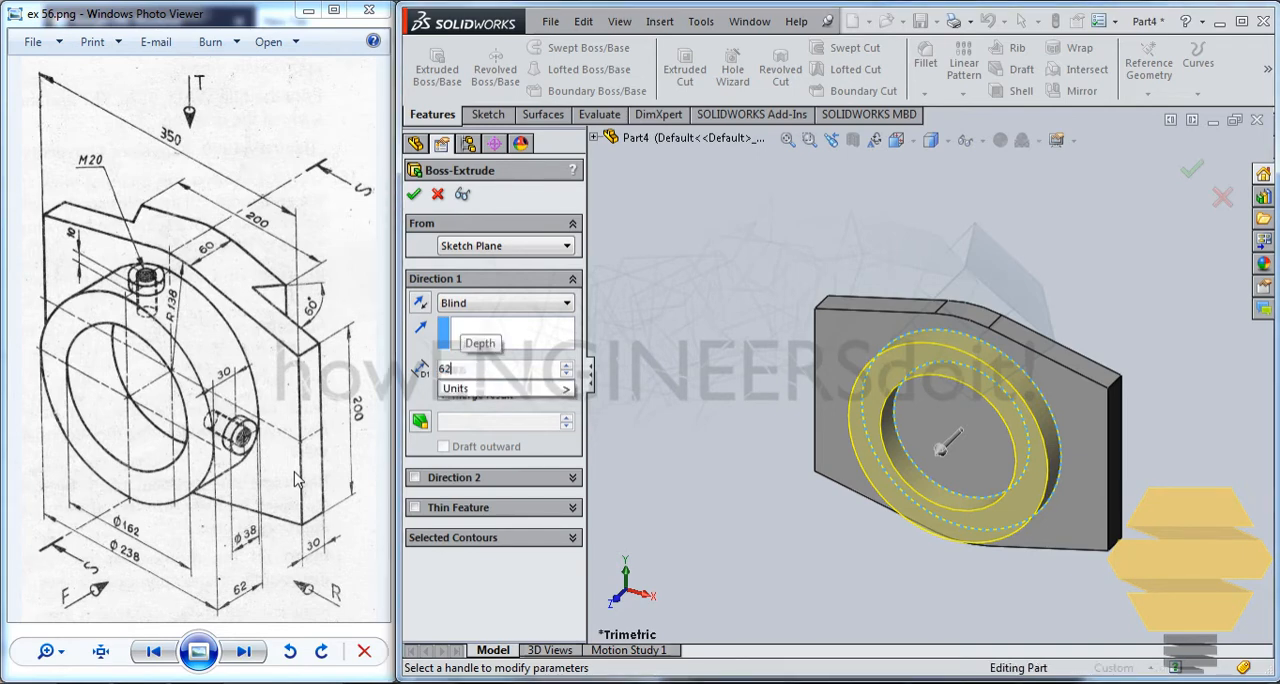
key(Return)
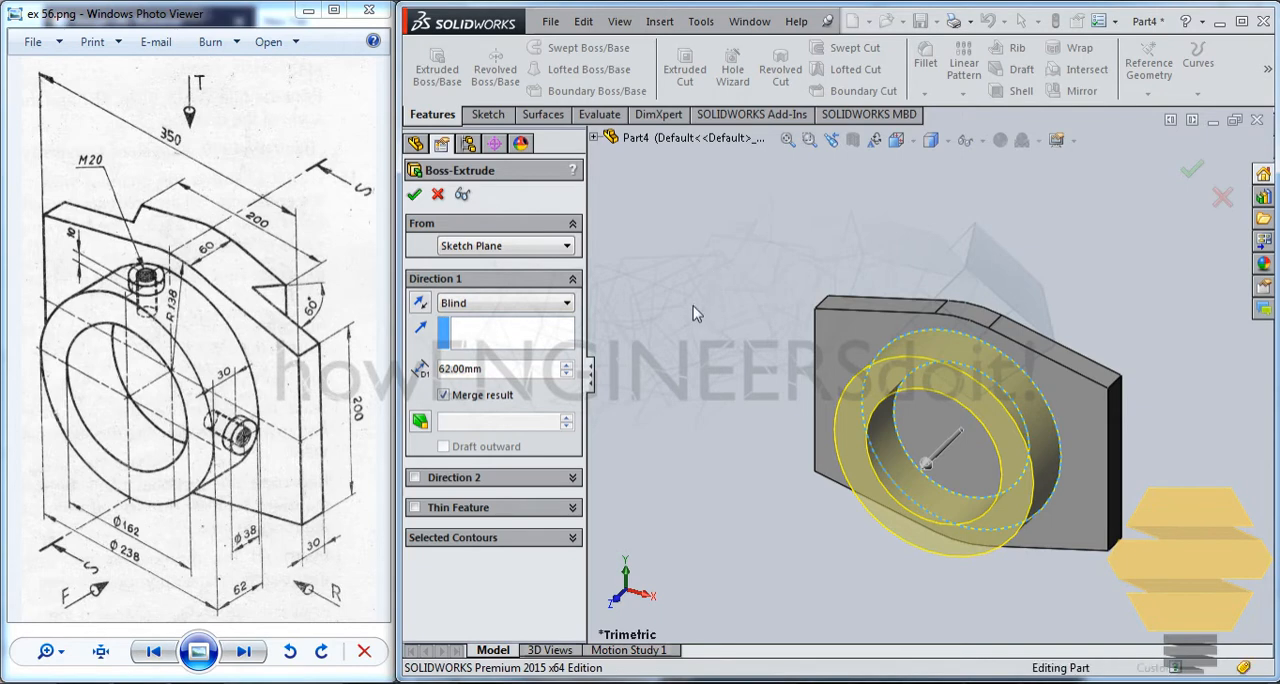
key(Return)
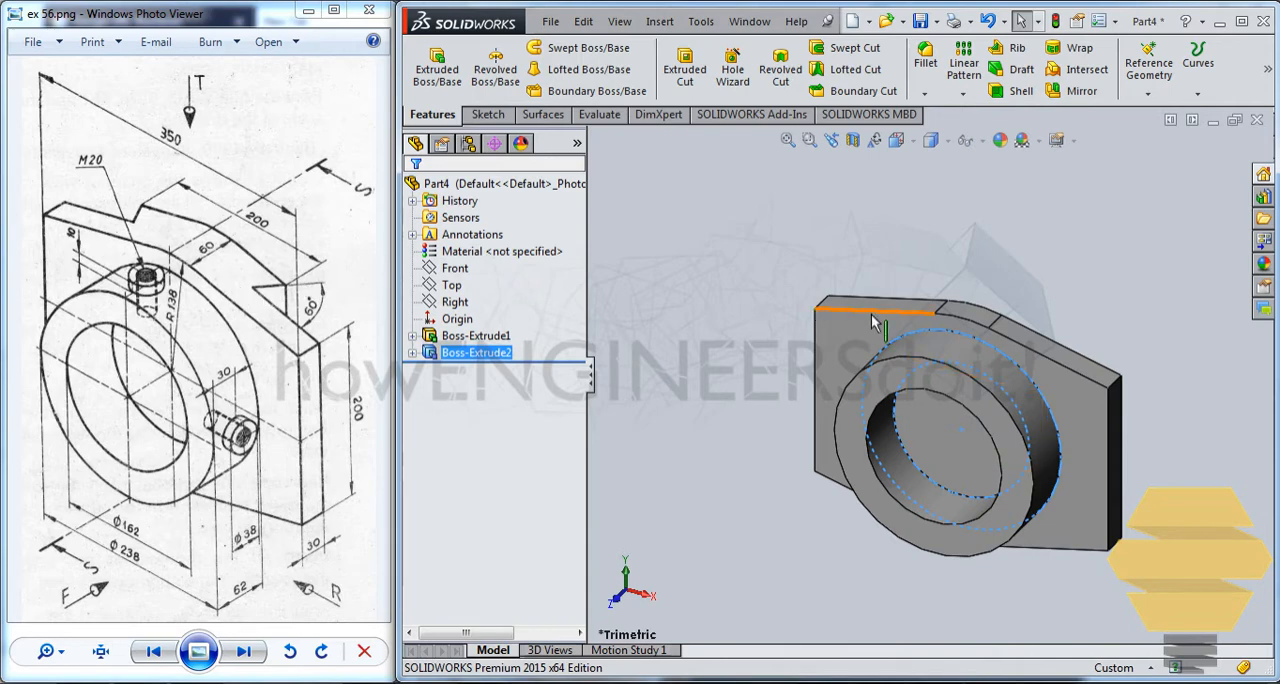
On the Top plane, sketch a closed trapezoid behind the plate, about 139 mm wide along its back edge and about 184 mm at the far side.
click(487, 116)
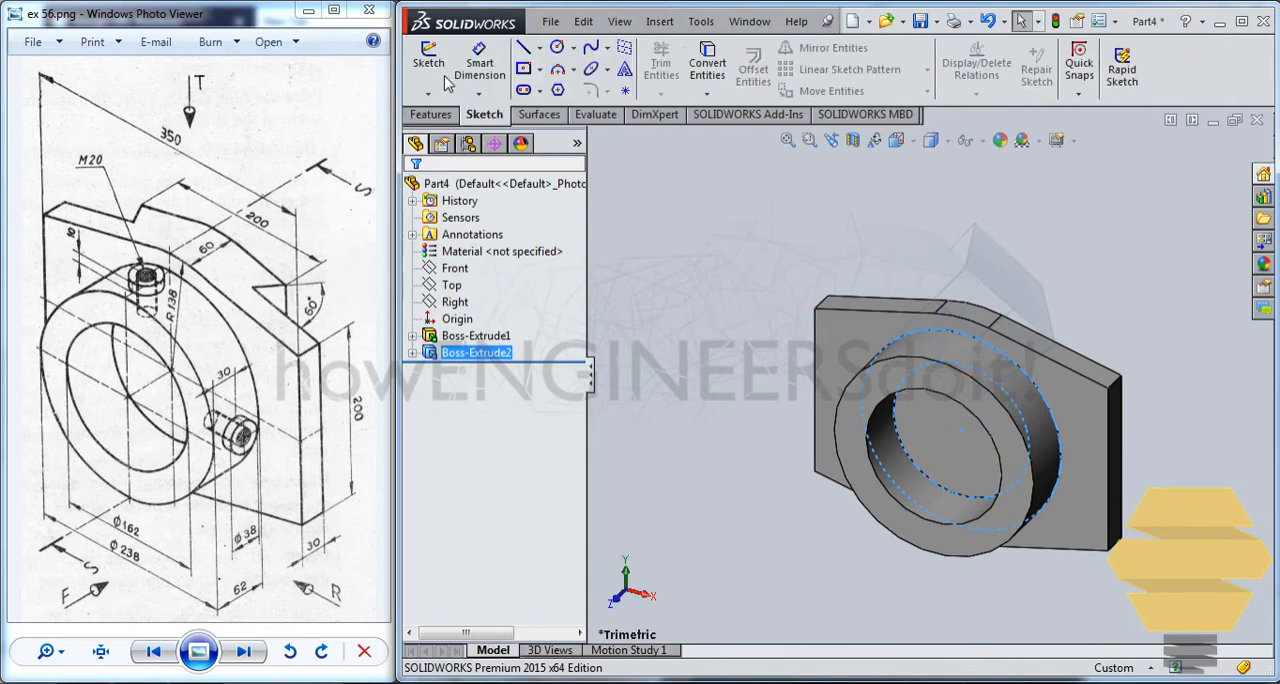
click(428, 62)
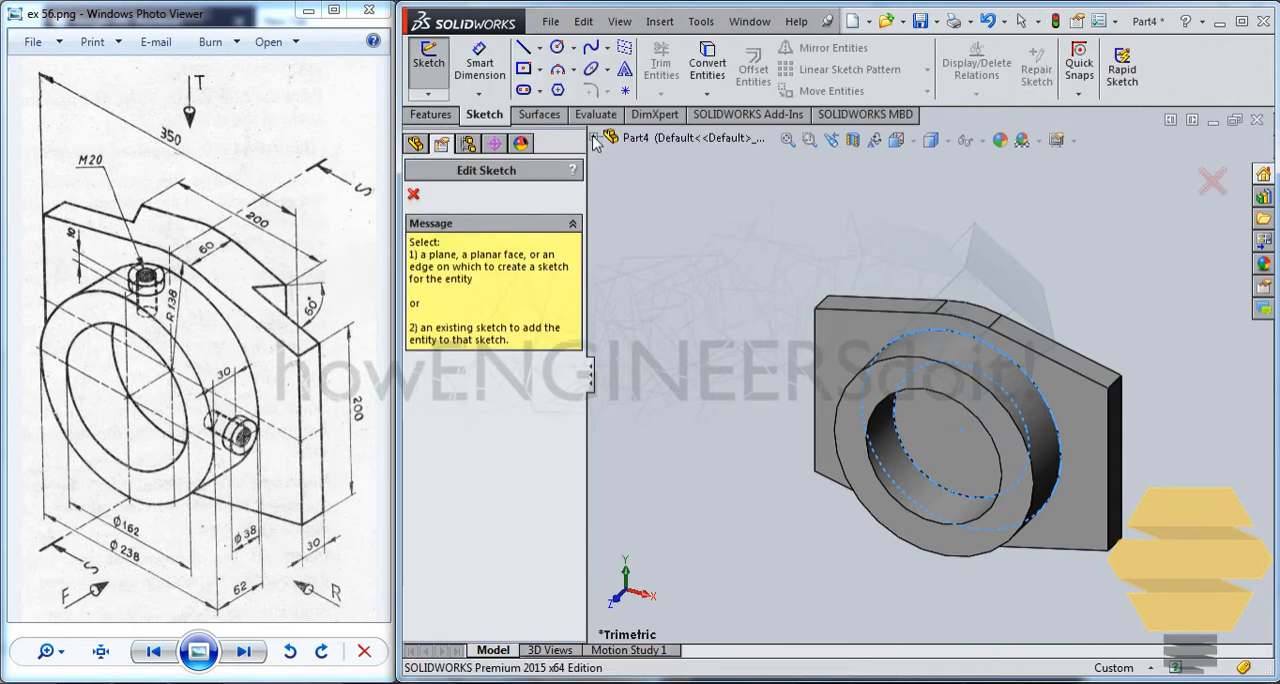
click(594, 138)
click(654, 241)
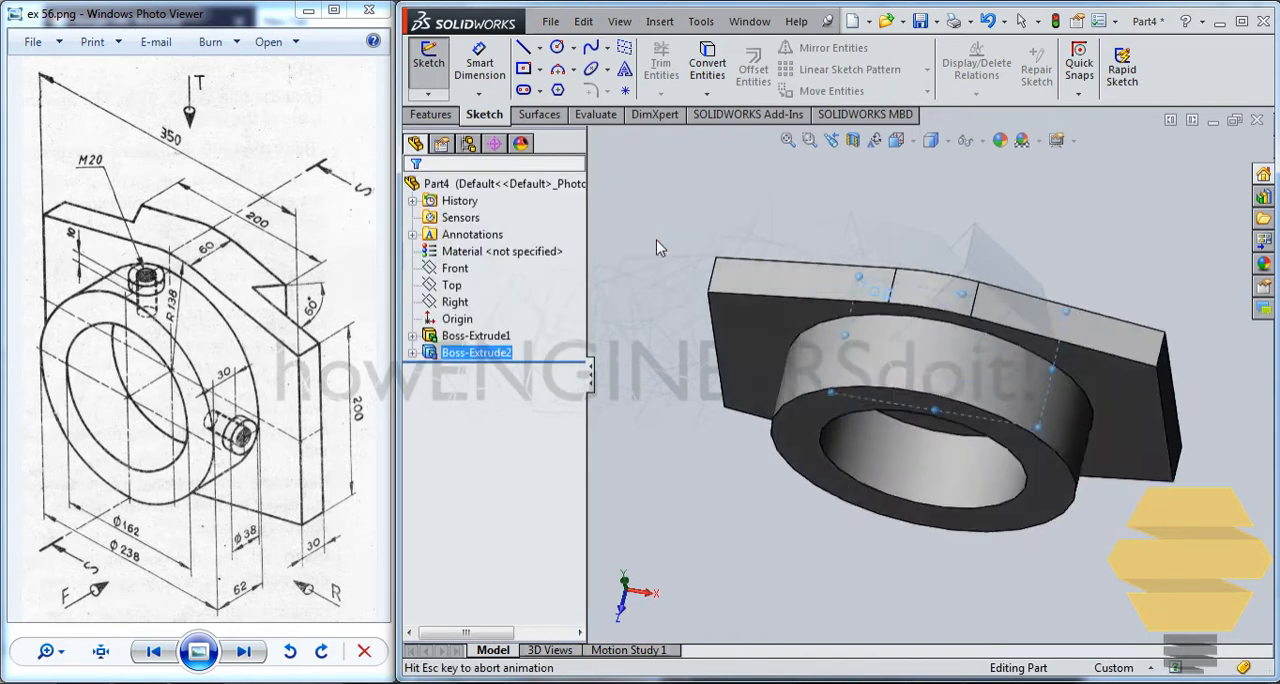
click(522, 47)
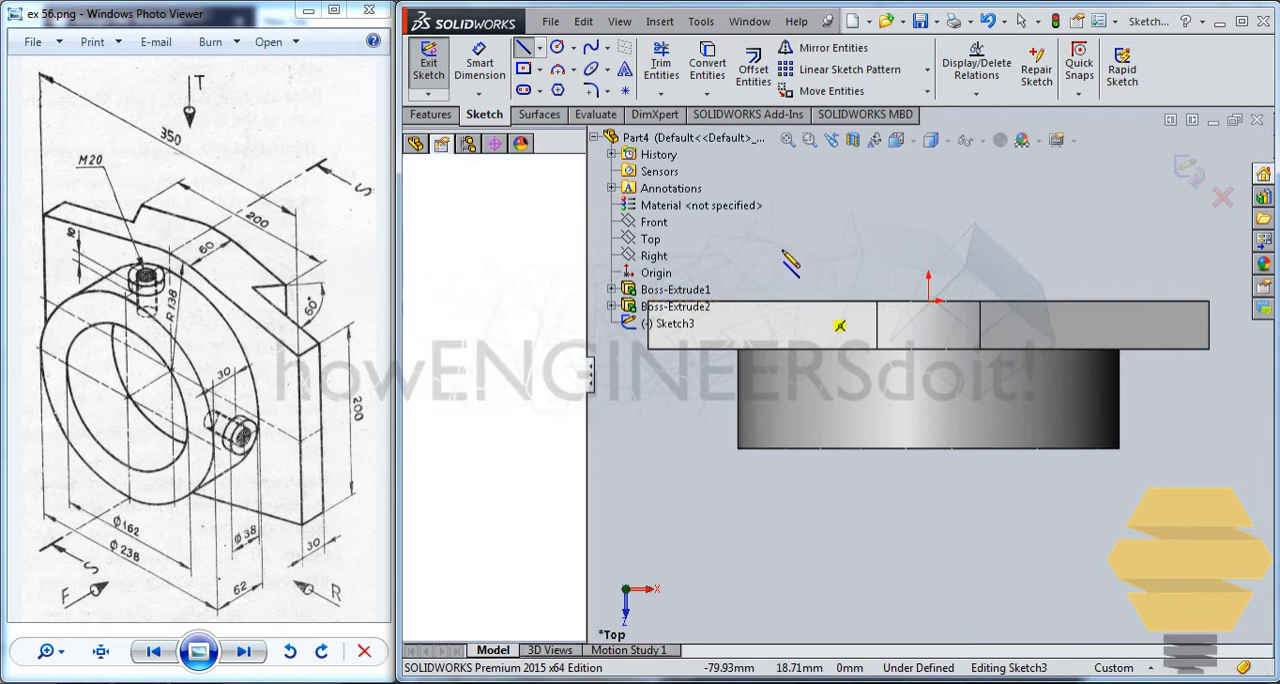
click(812, 300)
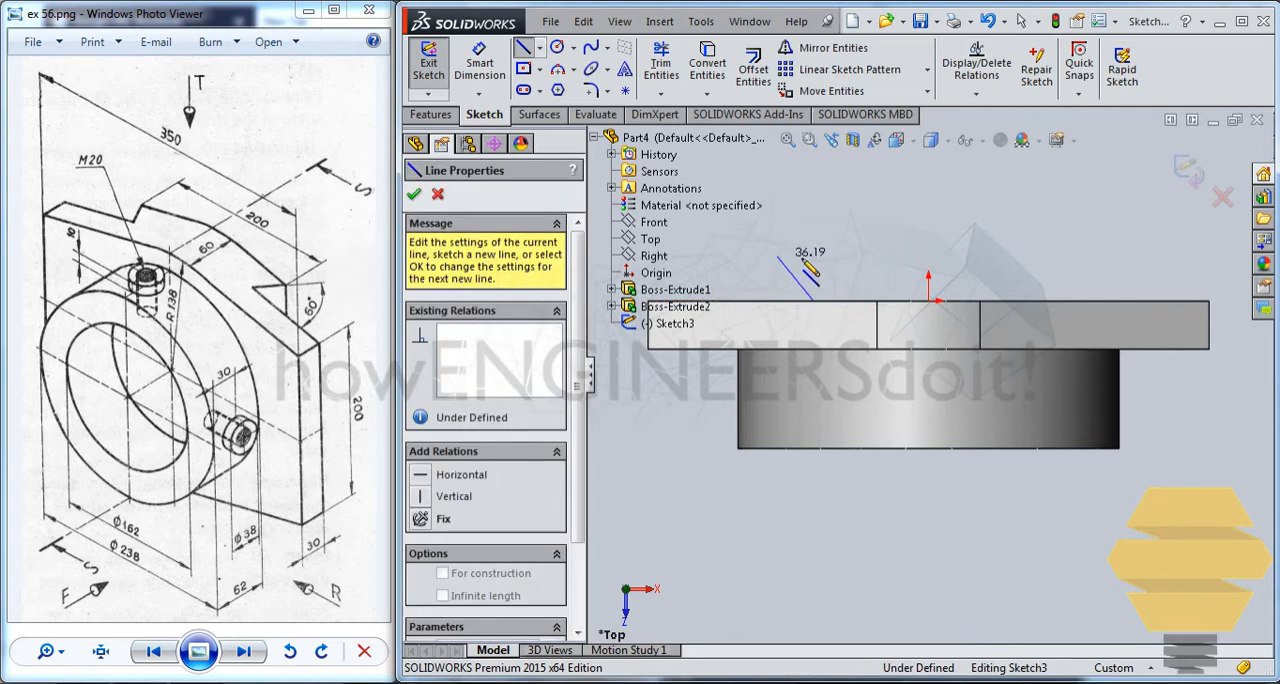
click(777, 256)
click(1072, 256)
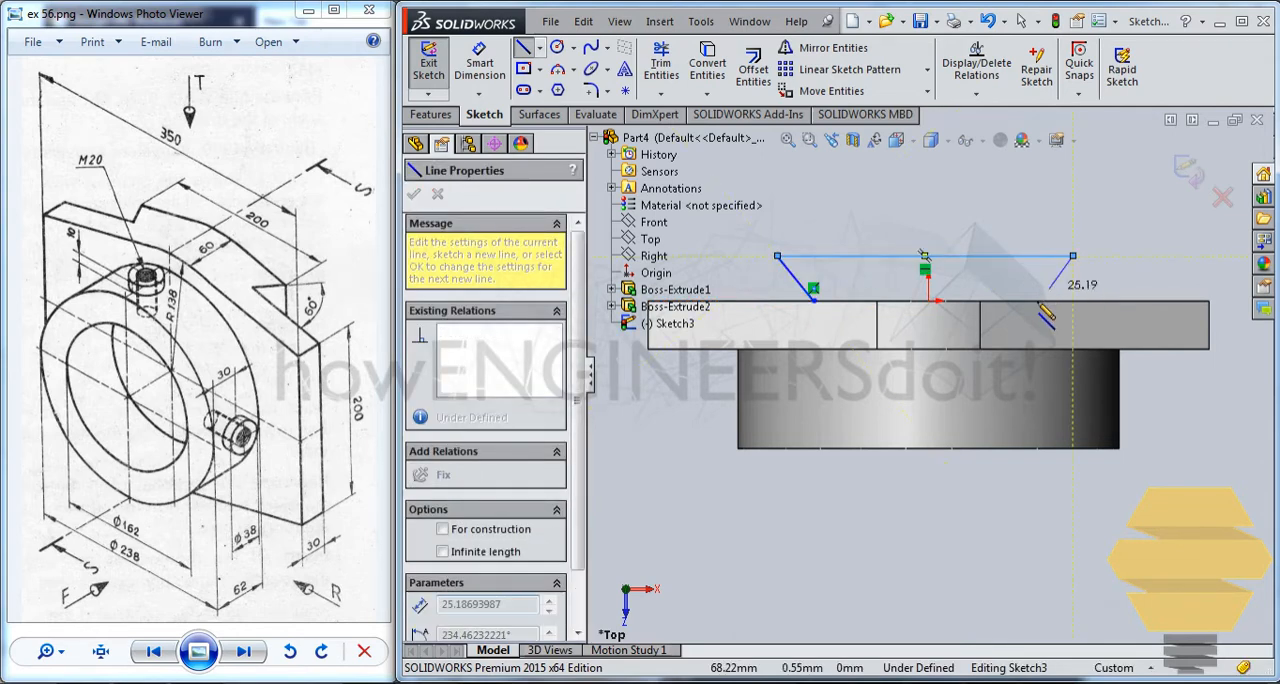
click(1036, 300)
click(814, 300)
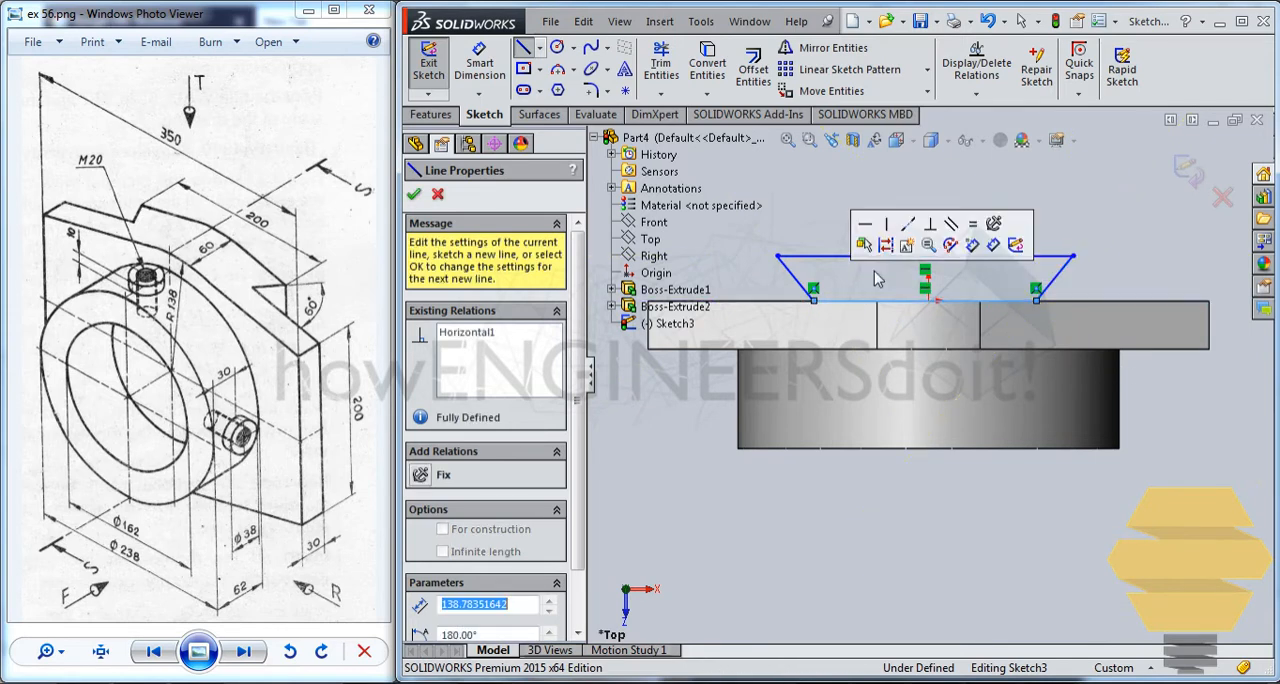
key(Escape)
key(Escape)
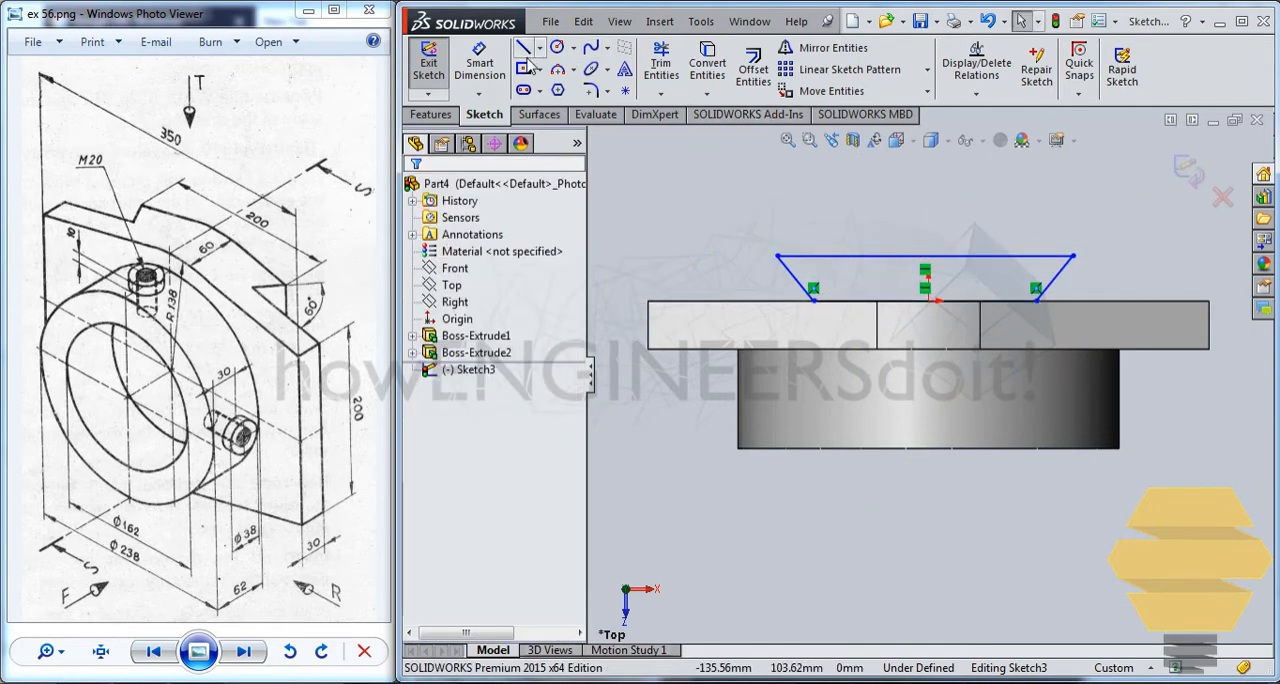
click(480, 64)
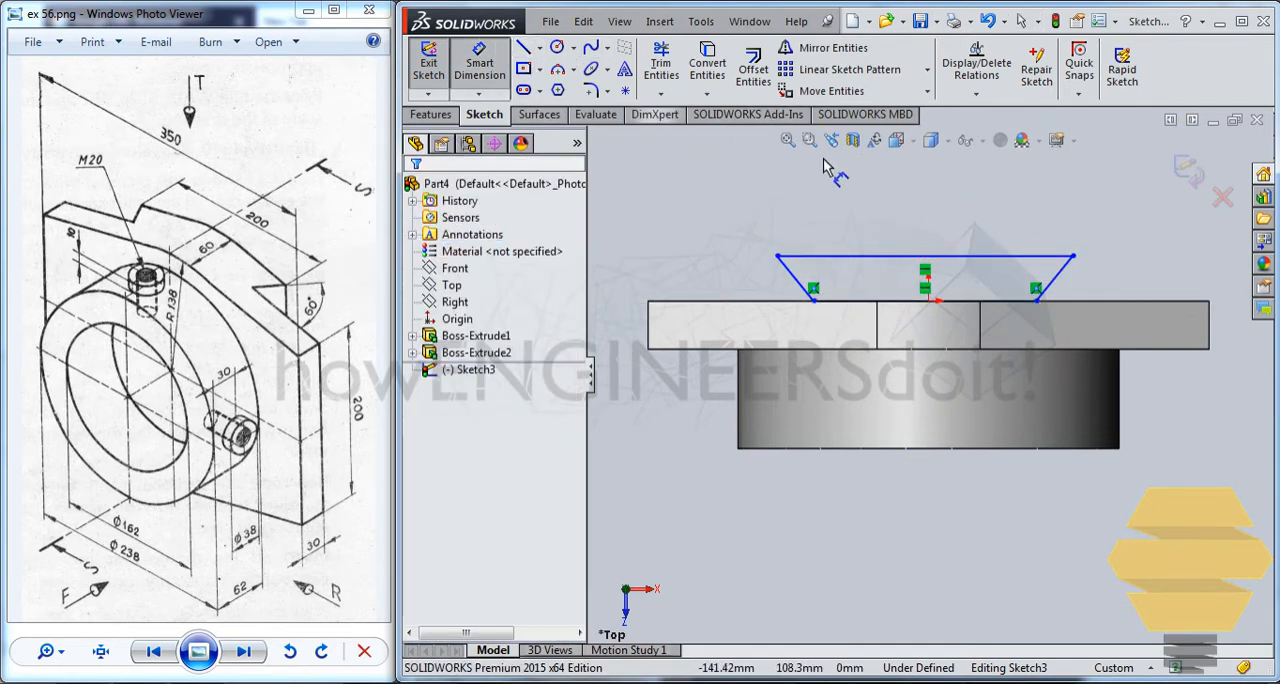
click(1055, 277)
click(1095, 302)
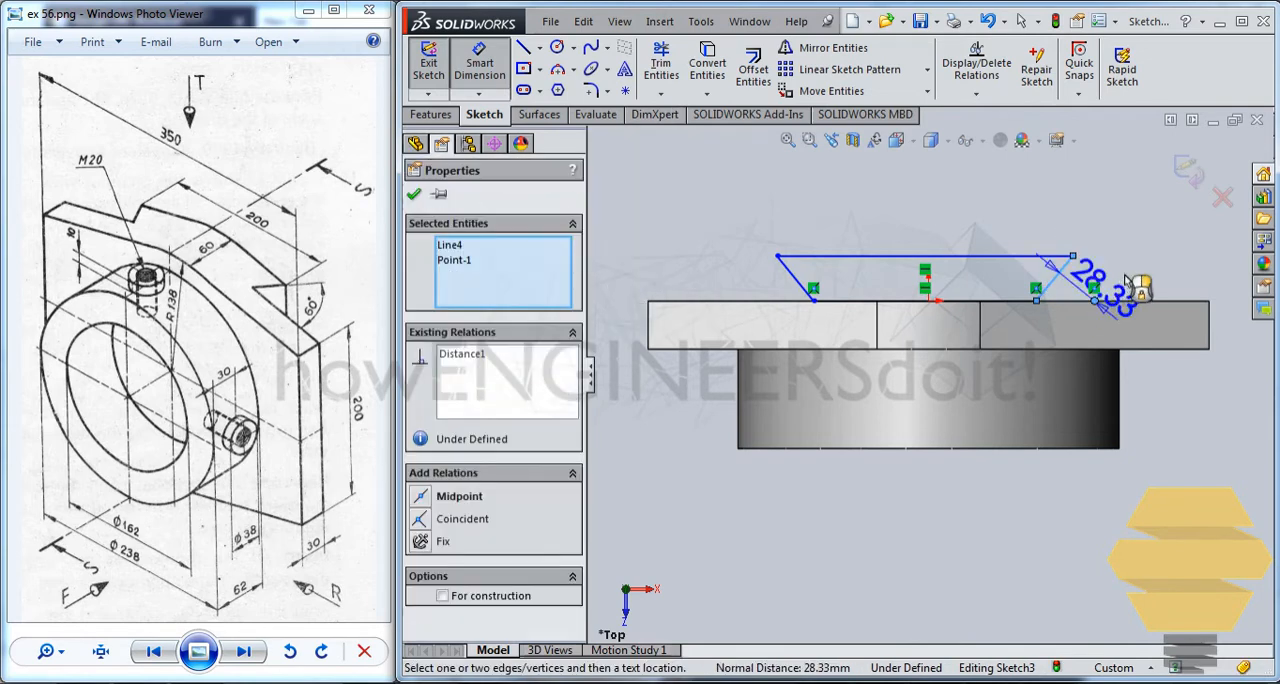
click(1135, 292)
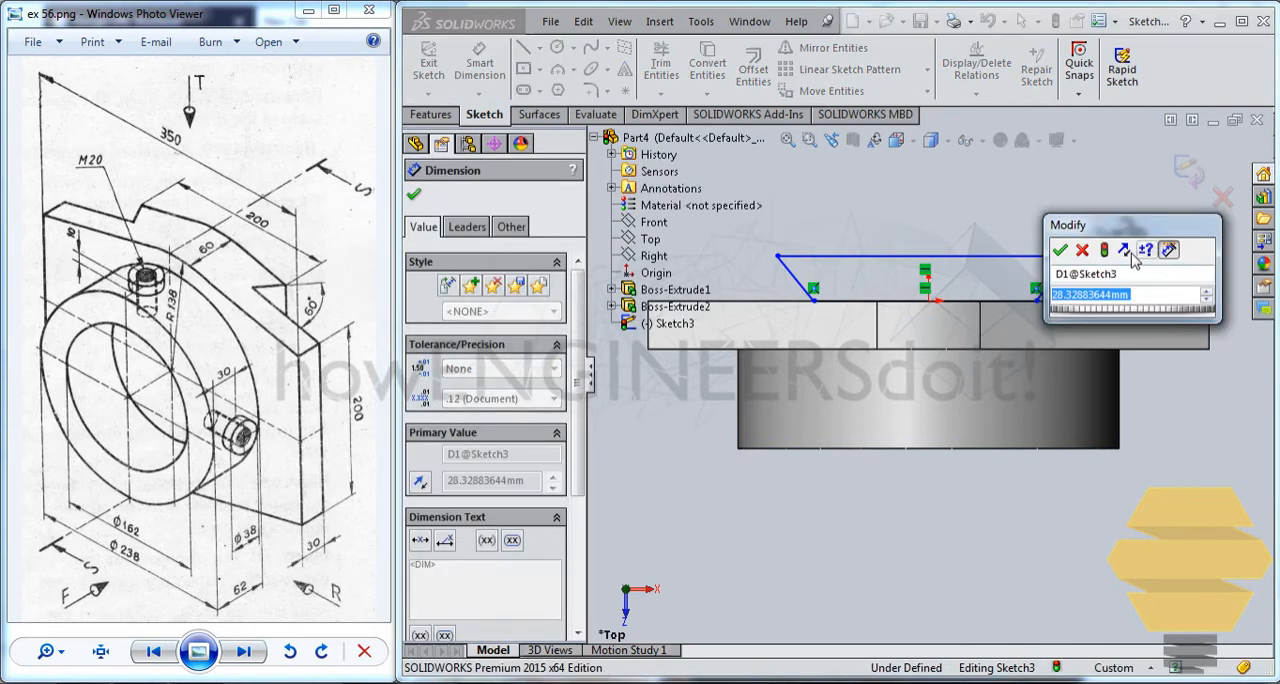
key(Return)
right_click(1127, 252)
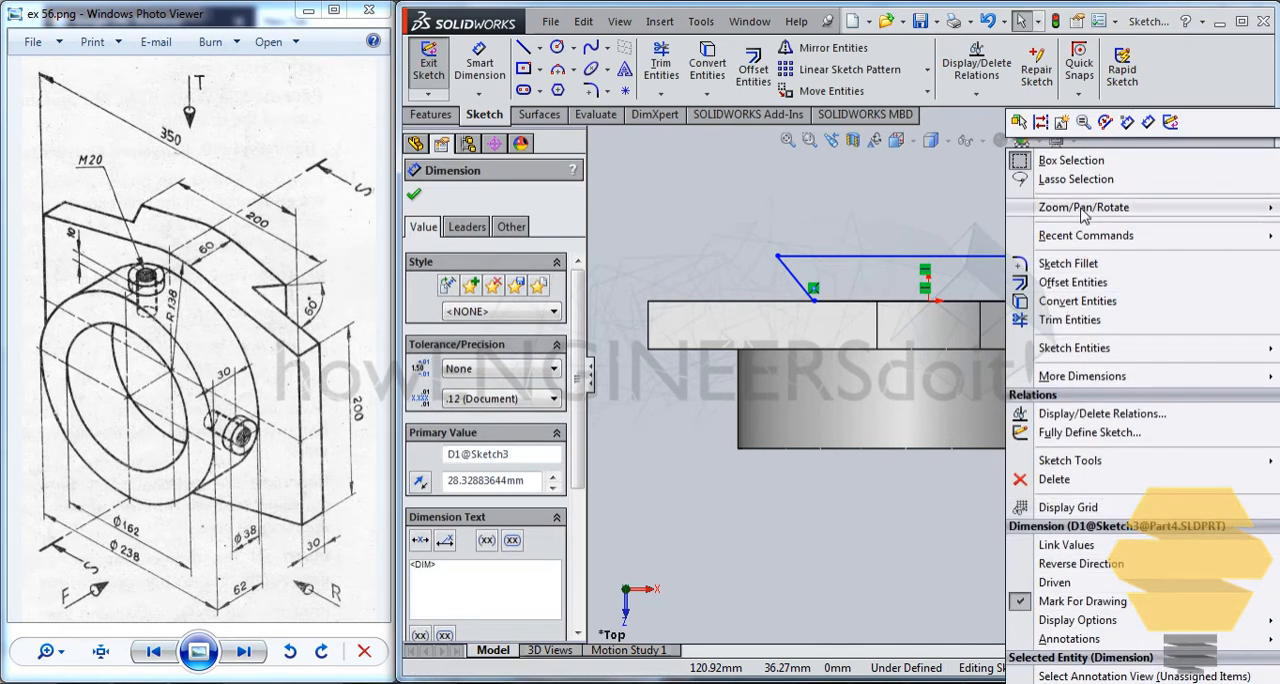
click(1062, 479)
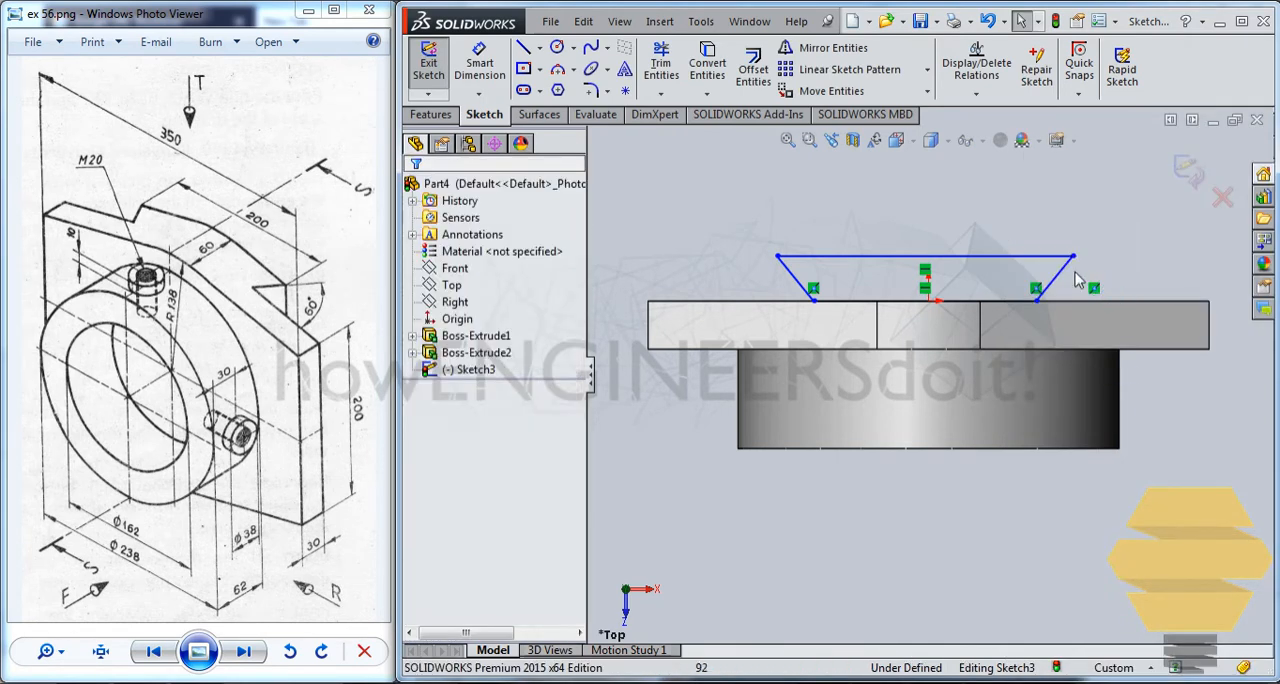
Dimension the angle between the trapezoid's right slanted side and the plate's back edge as 60°.
click(478, 68)
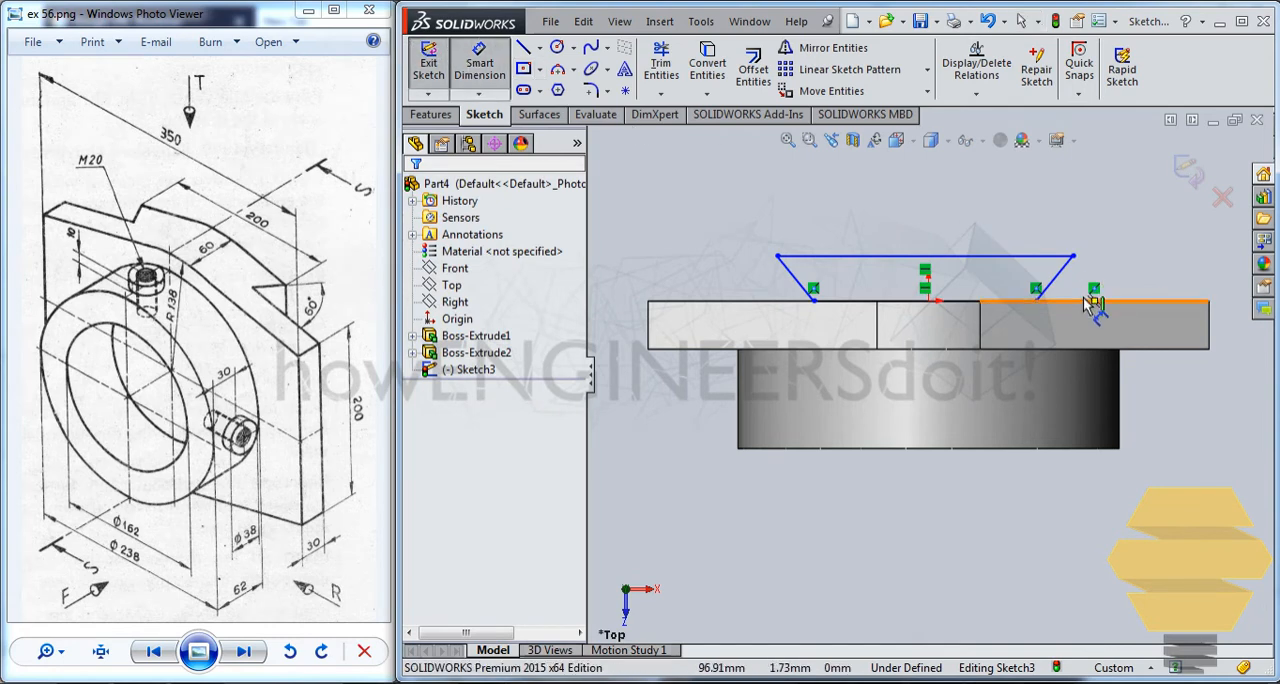
click(1060, 276)
click(1138, 302)
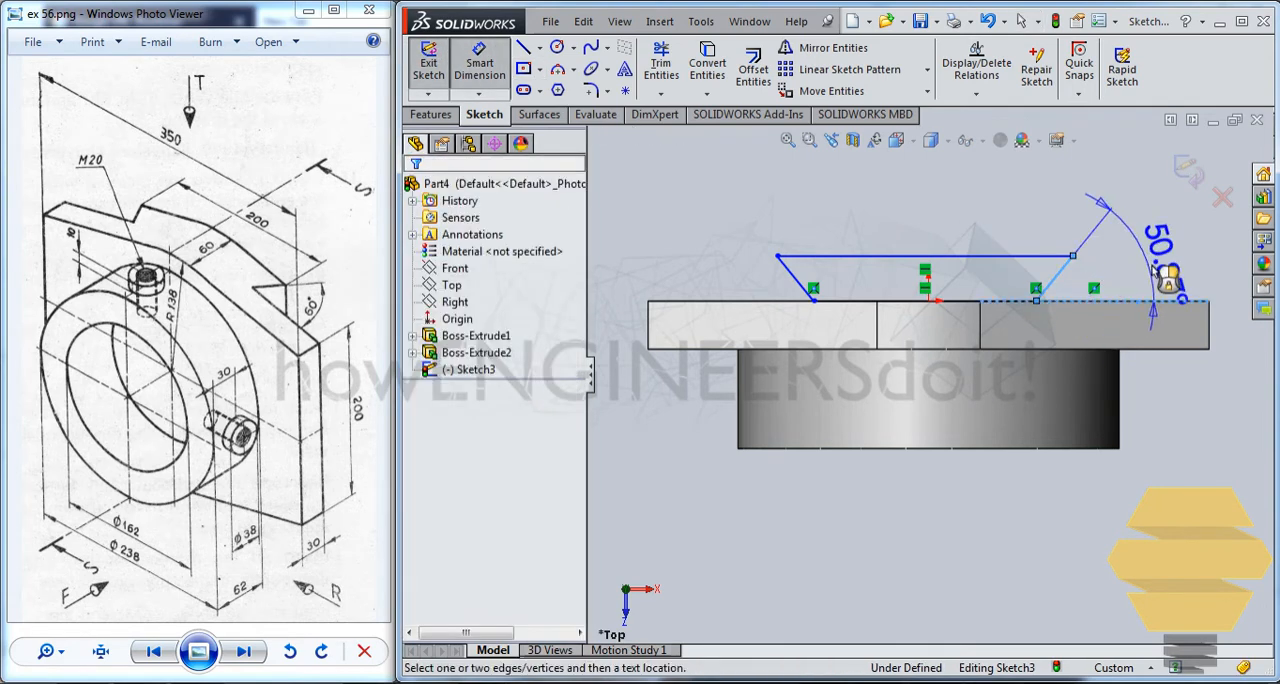
click(1180, 238)
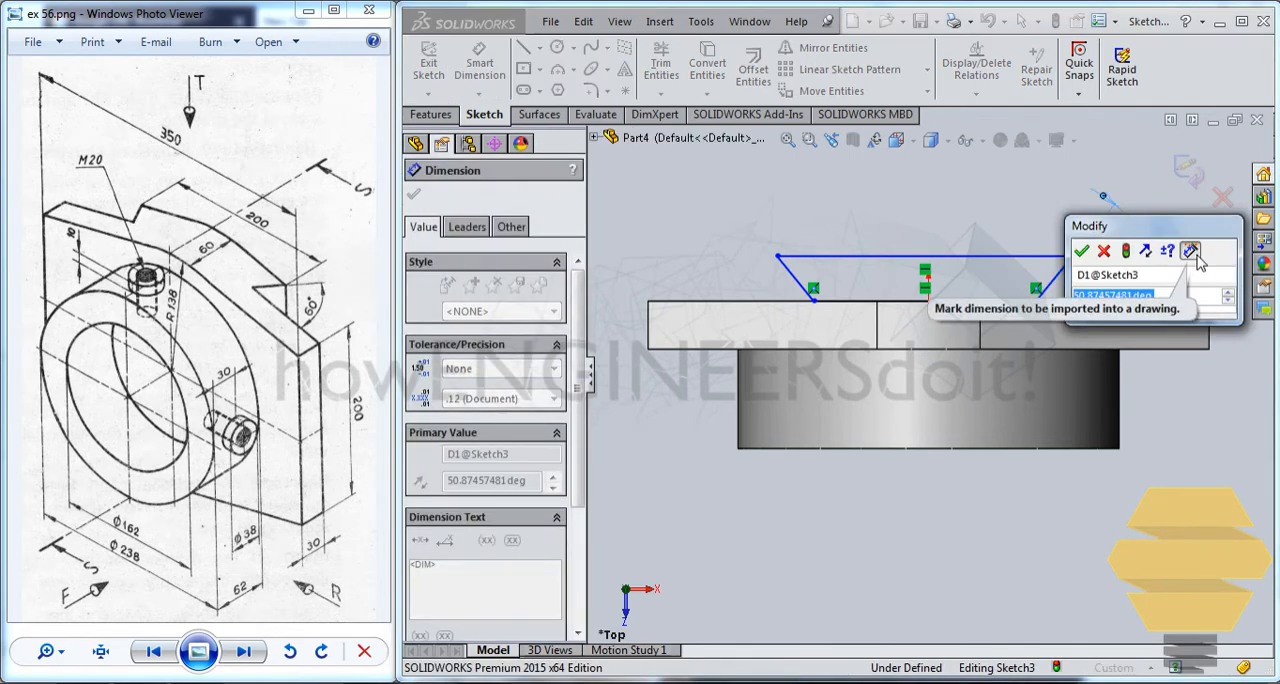
text(60)
key(Return)
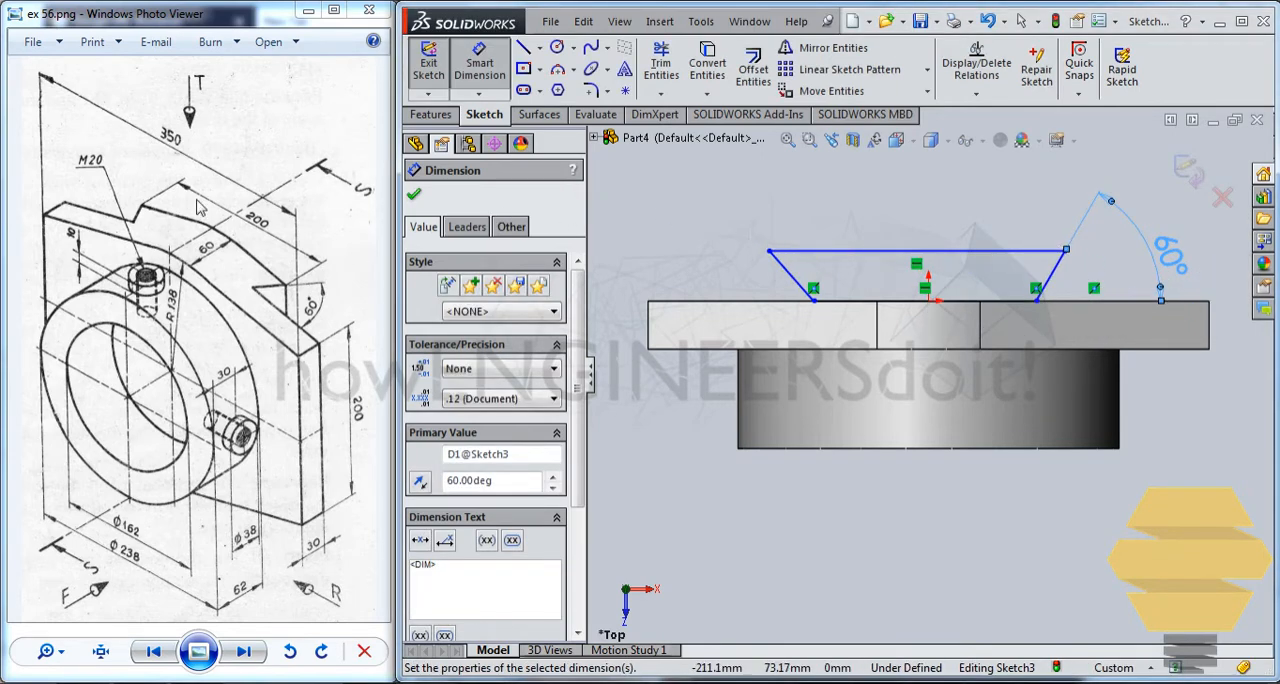
Dimension the trapezoid's long outer edge as 200 mm.
click(840, 250)
click(857, 212)
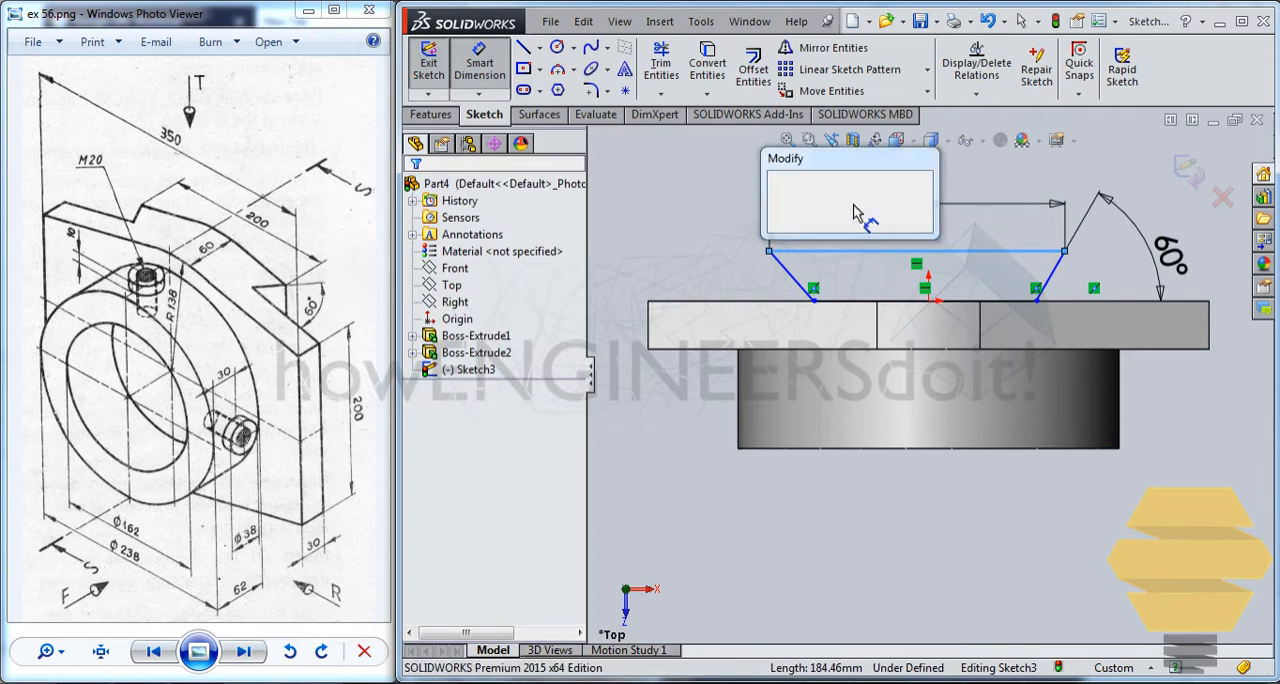
text(200)
key(Return)
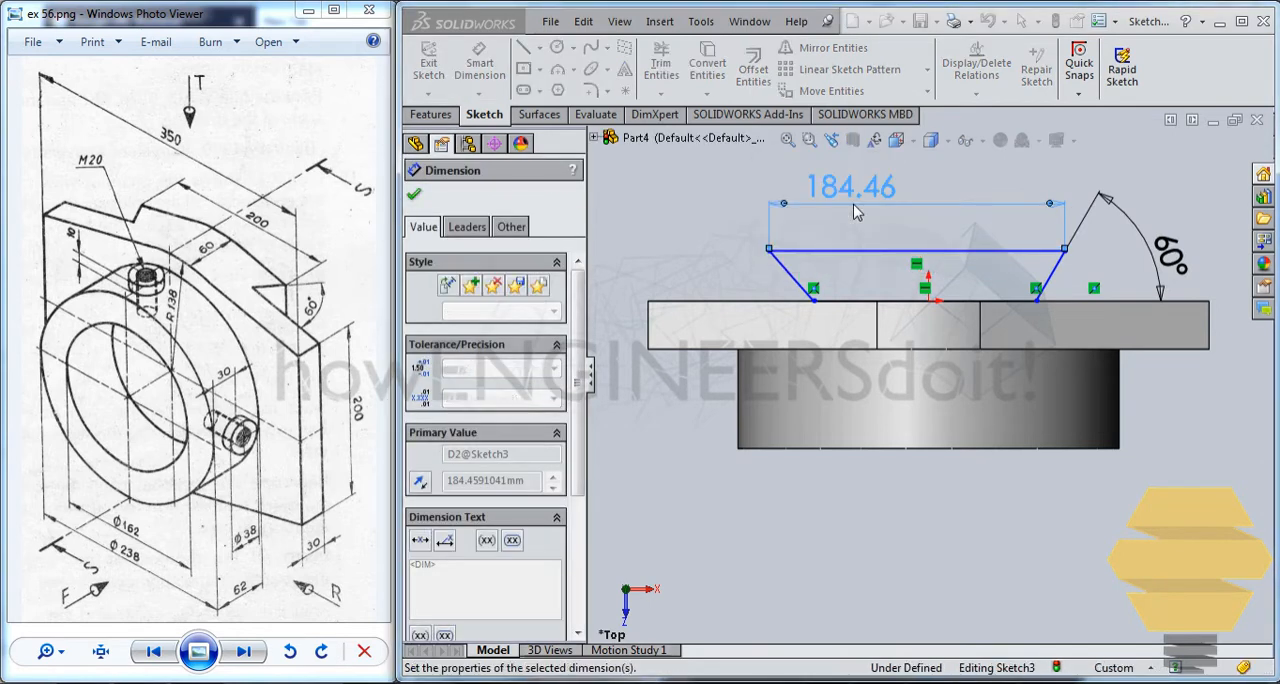
key(Escape)
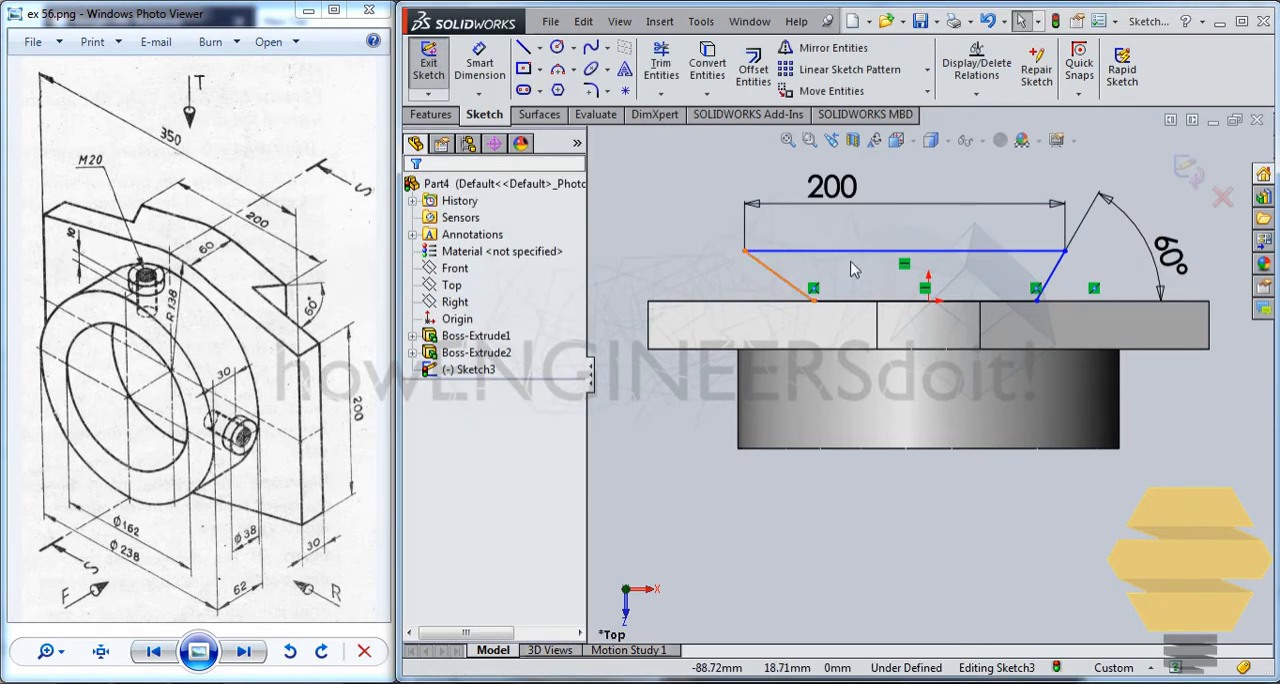
click(540, 48)
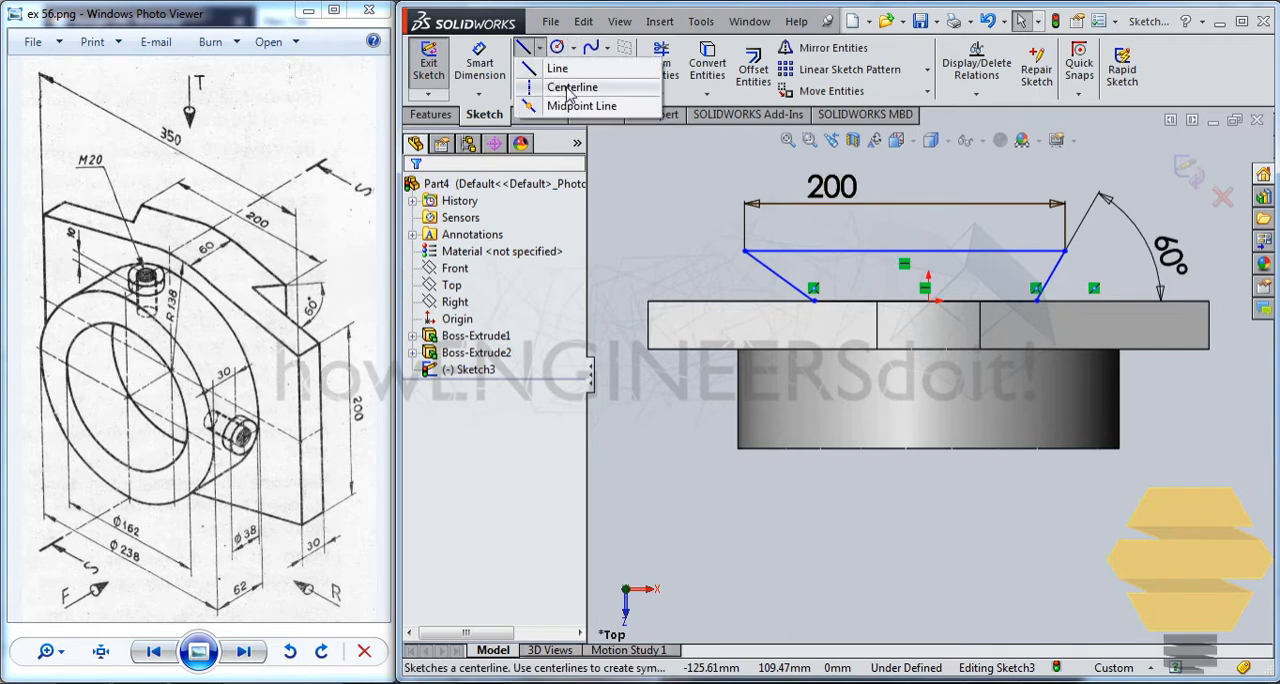
click(485, 91)
click(925, 300)
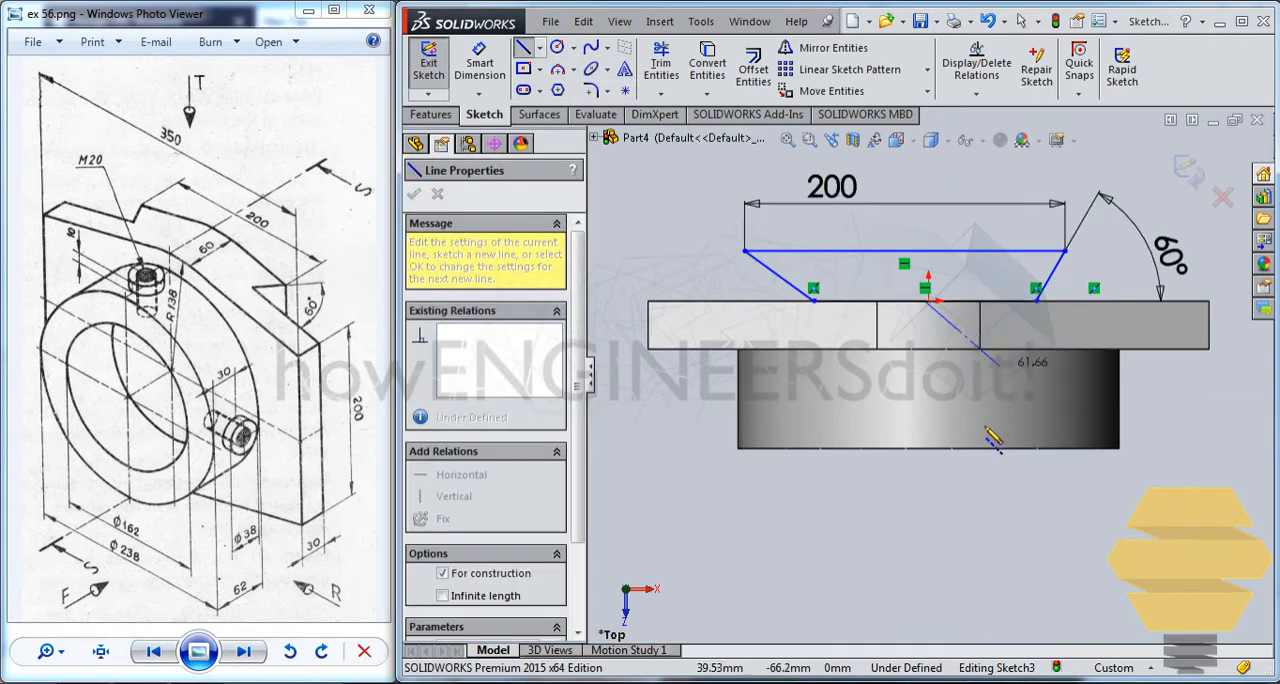
click(957, 456)
key(Escape)
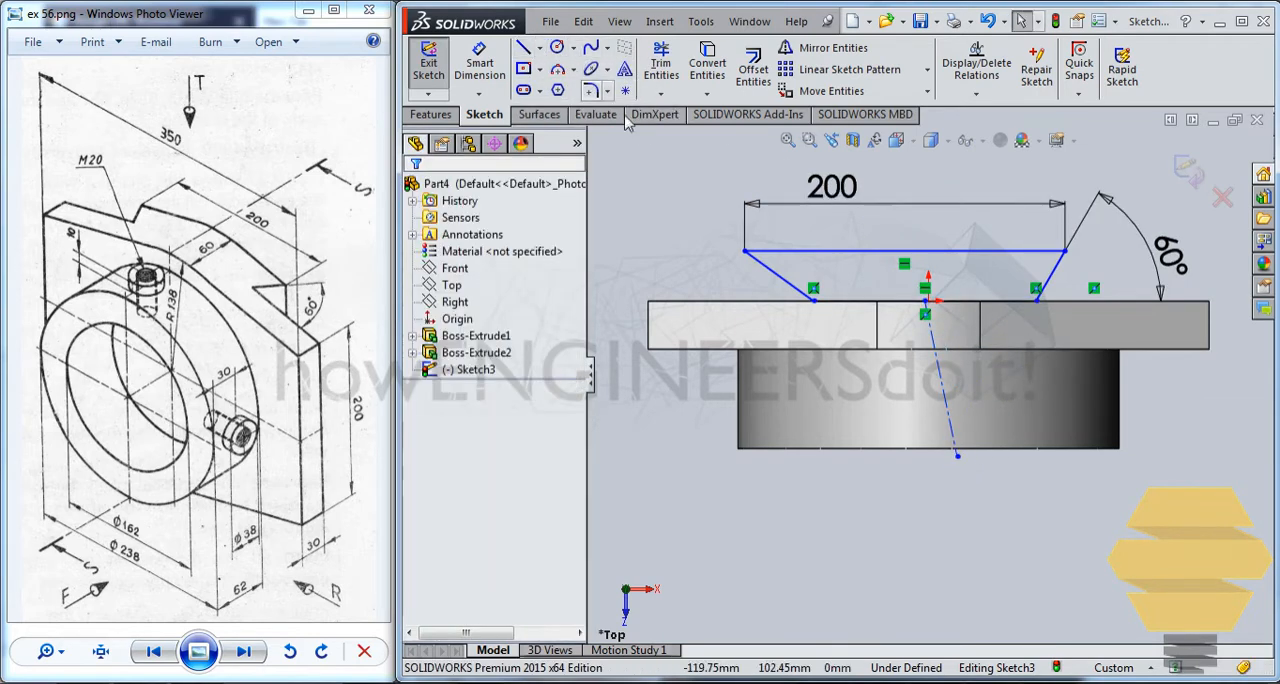
click(940, 381)
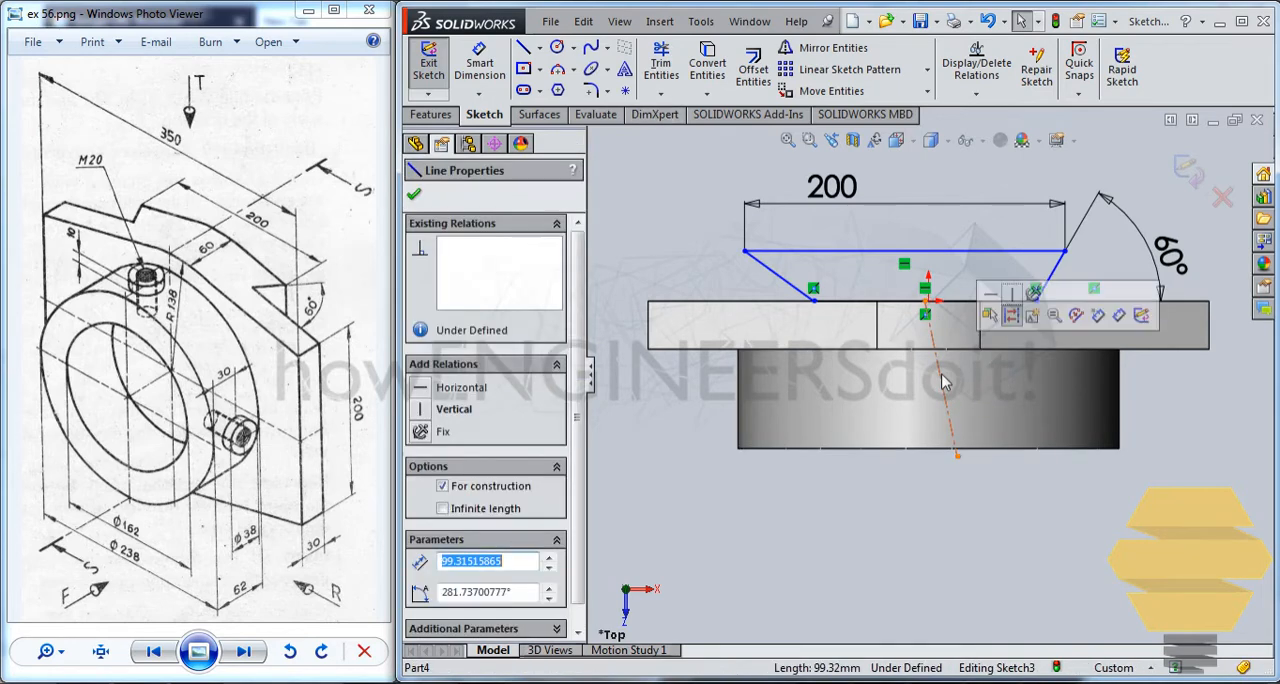
key(Delete)
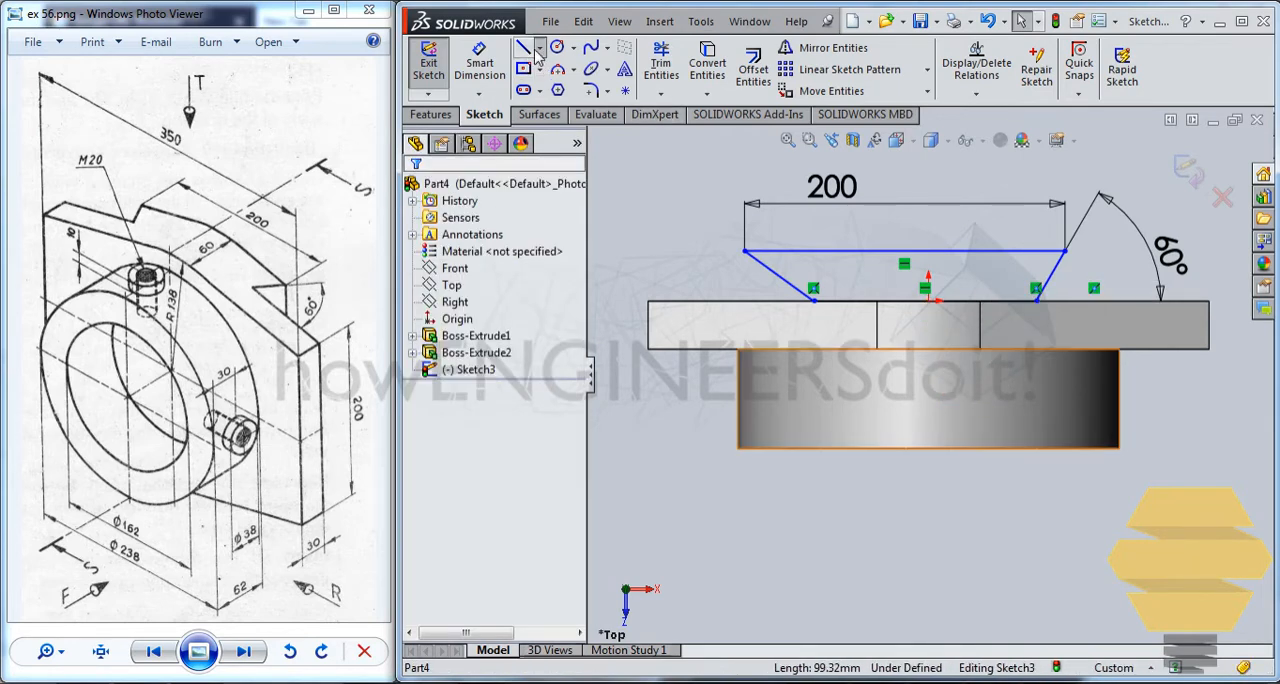
Sketch a vertical construction centerline about 94 mm long from the origin up through the trapezoid.
click(539, 48)
click(578, 96)
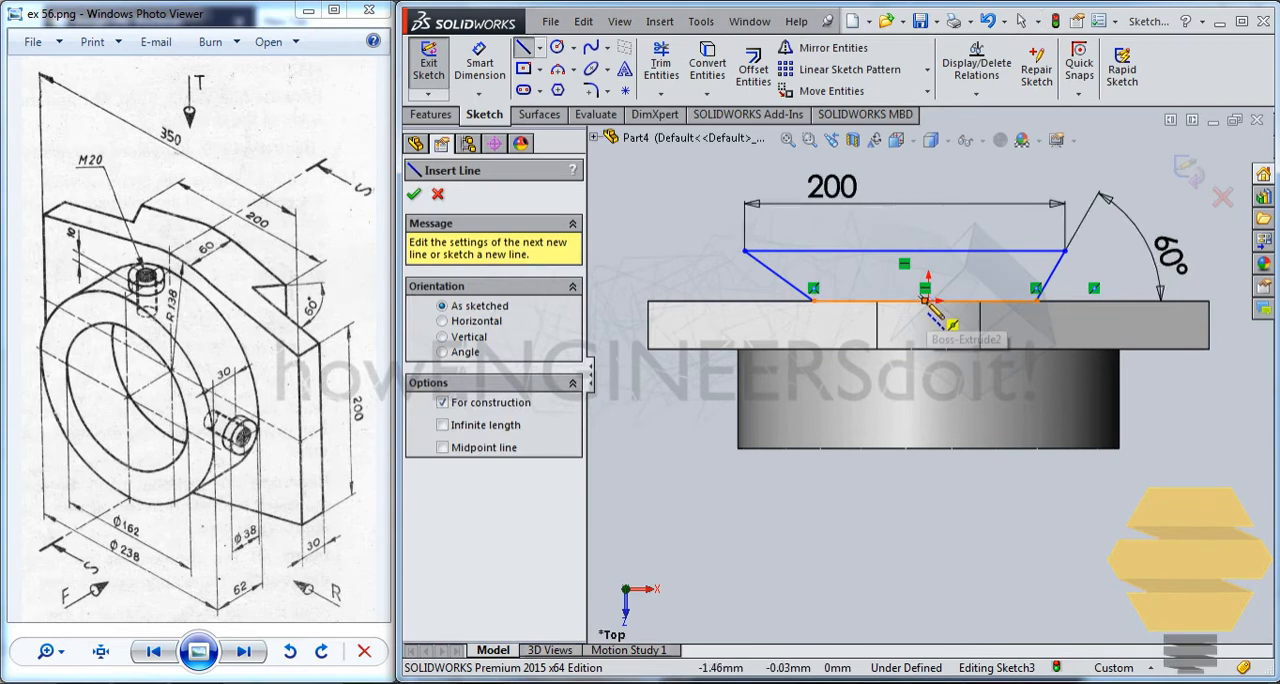
scroll(925, 300, down, 3)
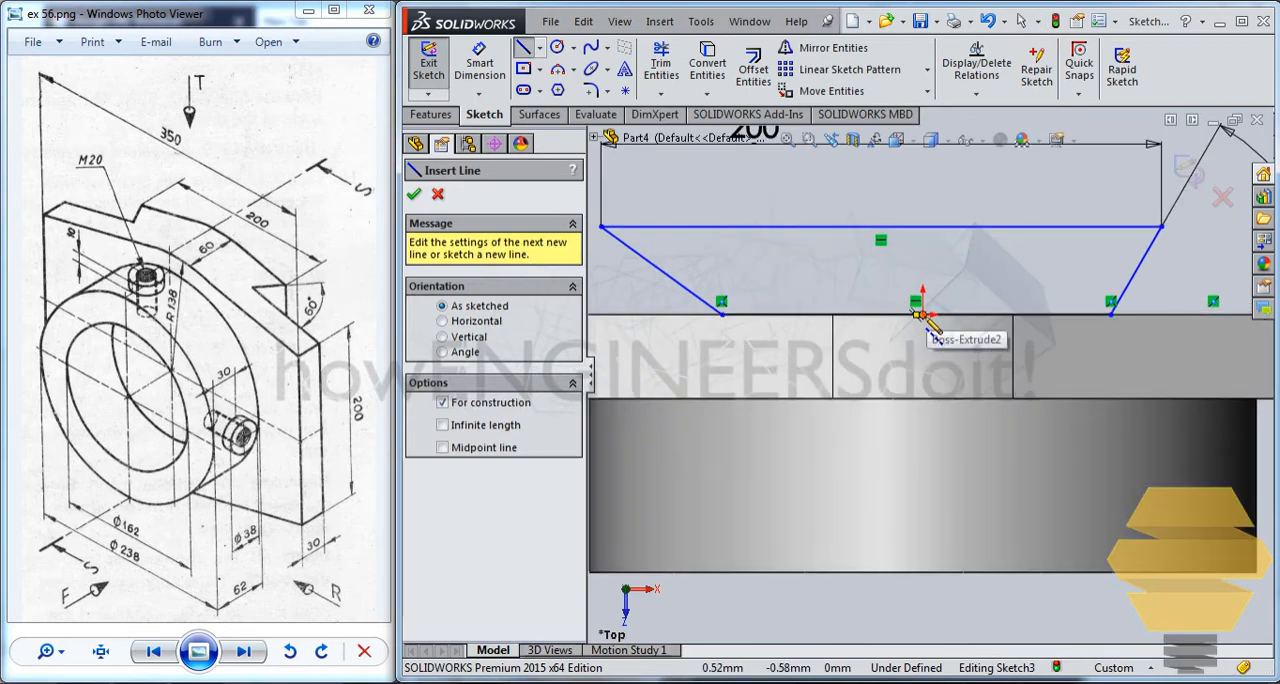
scroll(930, 333, down, 3)
middle_drag(914, 333, 925, 358)
scroll(918, 344, up, 5)
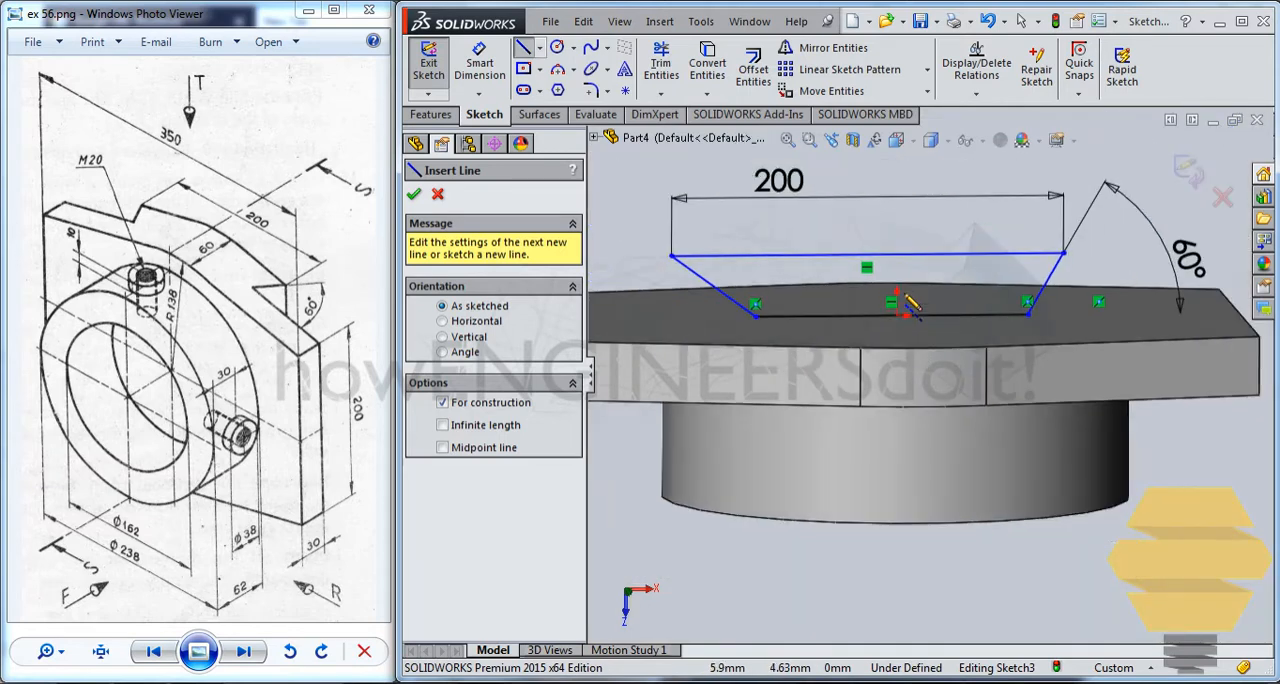
middle_drag(928, 336, 922, 276)
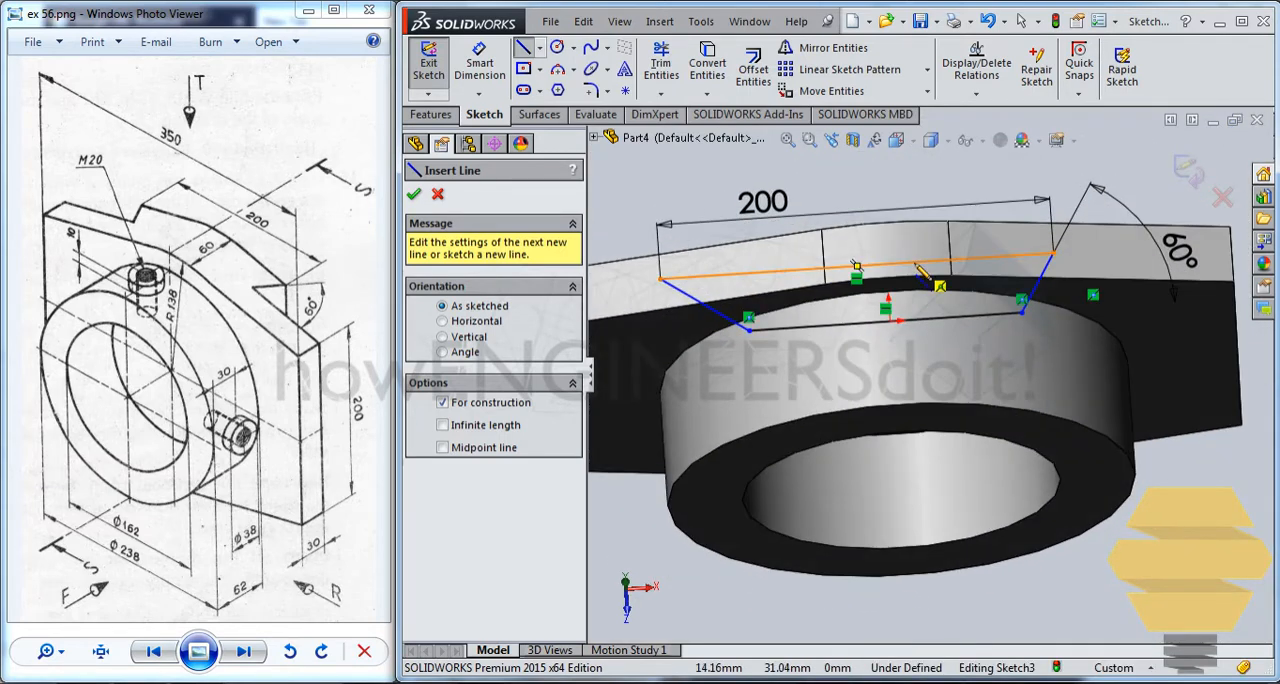
key(ctrl+5)
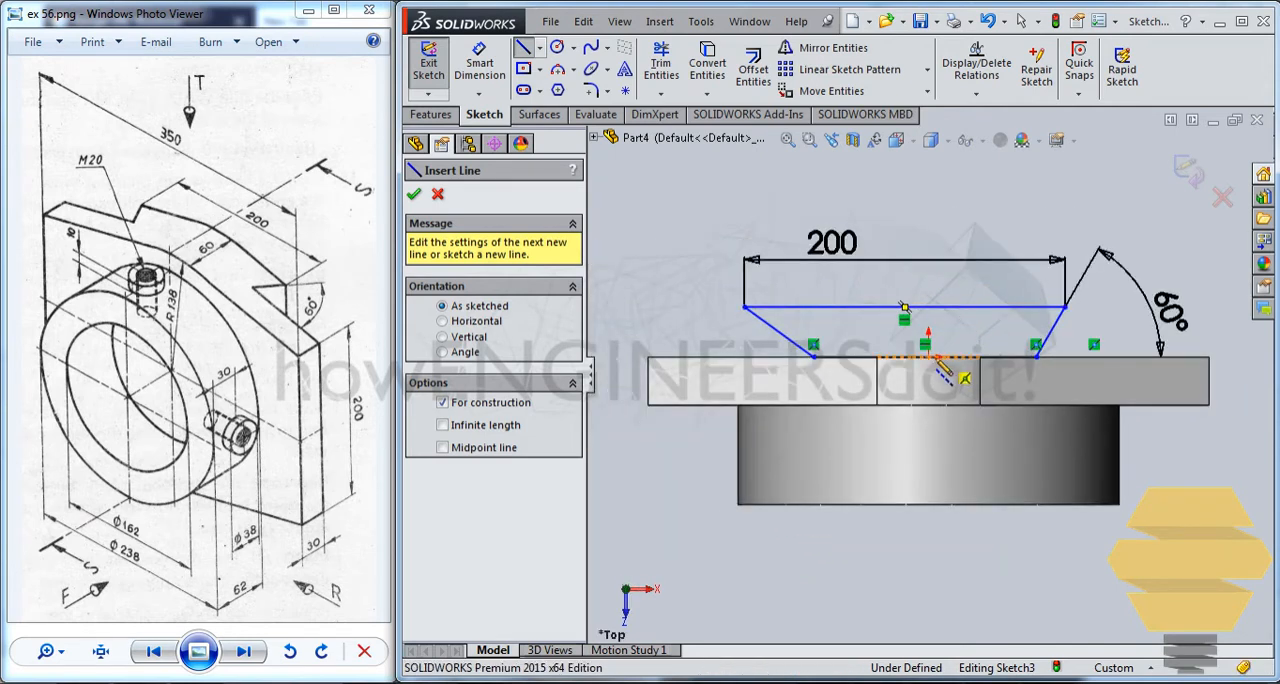
click(928, 357)
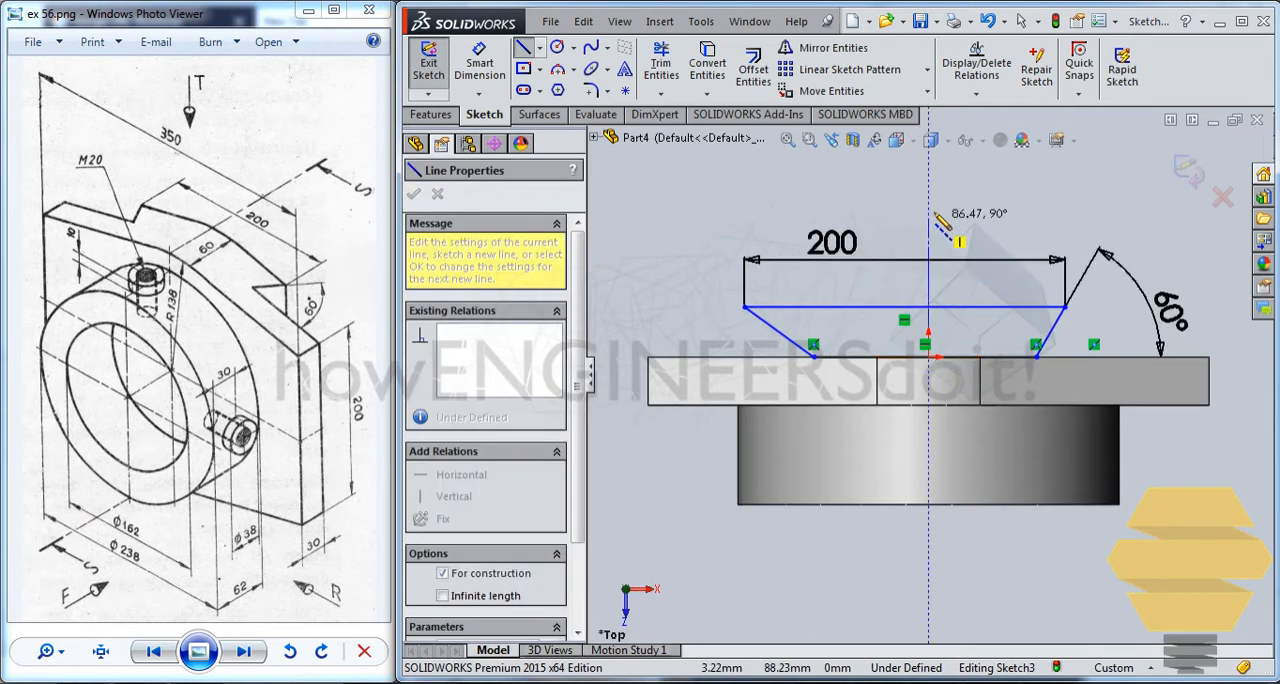
click(940, 218)
key(Escape)
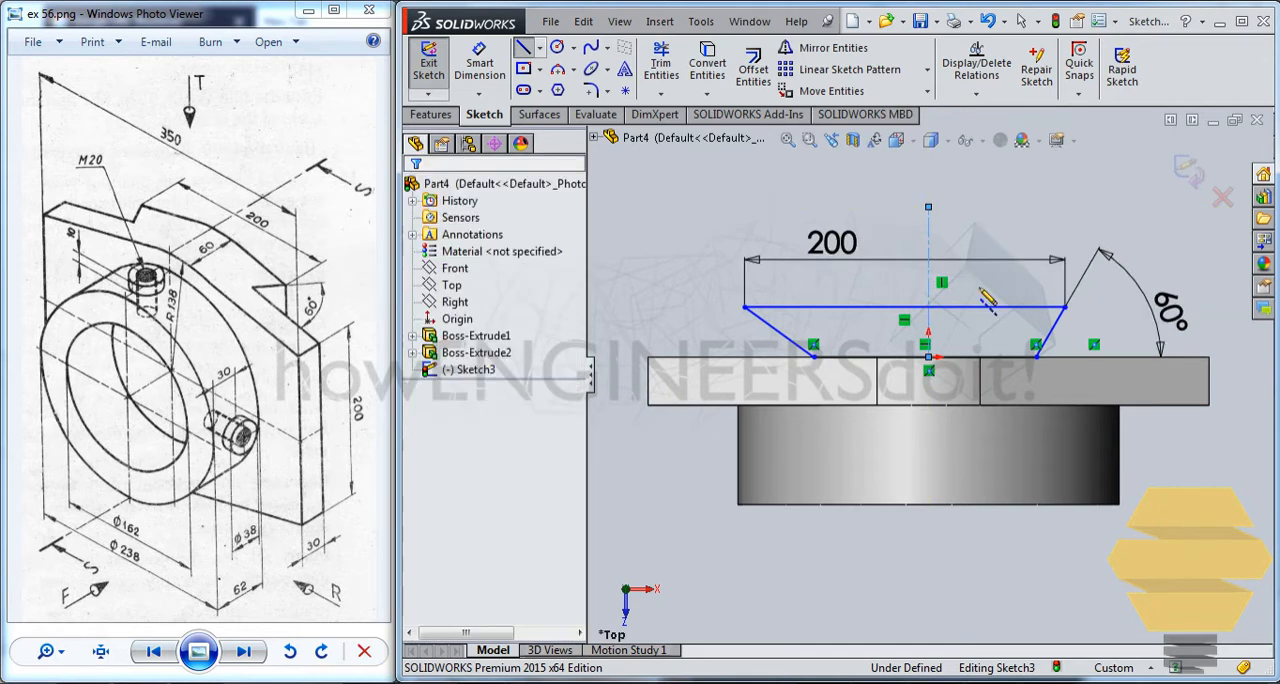
Make the trapezoid's two slanted sides symmetric about the vertical centerline.
scroll(979, 288, down, 2)
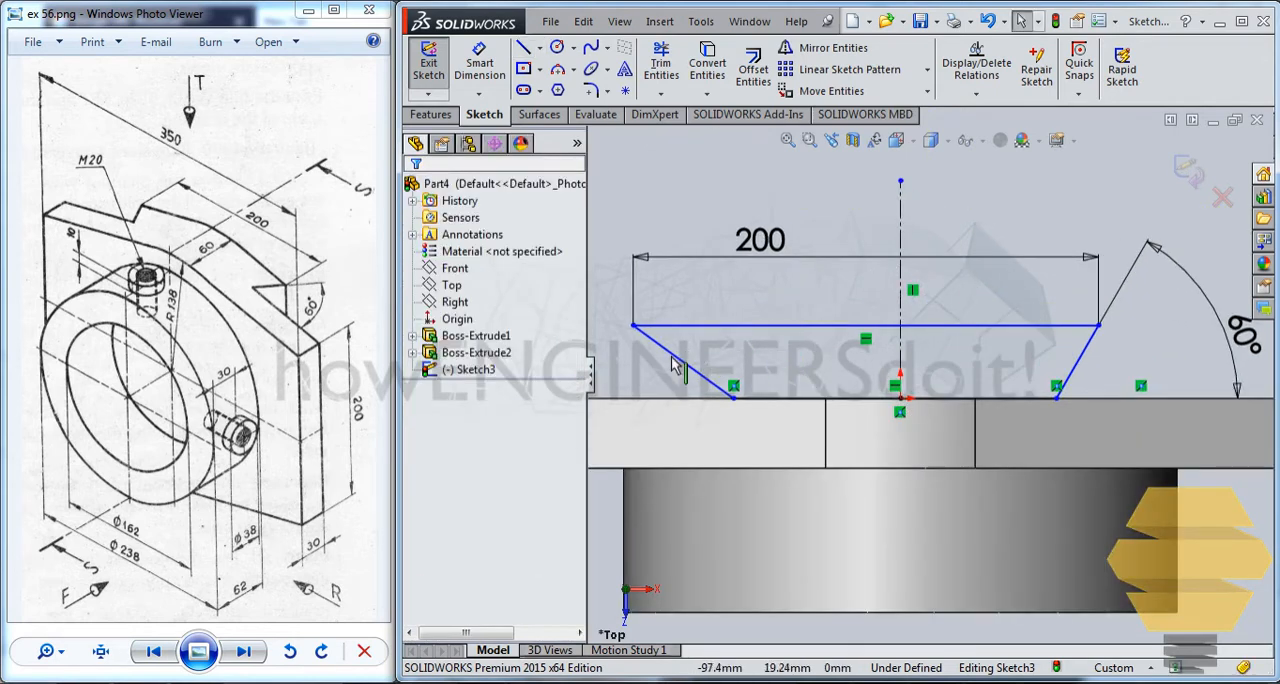
click(676, 366)
ctrl+click(1080, 360)
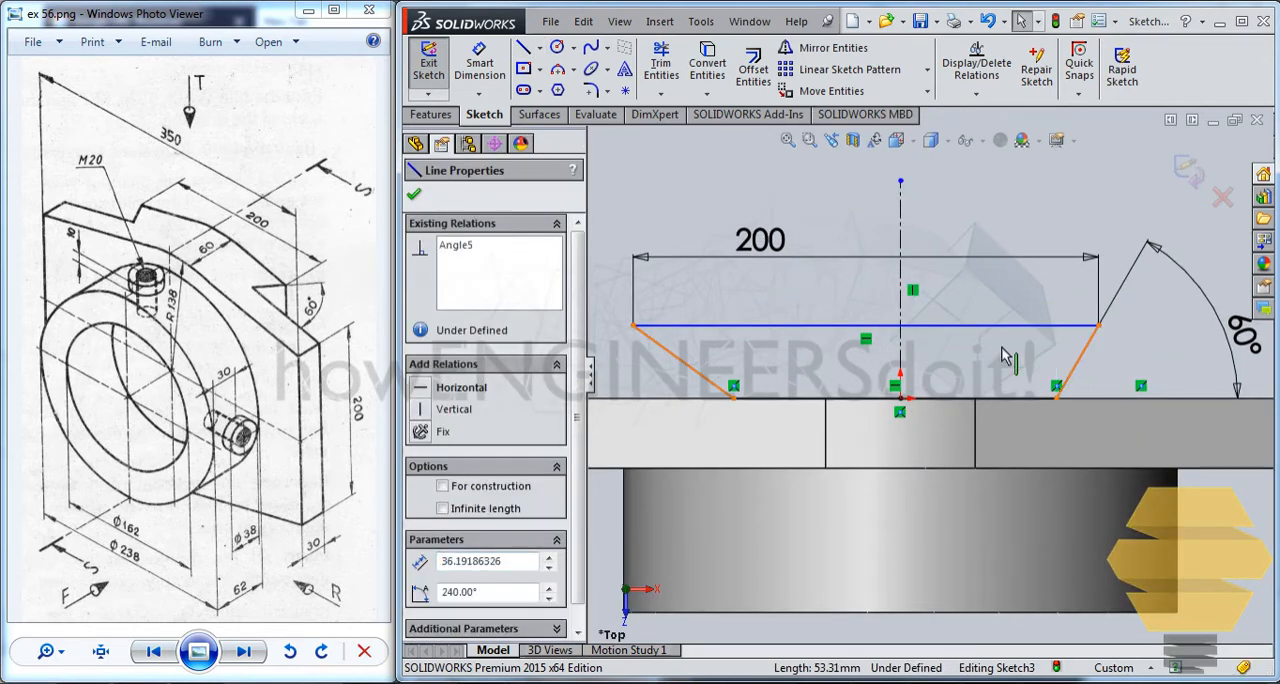
ctrl+click(903, 237)
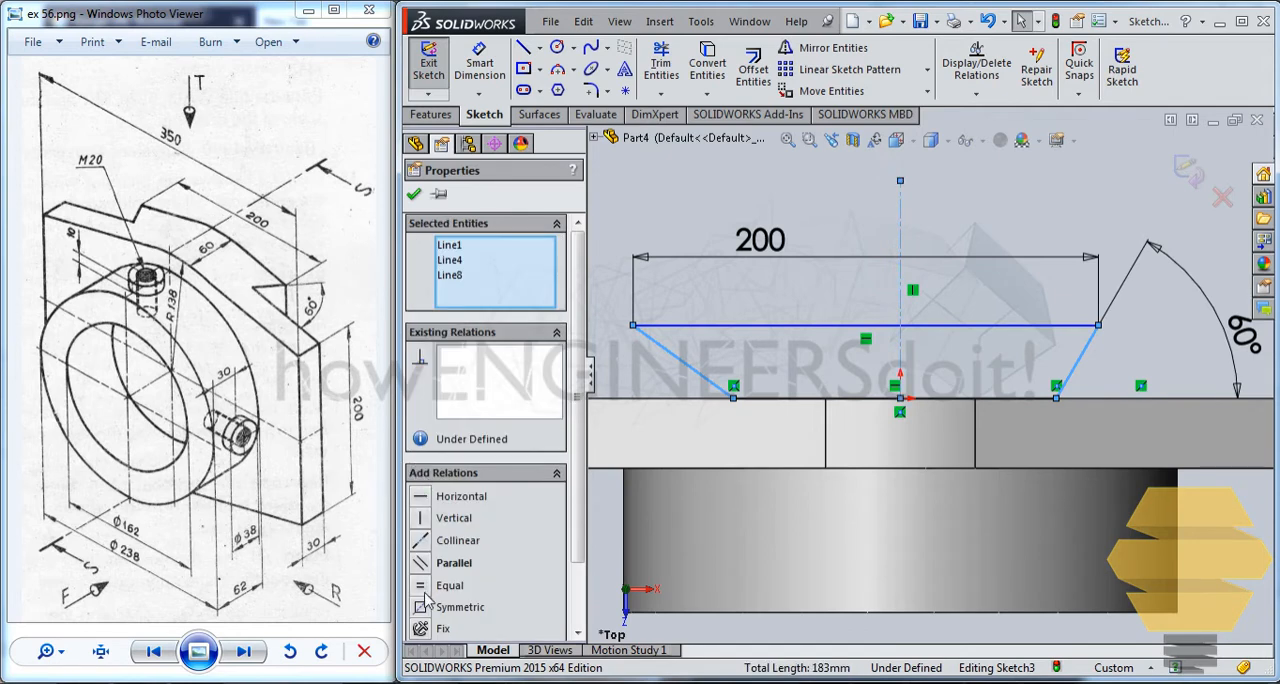
click(440, 607)
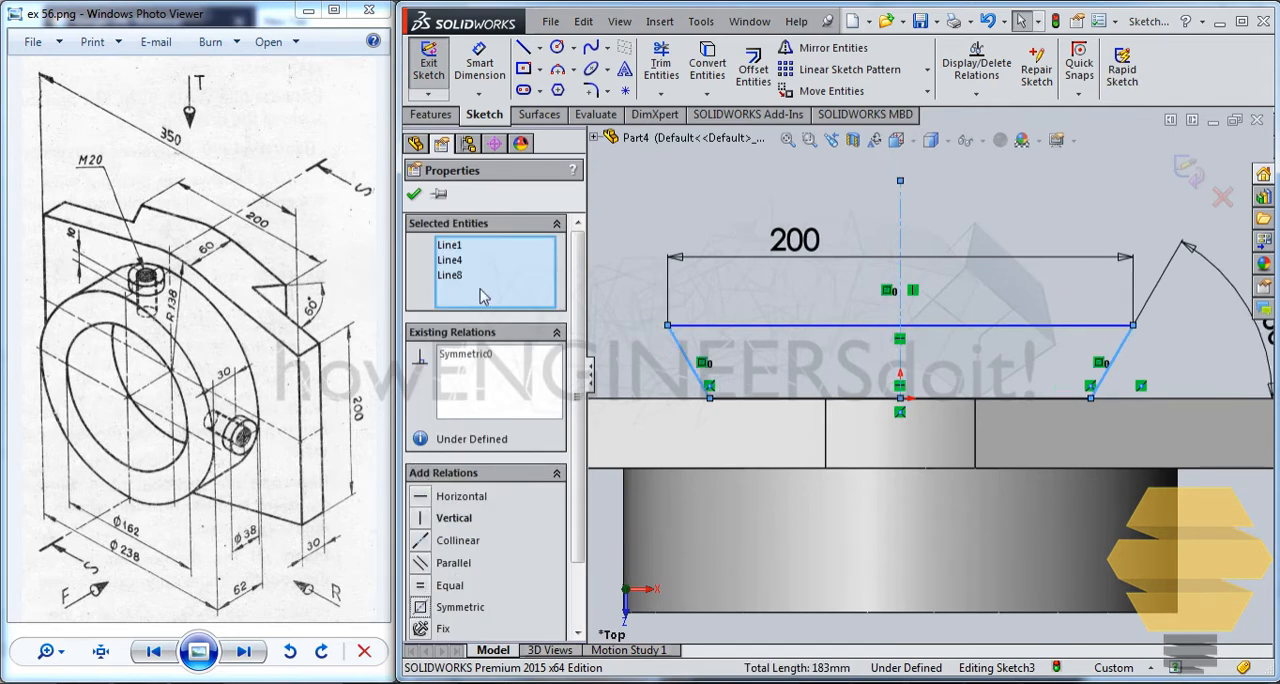
click(414, 194)
Dimension the trapezoid's height between its two parallel edges as 30 mm.
scroll(920, 274, up, 2)
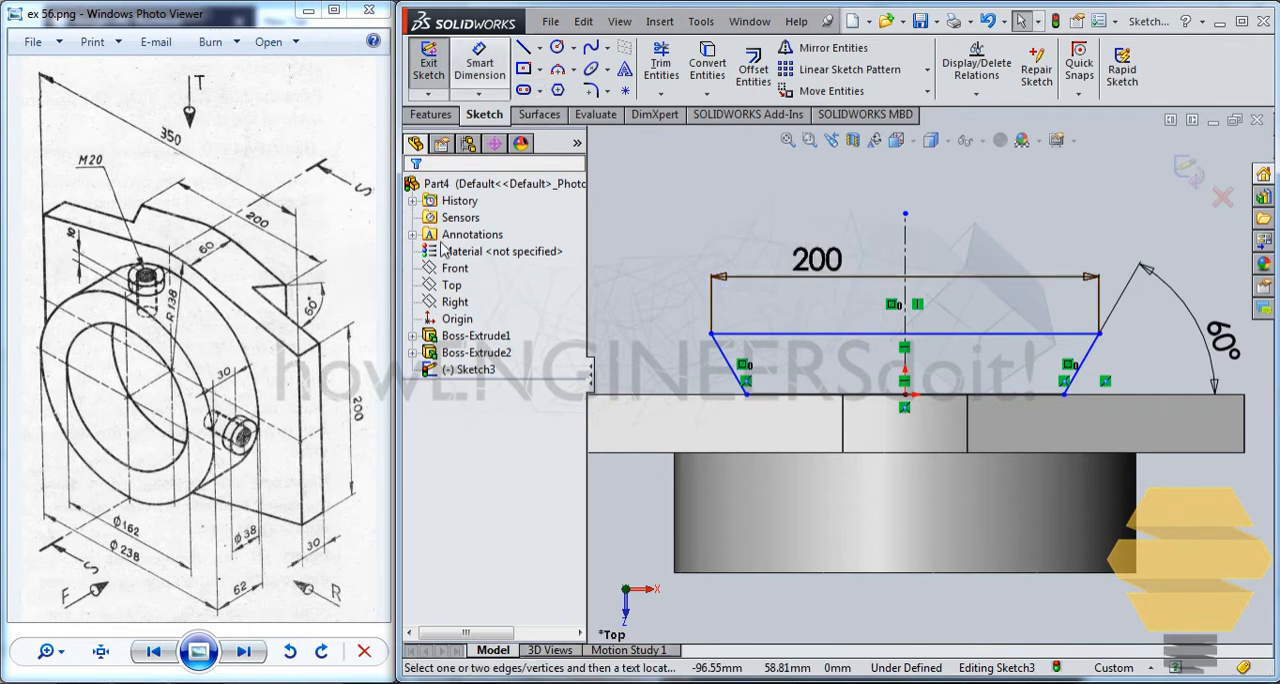
click(479, 68)
click(810, 334)
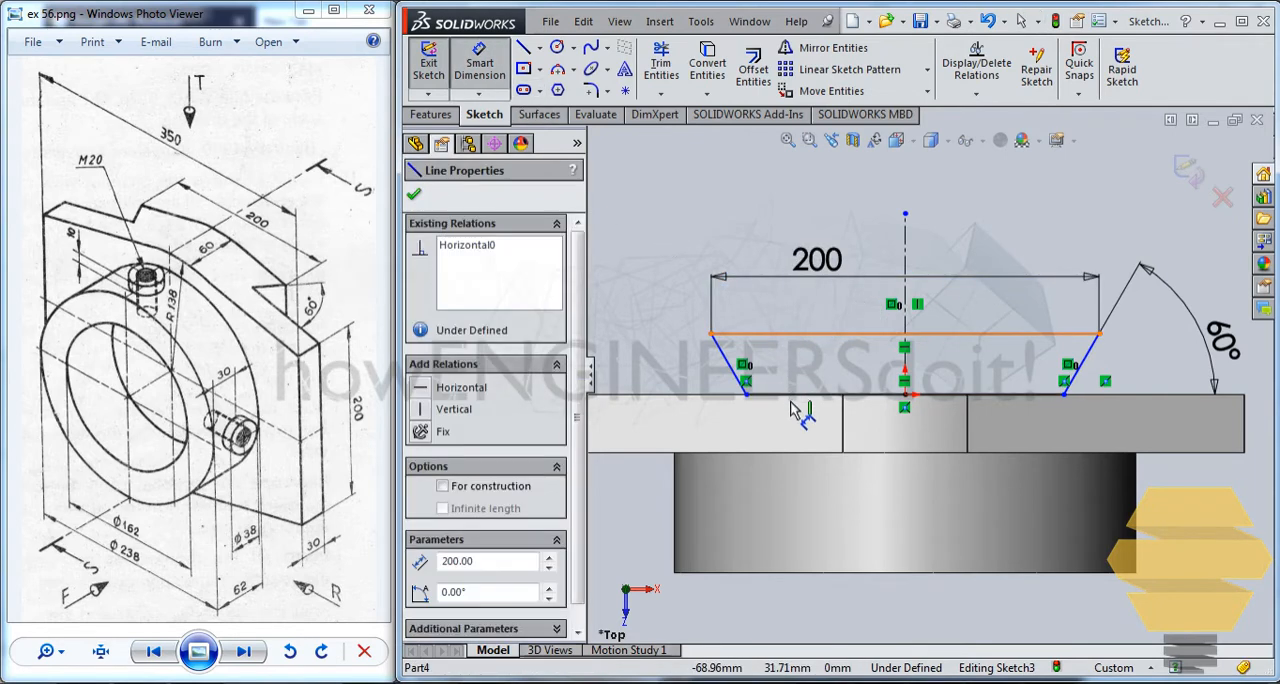
click(800, 395)
click(633, 355)
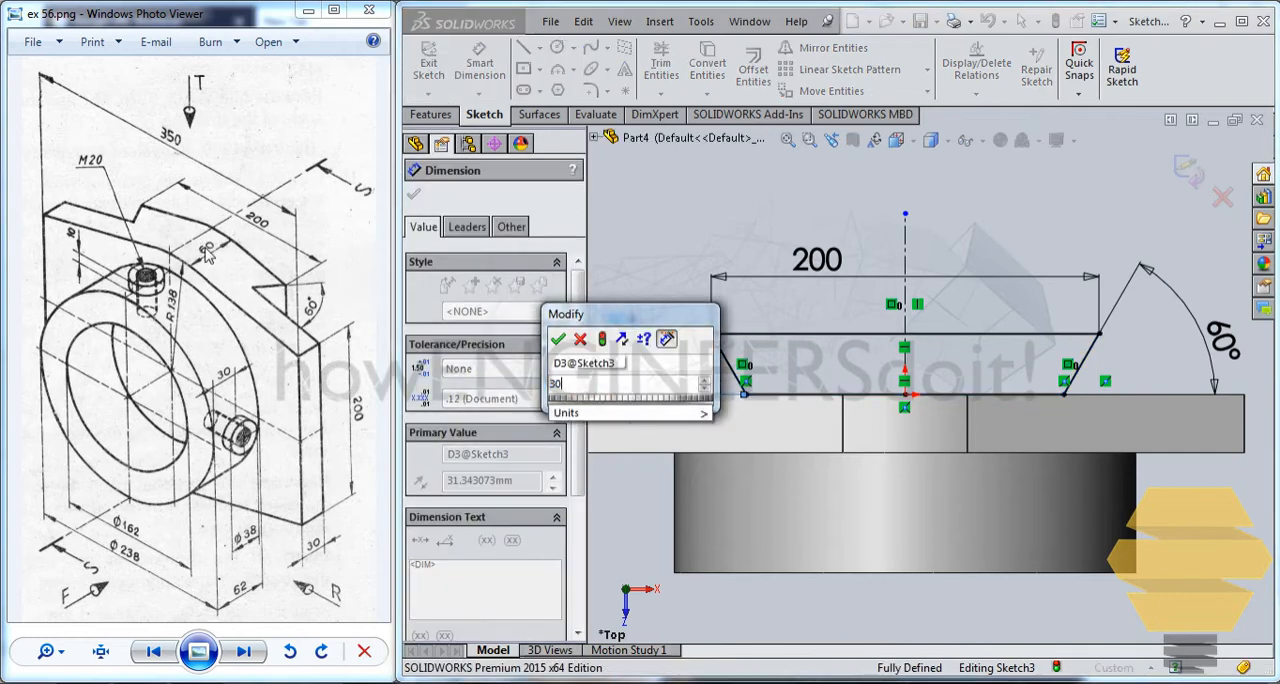
key(Return)
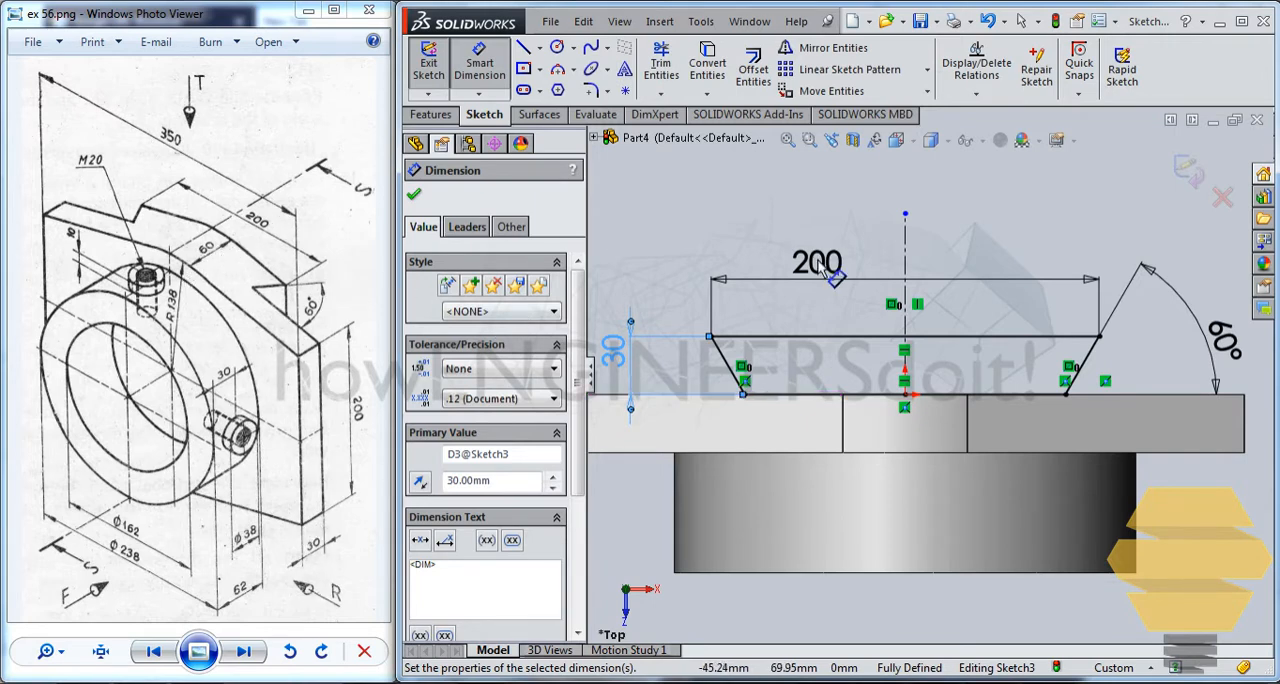
Exit the dovetail profile sketch and turn the model to show the plate's back face.
click(1190, 173)
key(f)
mouse_move(909, 337)
middle_down()
mouse_move(929, 259)
mouse_move(909, 277)
mouse_move(1091, 449)
mouse_move(1026, 346)
mouse_move(1097, 437)
middle_up()
mouse_move(776, 363)
middle_down()
mouse_move(1102, 546)
mouse_move(946, 531)
mouse_move(991, 494)
mouse_move(1040, 525)
mouse_move(1060, 515)
mouse_move(953, 424)
middle_up()
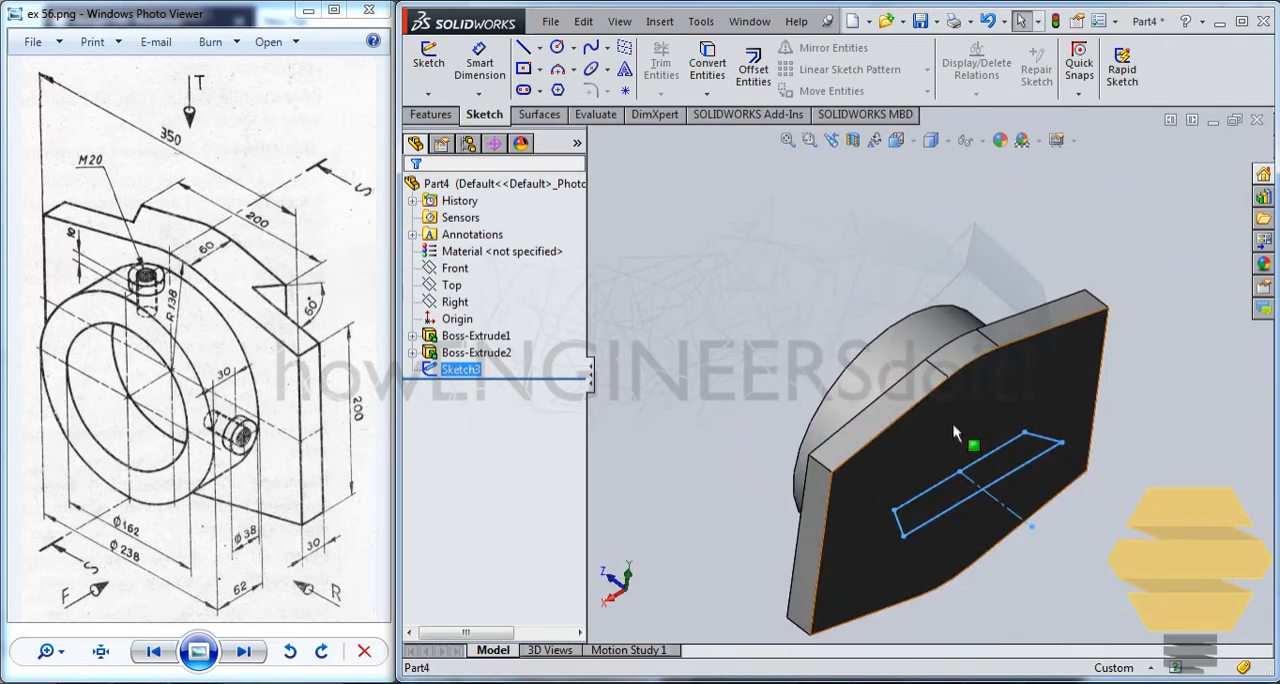
right_click(545, 119)
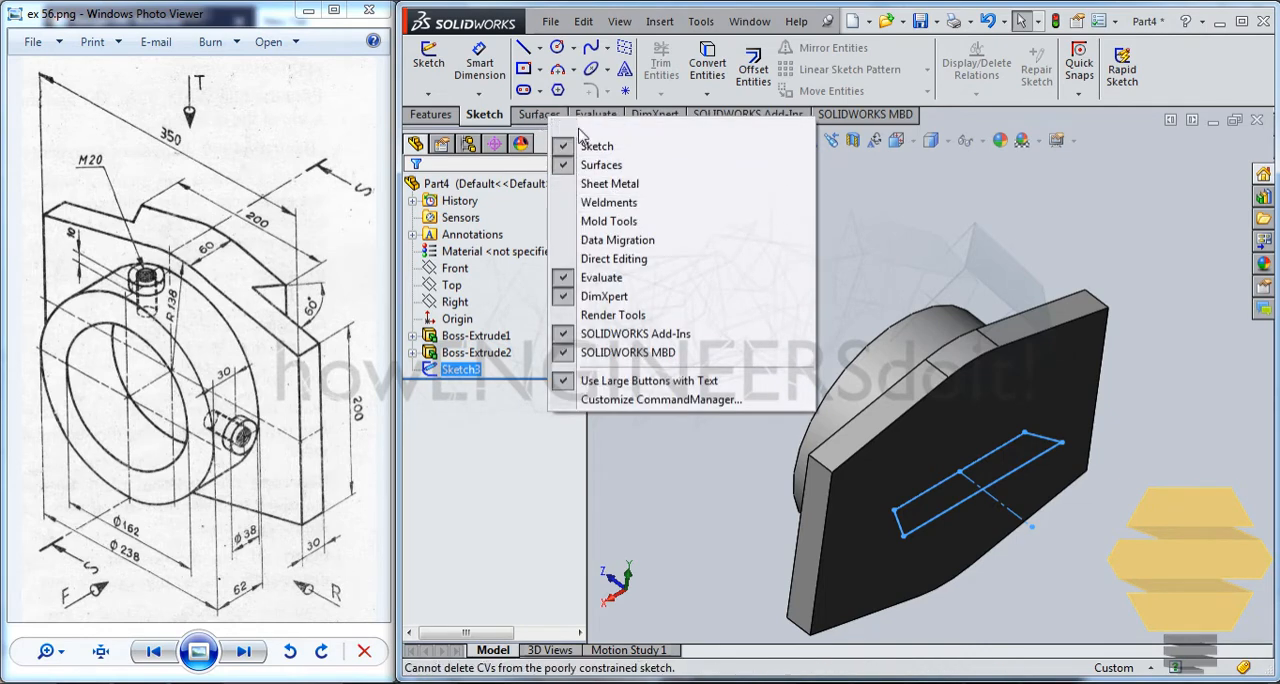
click(601, 166)
right_click(560, 118)
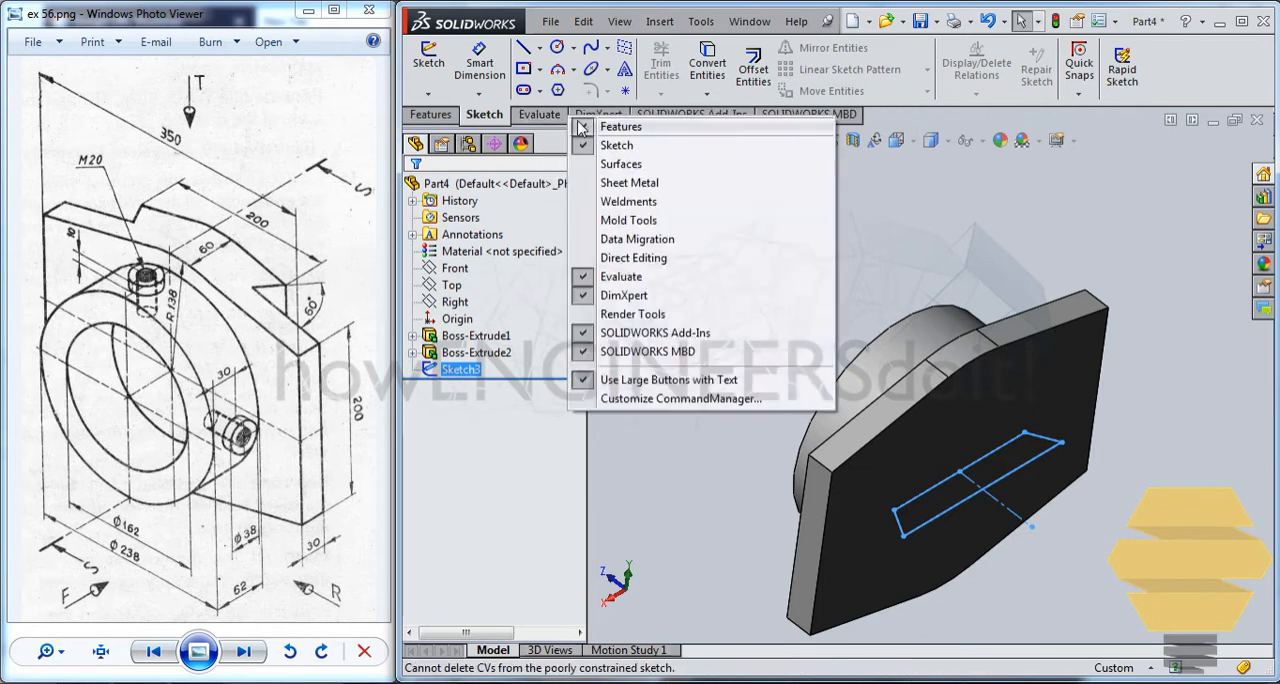
click(620, 166)
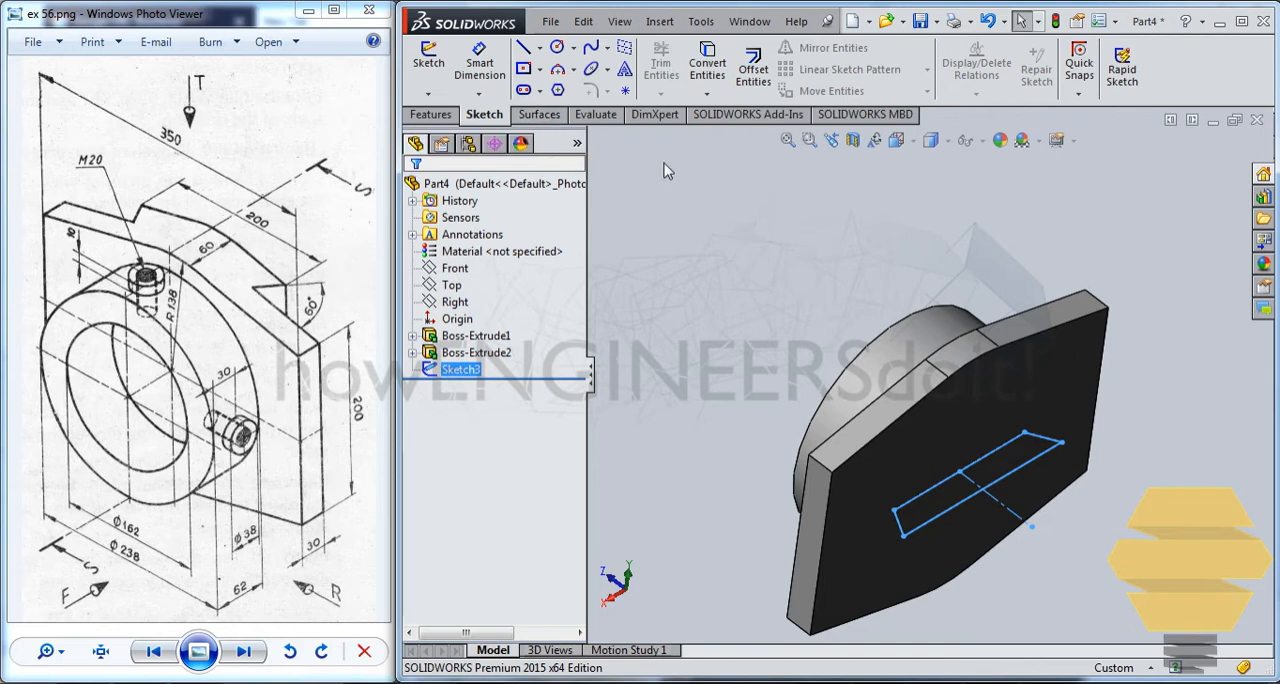
Try to extrude the trapezoid profile as a blind boss 200 mm deep from its sketch plane, merged with the plate.
middle_drag(706, 280, 678, 275)
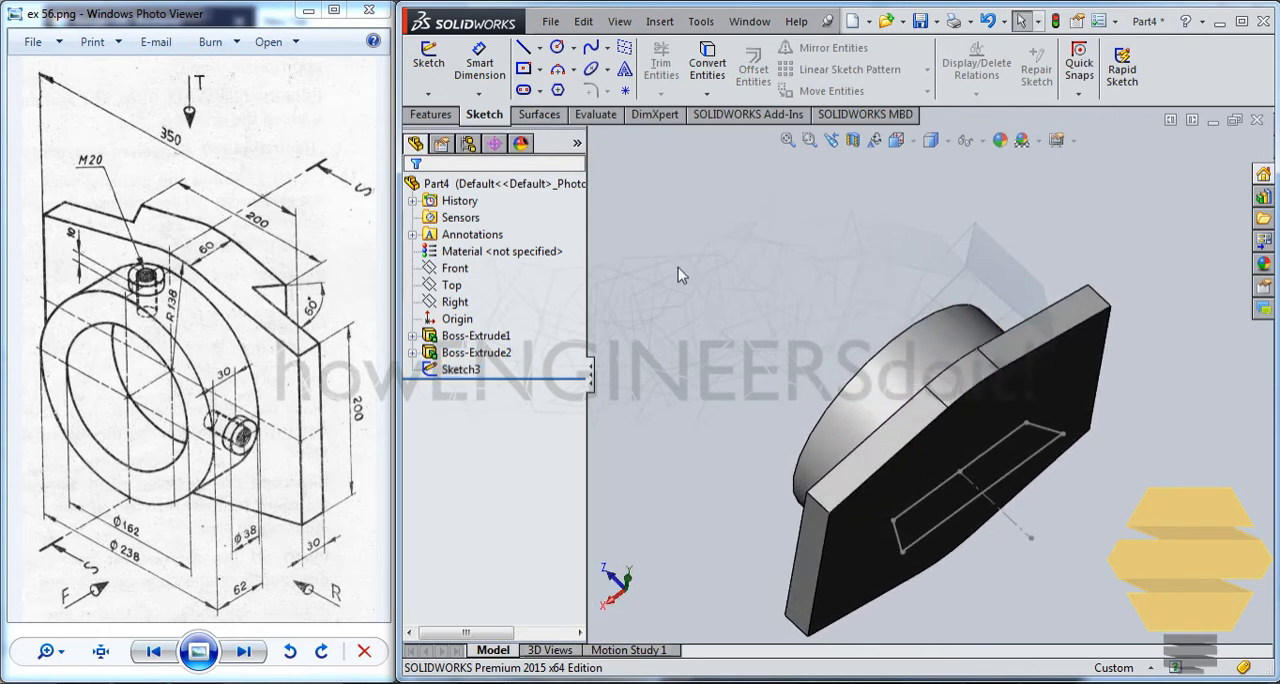
mouse_move(818, 296)
middle_down()
mouse_move(814, 309)
mouse_move(836, 304)
middle_up()
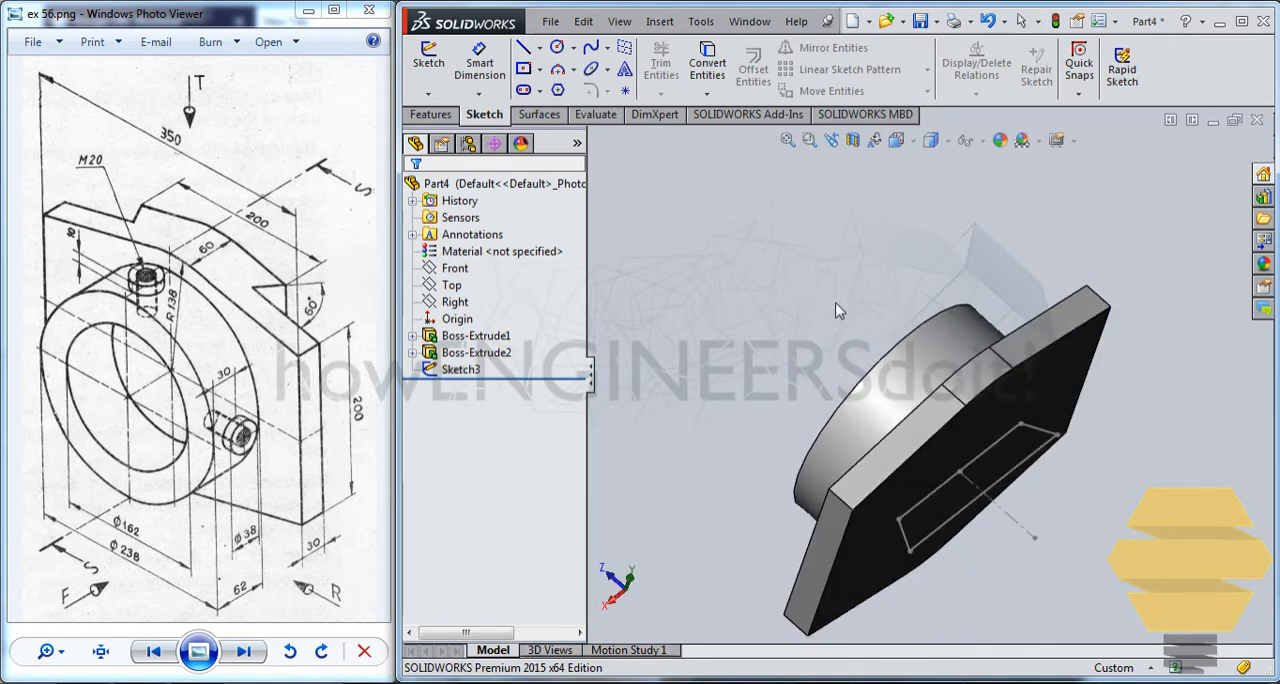
click(1040, 452)
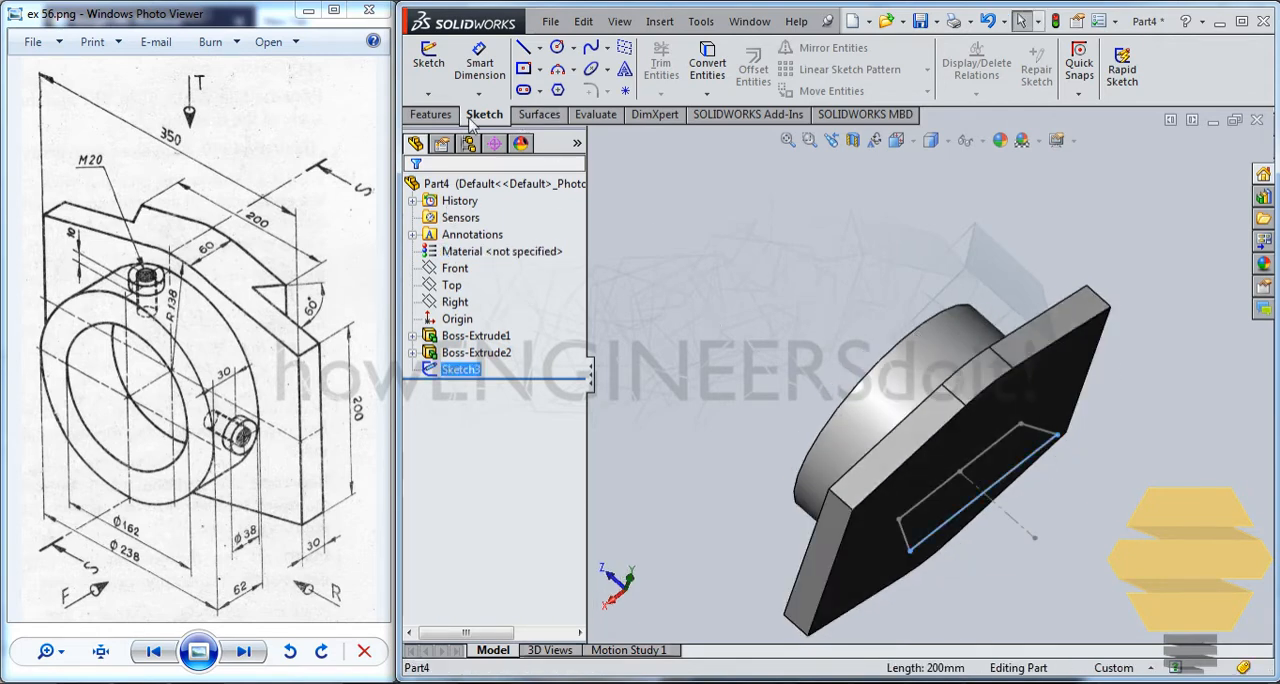
click(433, 114)
click(437, 68)
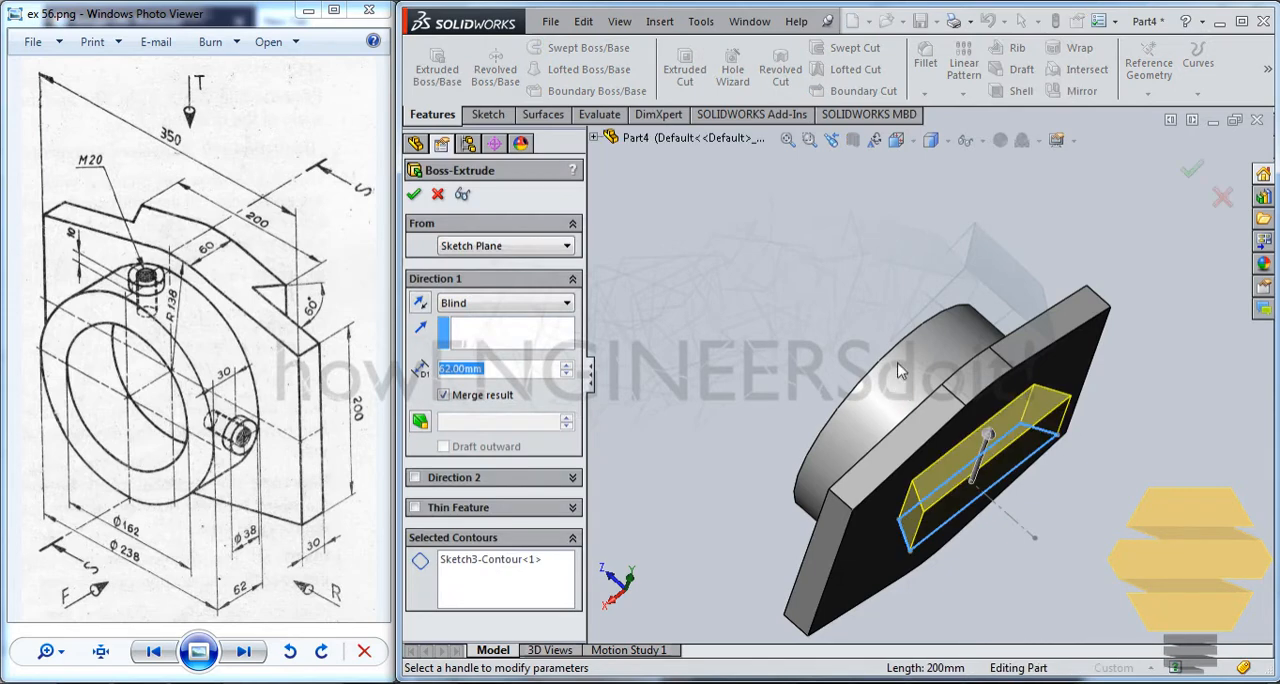
middle_drag(898, 371, 770, 340)
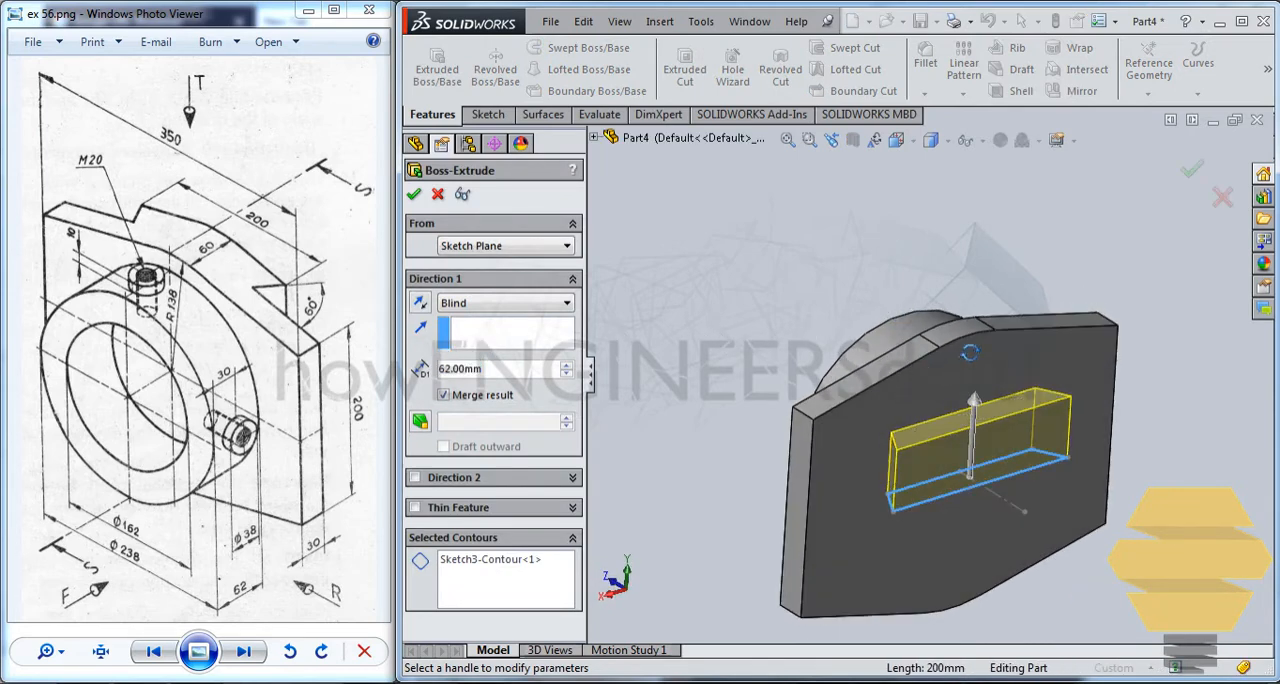
mouse_move(970, 352)
middle_down()
mouse_move(986, 299)
mouse_move(961, 366)
middle_up()
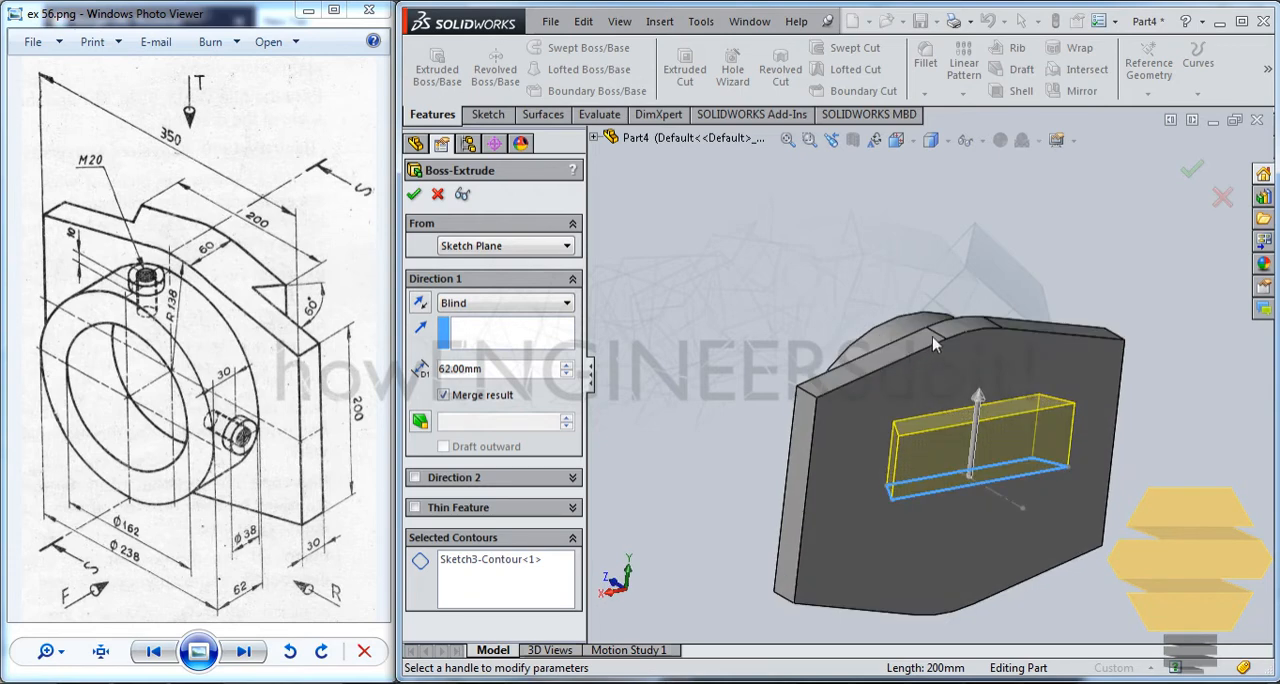
click(475, 305)
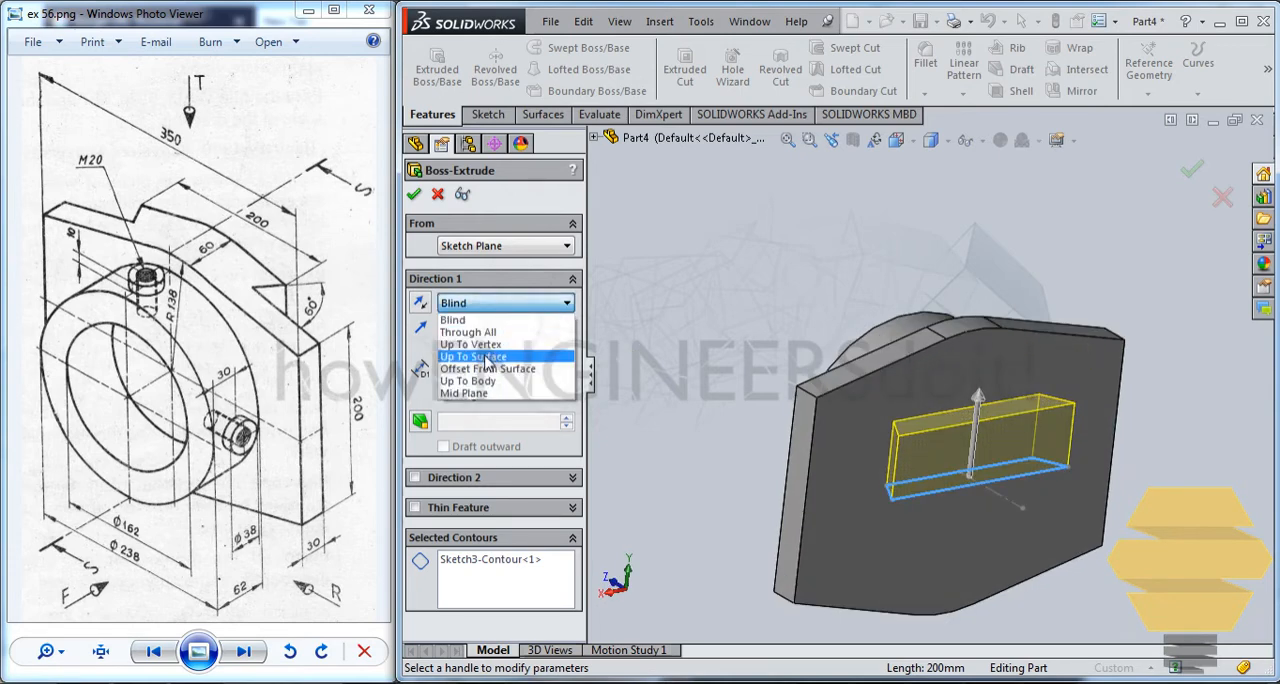
click(478, 305)
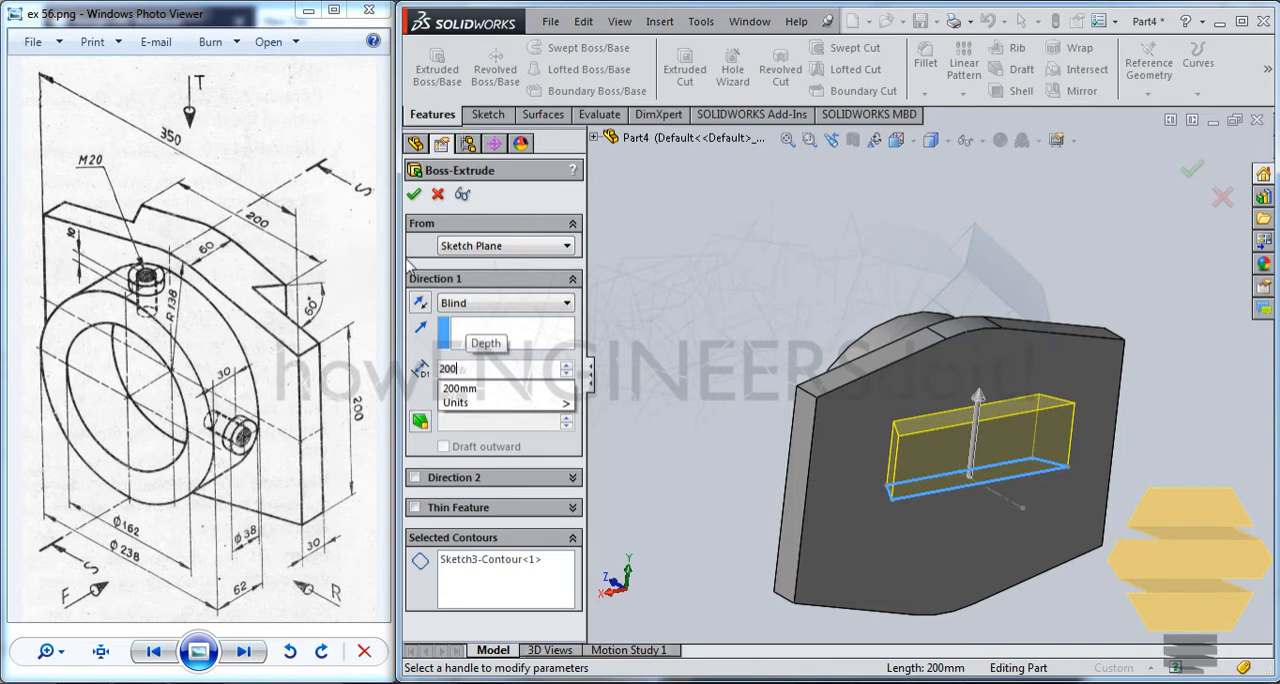
key(Return)
middle_drag(802, 395, 1022, 365)
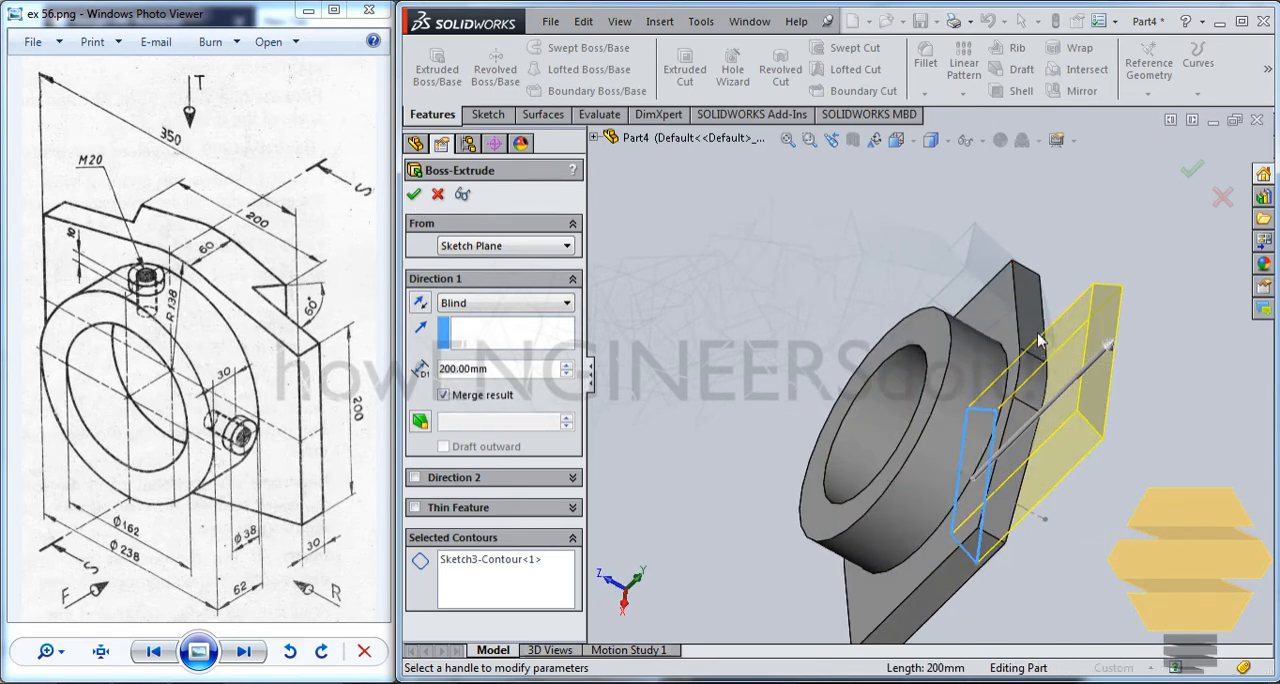
middle_drag(1022, 395, 918, 296)
click(438, 195)
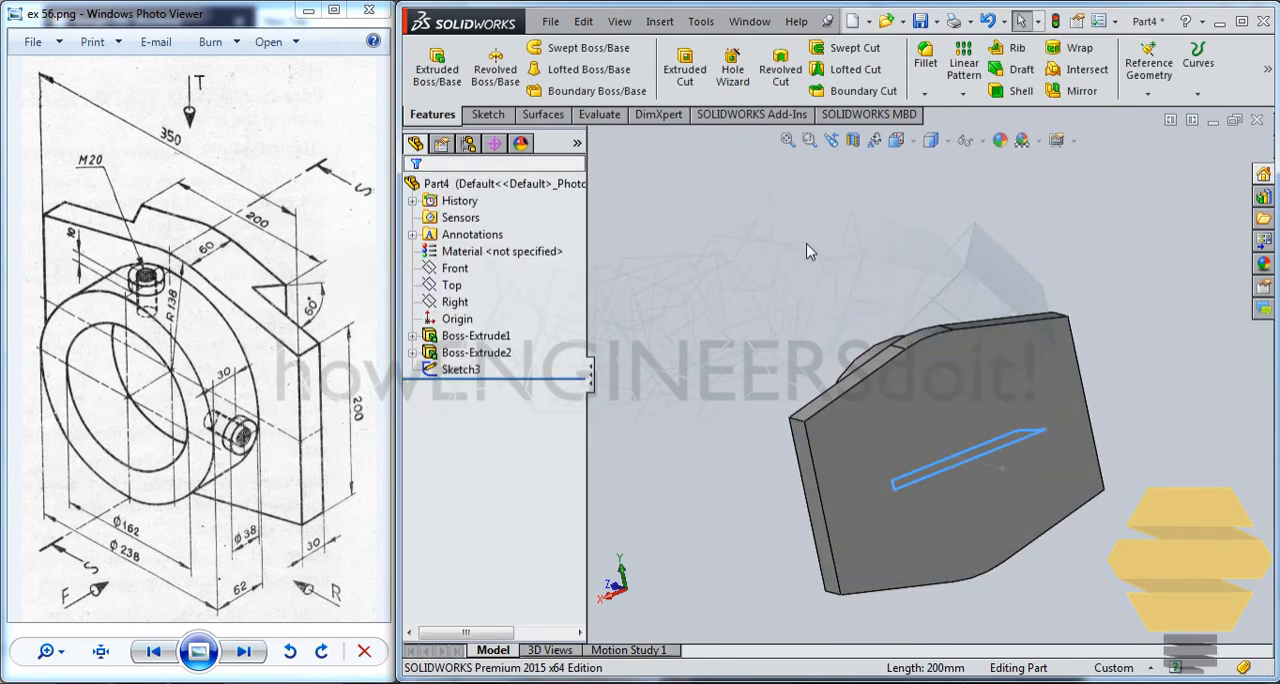
Create a 100 mm ruled surface tangent to the plate's top faces from its three upper back edges.
middle_drag(908, 340, 934, 396)
click(825, 252)
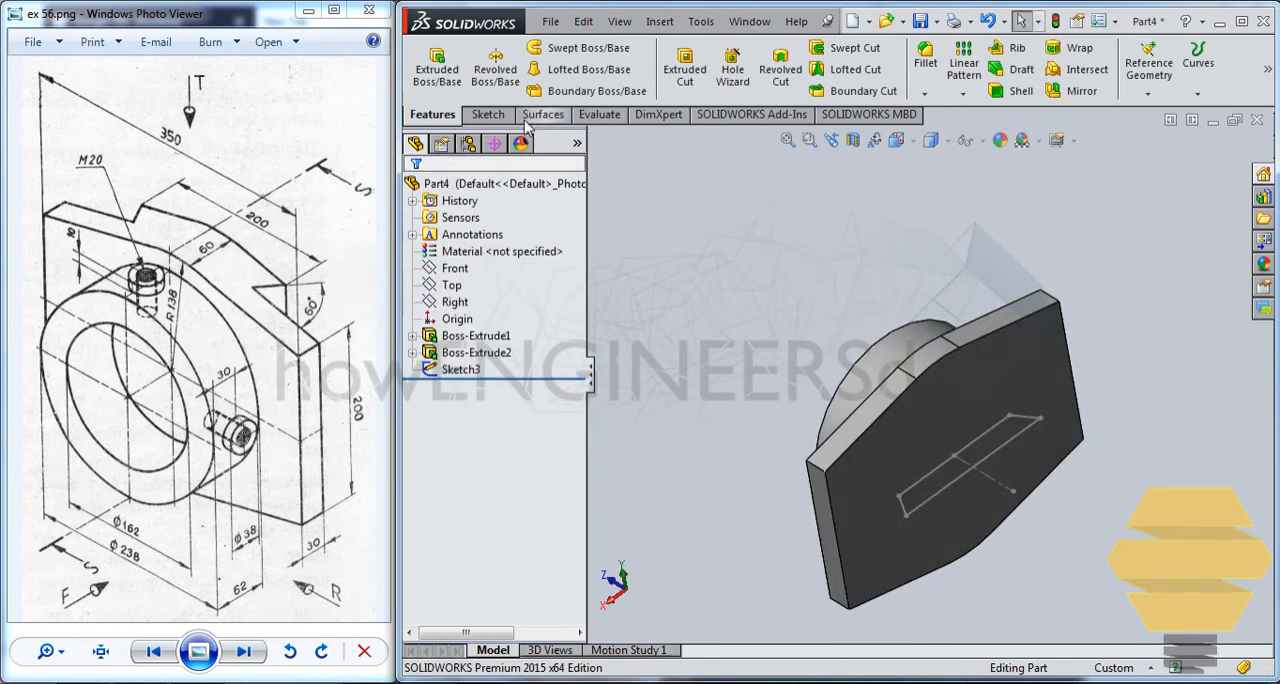
click(547, 121)
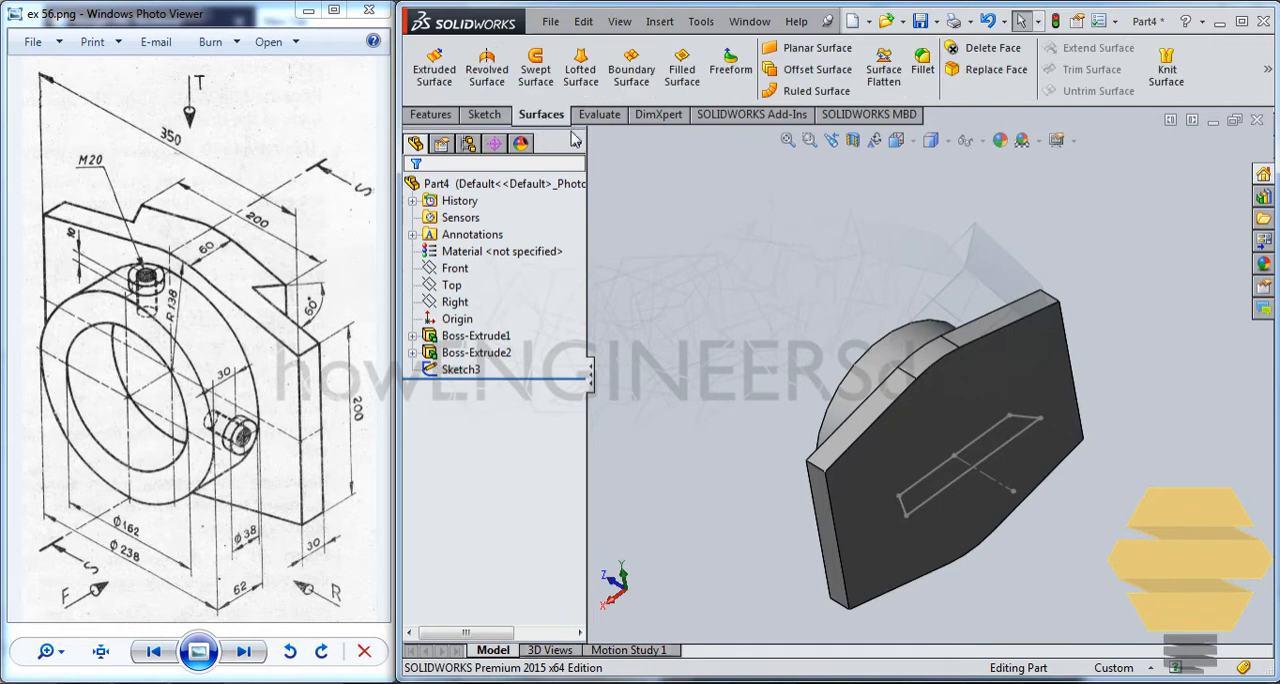
click(805, 92)
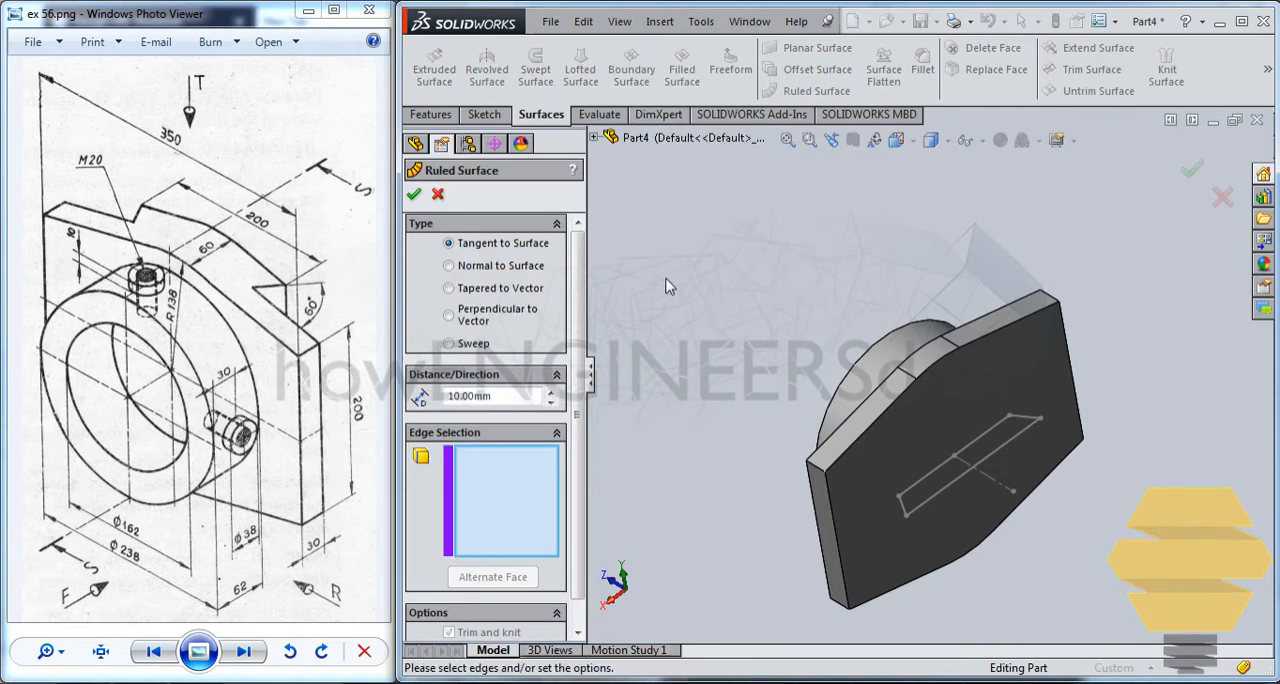
click(1023, 318)
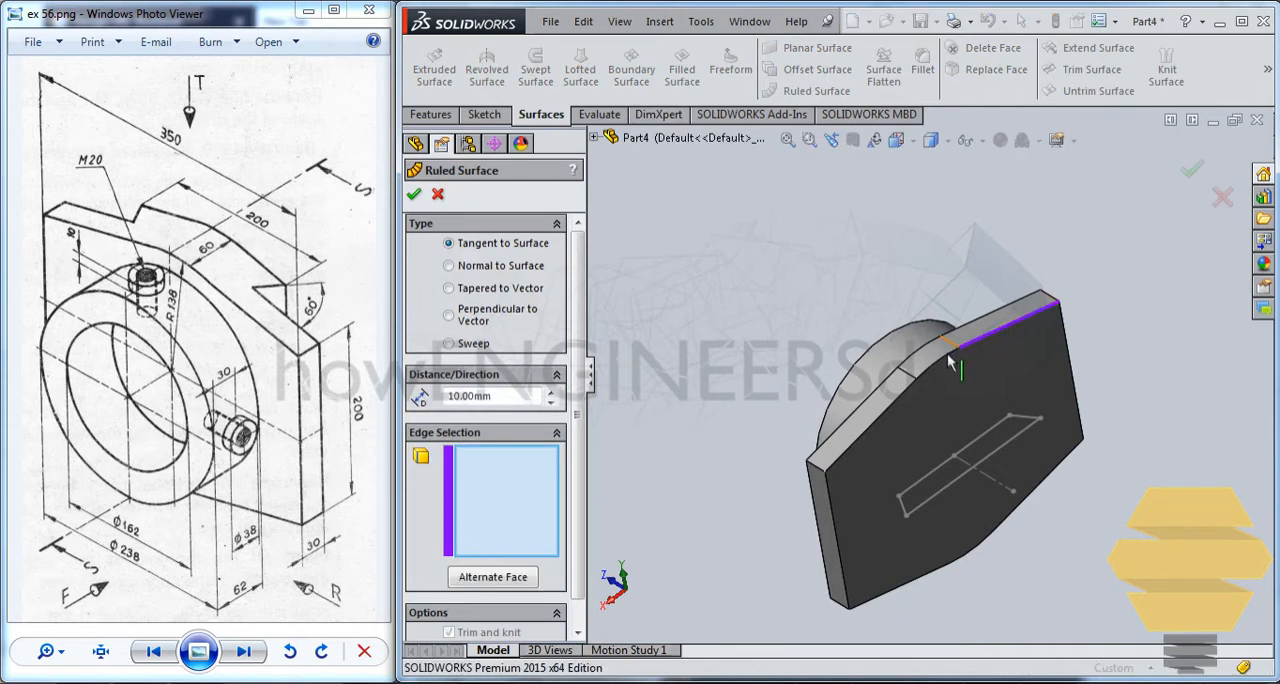
click(918, 385)
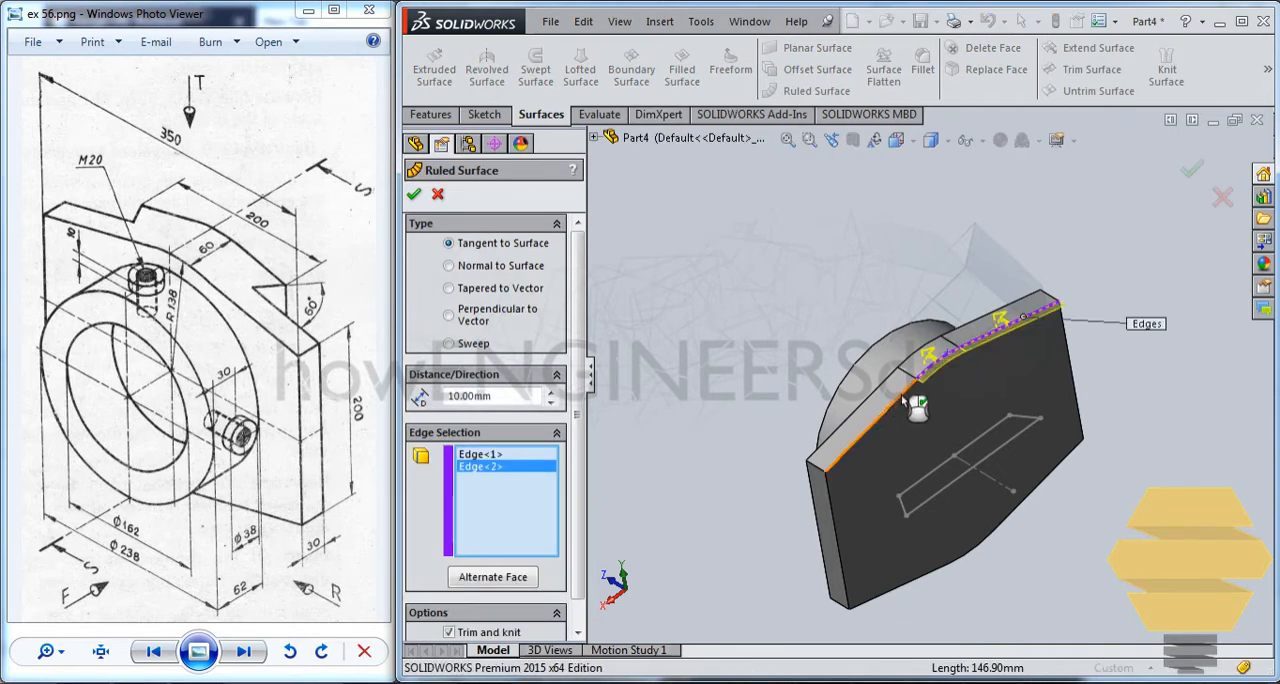
click(905, 400)
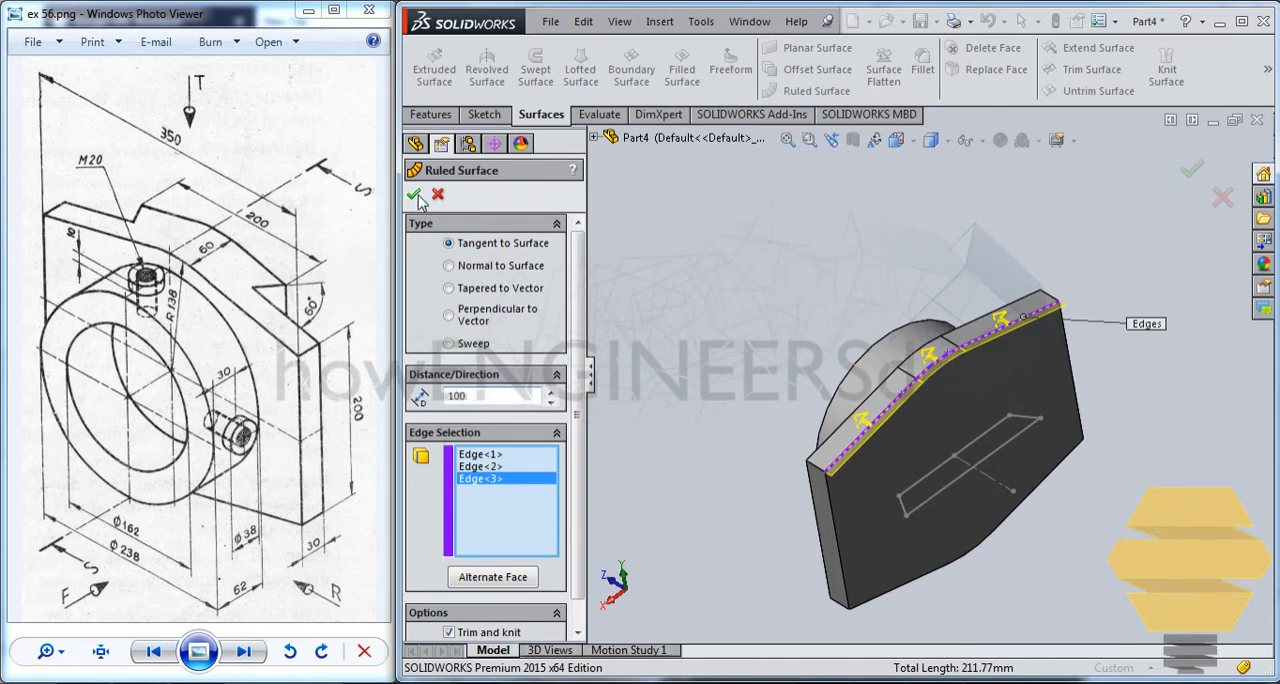
key(Return)
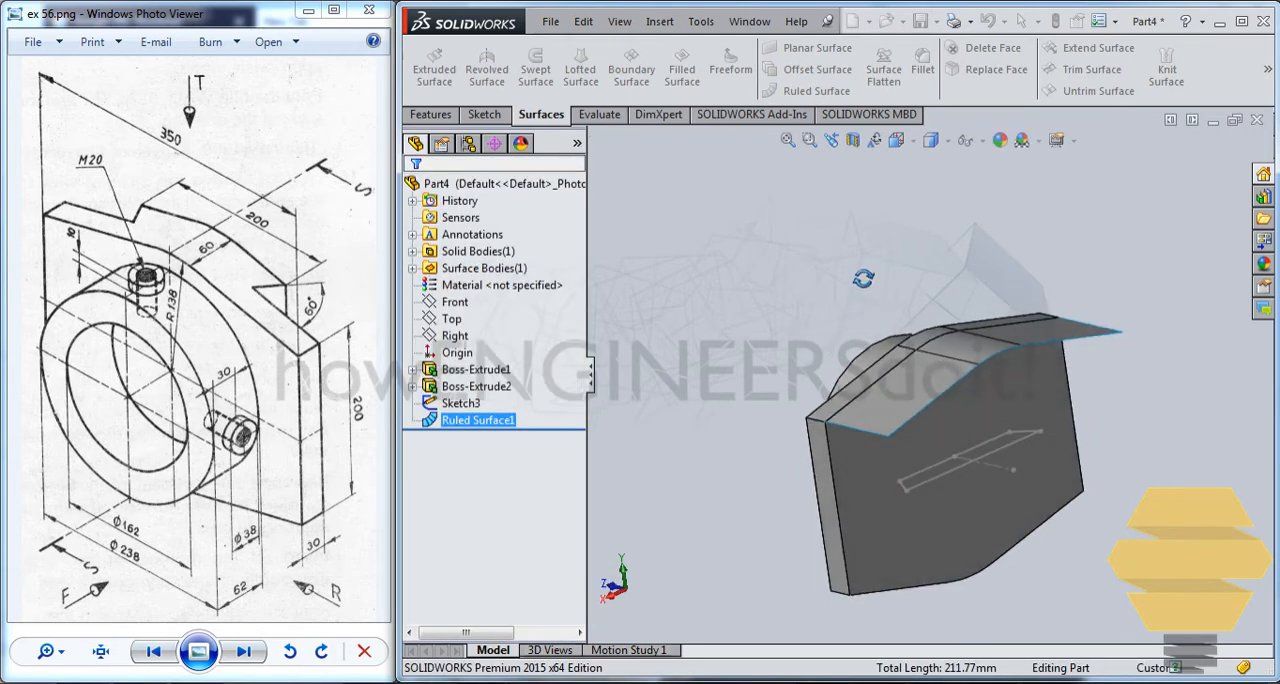
Extrude the trapezoid profile up to the ruled surface as a boss merged with the plate.
middle_drag(854, 267, 853, 247)
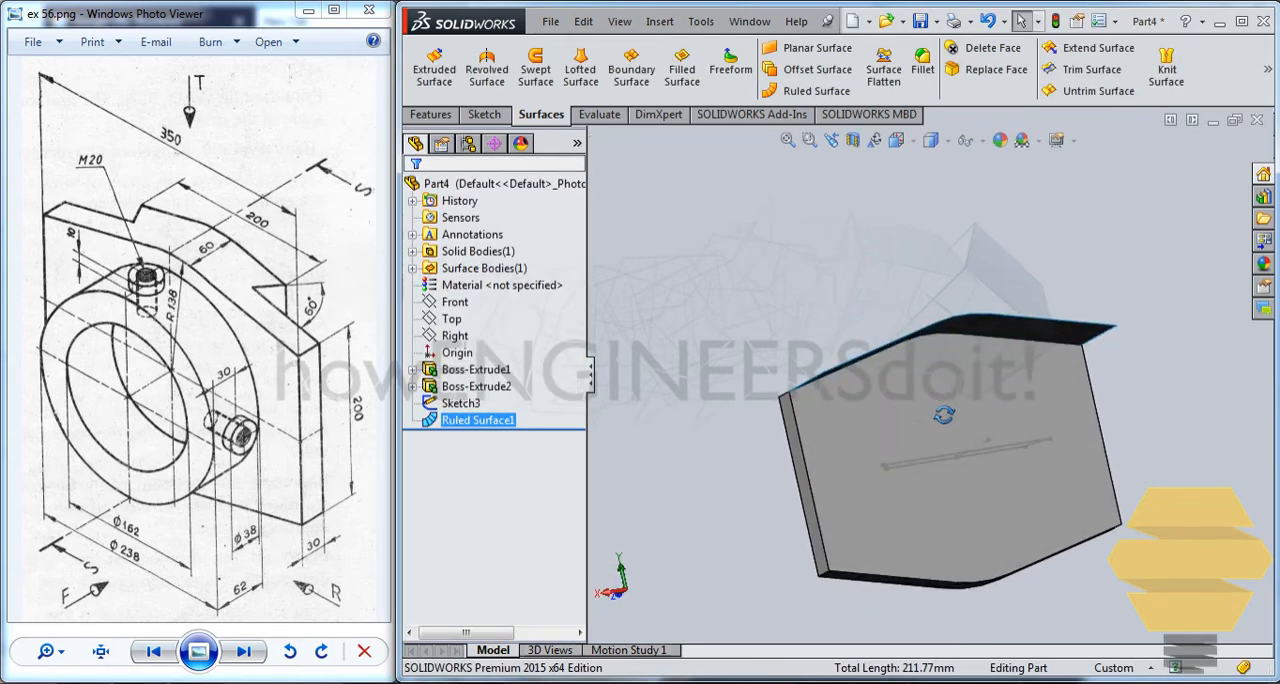
middle_drag(944, 414, 1010, 428)
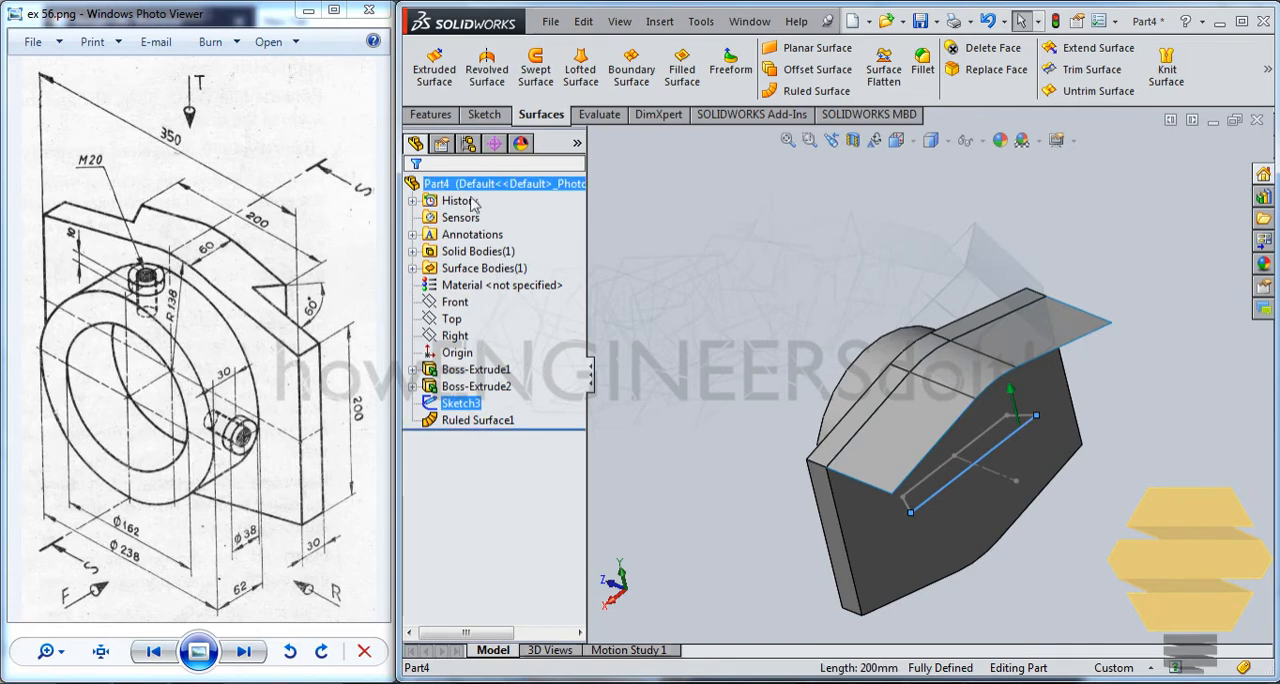
click(431, 114)
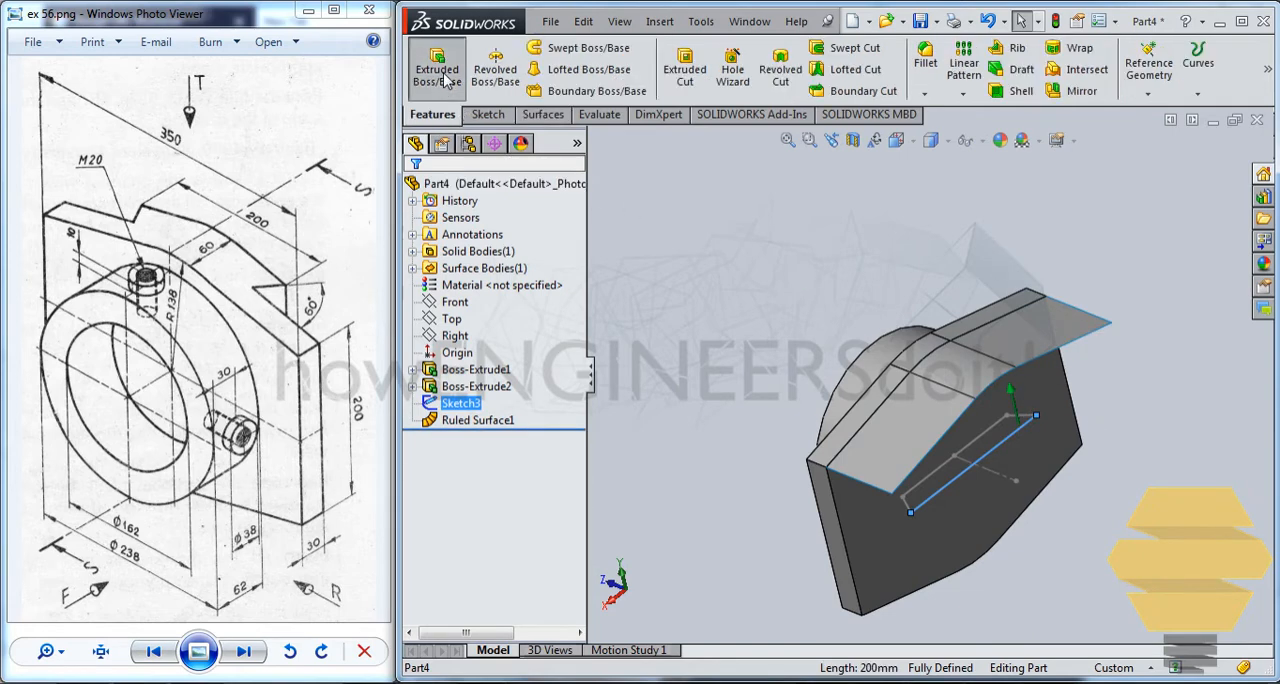
click(437, 68)
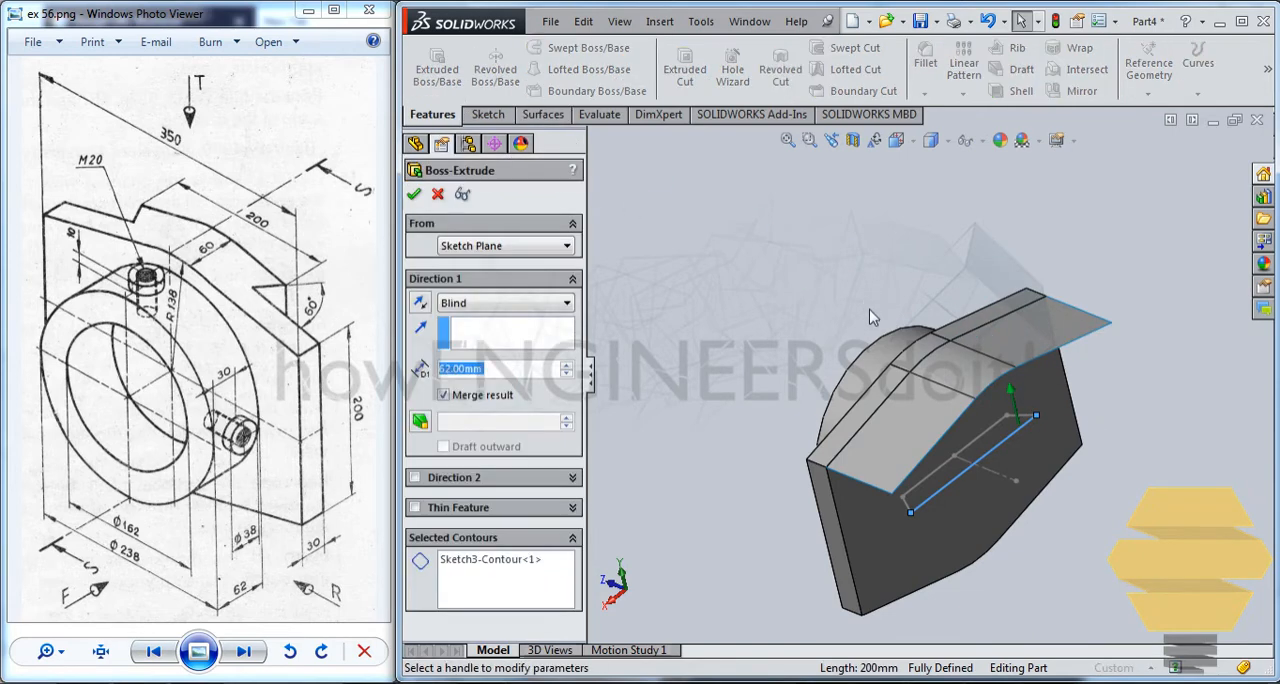
click(467, 305)
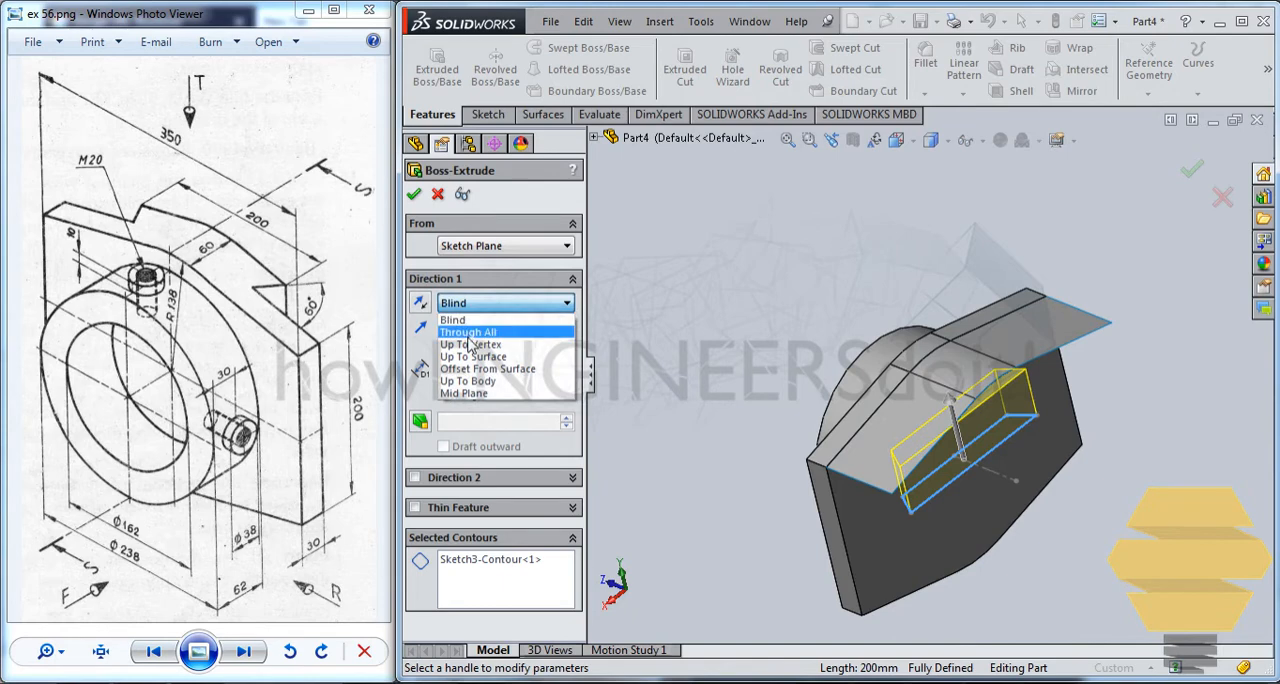
click(480, 362)
click(1040, 312)
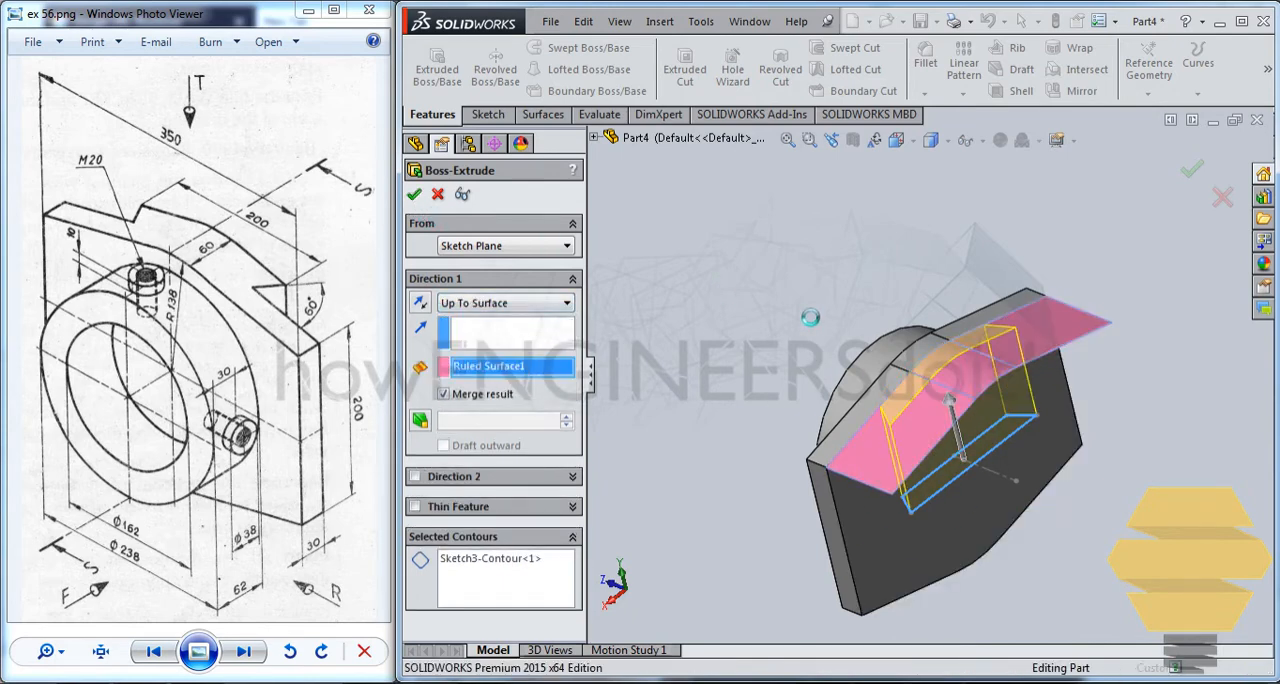
mouse_move(911, 372)
middle_down()
mouse_move(900, 266)
mouse_move(901, 370)
mouse_move(880, 370)
mouse_move(909, 367)
middle_up()
middle_drag(911, 460, 1004, 410)
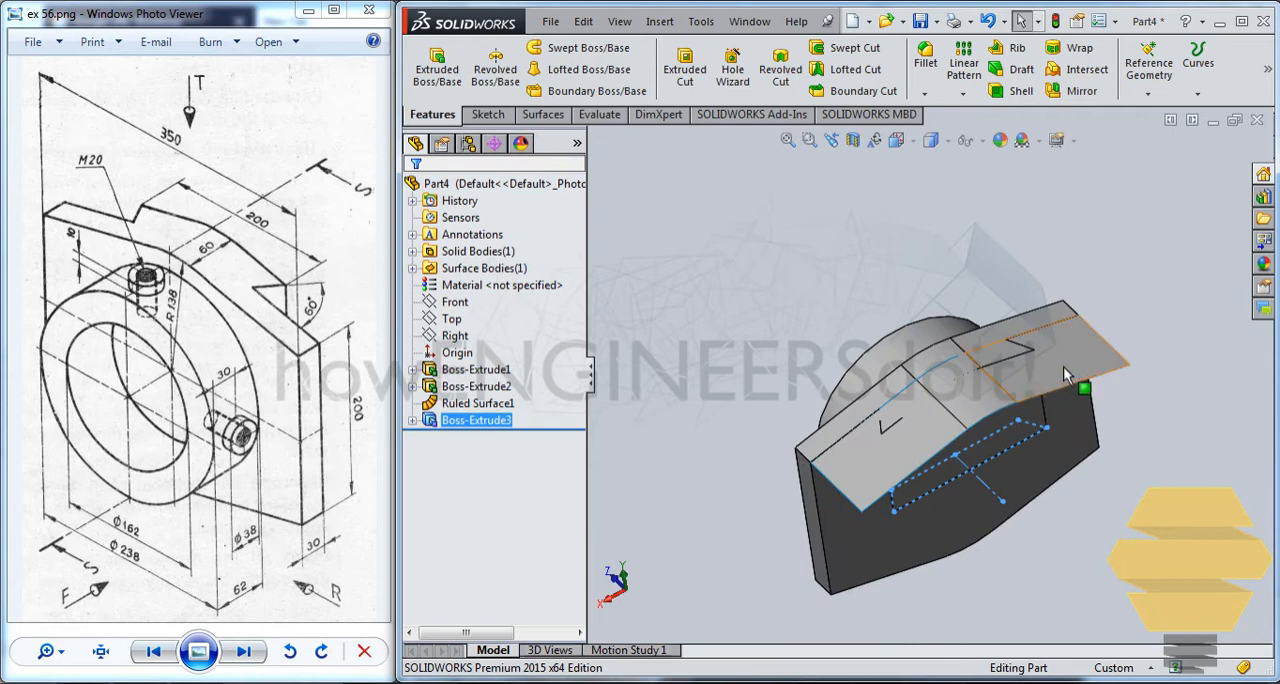
Hide the ruled surface above the dovetail boss.
right_click(488, 419)
click(500, 405)
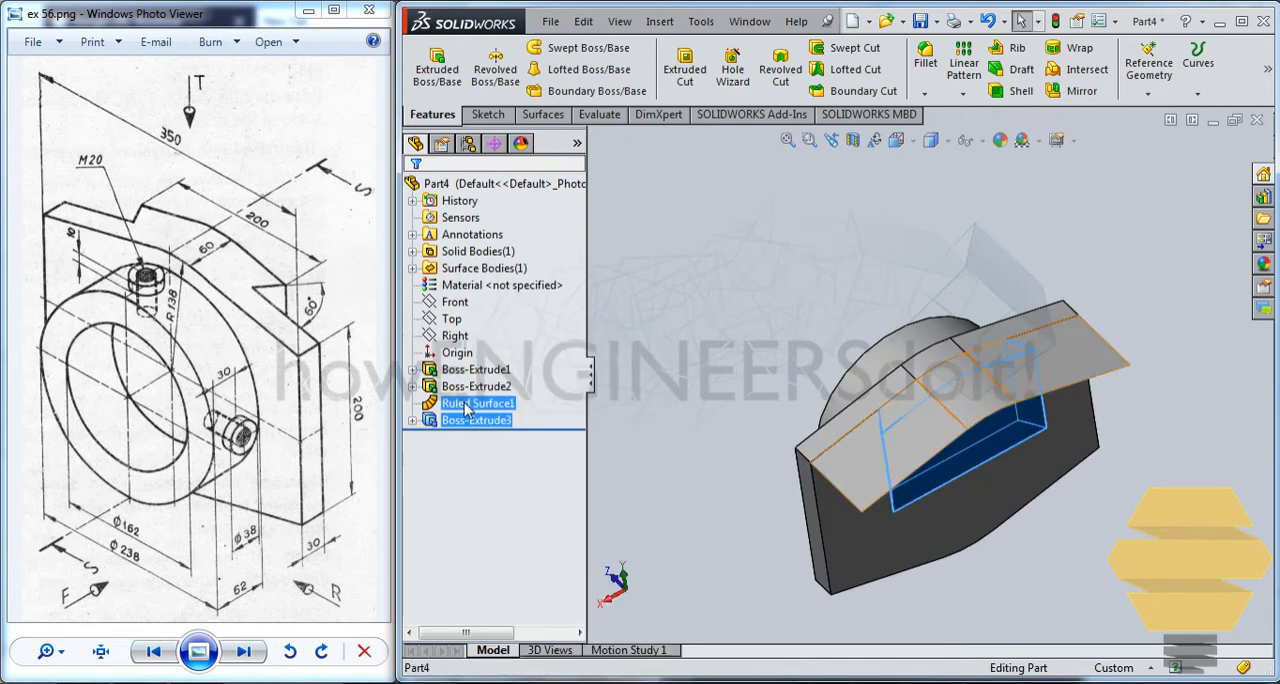
right_click(508, 407)
click(479, 371)
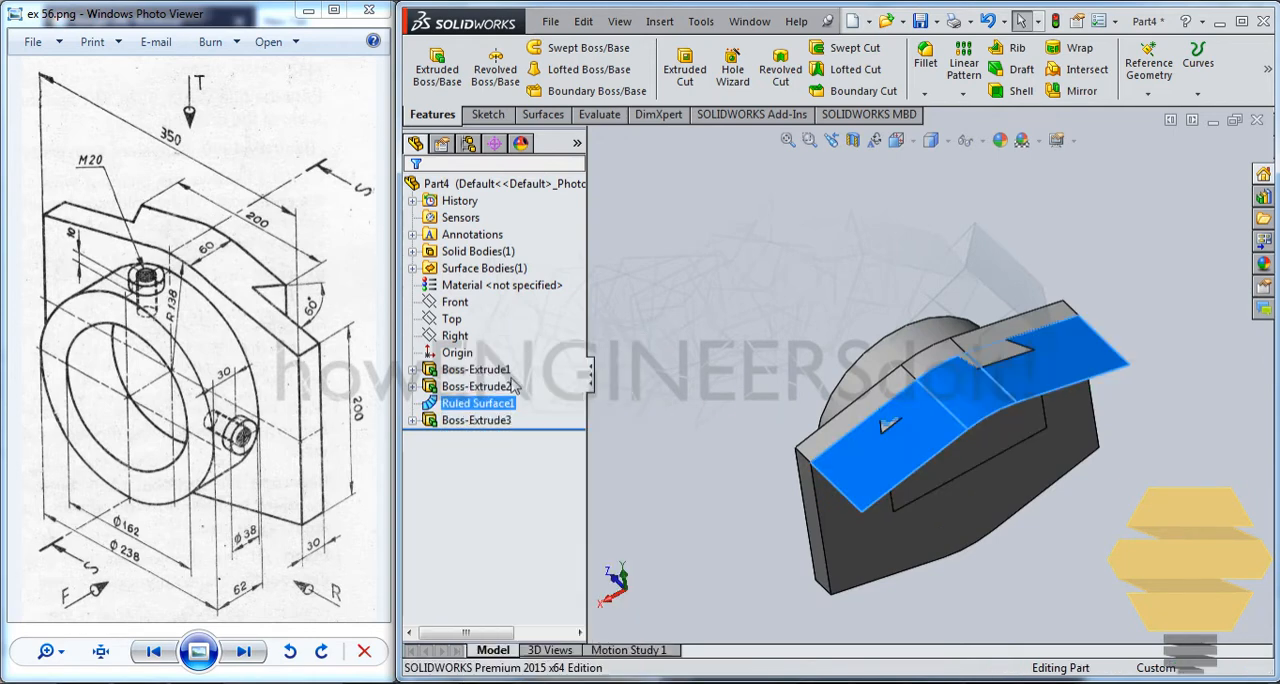
middle_drag(898, 336, 882, 408)
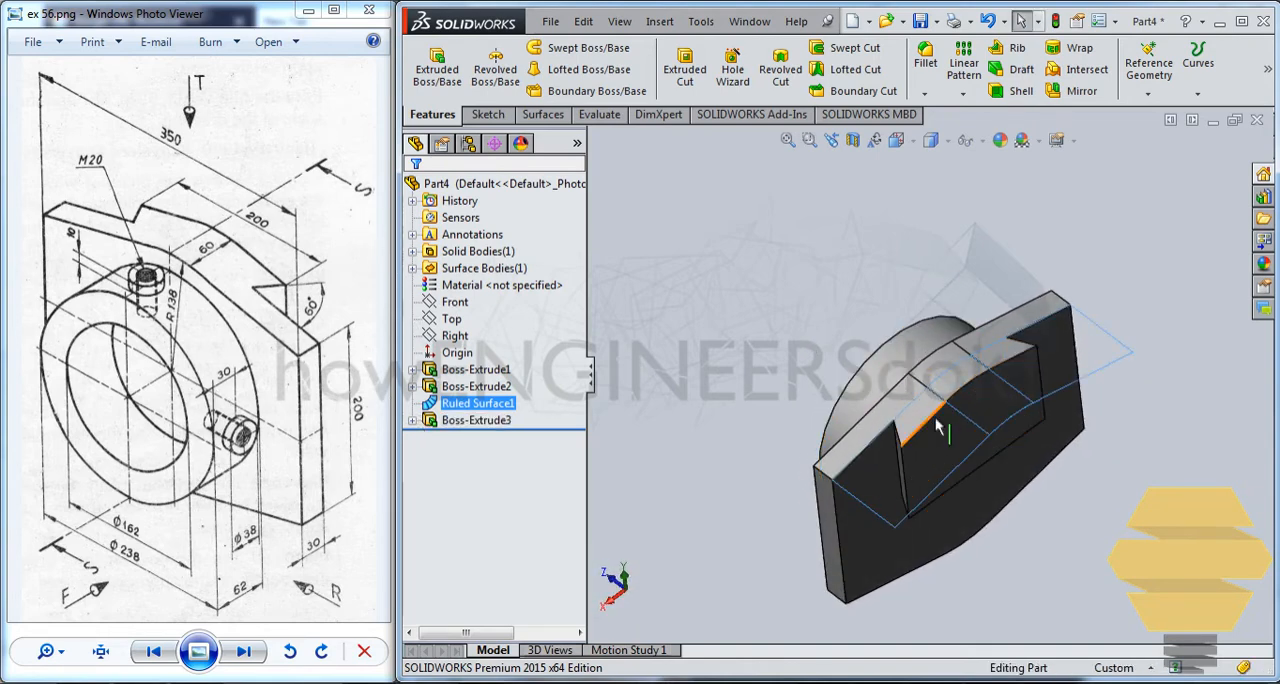
middle_drag(791, 371, 980, 500)
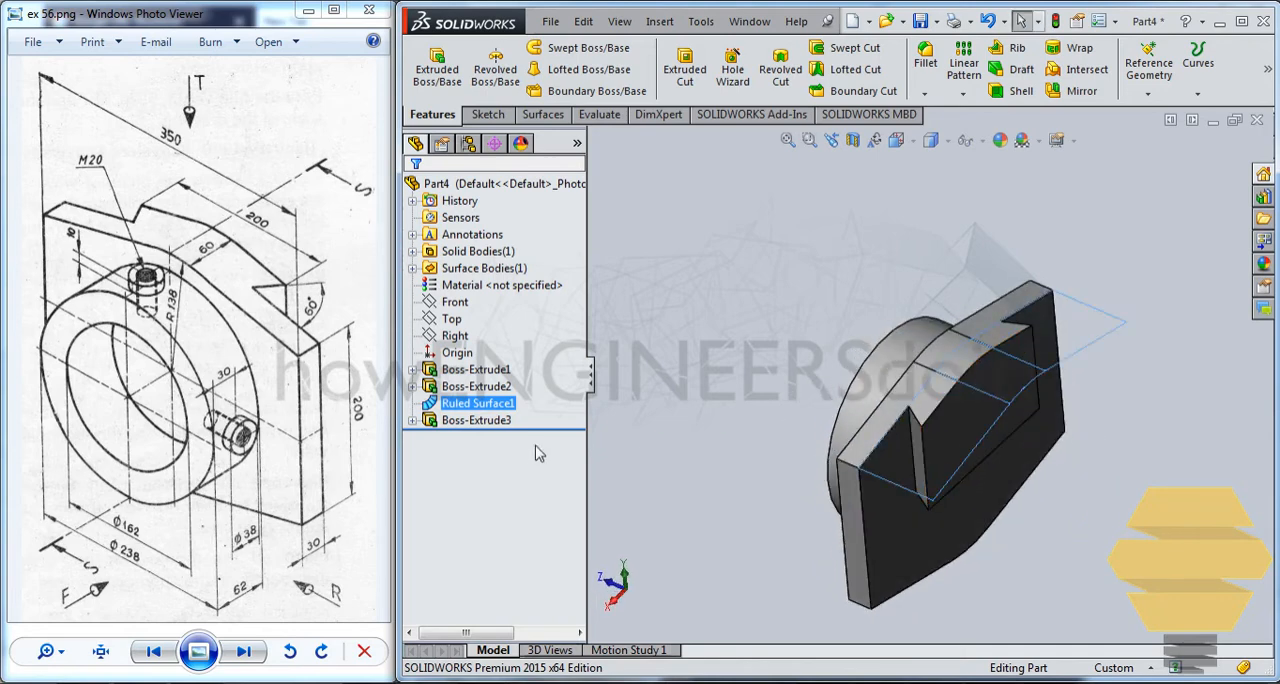
Try to mirror the dovetail boss about the Top plane.
click(503, 424)
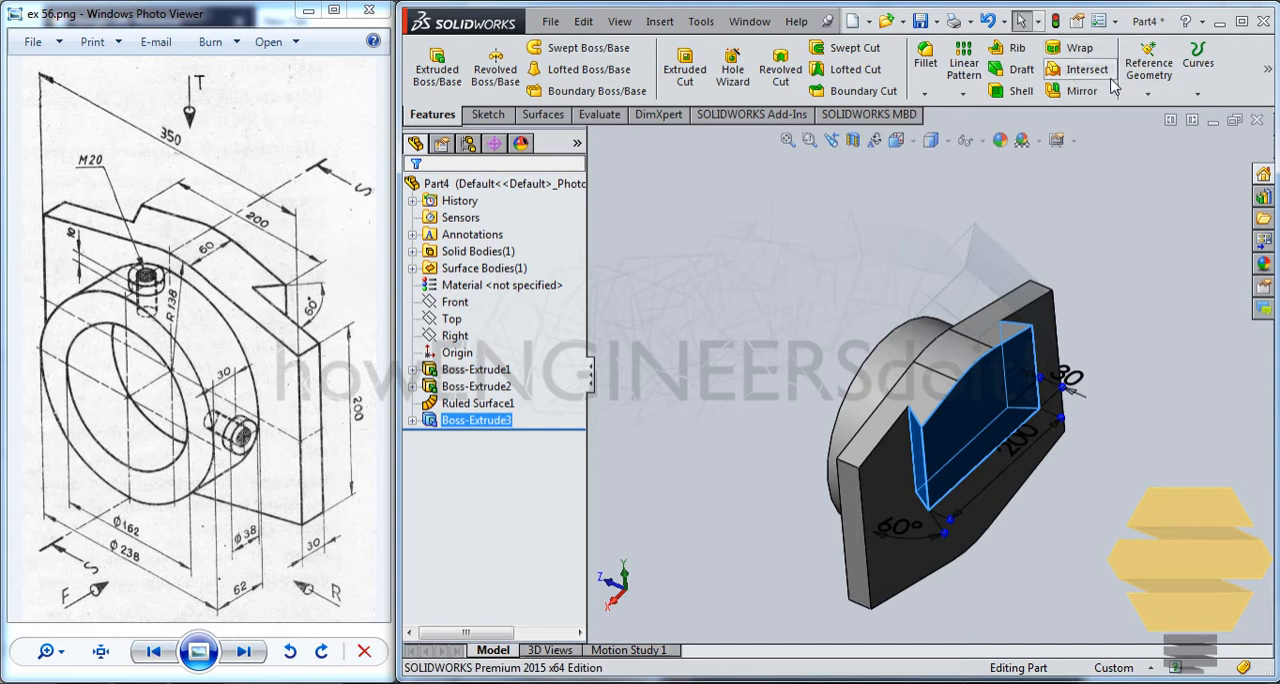
click(1082, 91)
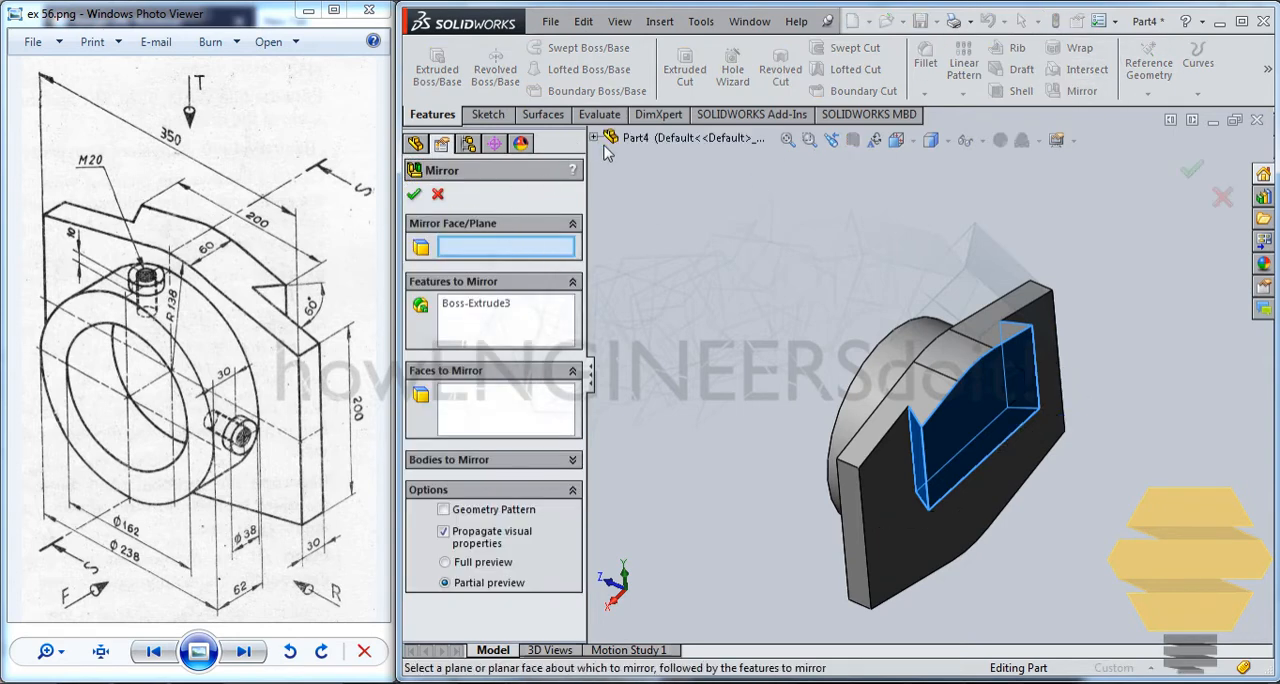
click(595, 138)
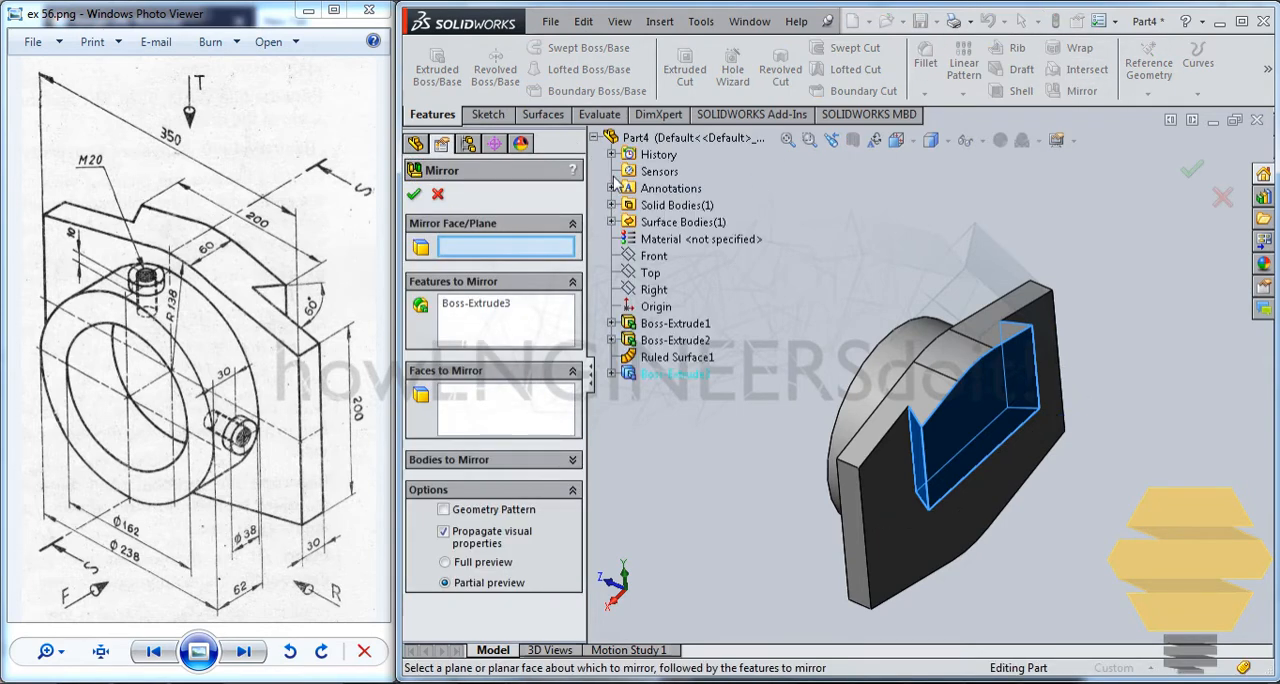
click(650, 274)
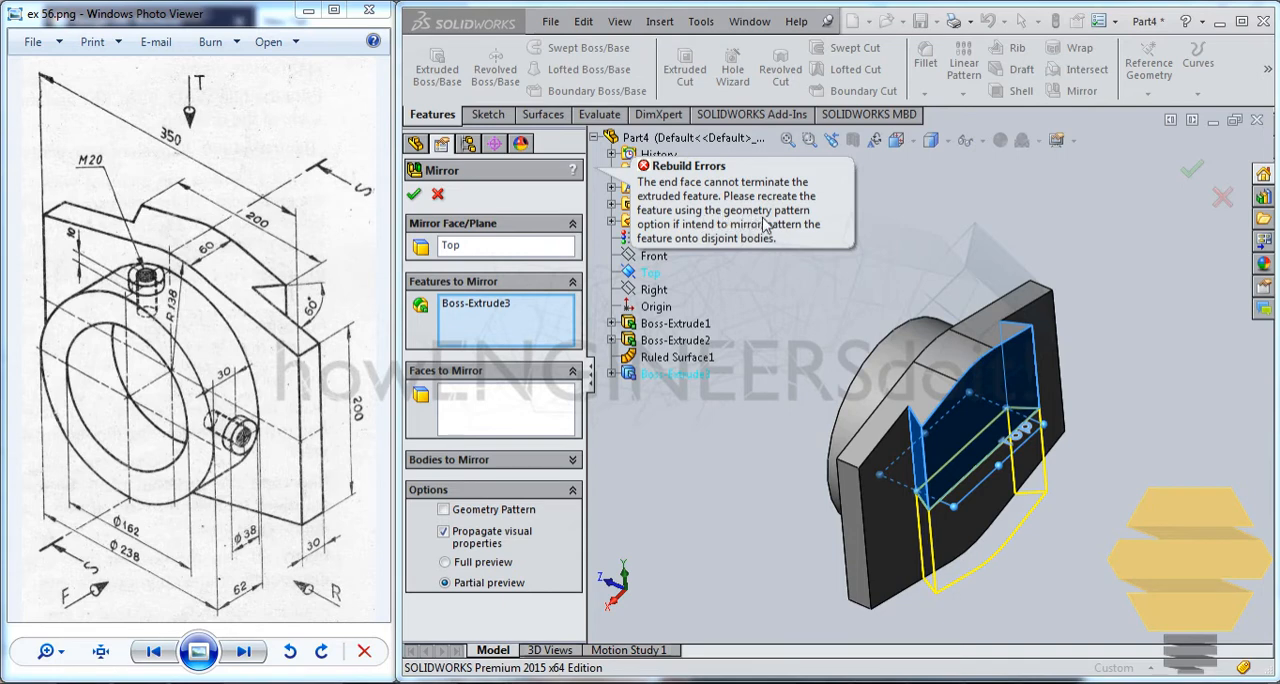
click(438, 195)
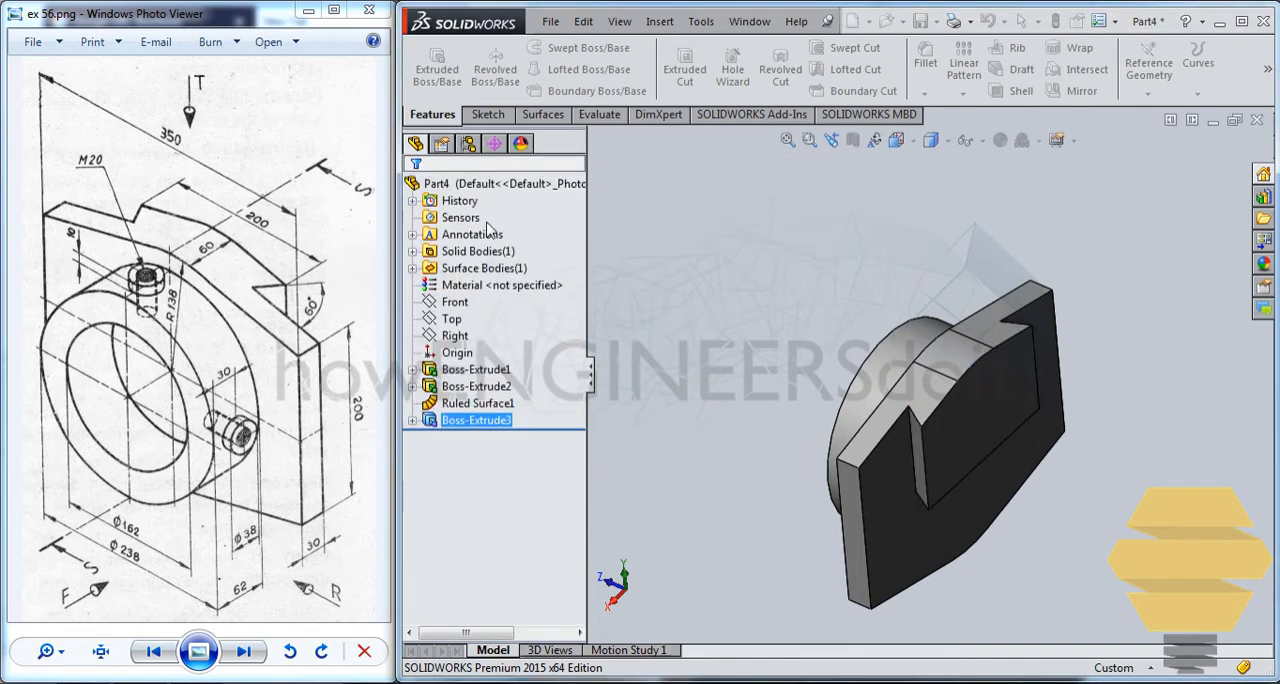
Reveal the dovetail boss's underlying profile sketch and examine it against the plate's back face.
middle_drag(820, 246, 830, 244)
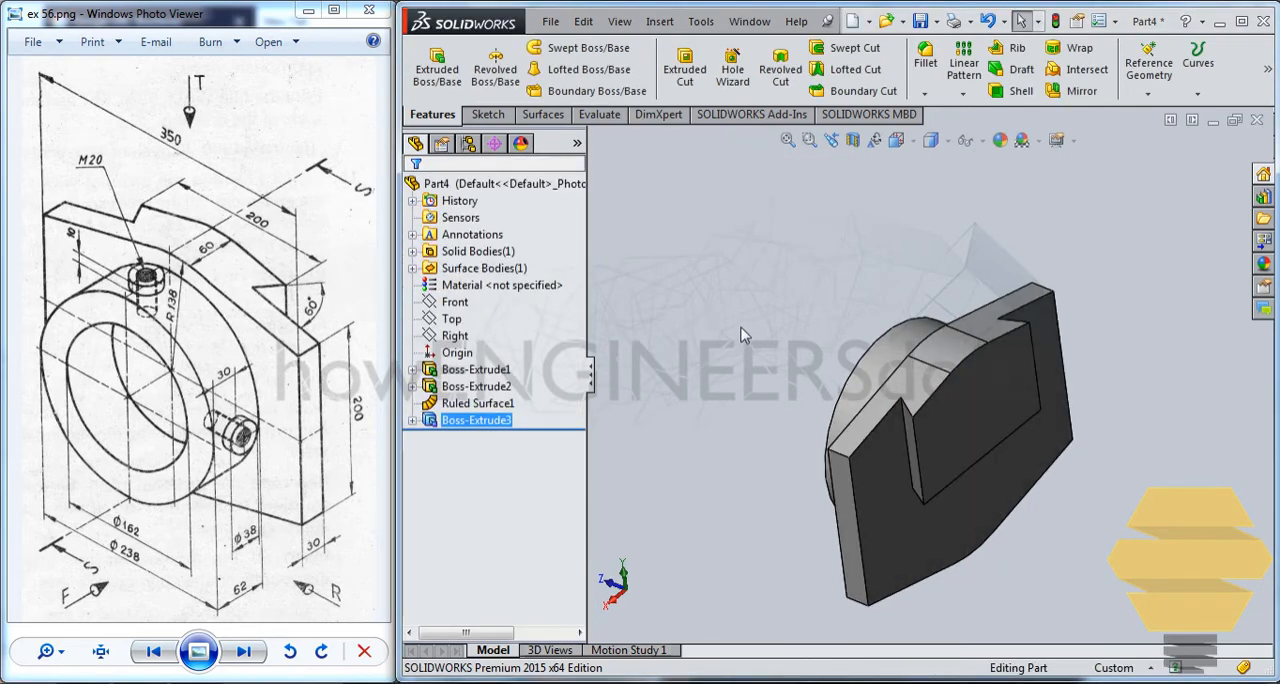
click(461, 423)
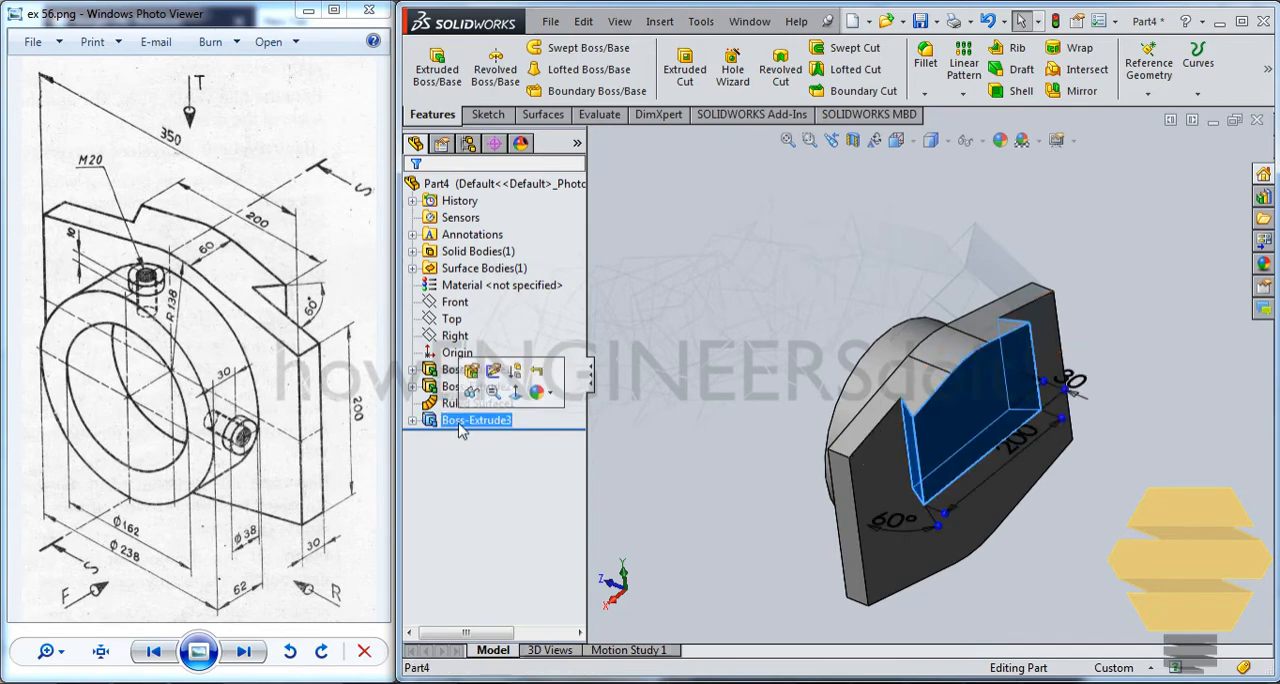
click(514, 370)
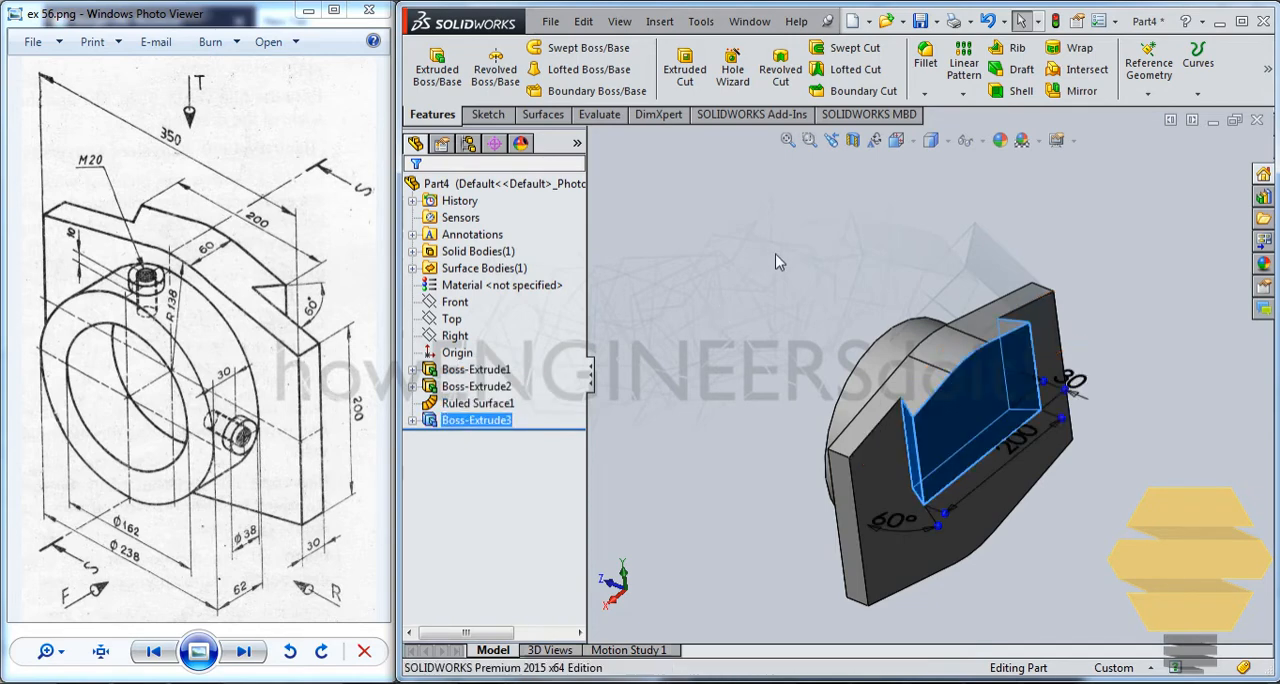
click(412, 420)
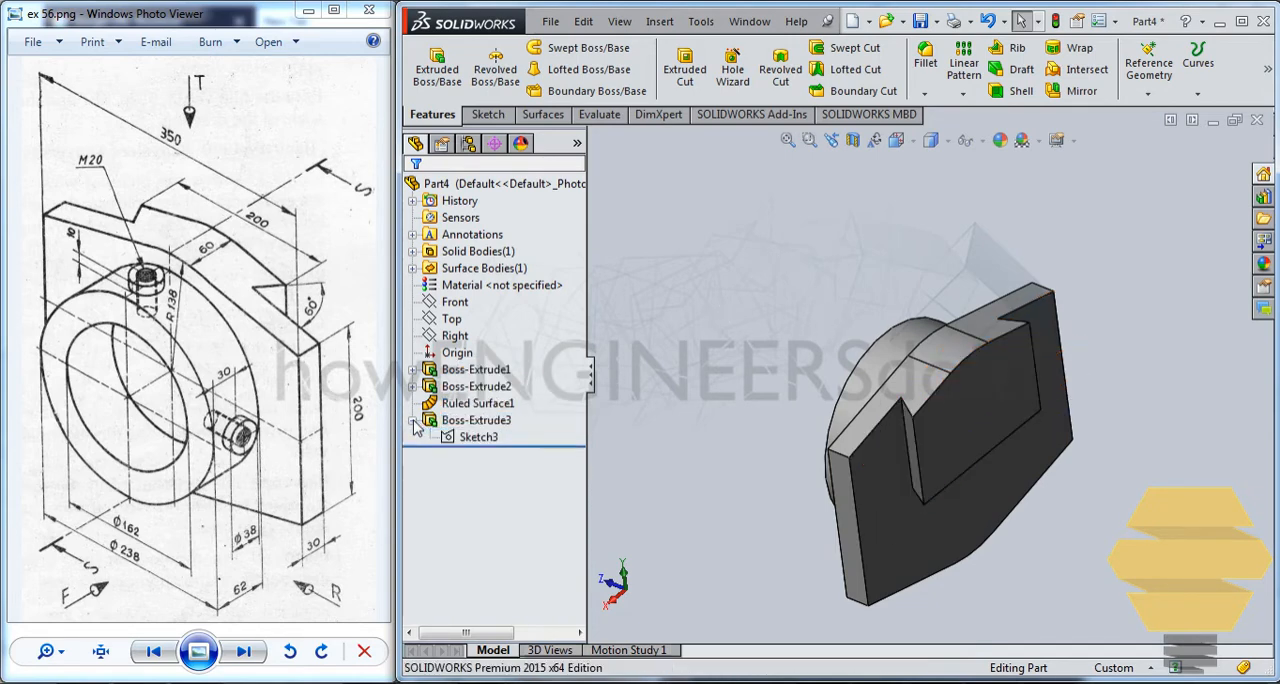
click(470, 437)
middle_drag(730, 233, 742, 210)
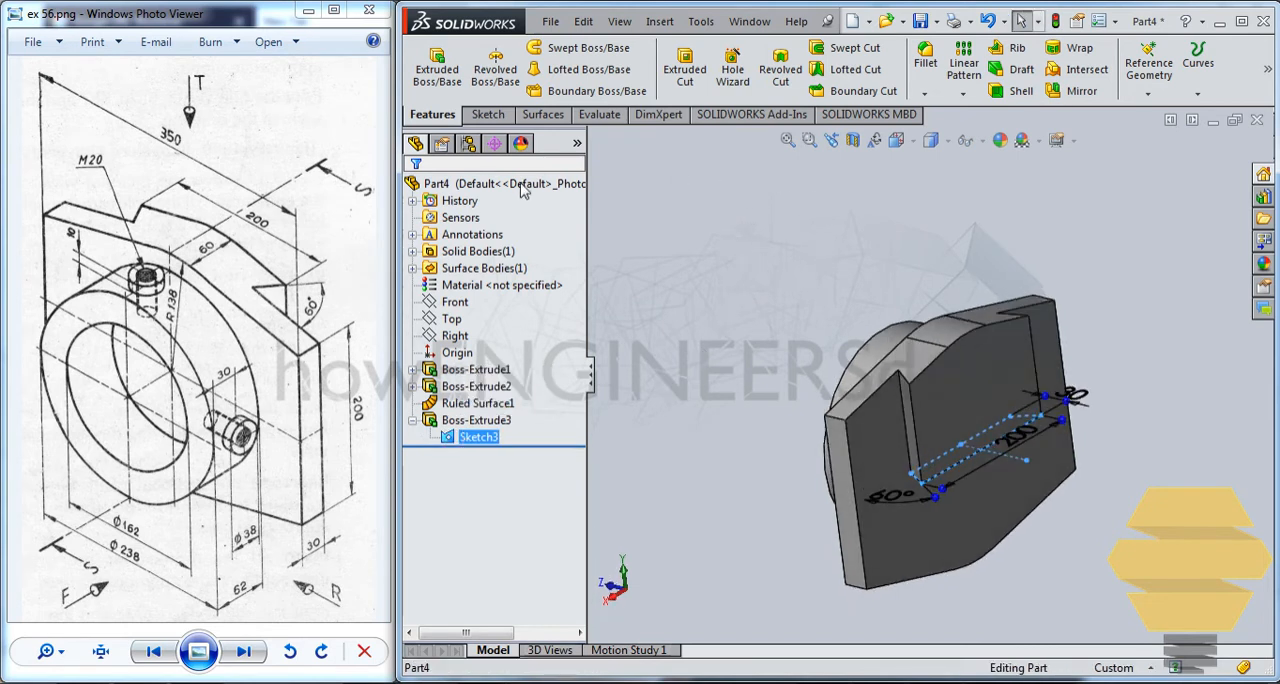
mouse_move(841, 310)
middle_down()
mouse_move(834, 250)
mouse_move(685, 355)
middle_up()
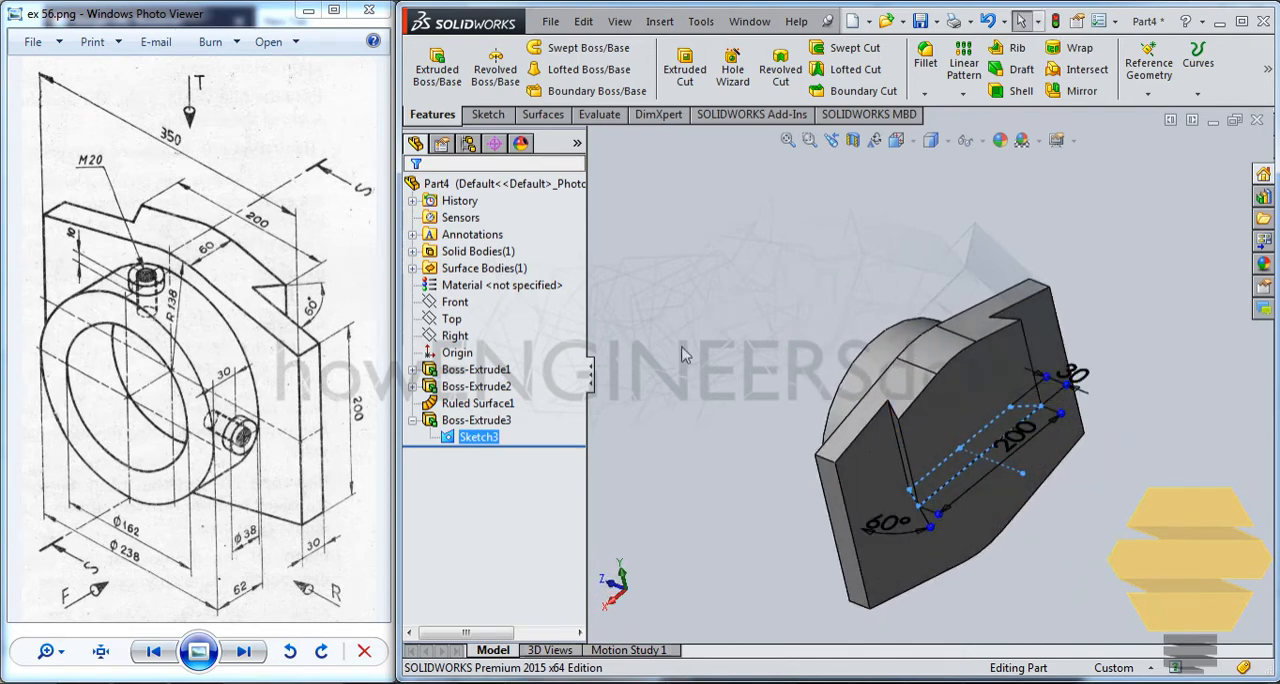
Mirror the ruled surface body about the Top plane to the plate's lower edges.
click(478, 403)
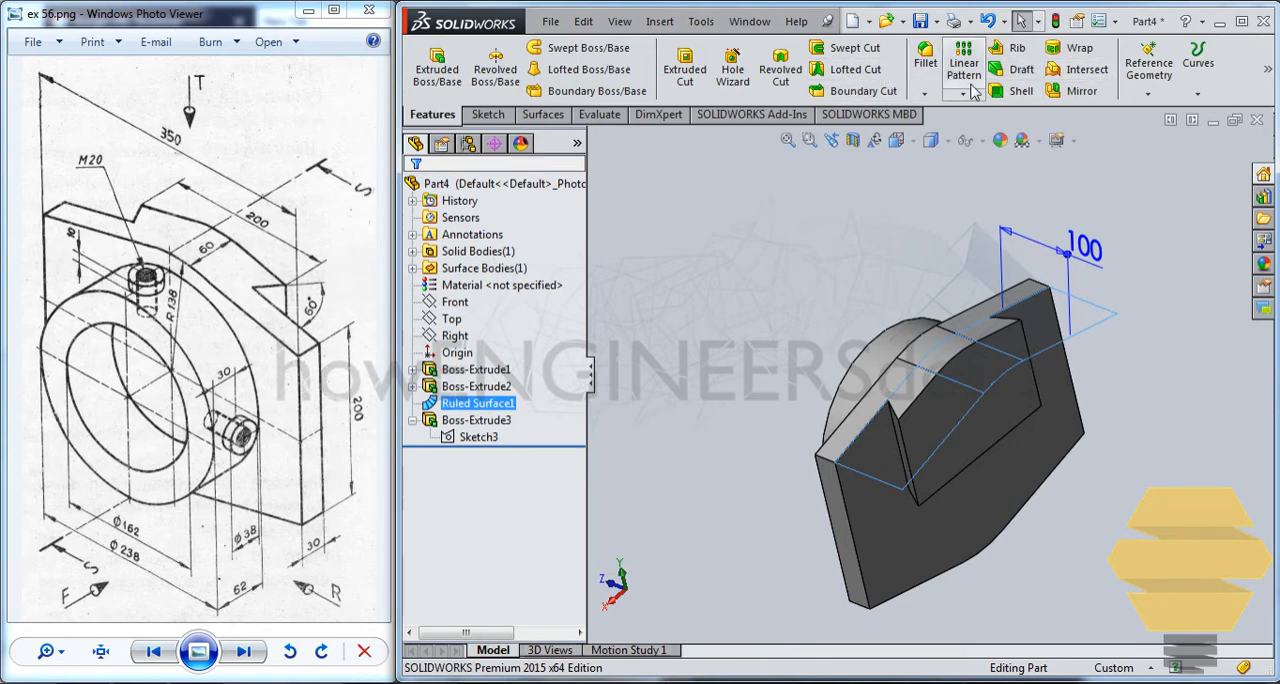
click(1075, 91)
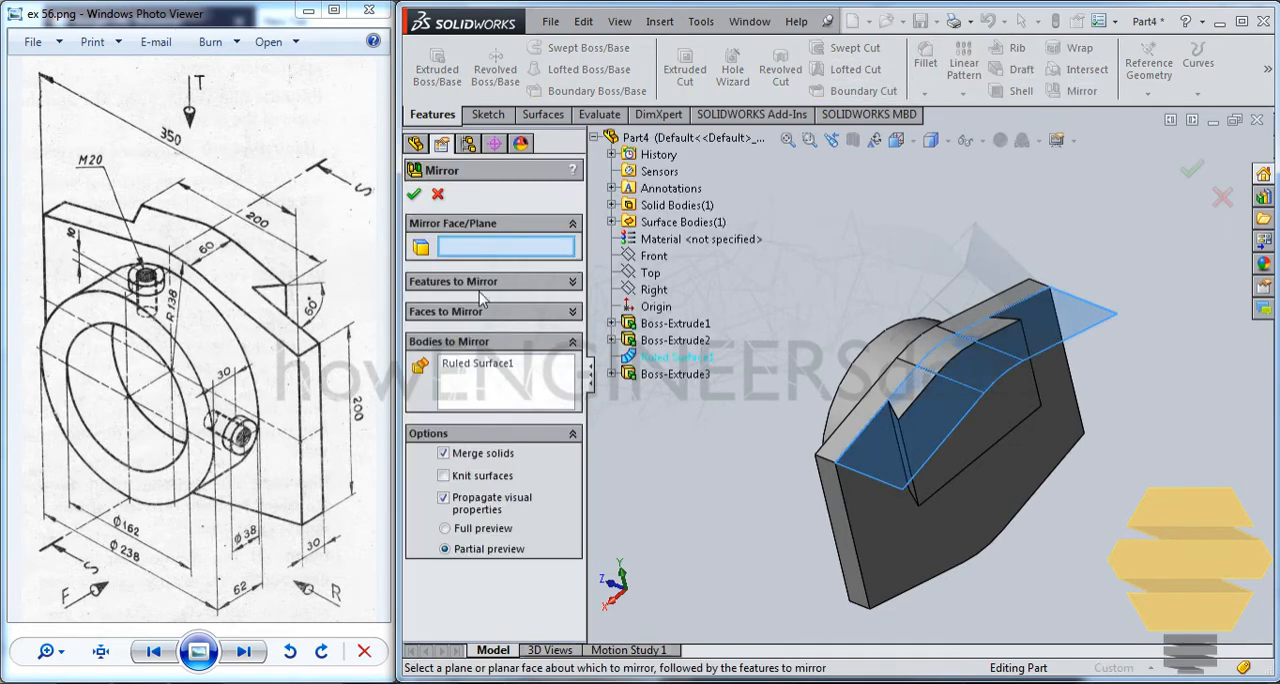
click(650, 273)
click(415, 196)
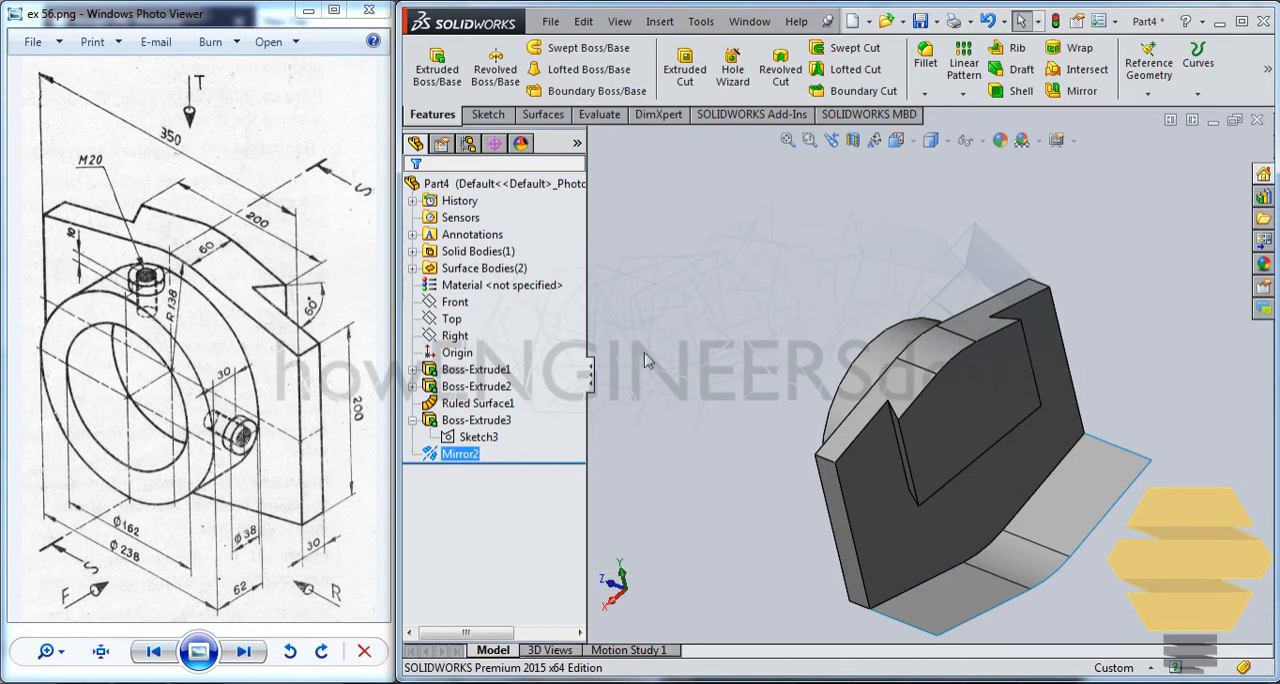
Extrude the dovetail profile sketch downward with the Up To Surface end condition, ending at the mirrored ruled surface, with merged result.
click(482, 439)
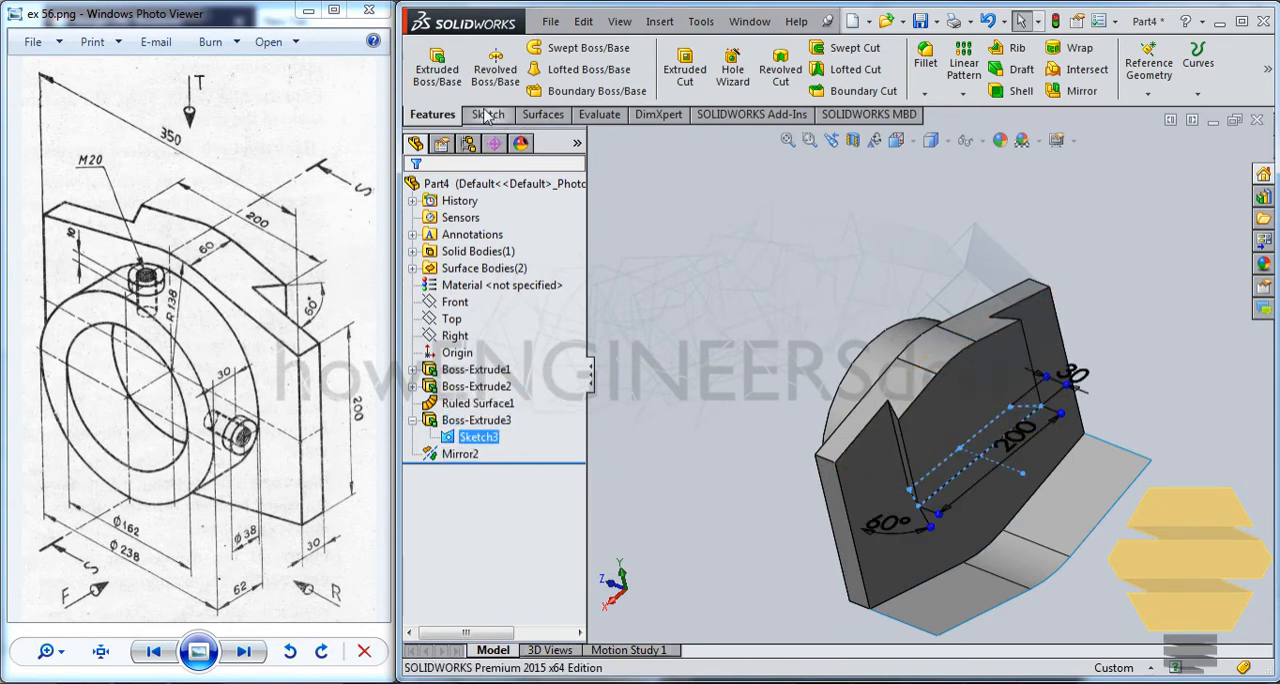
click(437, 68)
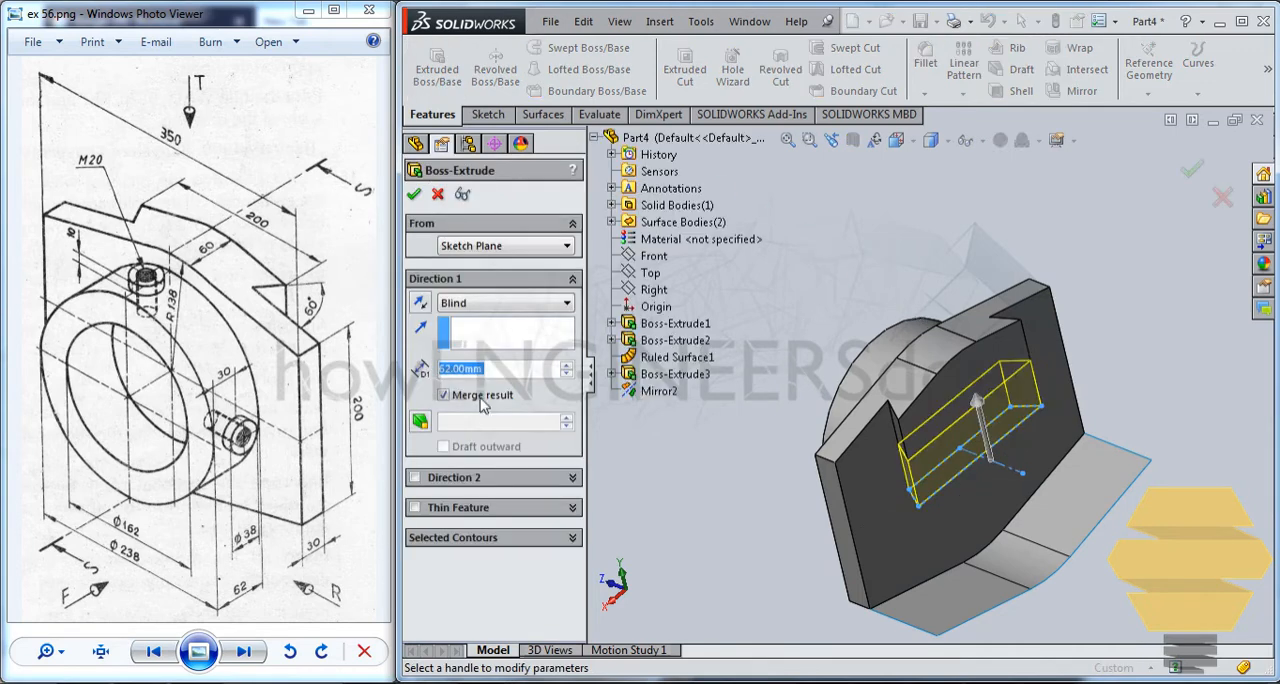
click(421, 302)
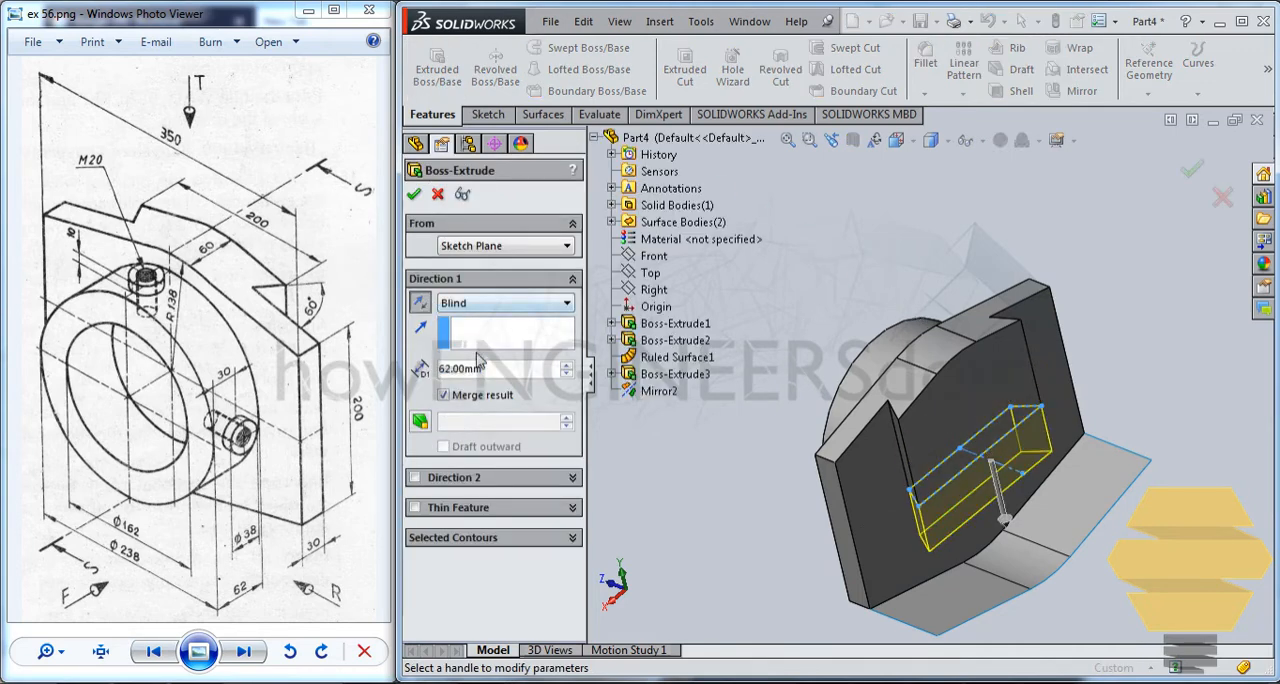
click(487, 306)
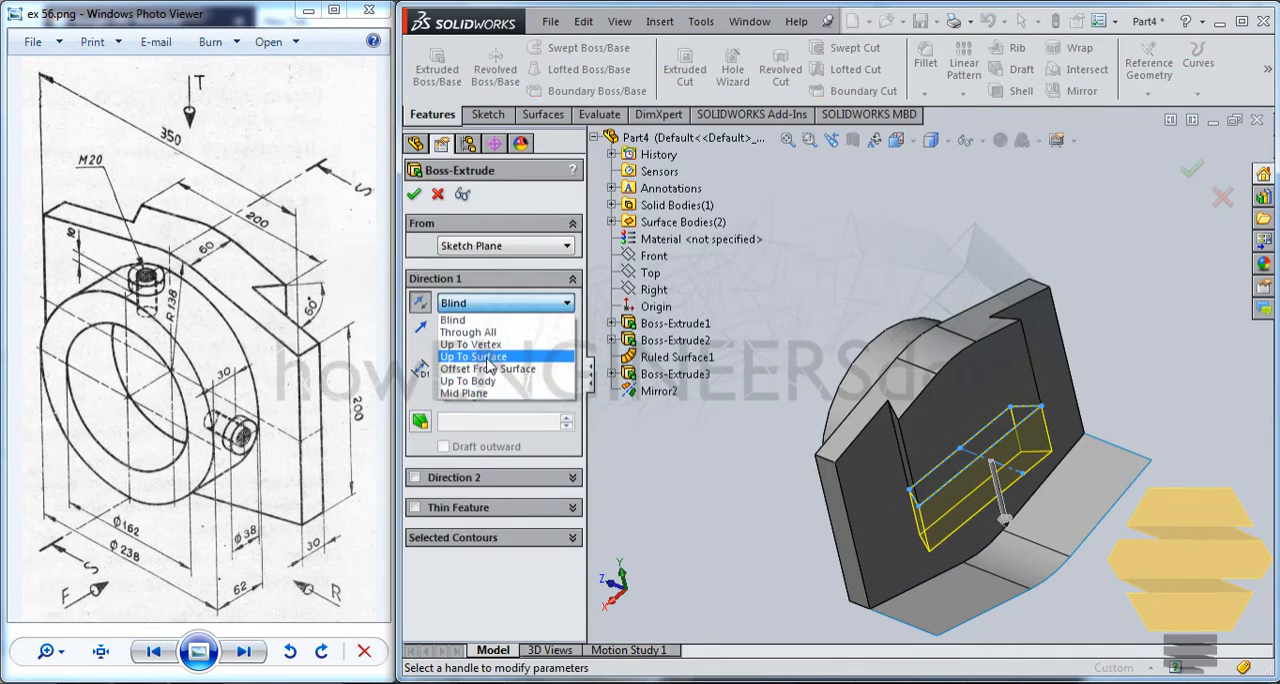
click(488, 357)
click(1074, 522)
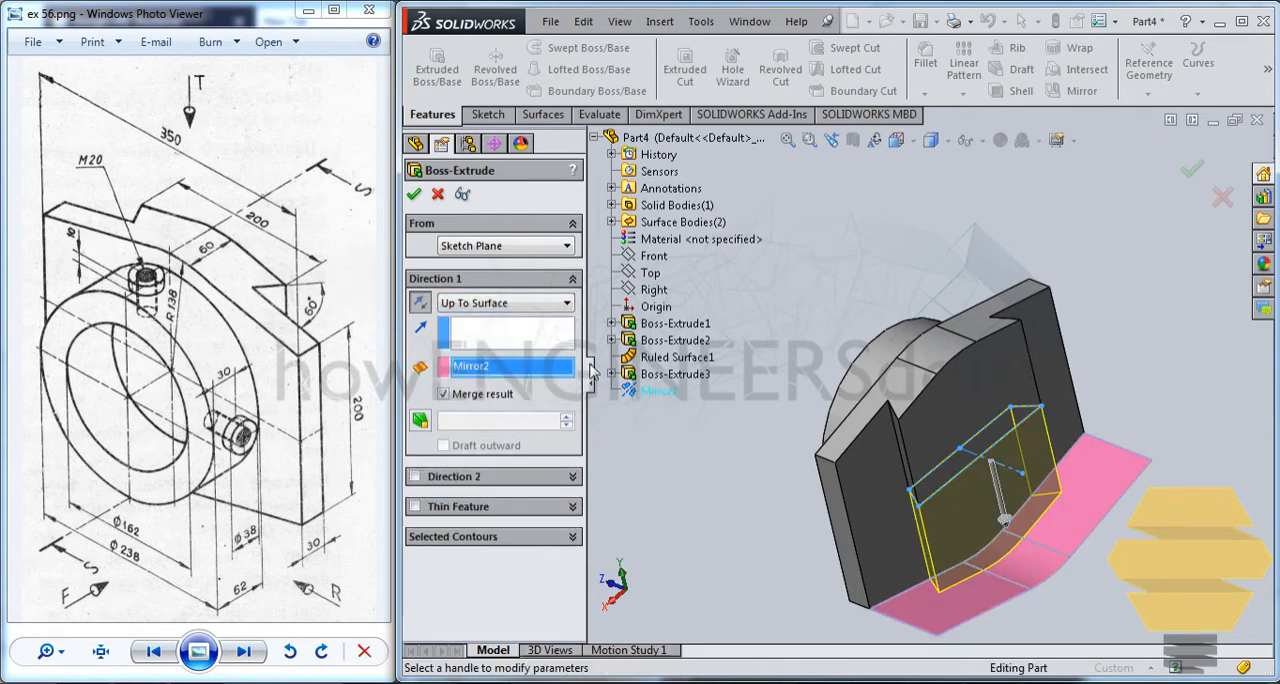
click(414, 195)
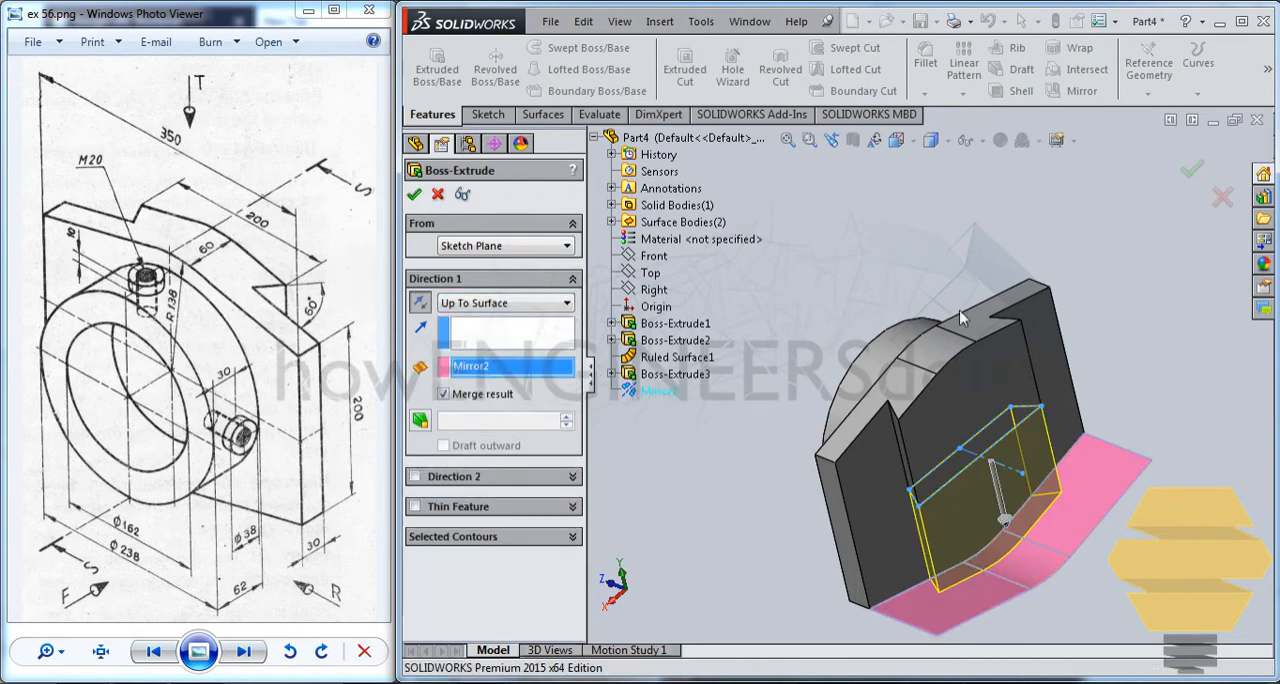
Hide the mirrored ruled surface below the dovetail.
ctrl+click(475, 456)
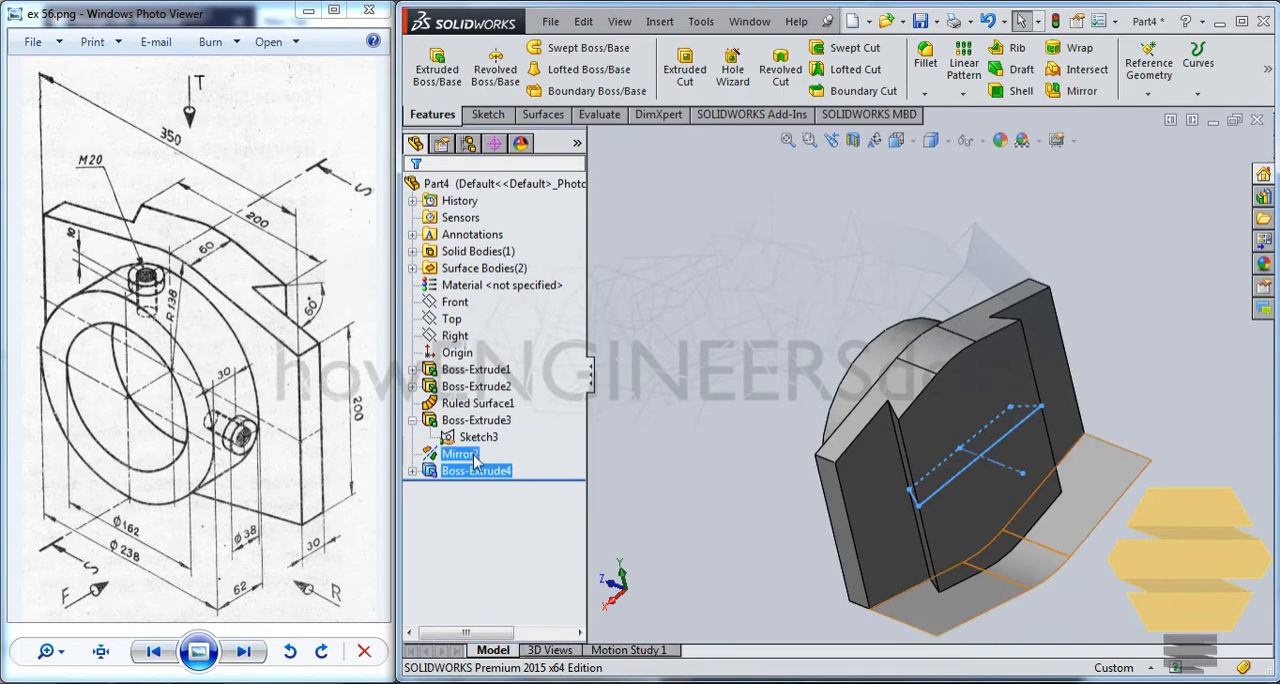
right_click(477, 454)
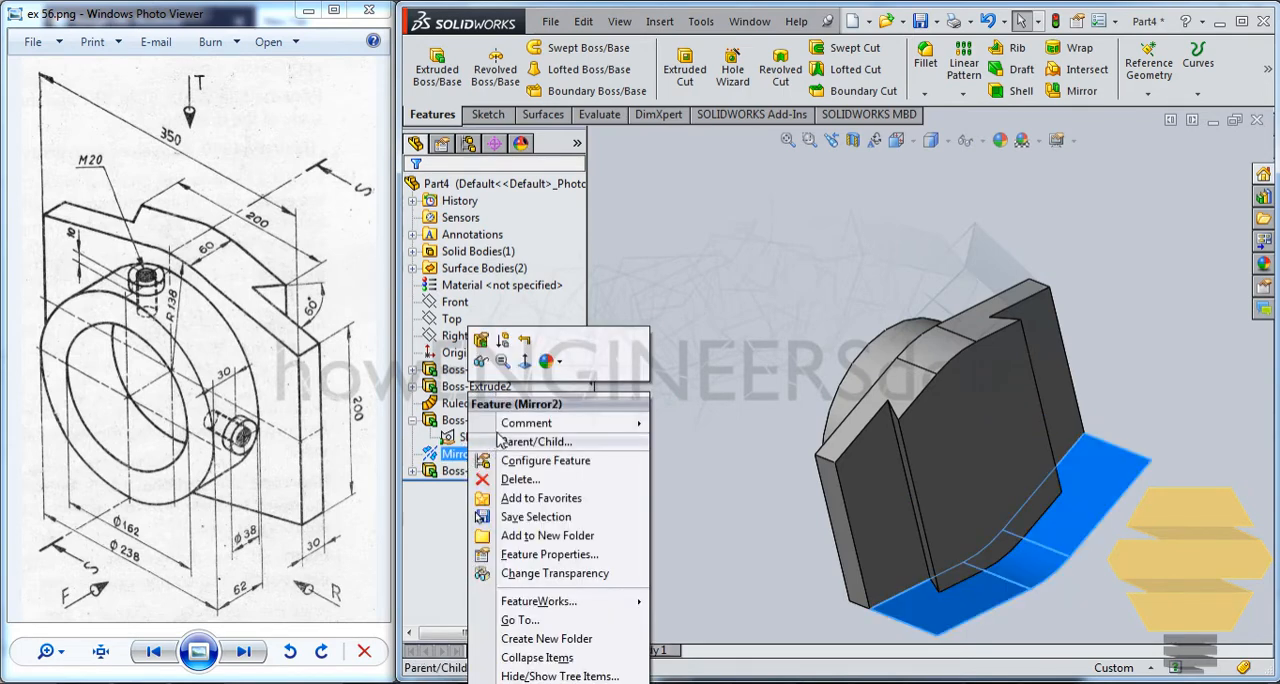
click(484, 364)
click(809, 268)
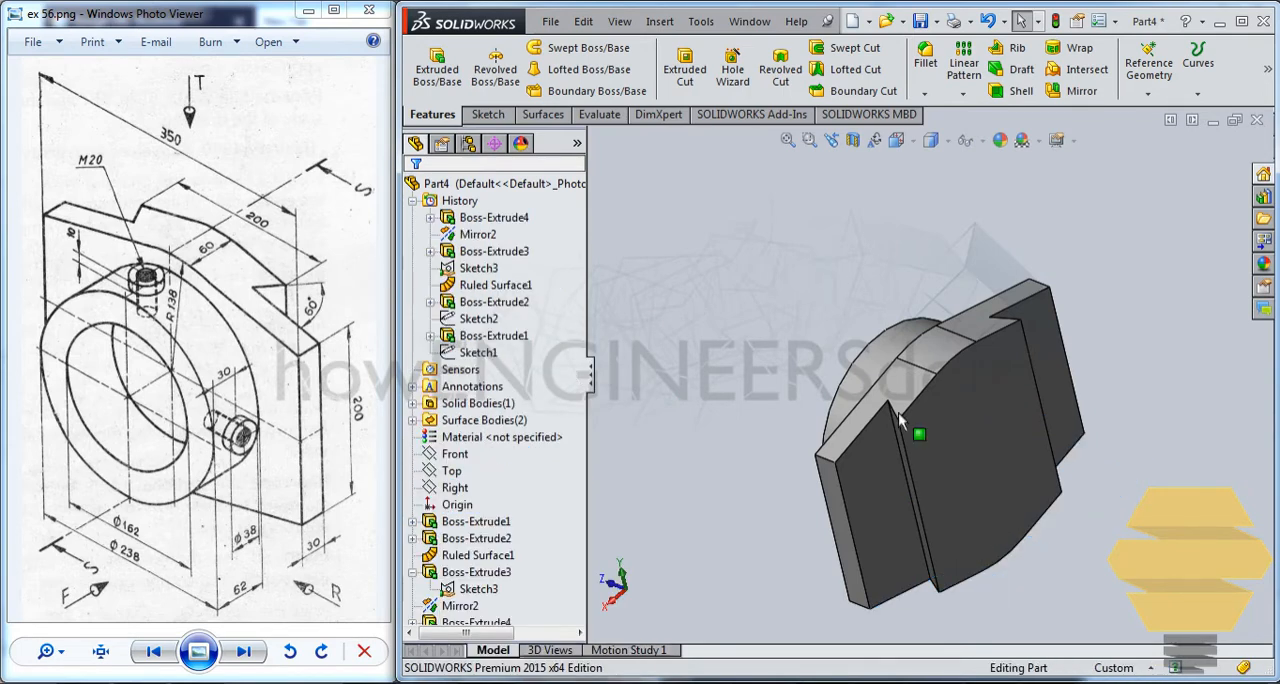
Examine the ring's outer cylindrical face and the completed dovetail from the front and back of the part.
mouse_move(906, 526)
middle_down()
mouse_move(1035, 480)
mouse_move(1019, 454)
middle_up()
middle_drag(900, 491, 860, 510)
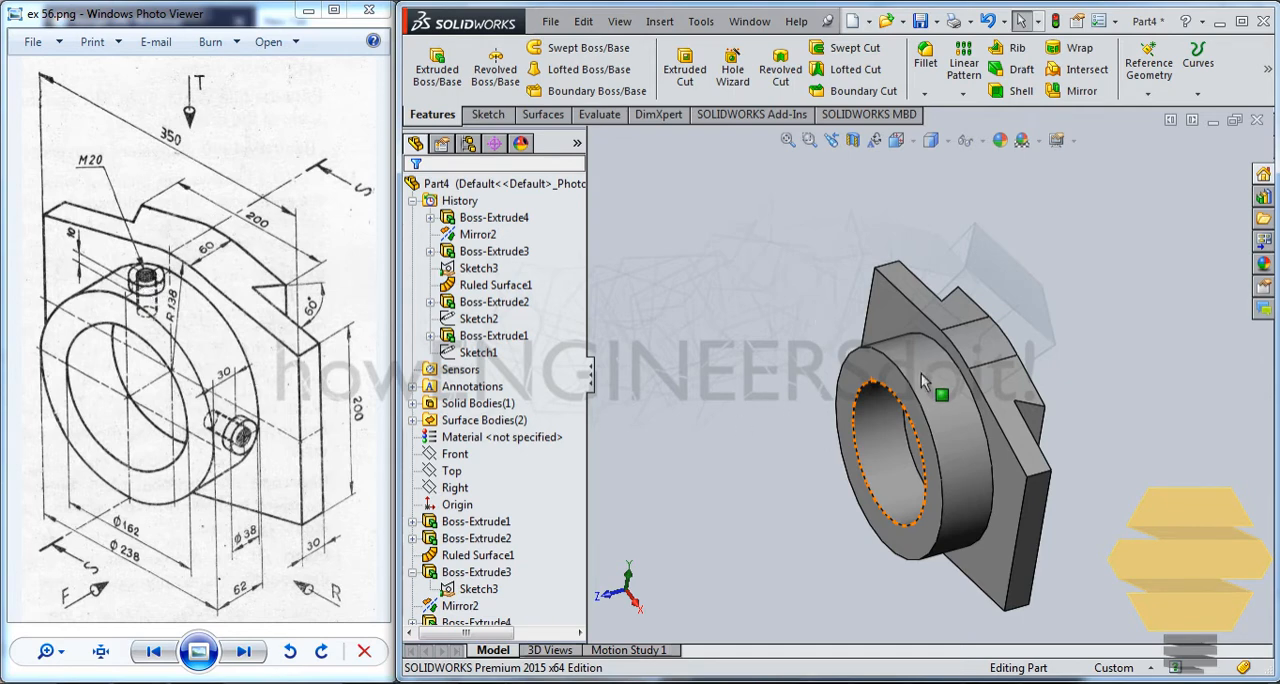
scroll(918, 418, up, 3)
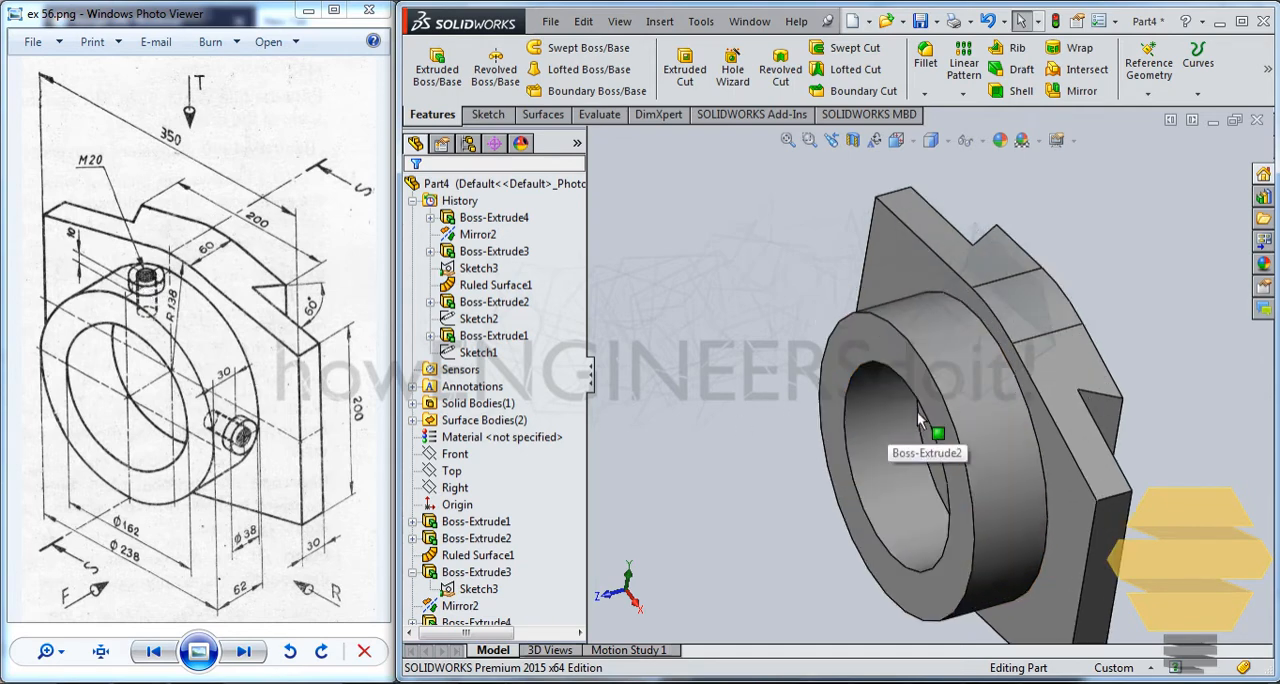
scroll(919, 414, up, 3)
scroll(964, 400, down, 3)
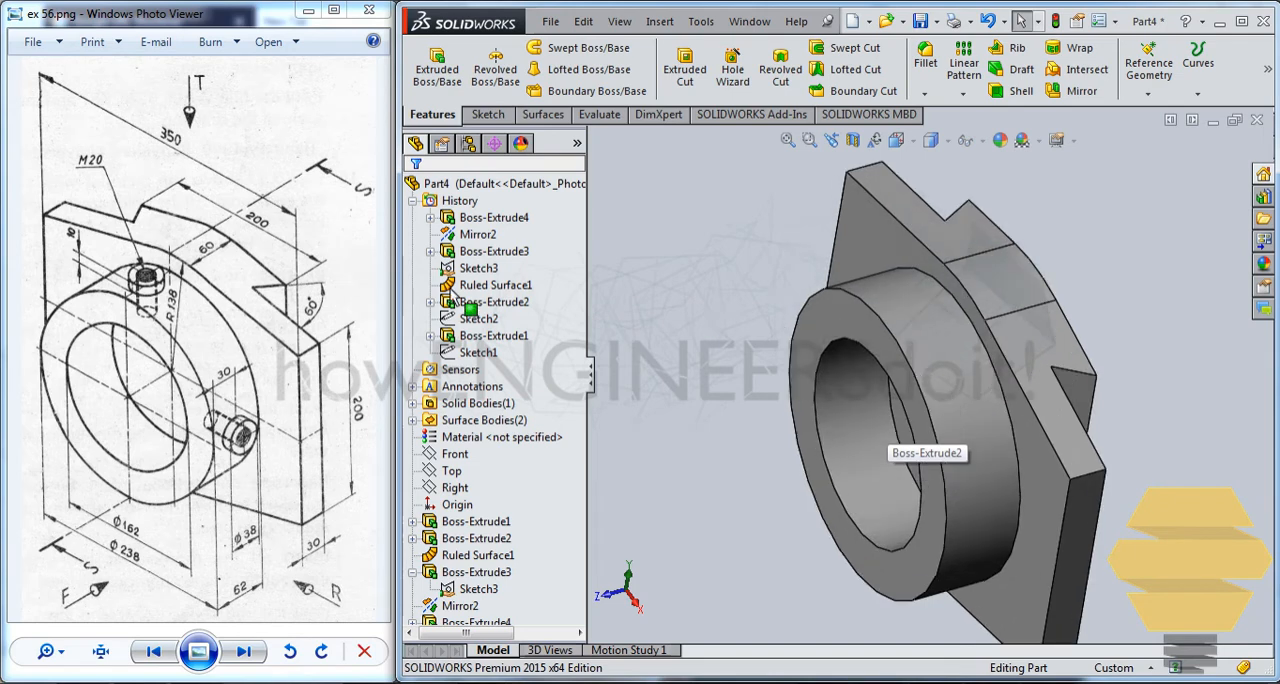
click(934, 318)
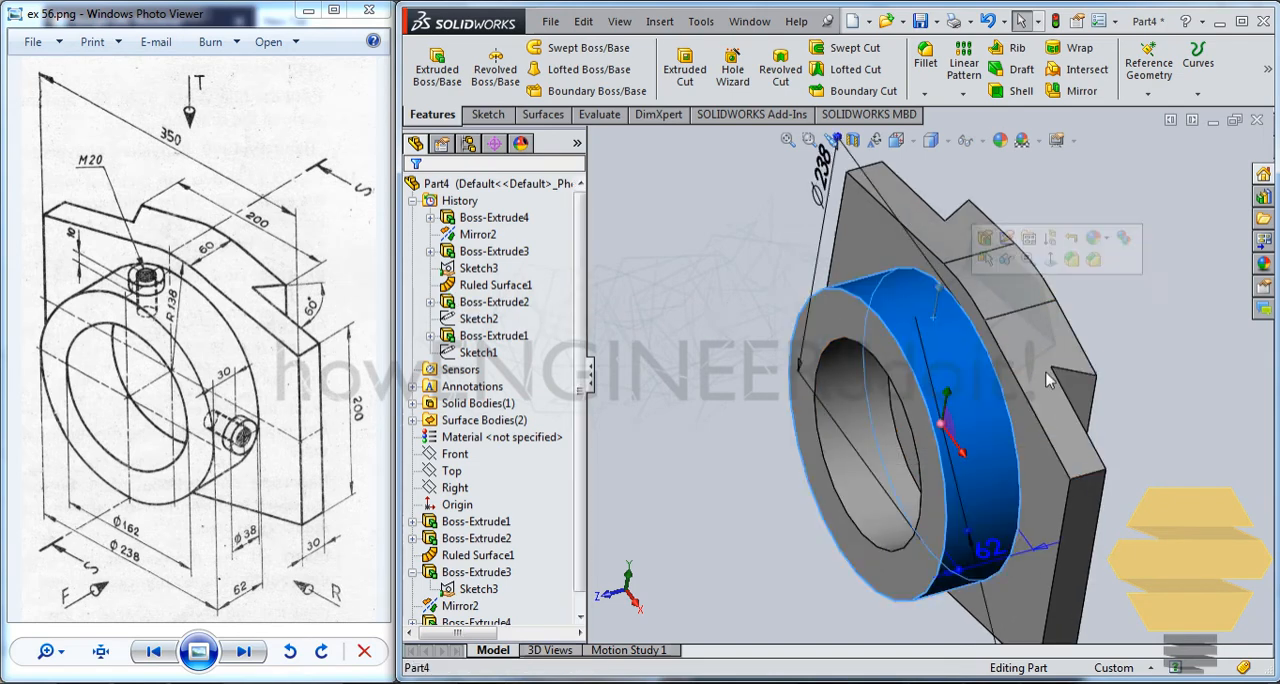
click(737, 247)
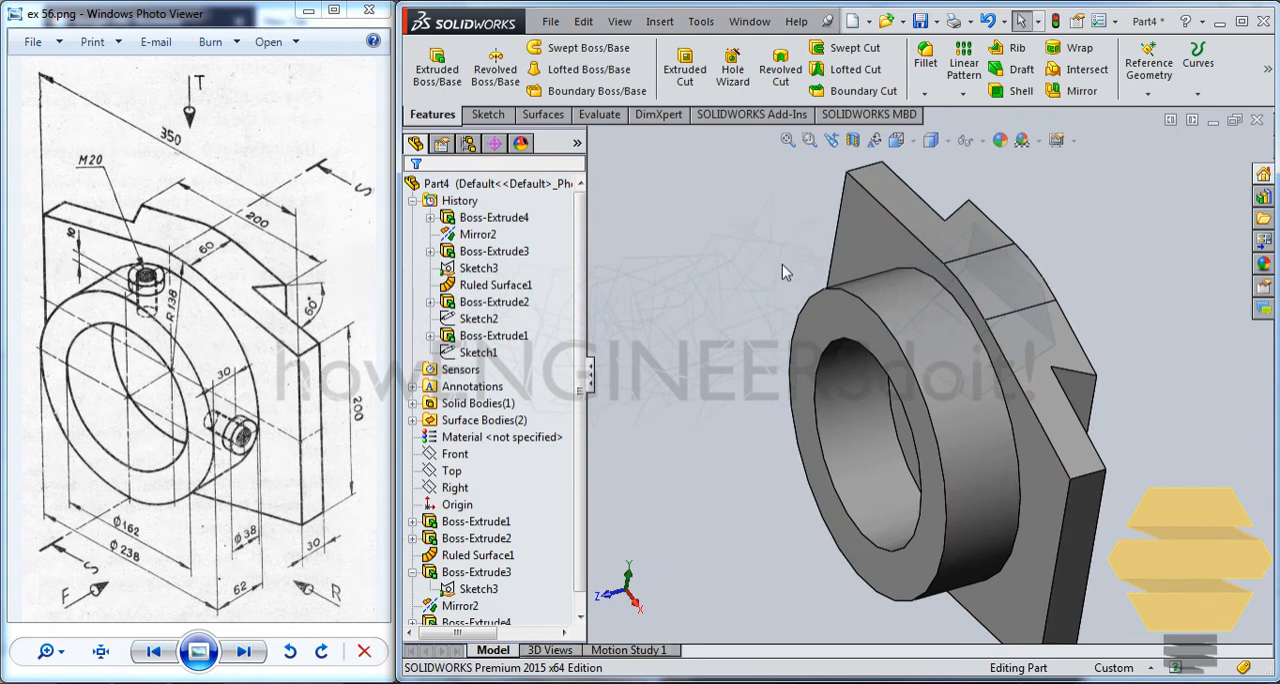
scroll(782, 264, up, 2)
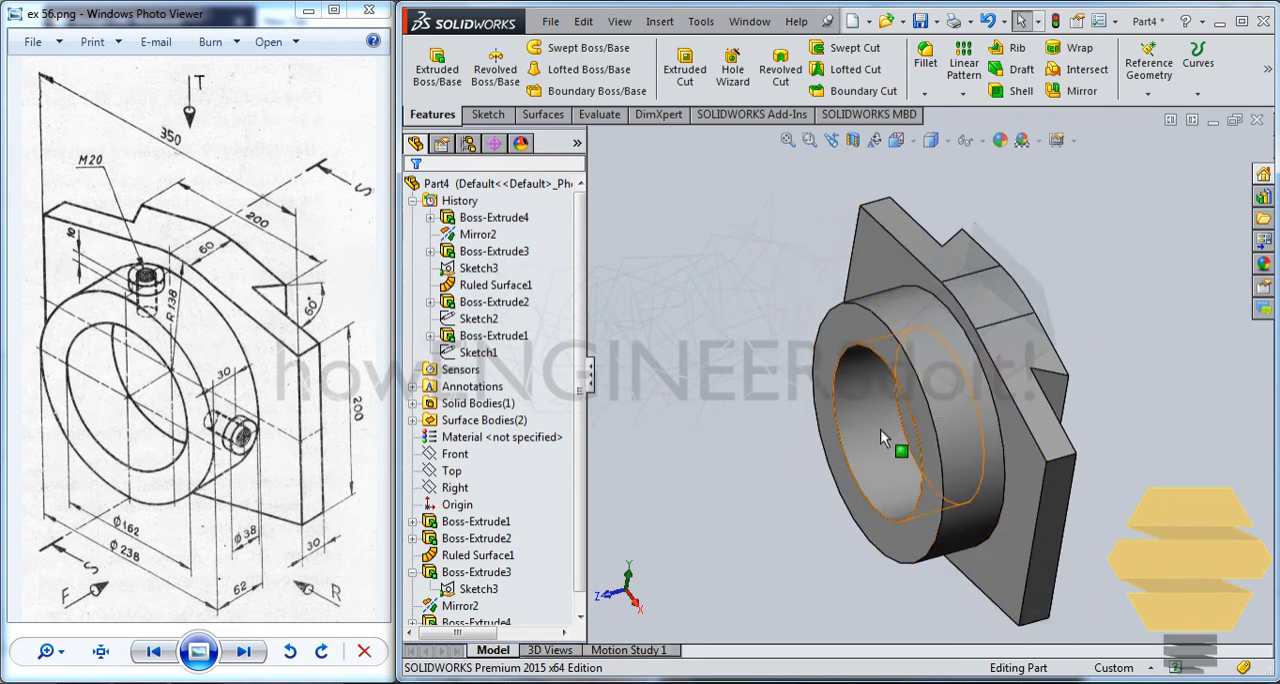
click(487, 114)
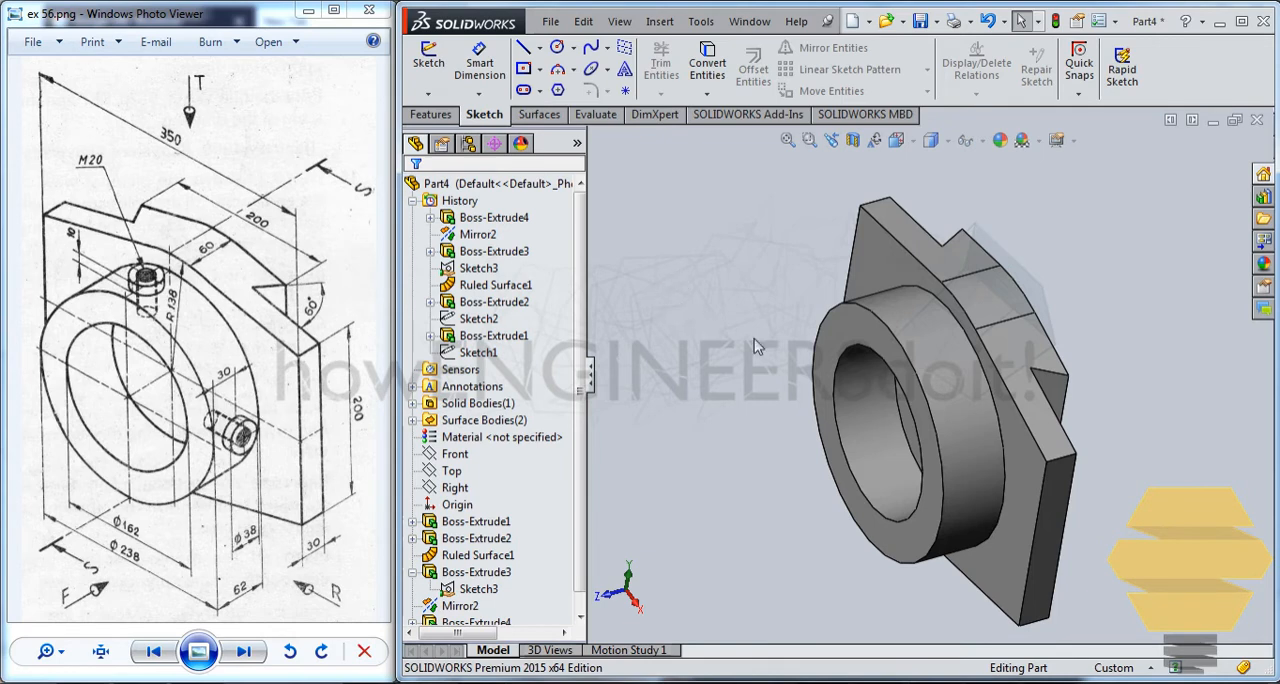
middle_drag(933, 380, 700, 270)
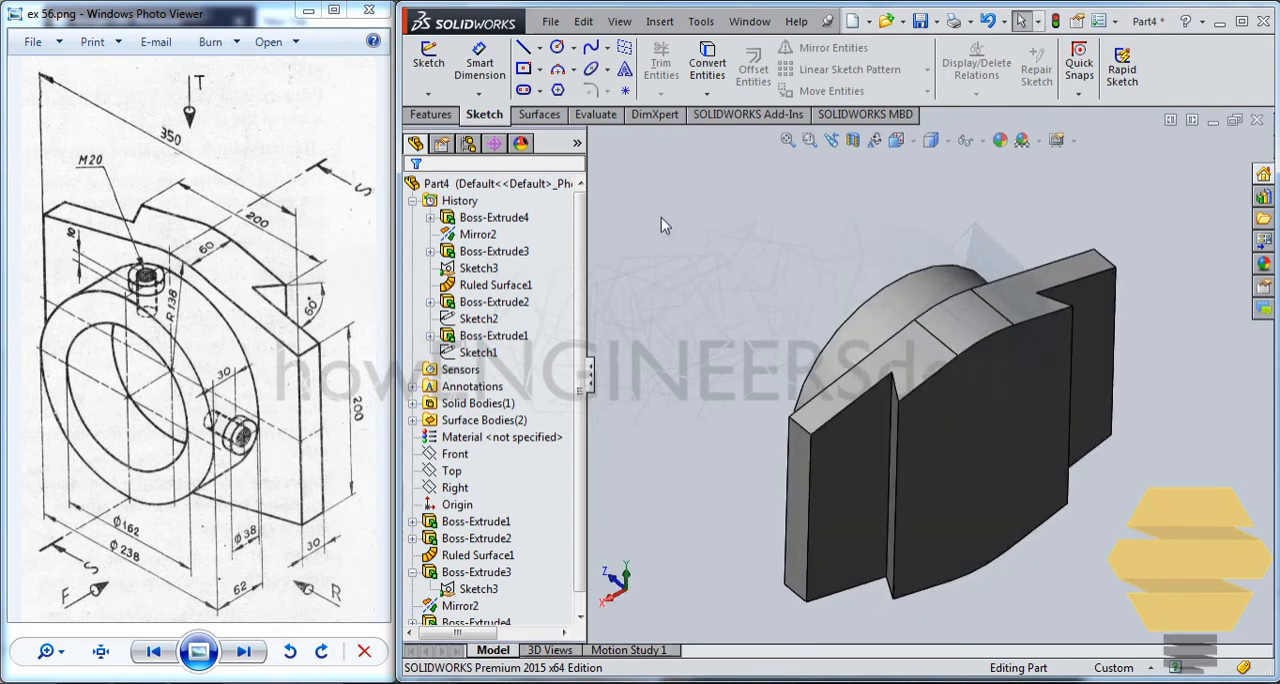
Create a reference plane offset 200 mm above the Top plane.
click(412, 200)
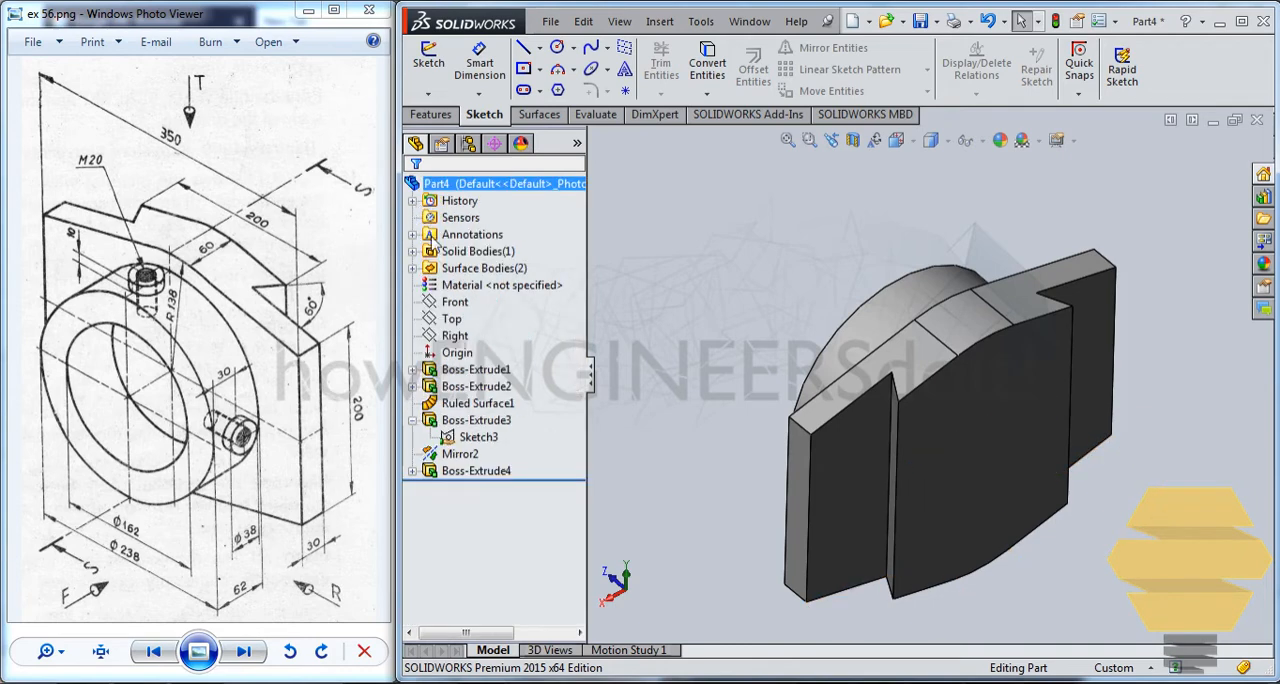
click(452, 335)
click(451, 319)
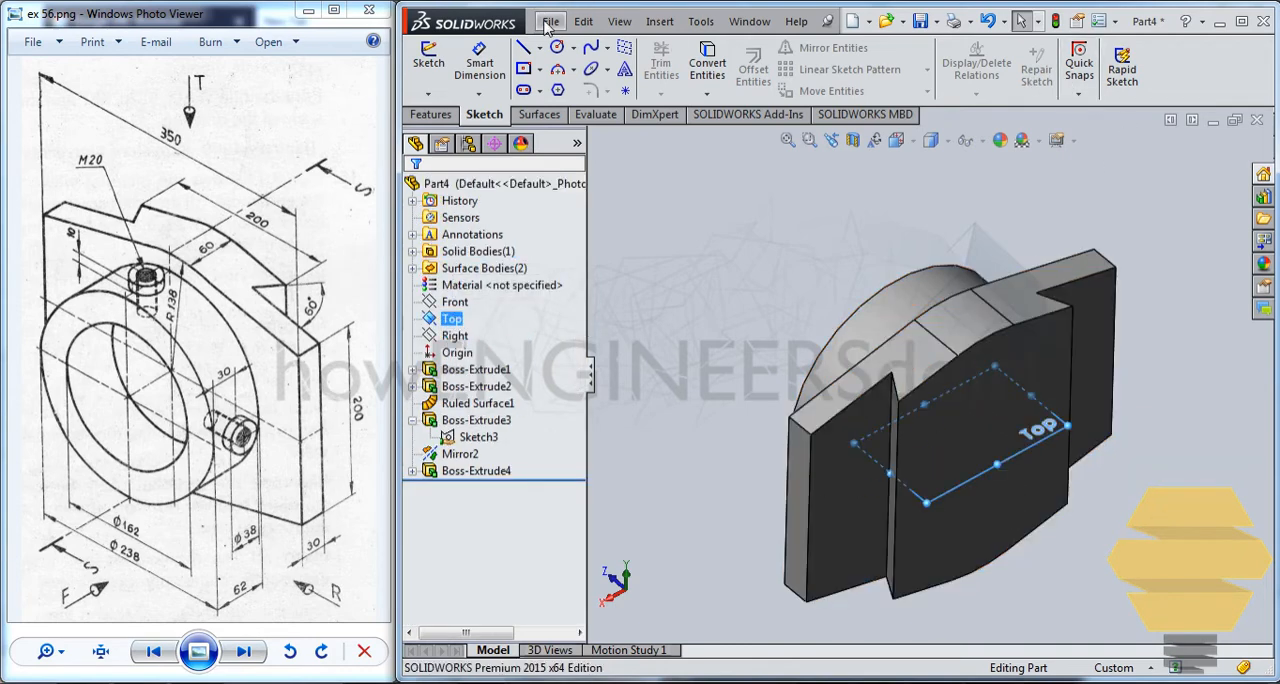
click(538, 116)
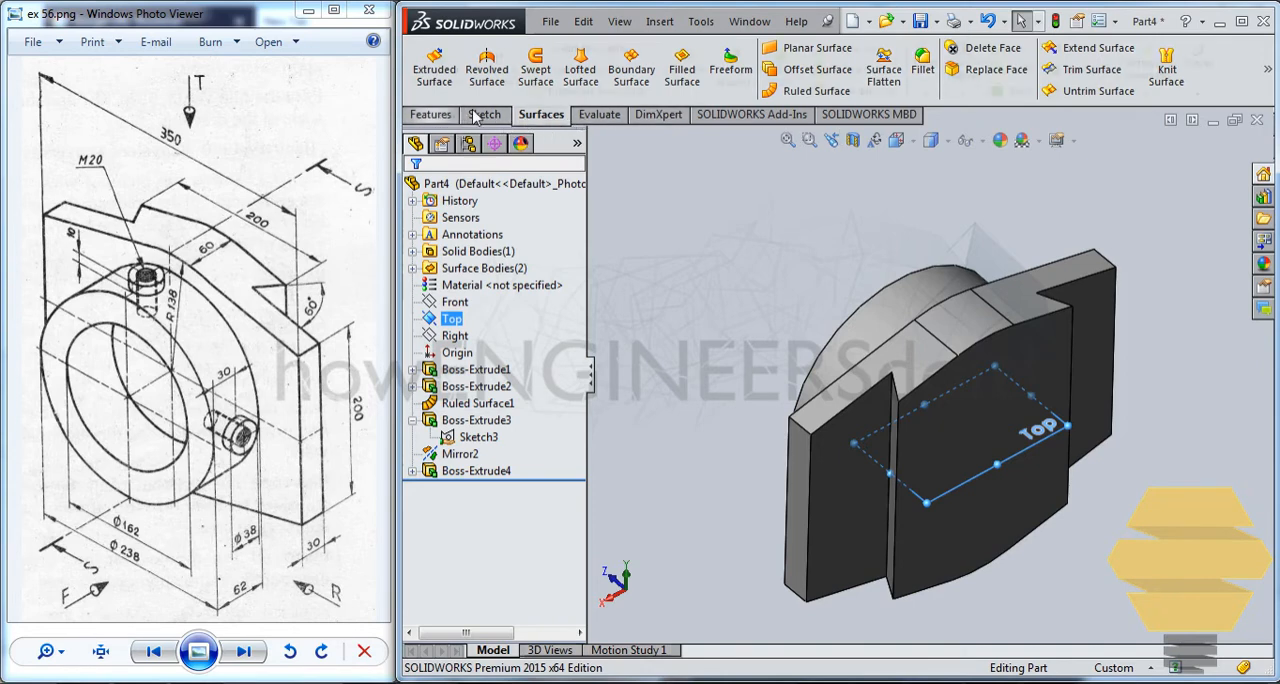
click(432, 114)
click(1147, 94)
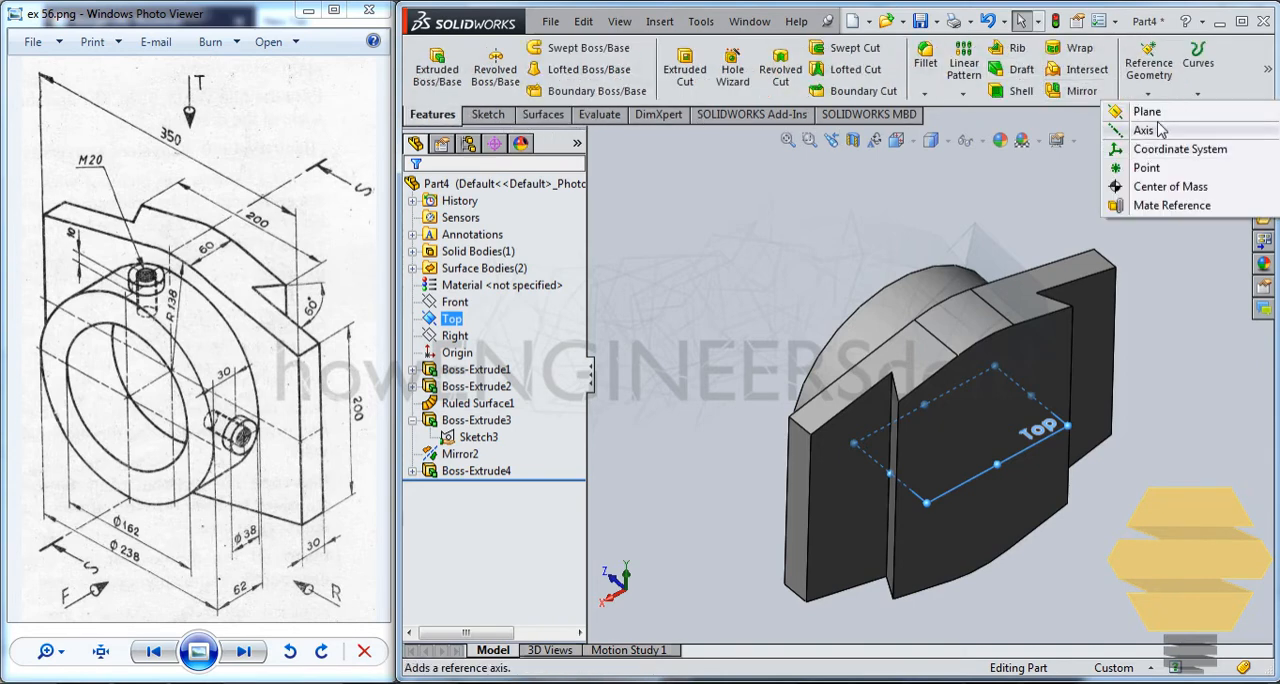
click(1150, 209)
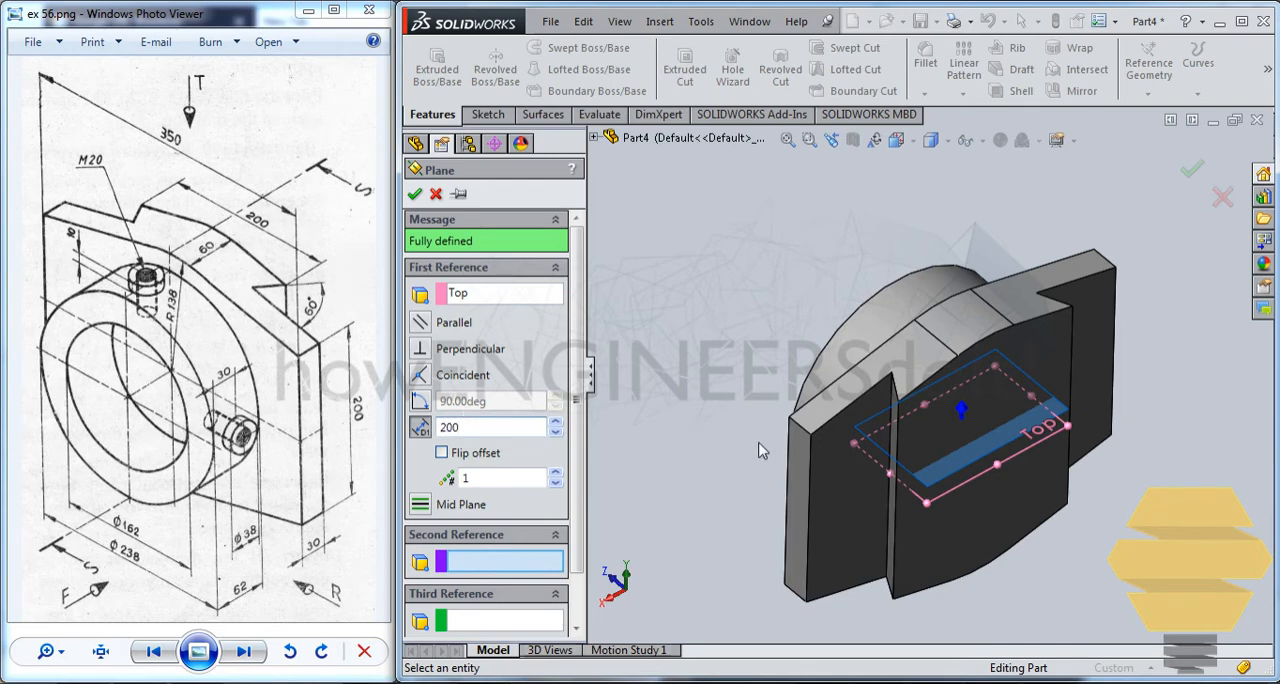
middle_drag(894, 434, 778, 482)
click(415, 195)
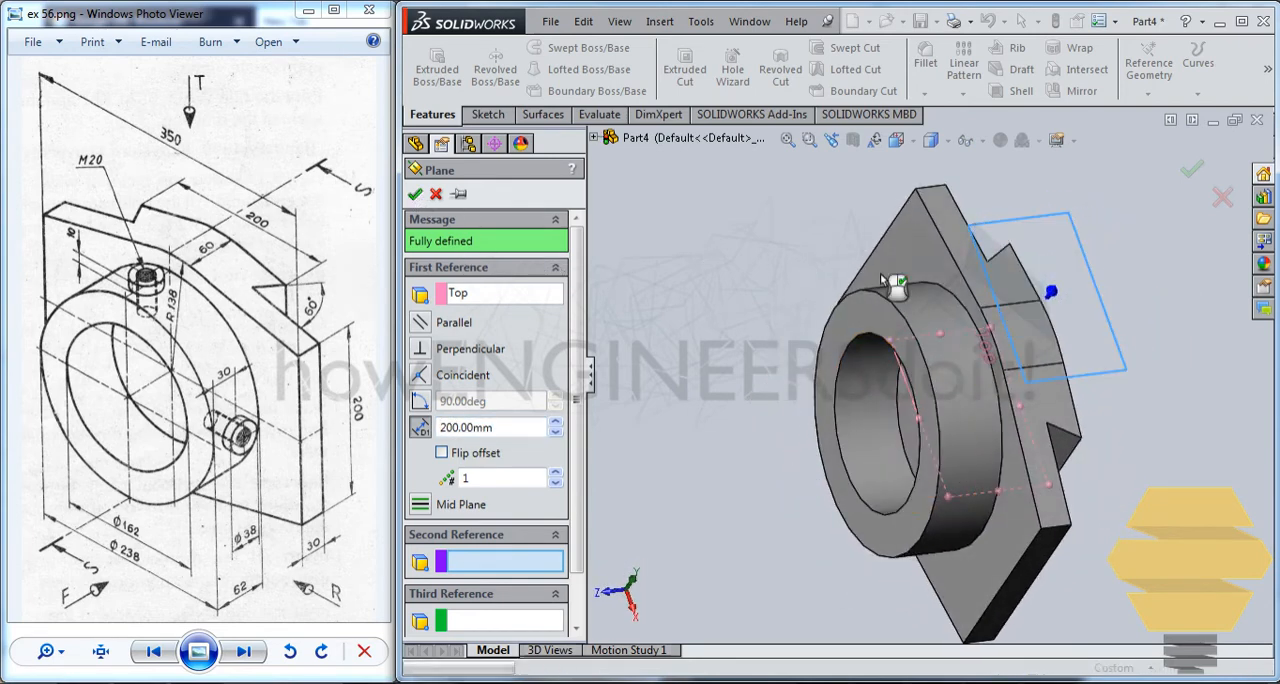
Start a sketch on the new offset plane and draw a circle about 34.5 mm in diameter over the ring, vertically aligned with the origin.
middle_drag(882, 280, 854, 285)
click(1014, 212)
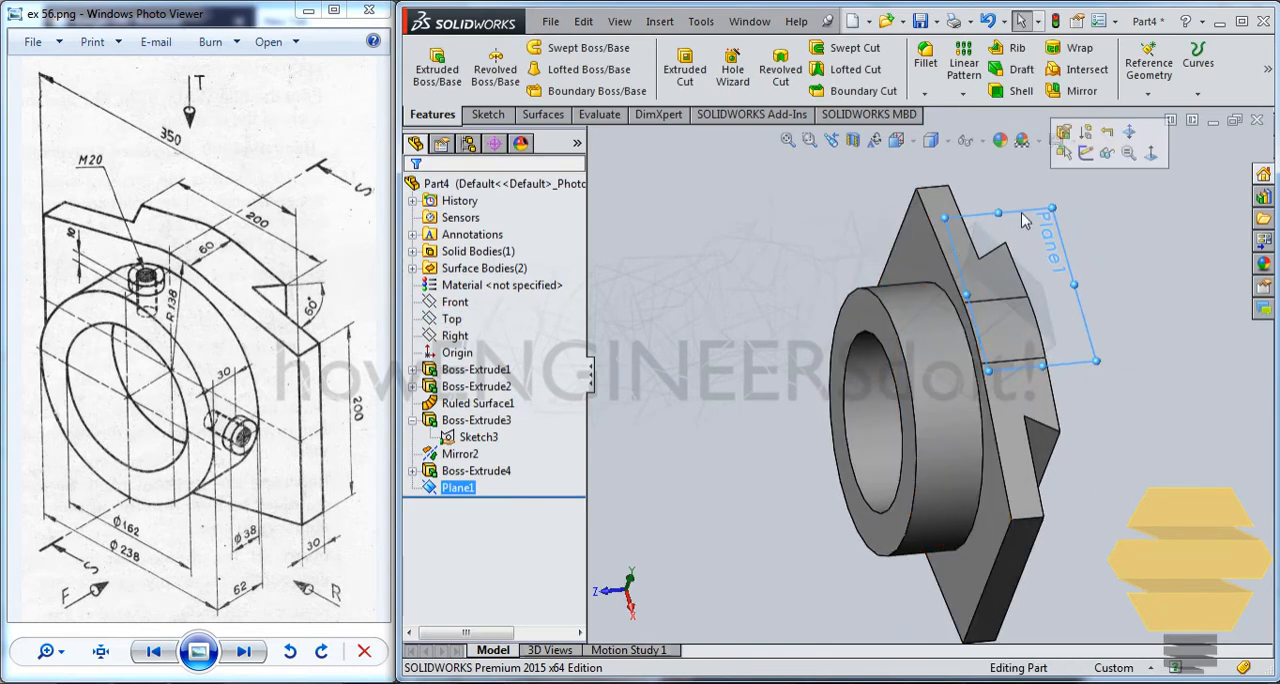
click(1066, 155)
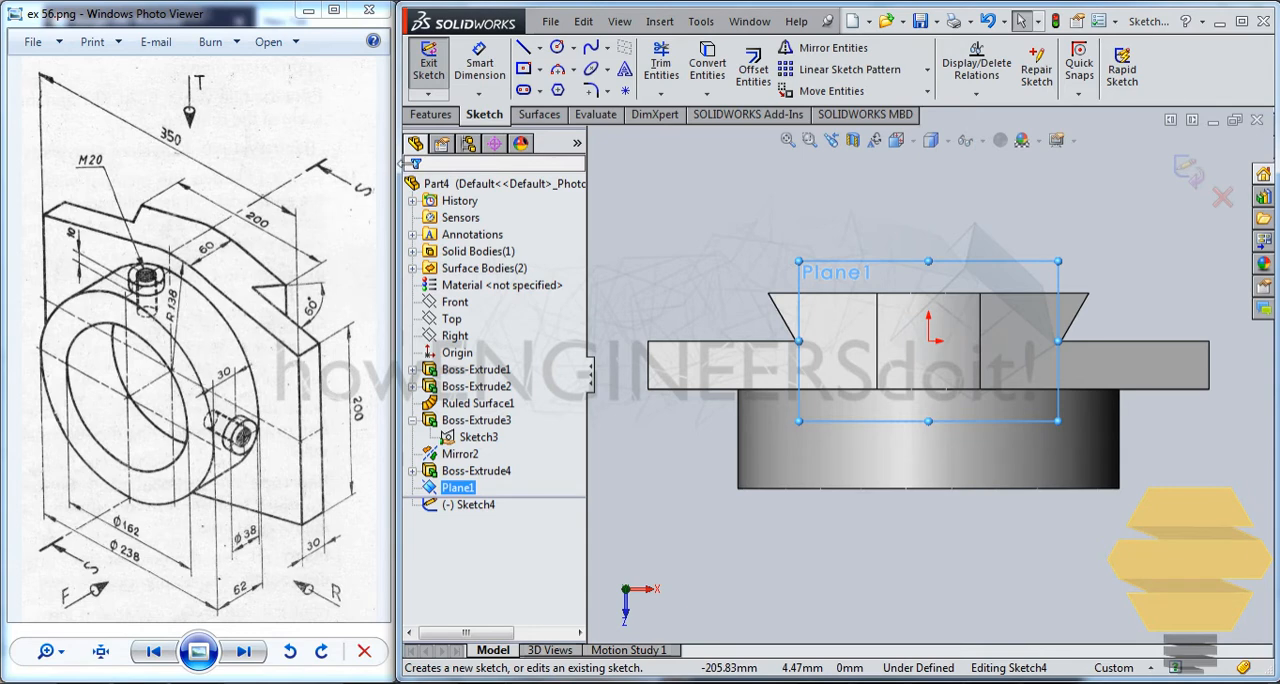
click(555, 50)
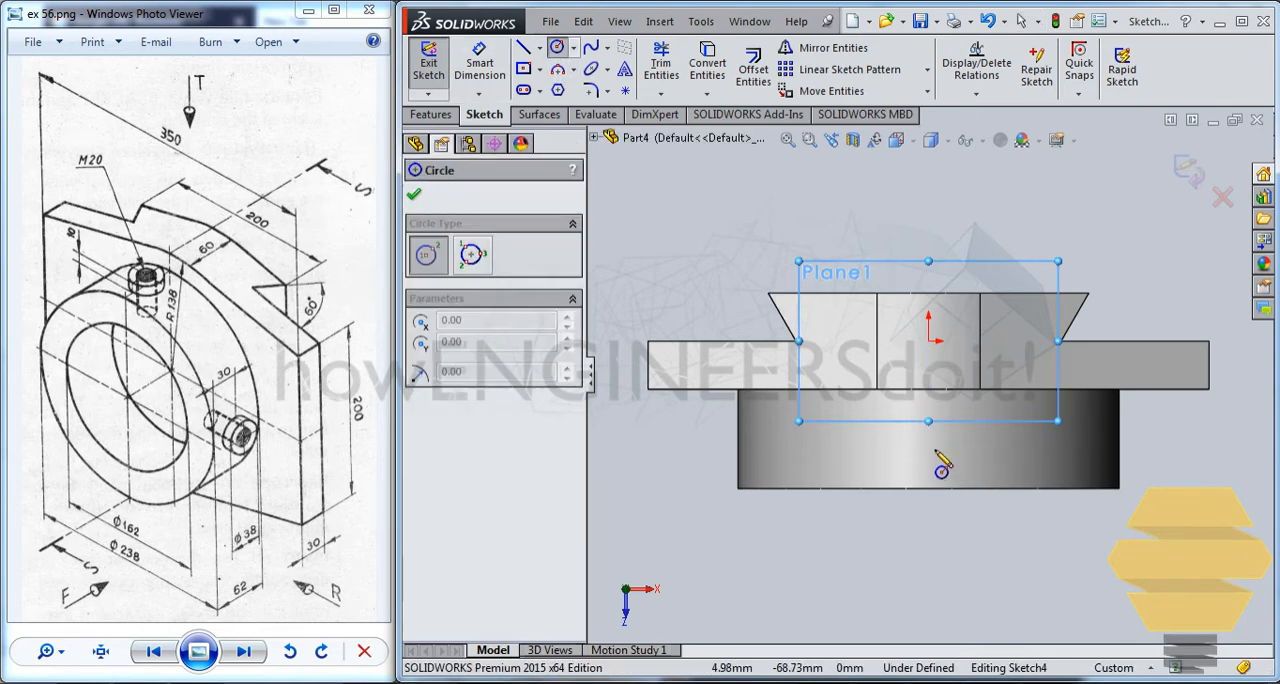
click(928, 435)
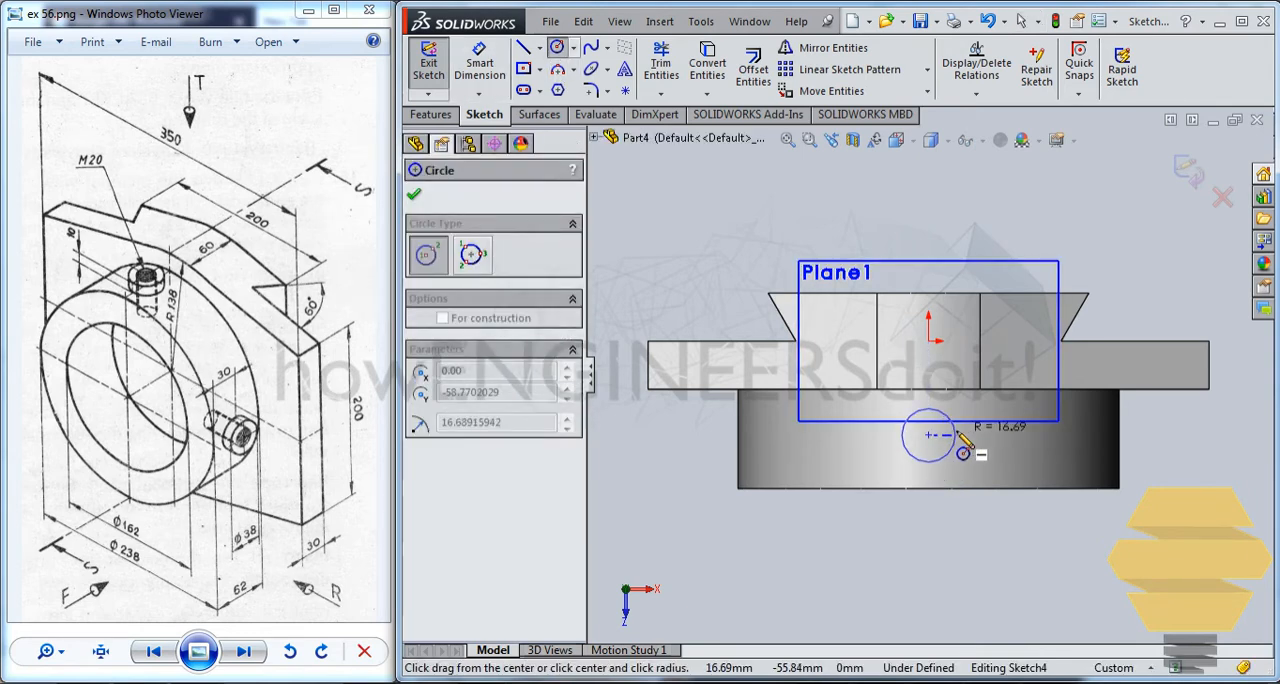
click(952, 452)
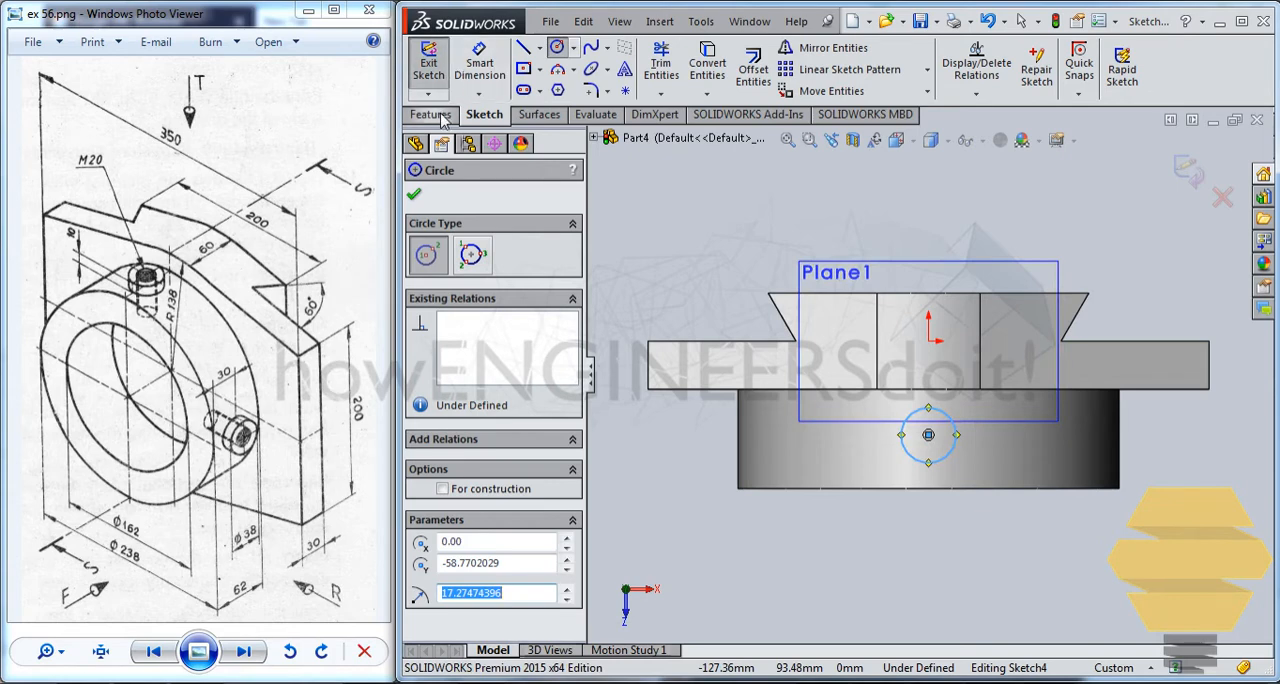
Dimension the circle's diameter as 20 mm.
click(480, 65)
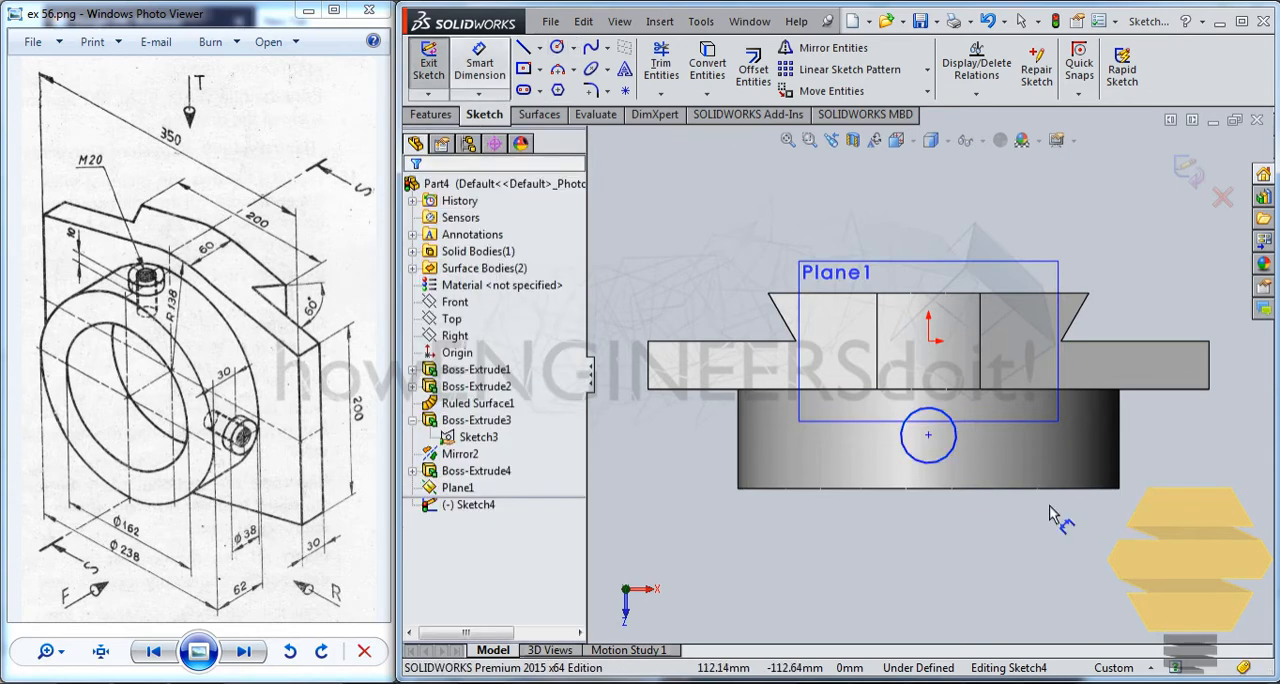
click(947, 456)
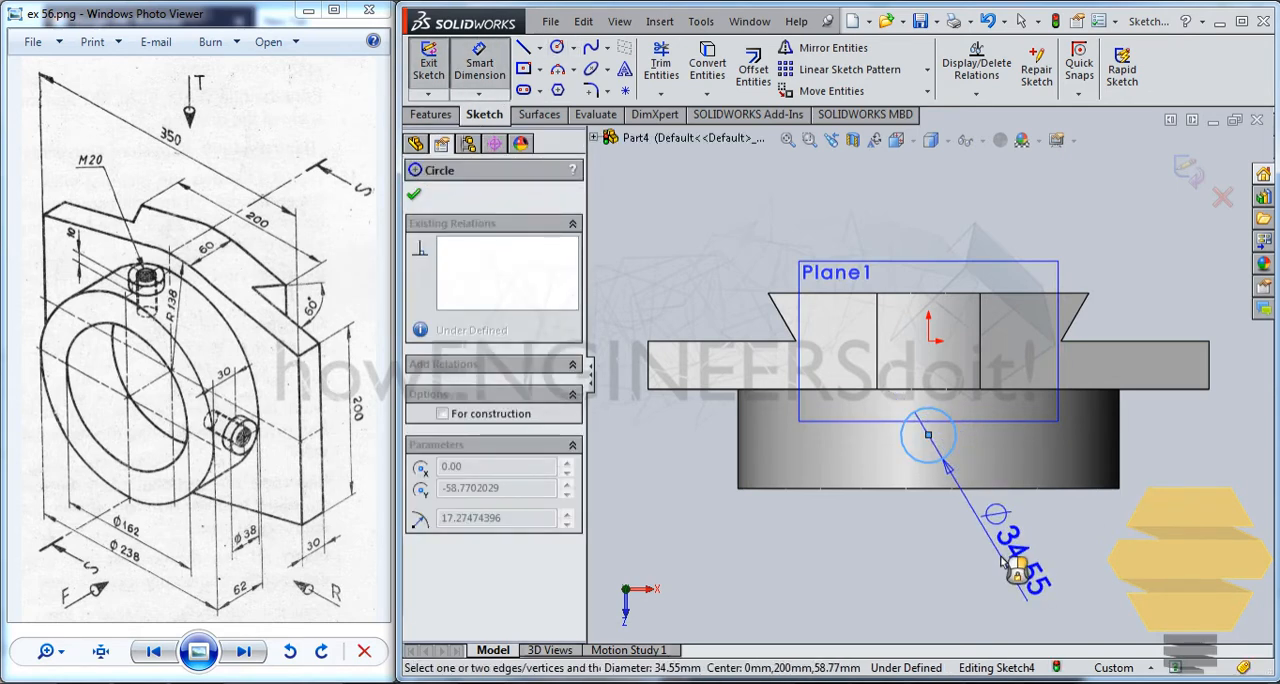
click(1018, 564)
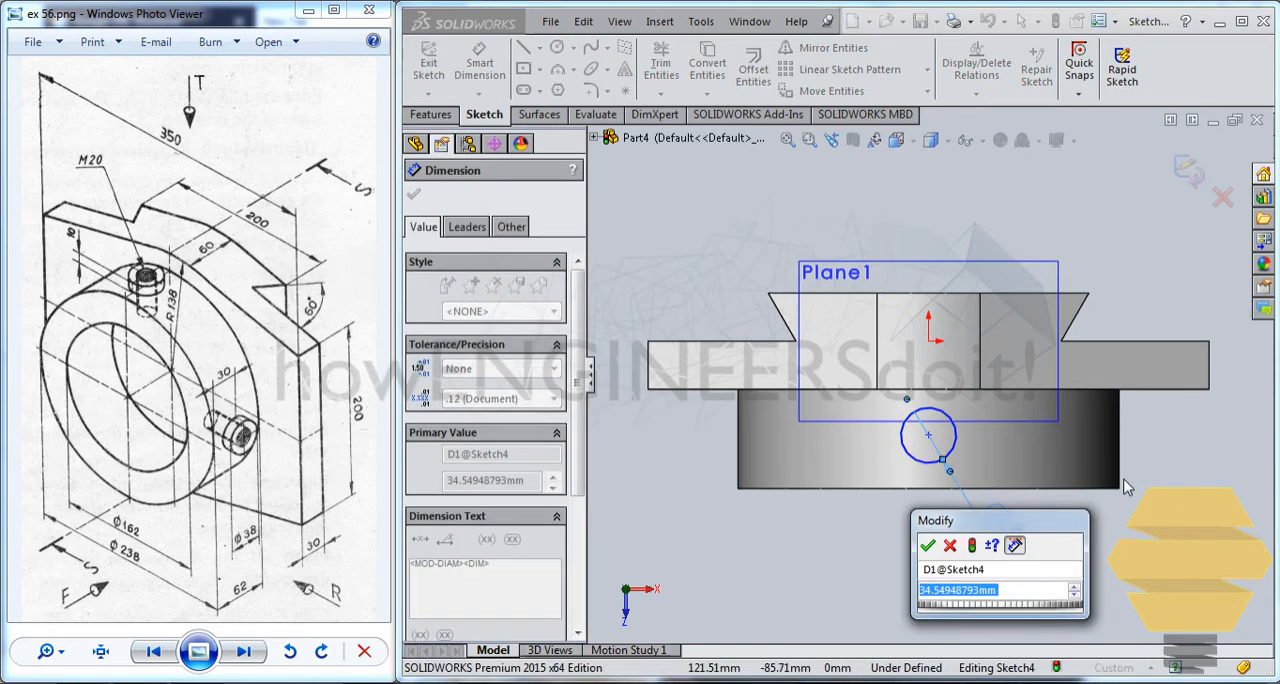
text(20)
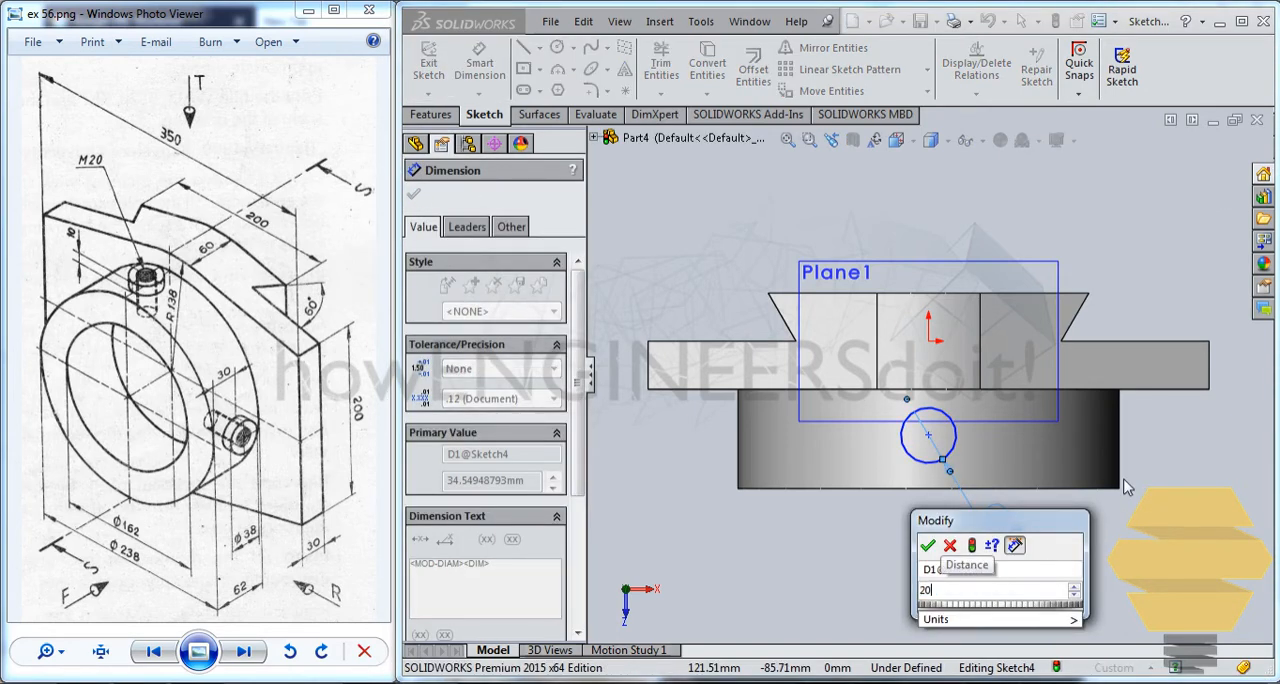
key(Return)
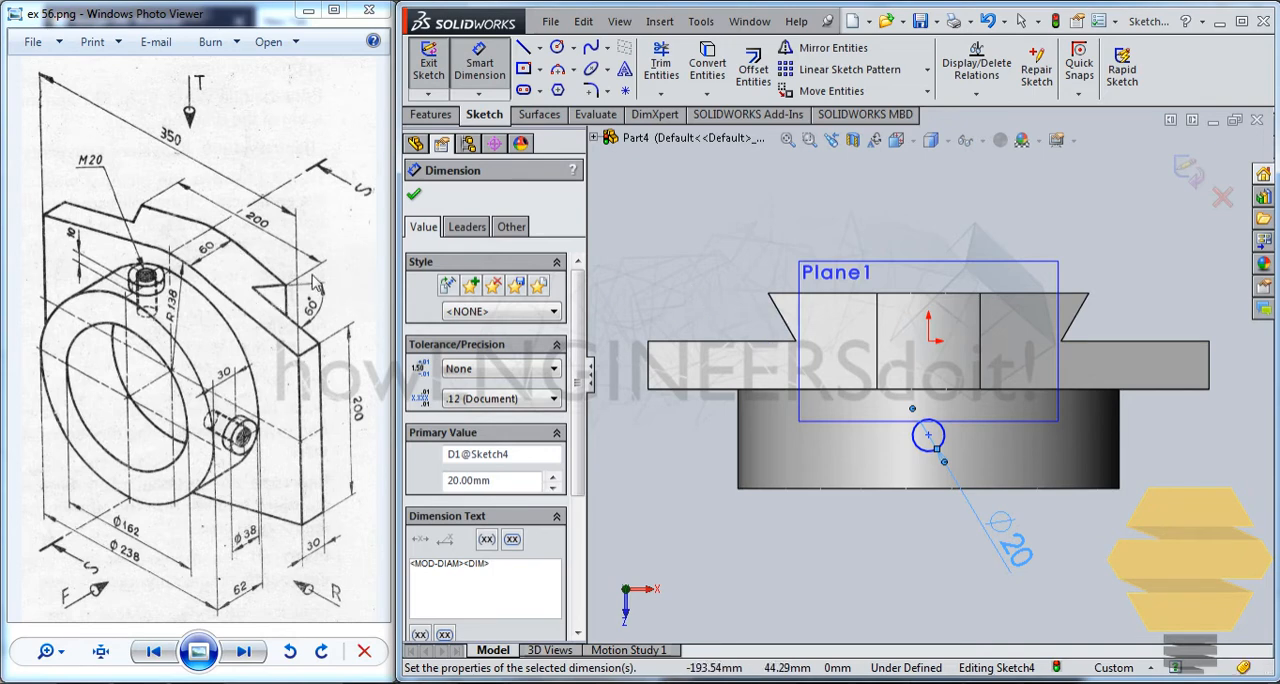
key(Escape)
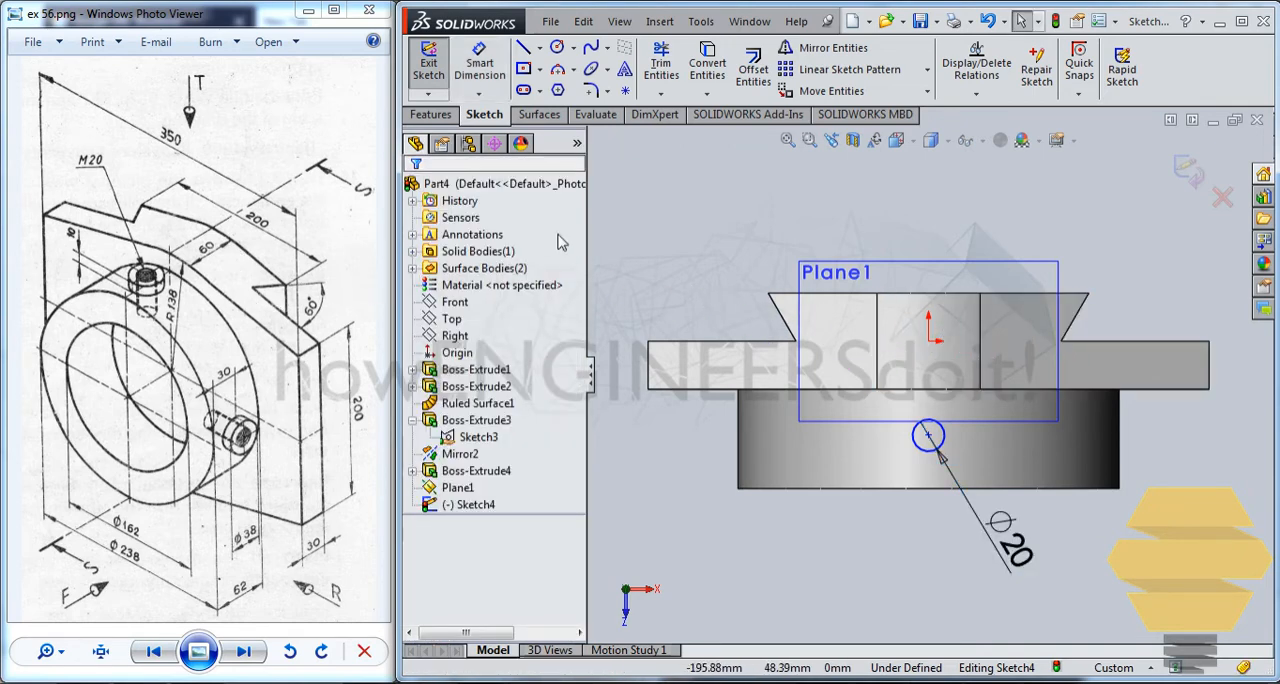
Add a vertical relation between the 20 mm circle's centre and the origin.
click(478, 70)
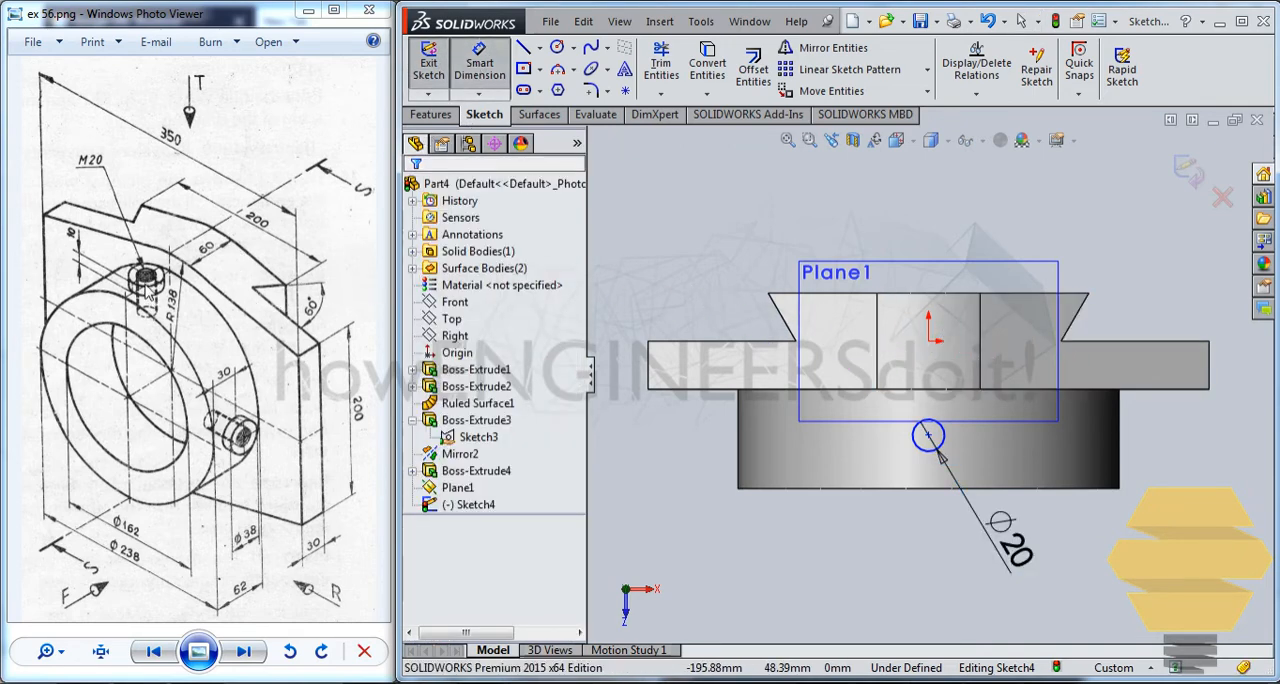
key(Escape)
click(928, 435)
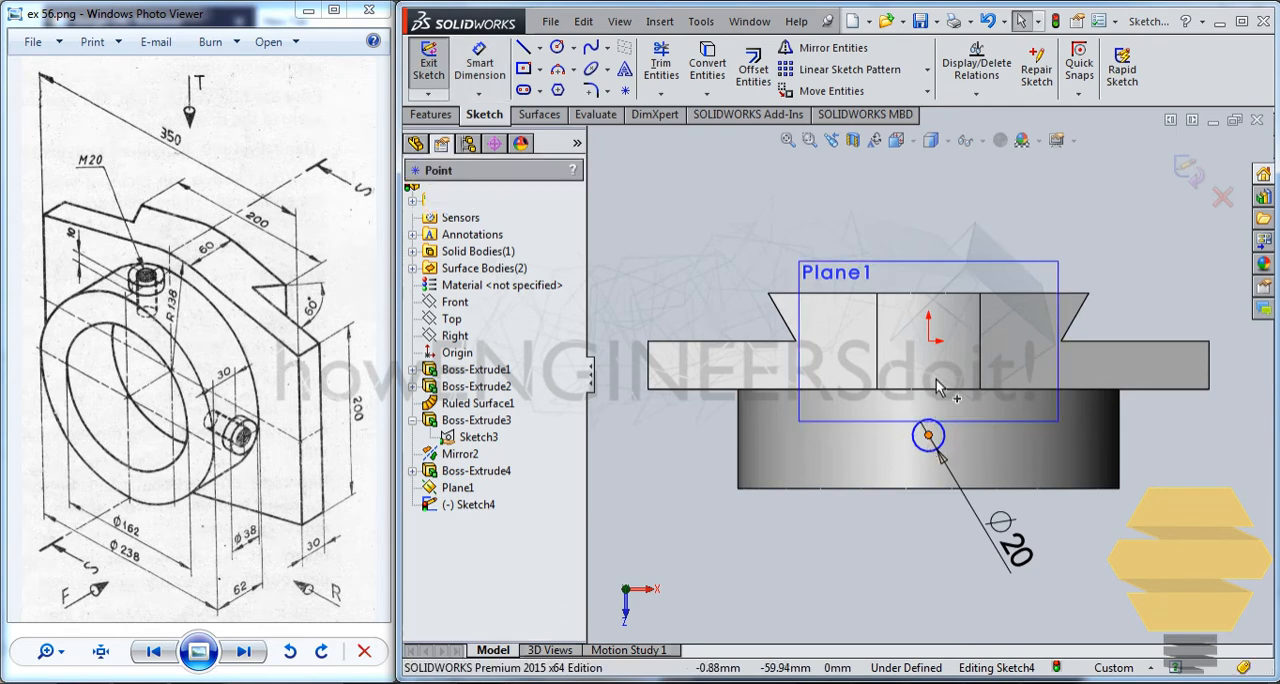
ctrl+click(929, 342)
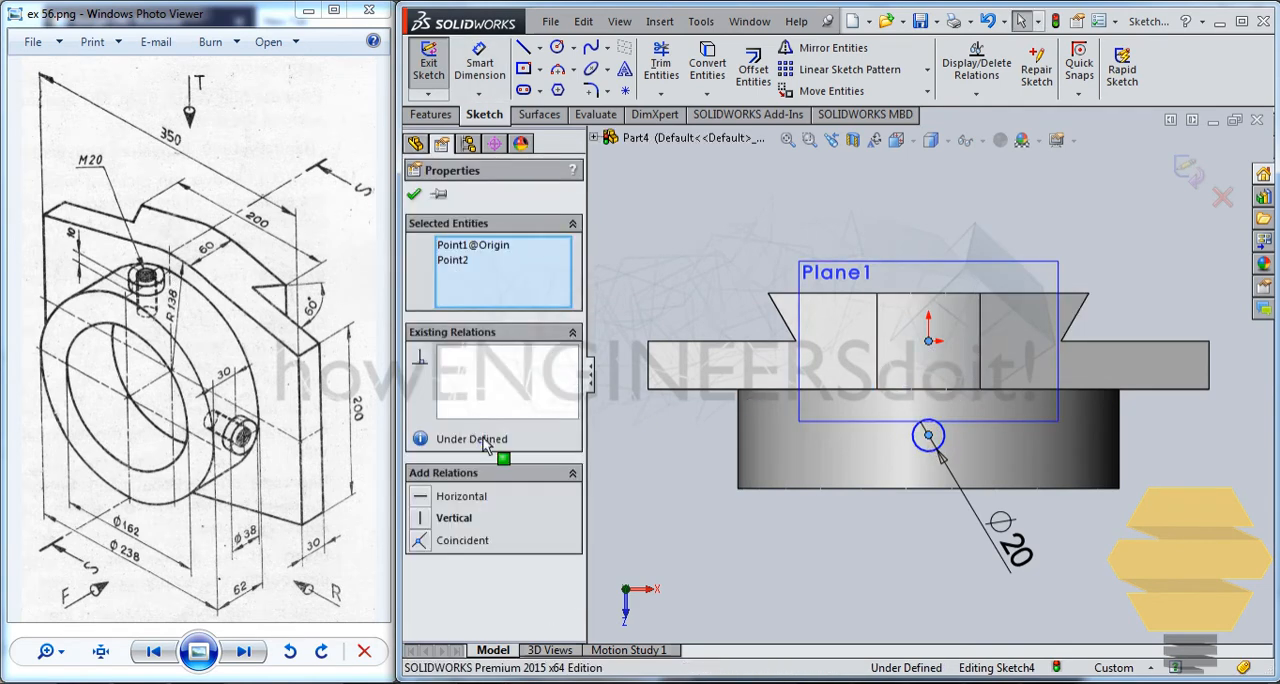
click(445, 518)
click(414, 194)
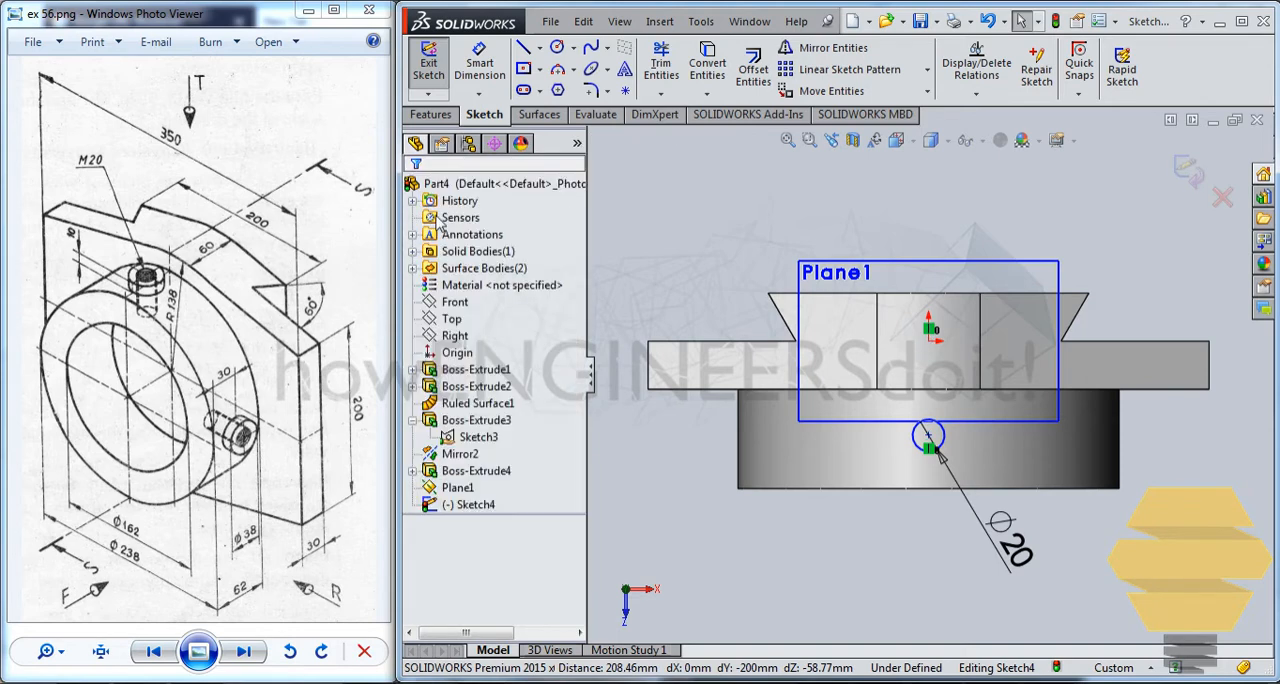
Dimension the circle's centre 30 mm from the ring's front edge and finish the sketch.
click(480, 62)
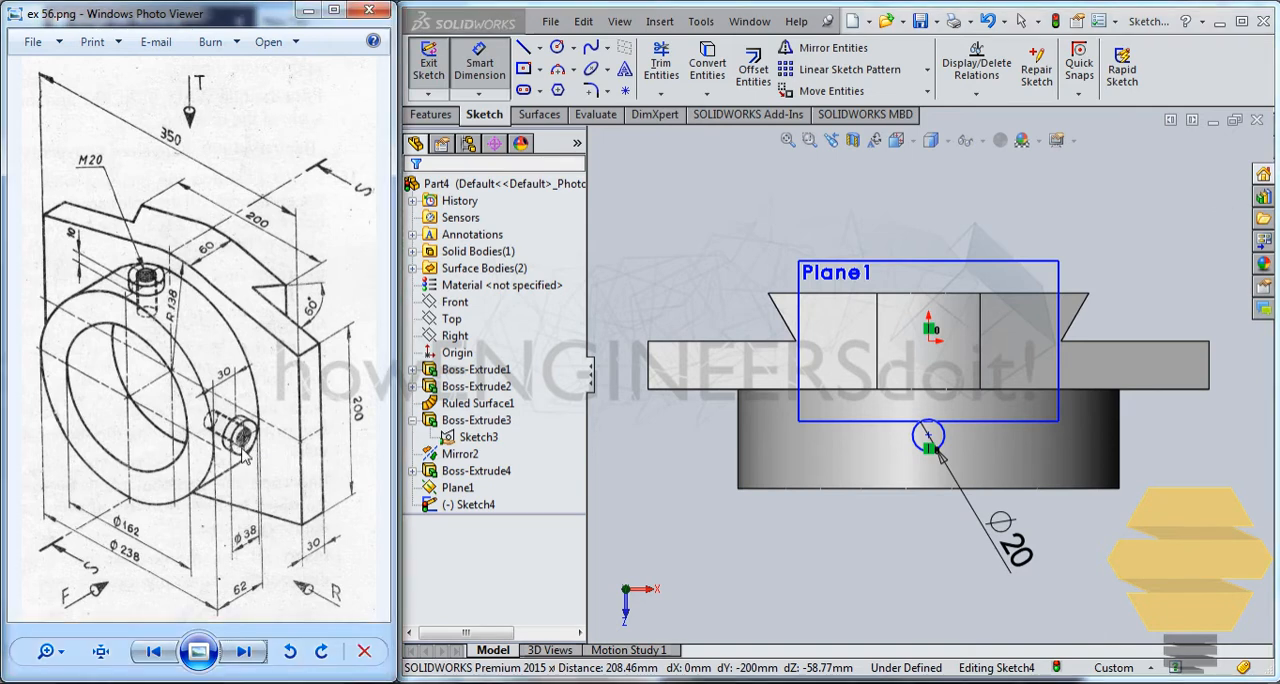
scroll(258, 447, up, 1)
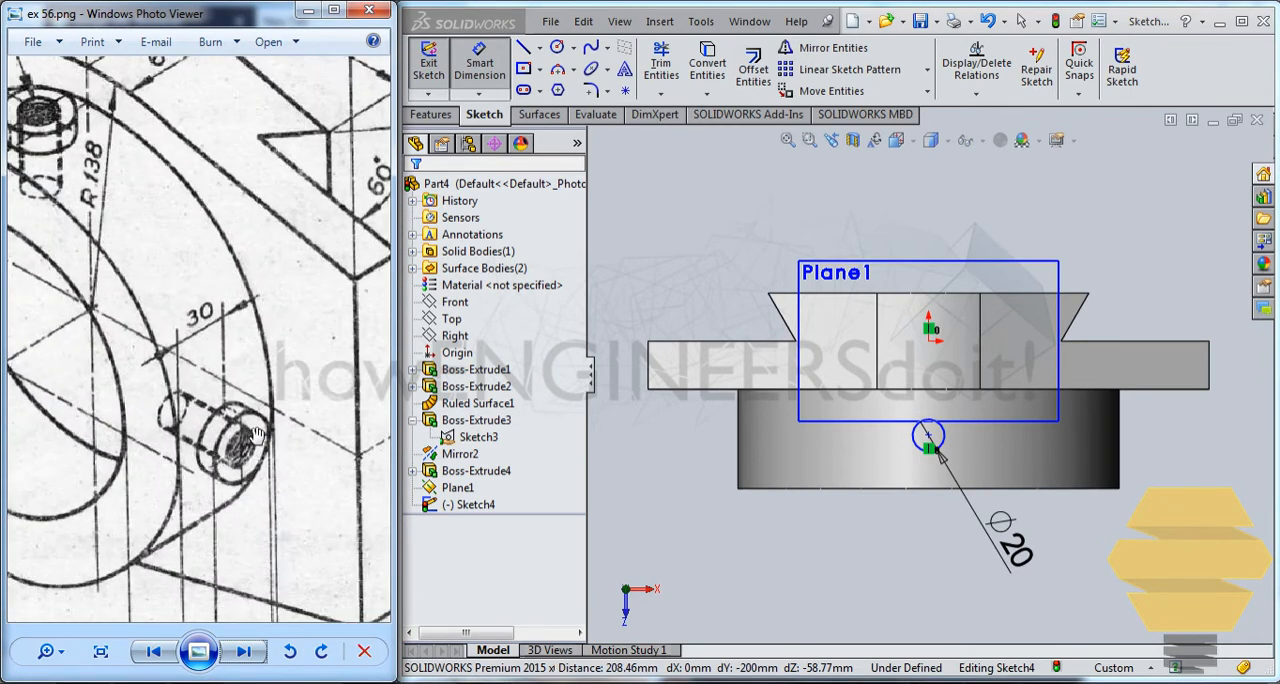
scroll(258, 433, down, 3)
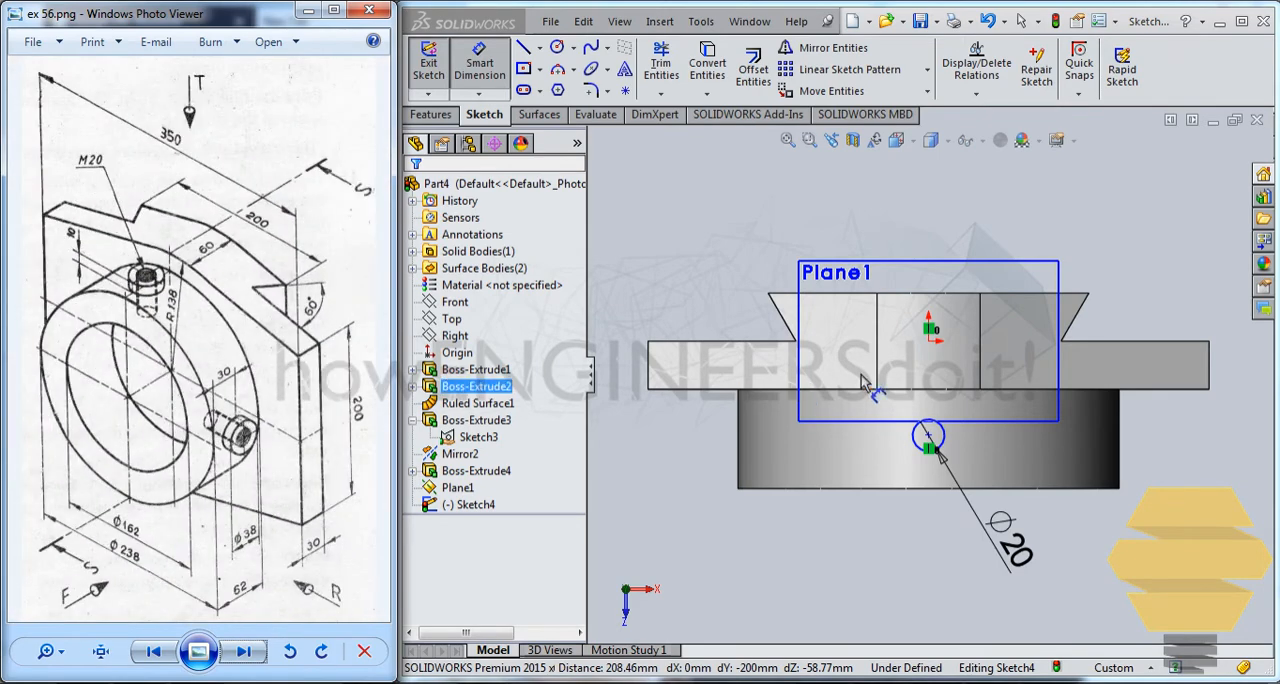
click(908, 488)
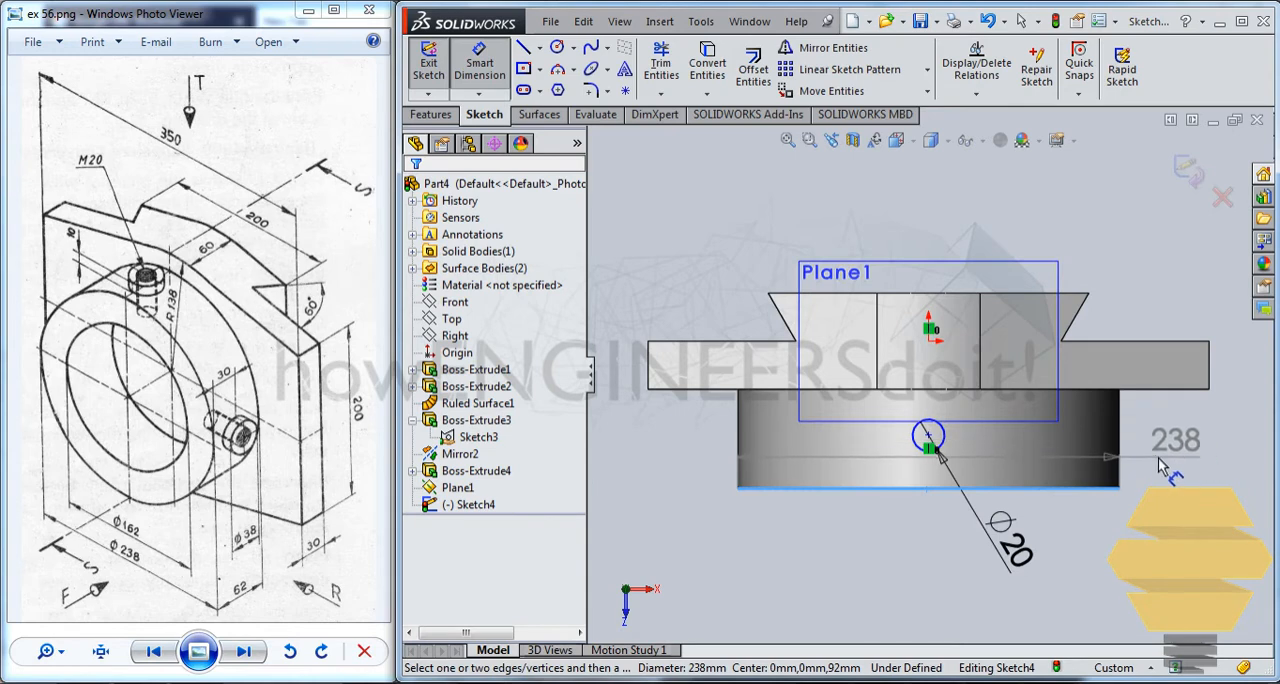
key(Escape)
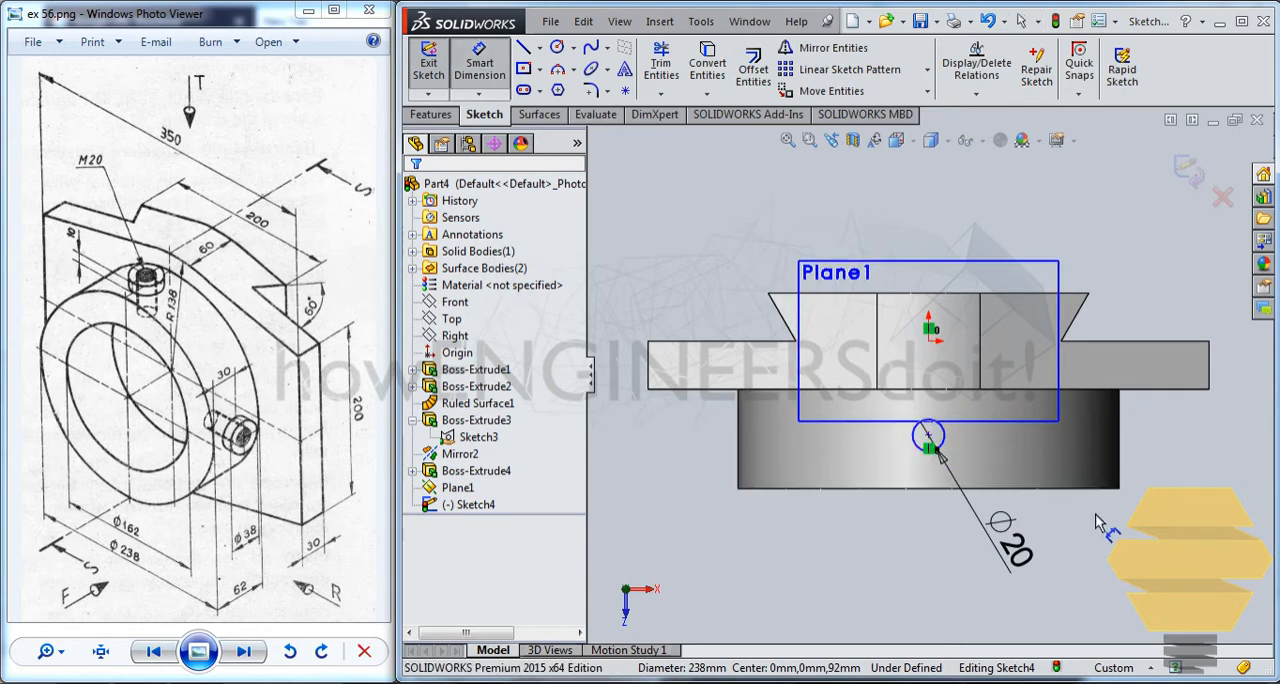
click(930, 448)
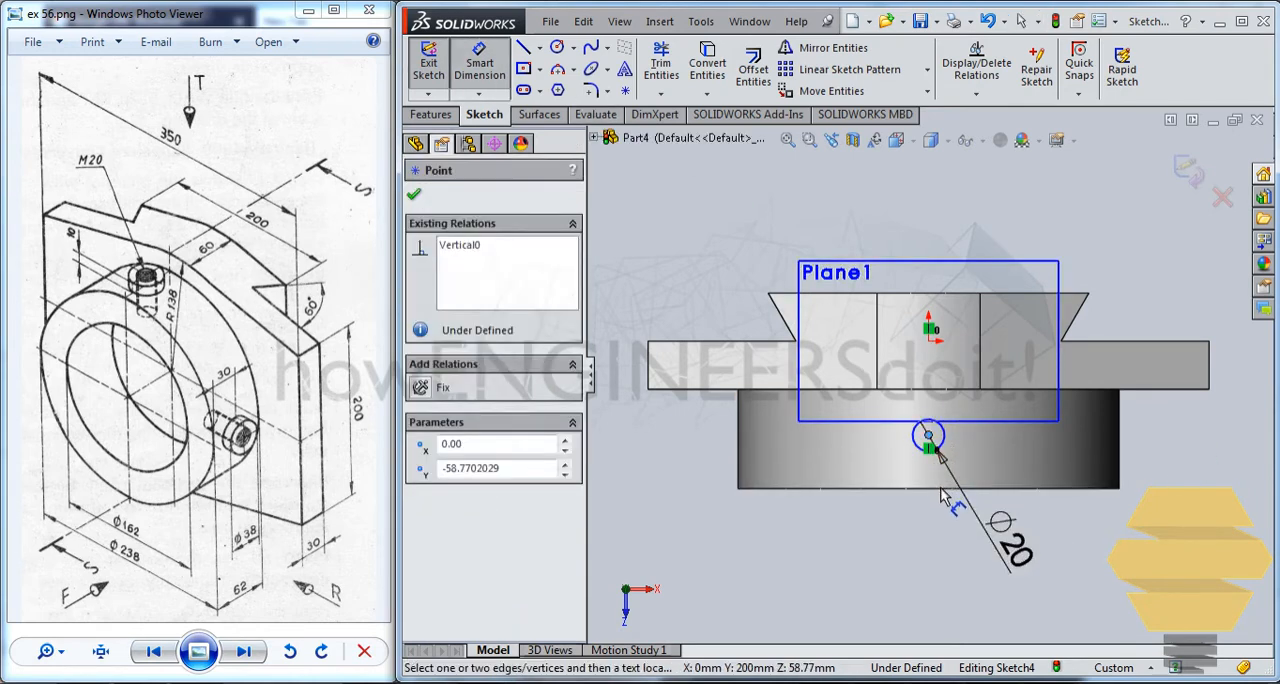
click(945, 488)
click(1185, 470)
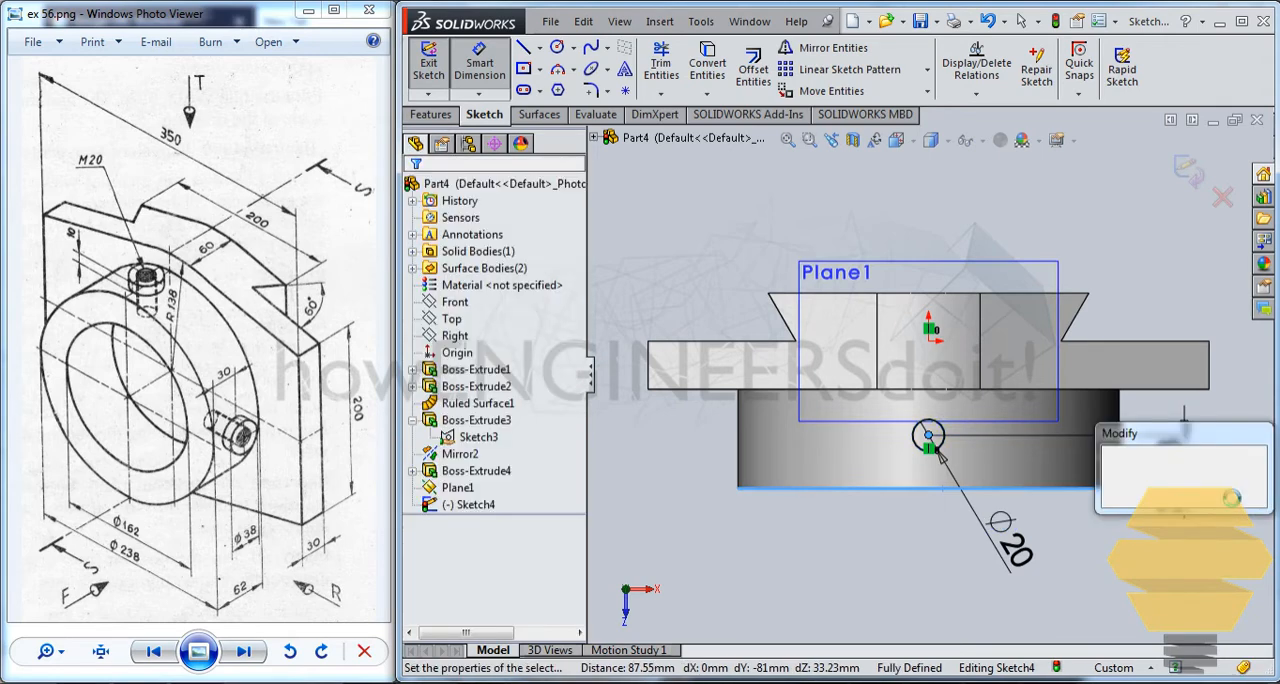
text(30)
key(Return)
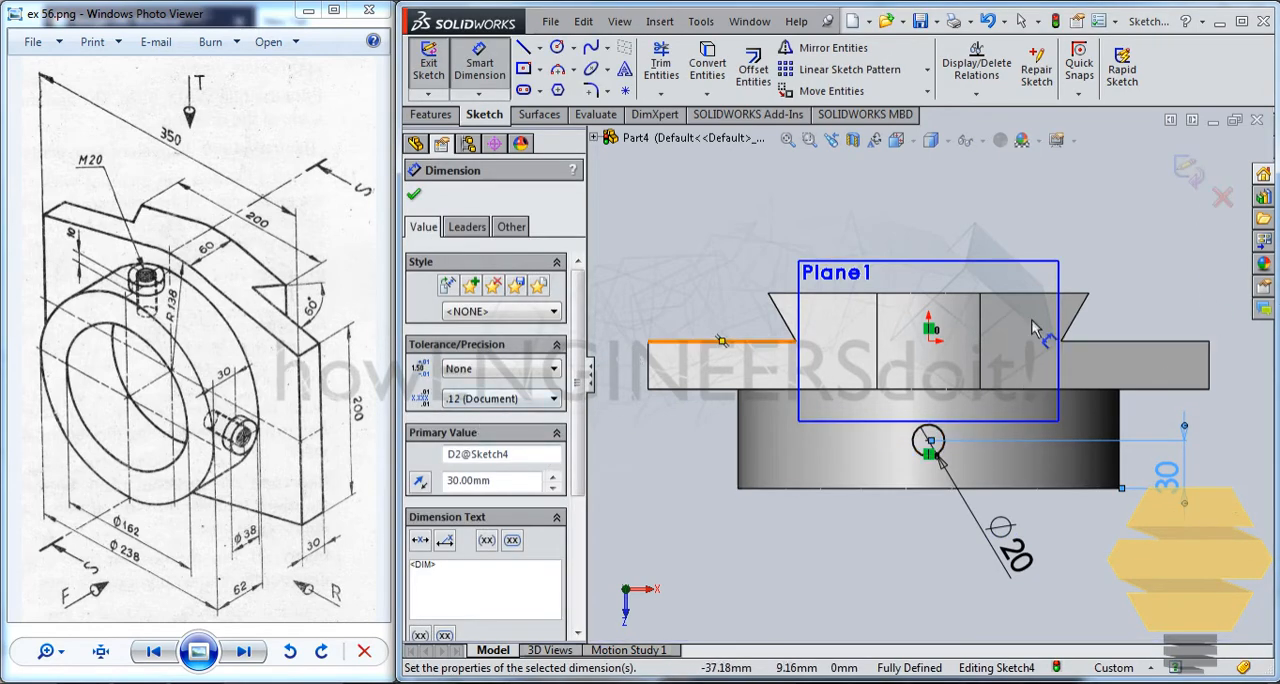
click(1187, 174)
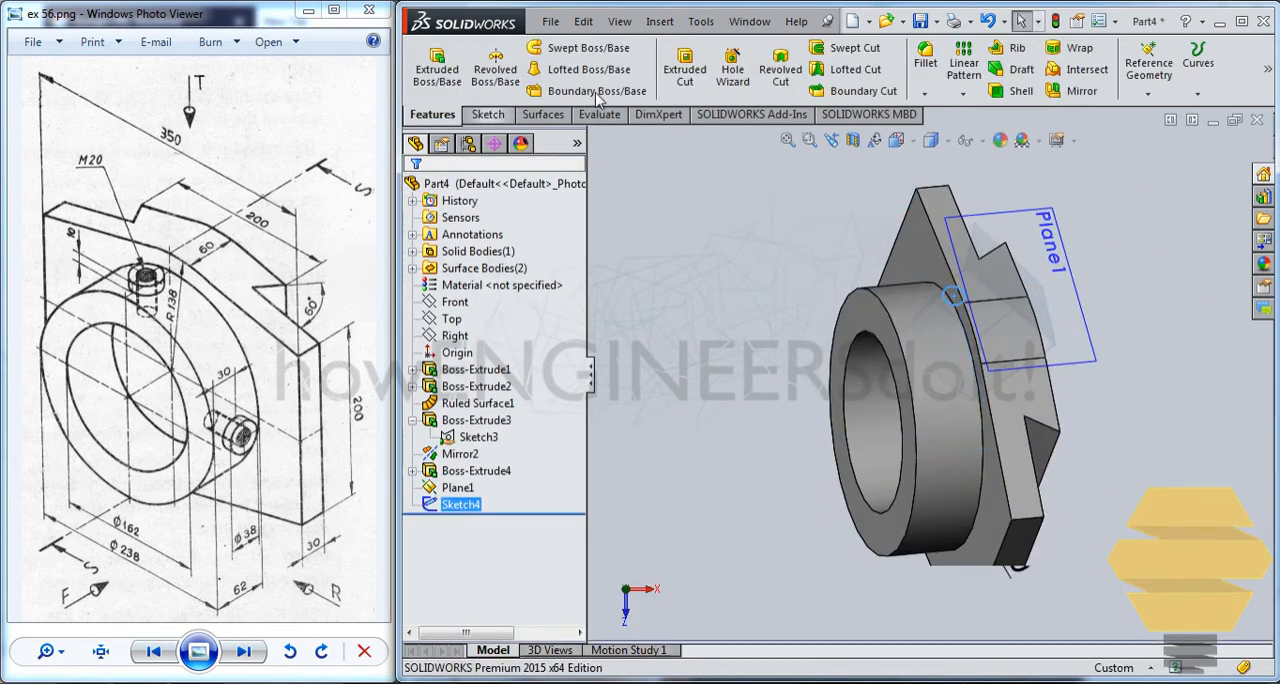
Cut-extrude the circle into the ring with the Up To Next end condition so it pierces the upper ring wall.
click(684, 66)
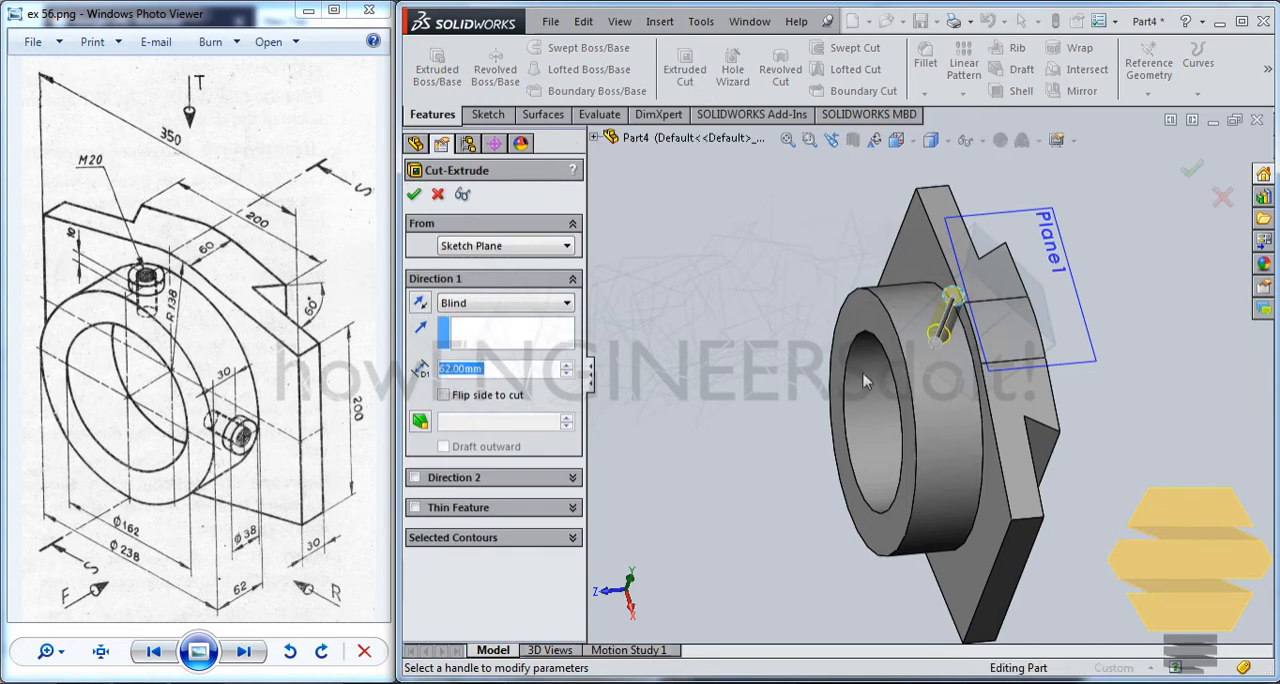
mouse_move(866, 378)
middle_down()
mouse_move(931, 360)
mouse_move(903, 300)
mouse_move(865, 380)
middle_up()
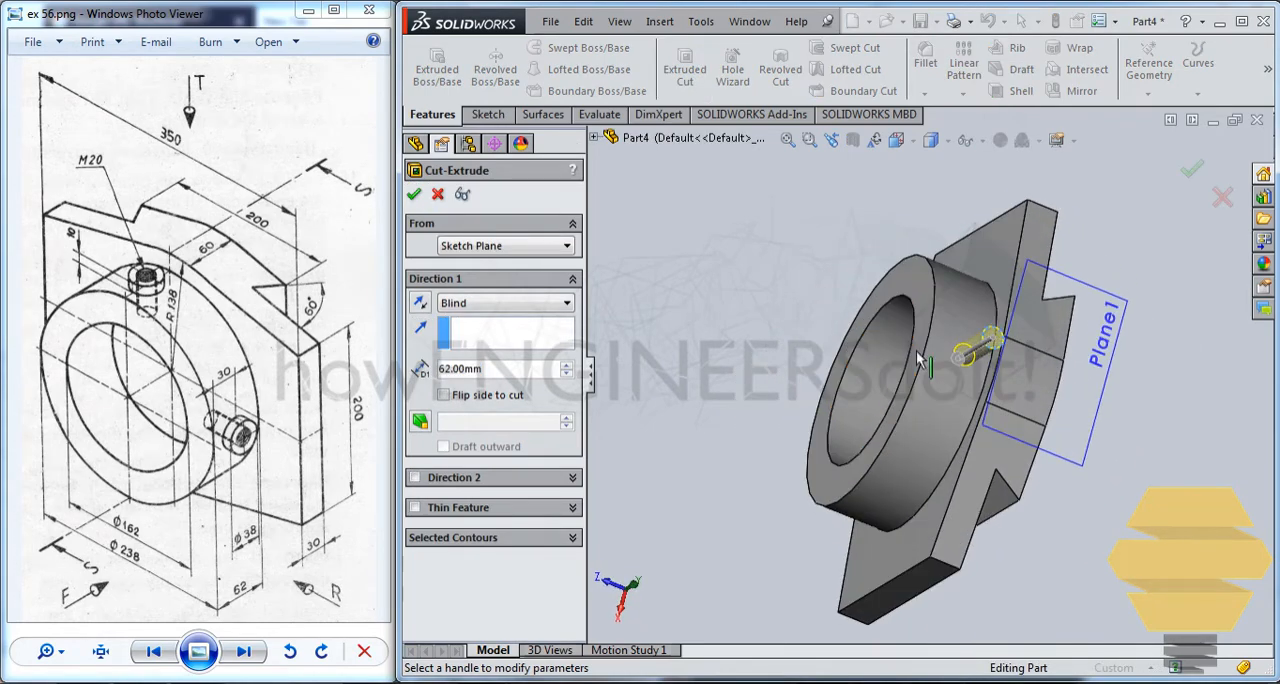
scroll(925, 365, up, 2)
scroll(932, 399, down, 6)
middle_click(920, 416)
middle_drag(921, 419, 1010, 425)
click(478, 305)
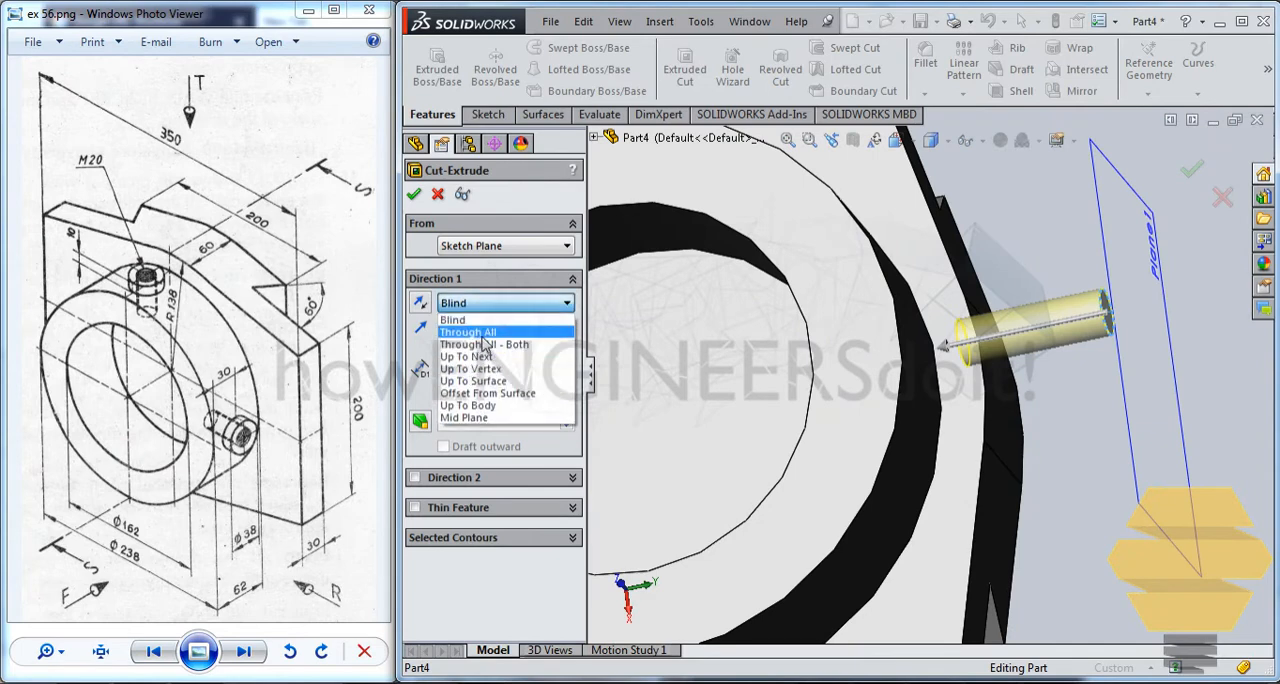
click(505, 360)
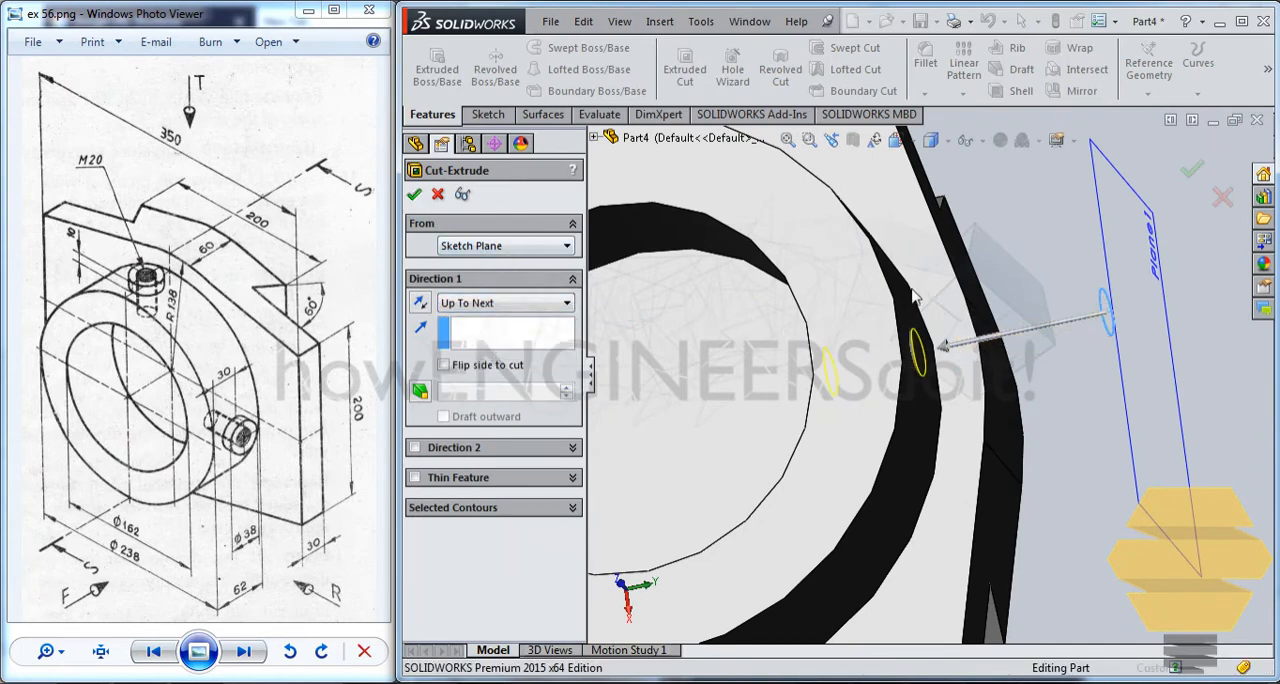
middle_drag(923, 337, 866, 325)
scroll(878, 376, up, 4)
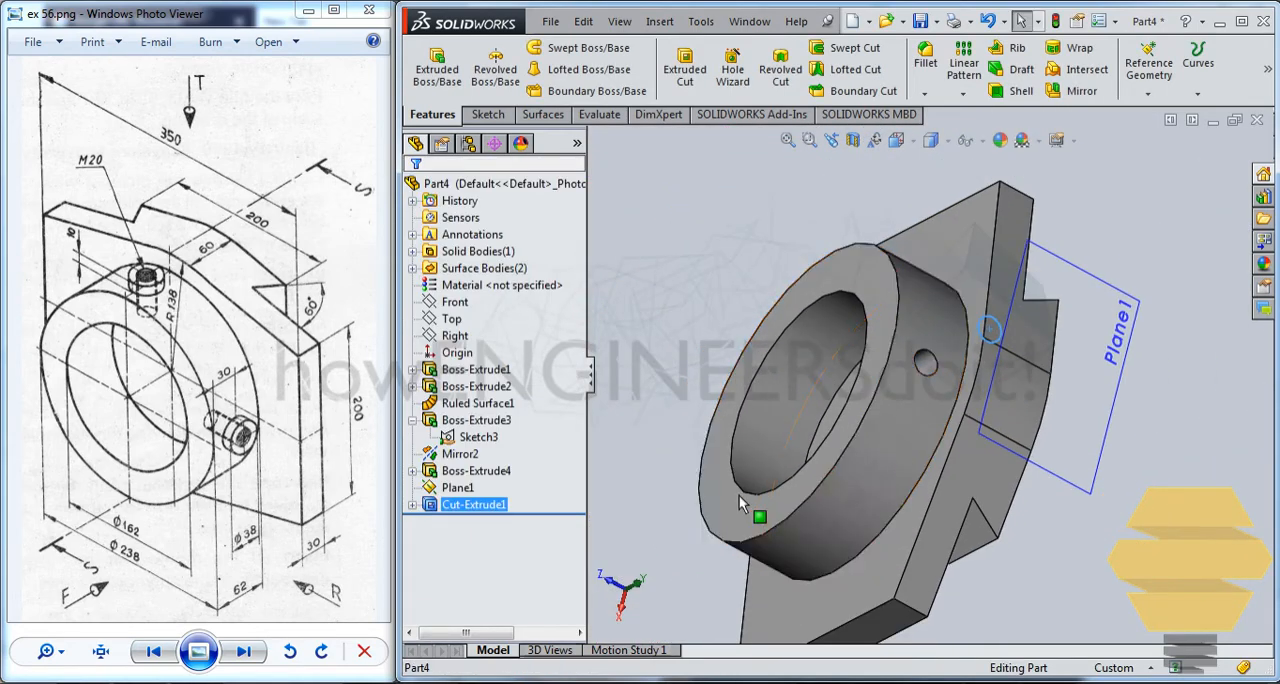
Start a circular pattern of the hole cut with two instances at 90 degree spacing.
middle_drag(739, 495, 772, 403)
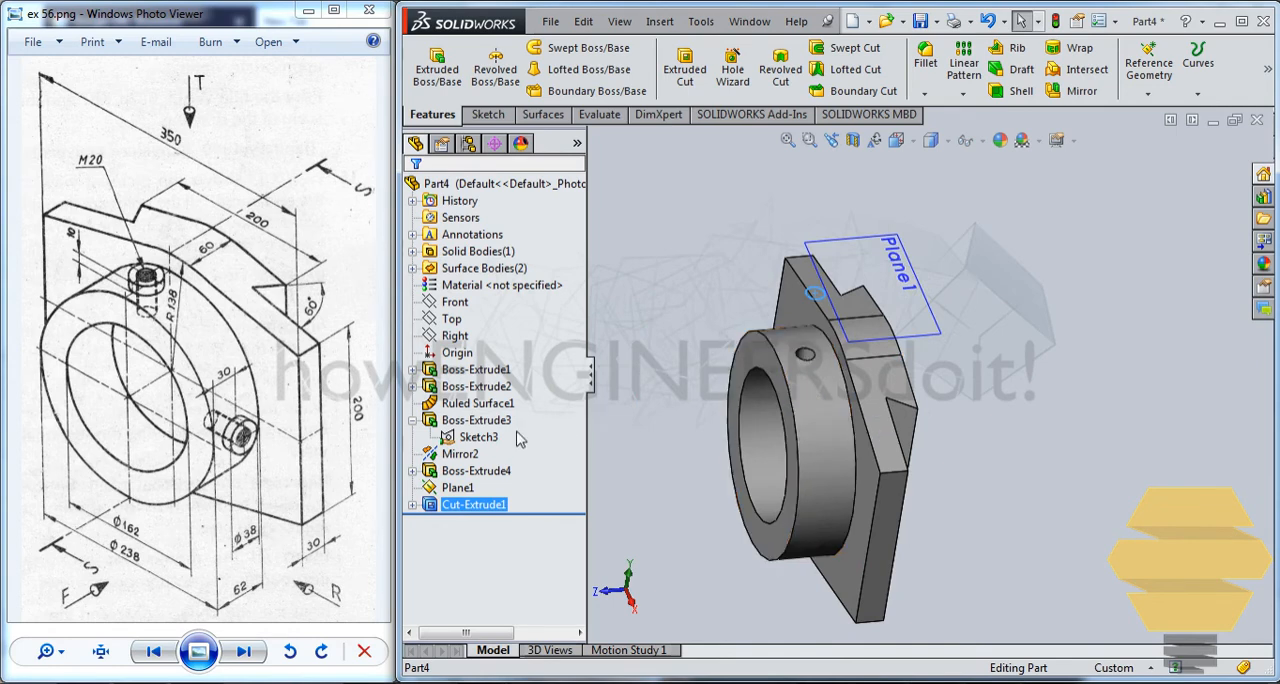
click(474, 508)
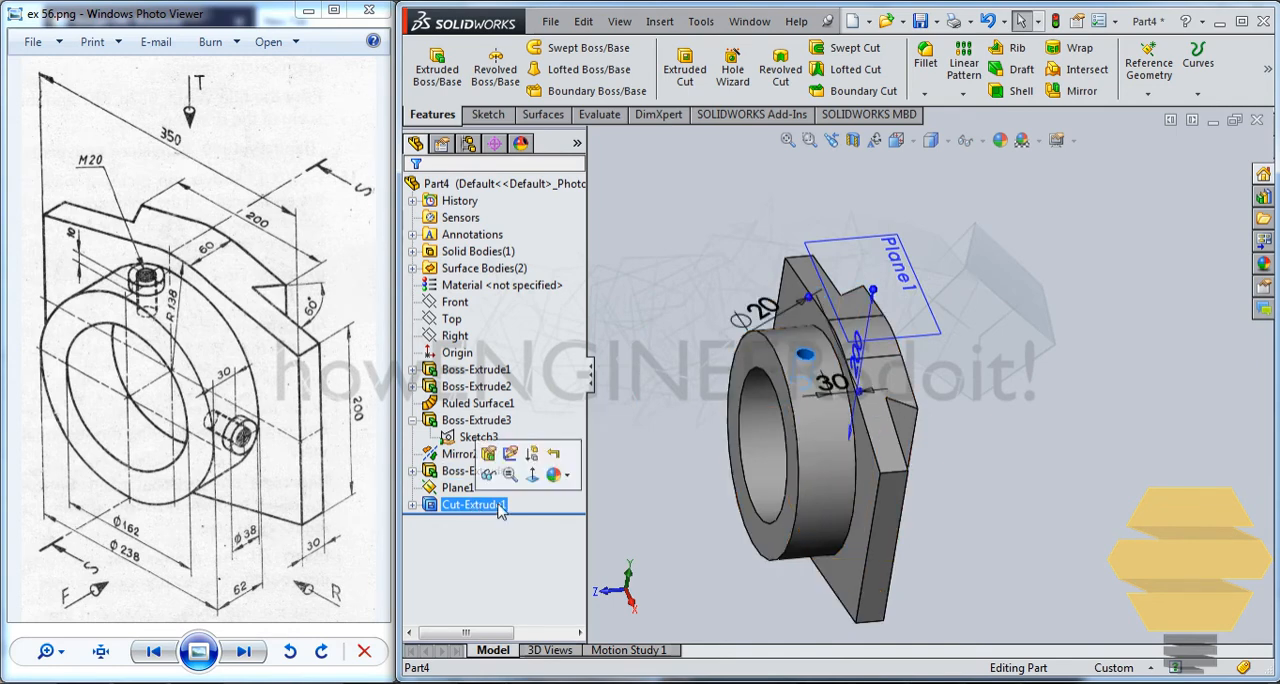
click(966, 95)
click(1010, 129)
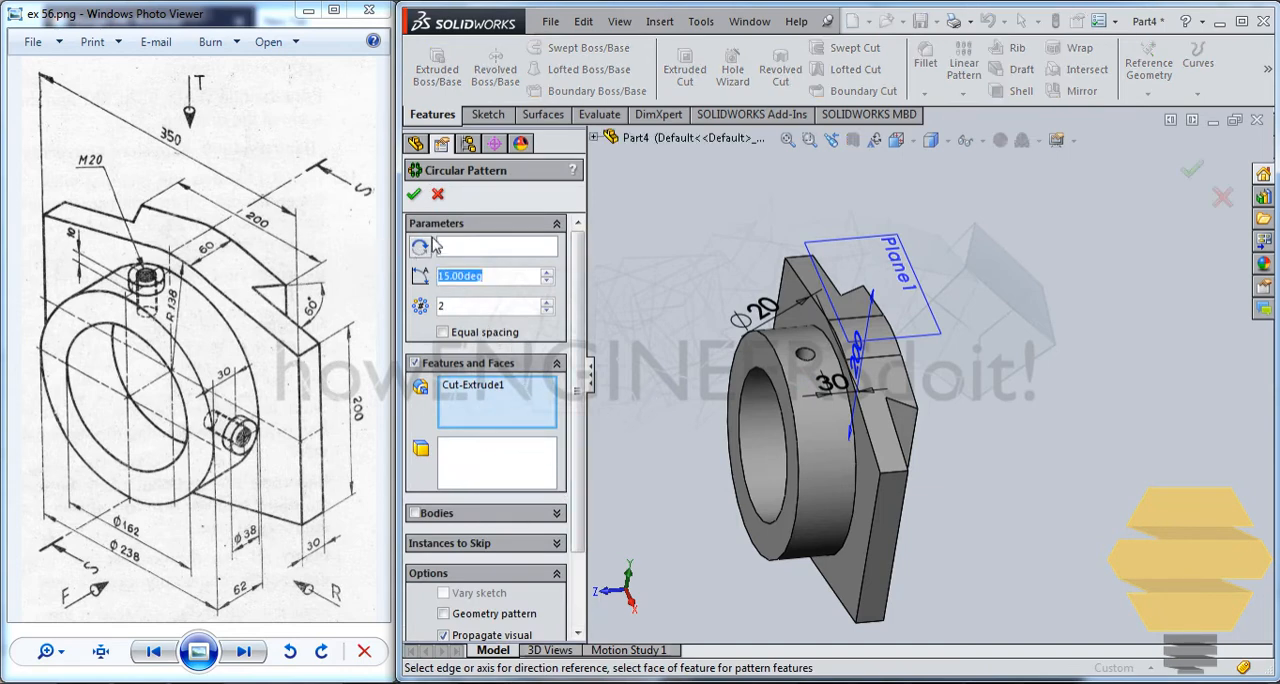
text(90)
key(Return)
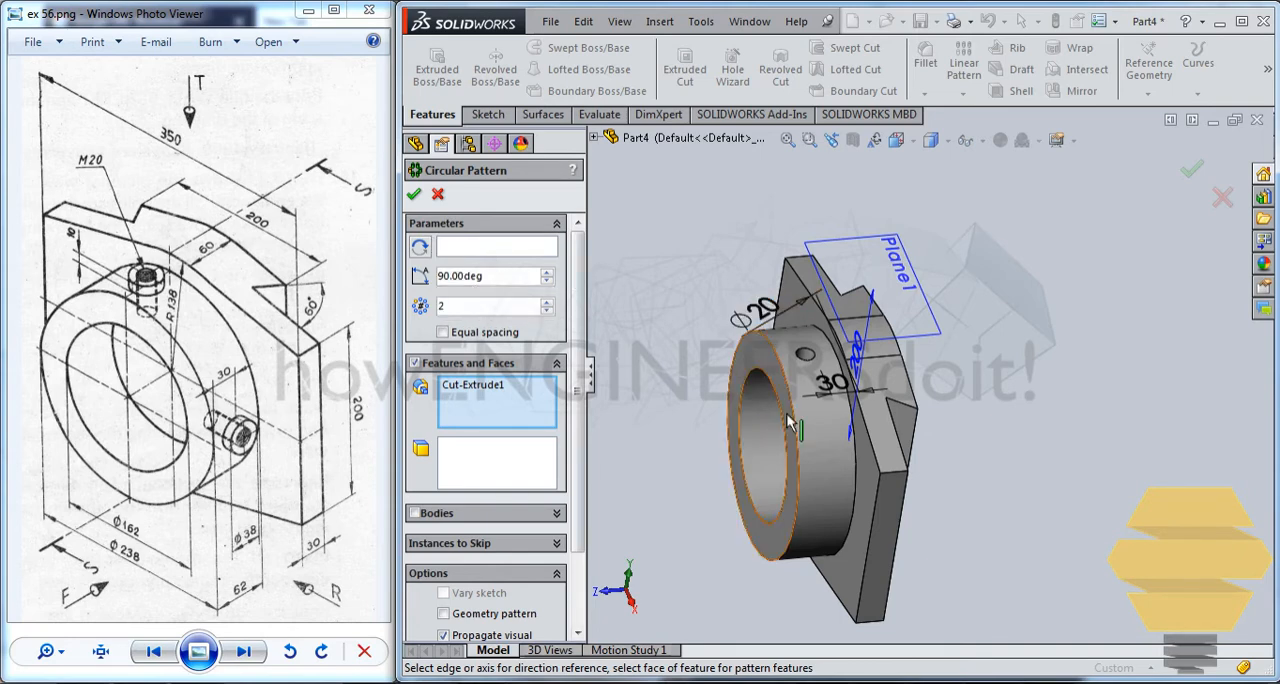
click(819, 424)
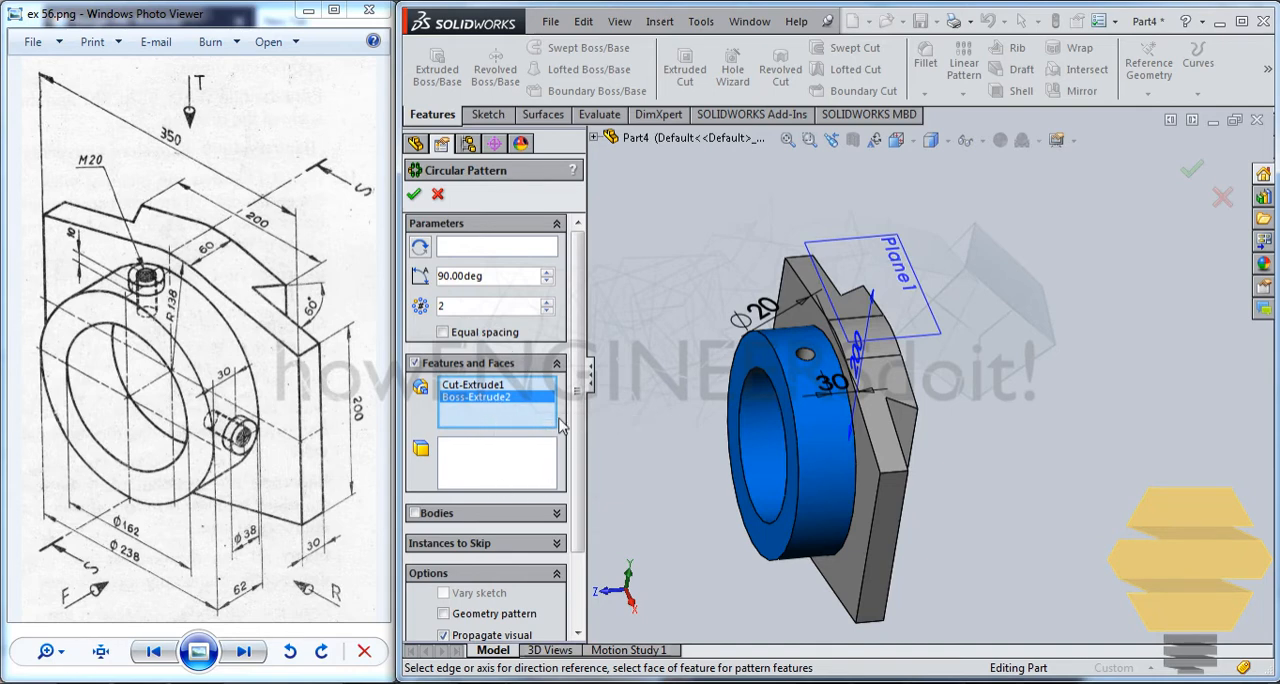
scroll(577, 400, down, 2)
scroll(577, 400, up, 2)
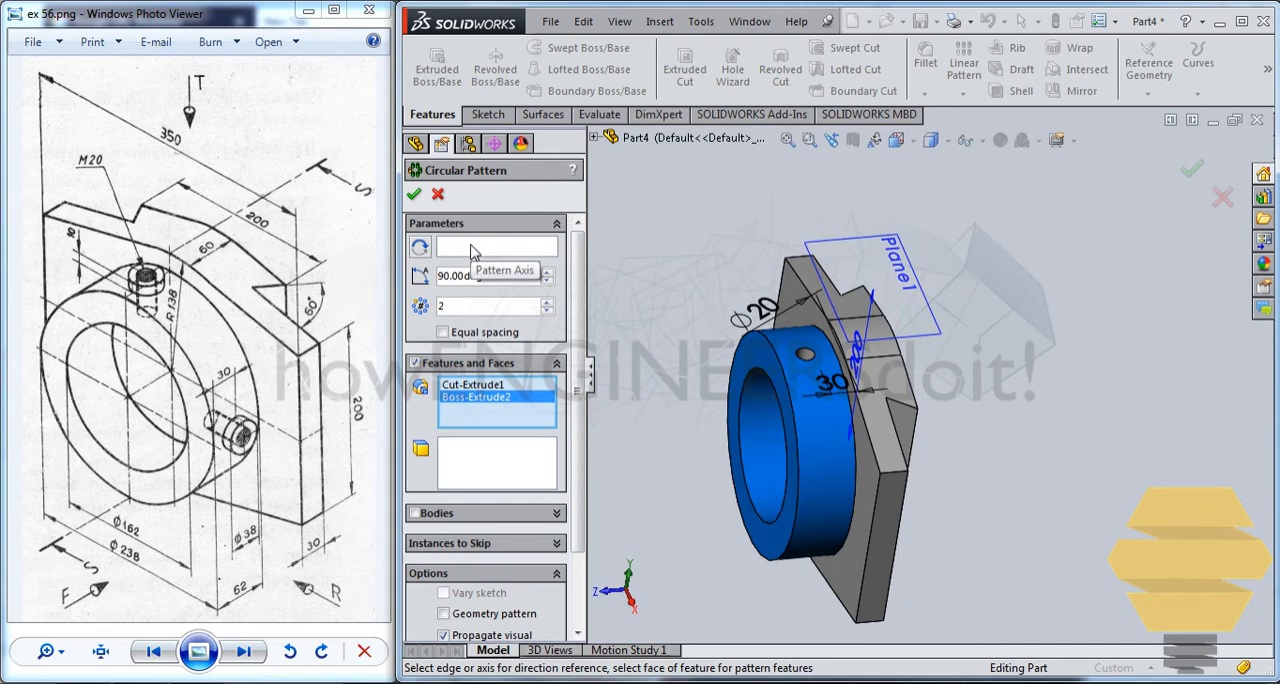
right_click(488, 400)
click(455, 425)
Use the ring's inner bore face as the rotation reference and complete the circular pattern of the hole.
click(462, 258)
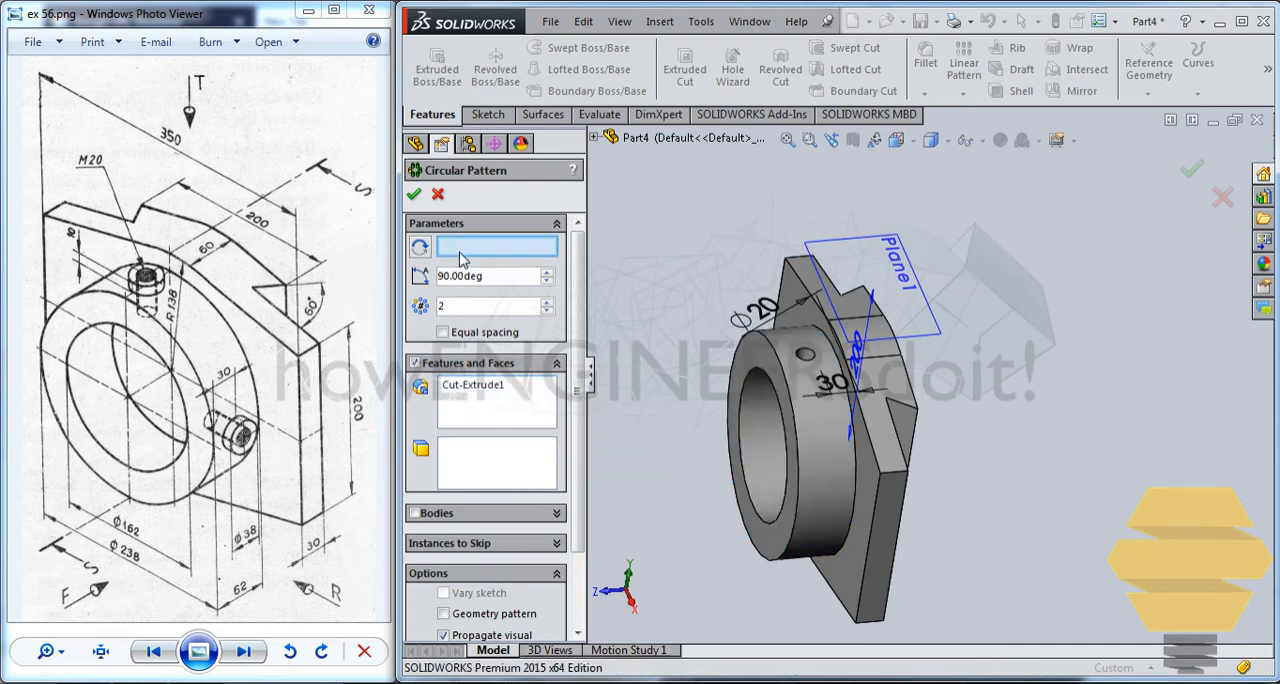
click(752, 431)
middle_drag(738, 416, 789, 420)
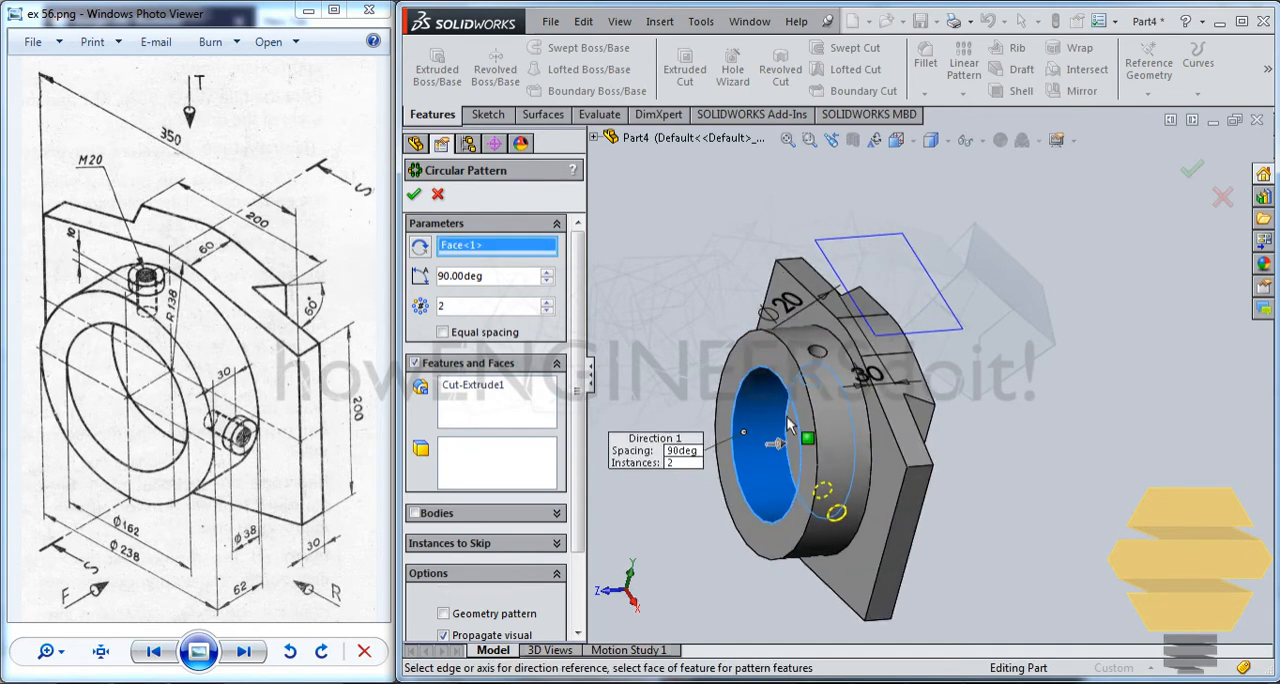
click(414, 195)
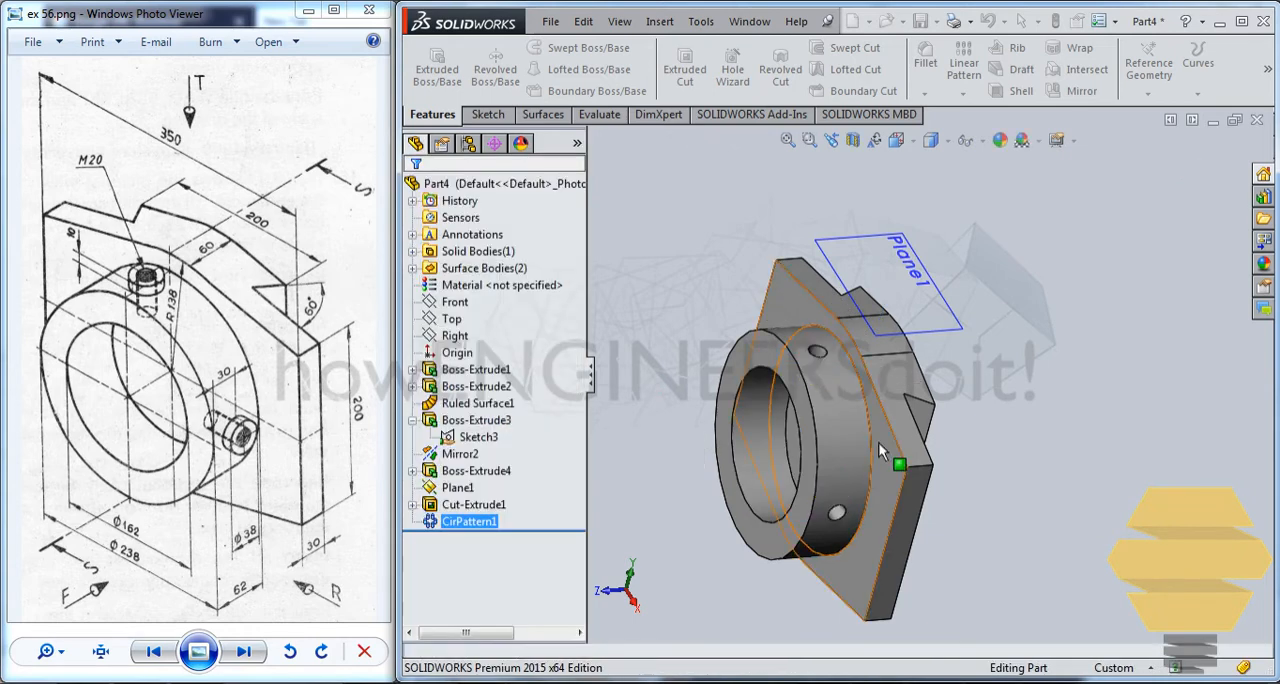
Start a new reference plane offset from the existing plane above the part, with the offset flipped toward the ring.
middle_drag(840, 250, 741, 443)
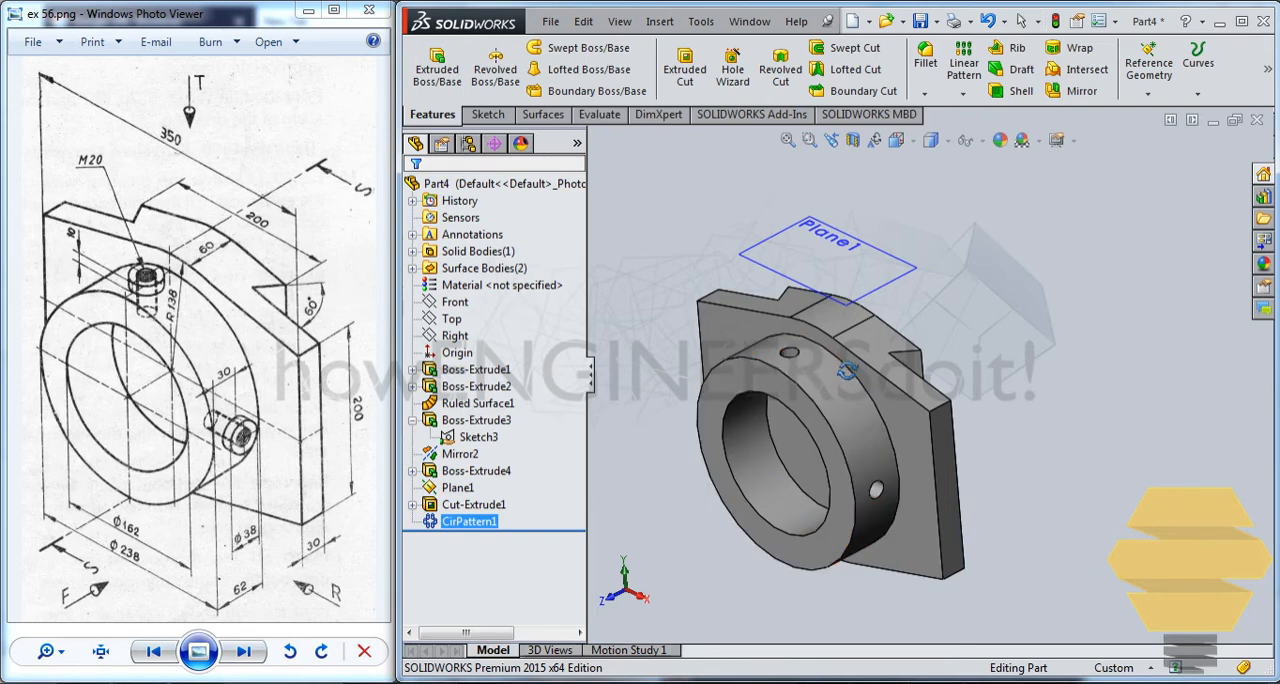
scroll(810, 358, down, 5)
middle_drag(816, 357, 845, 225)
click(845, 225)
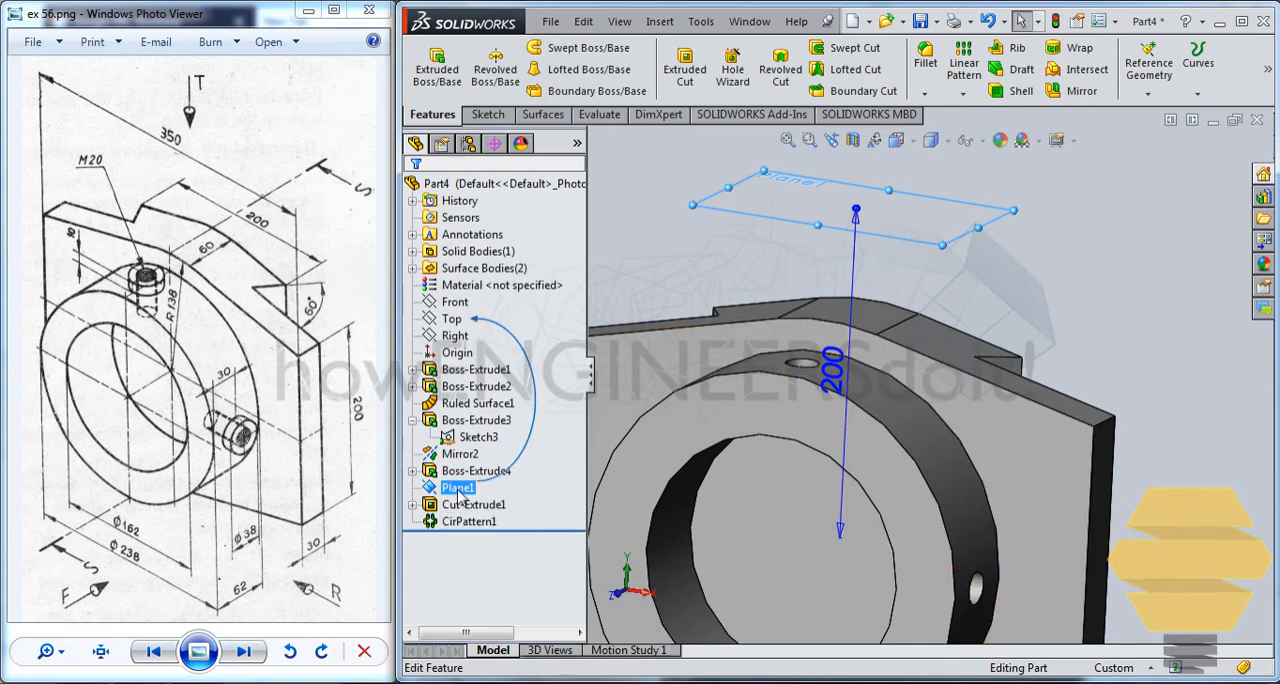
click(1148, 68)
click(1146, 113)
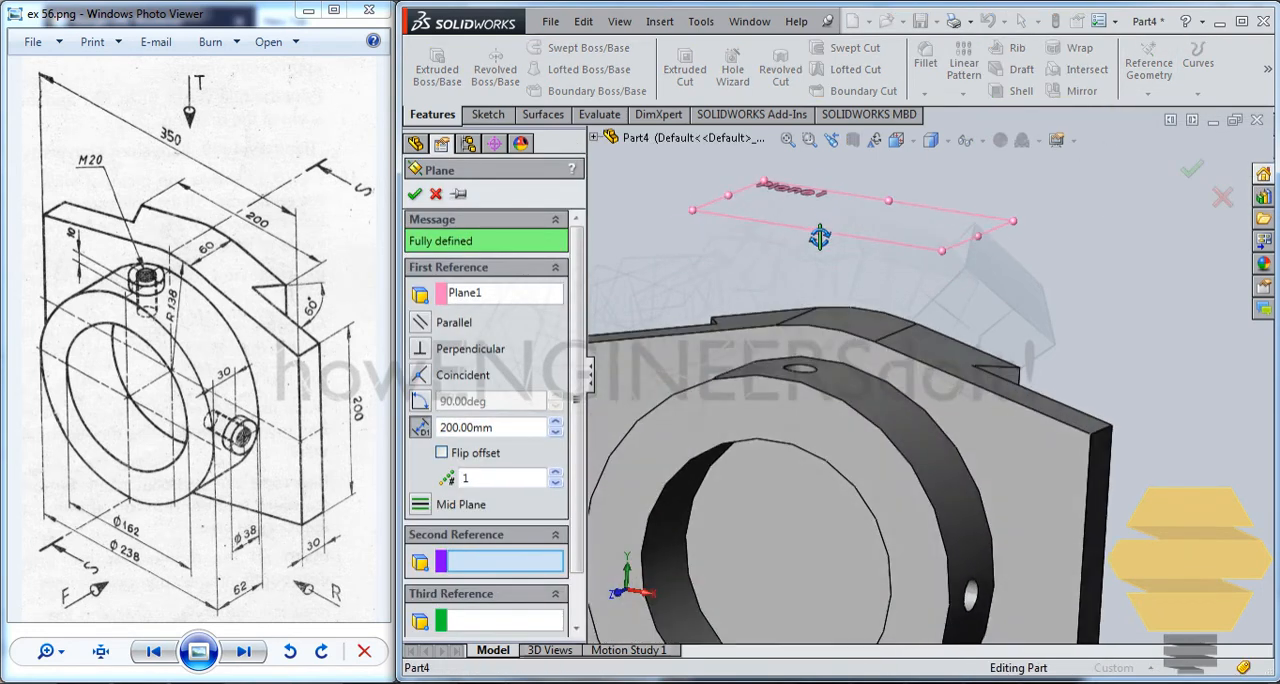
click(441, 452)
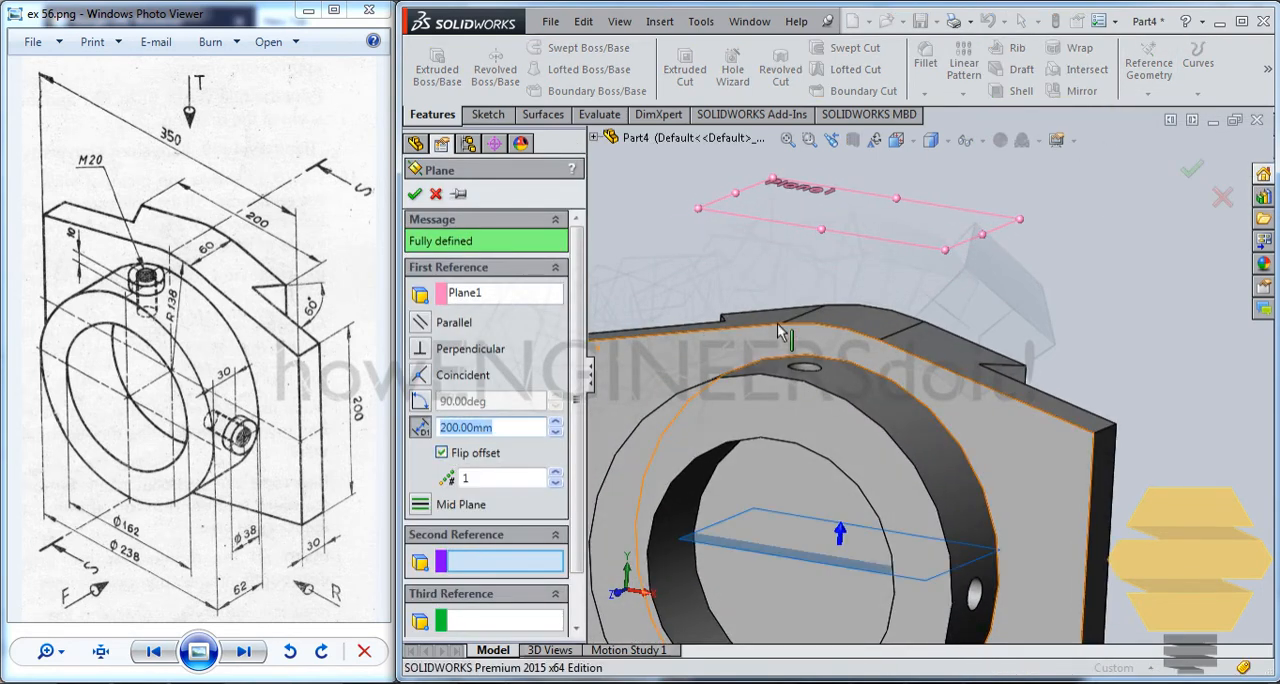
Set the new plane's offset distance to 80 mm from the plane above the part and create the plane.
click(554, 432)
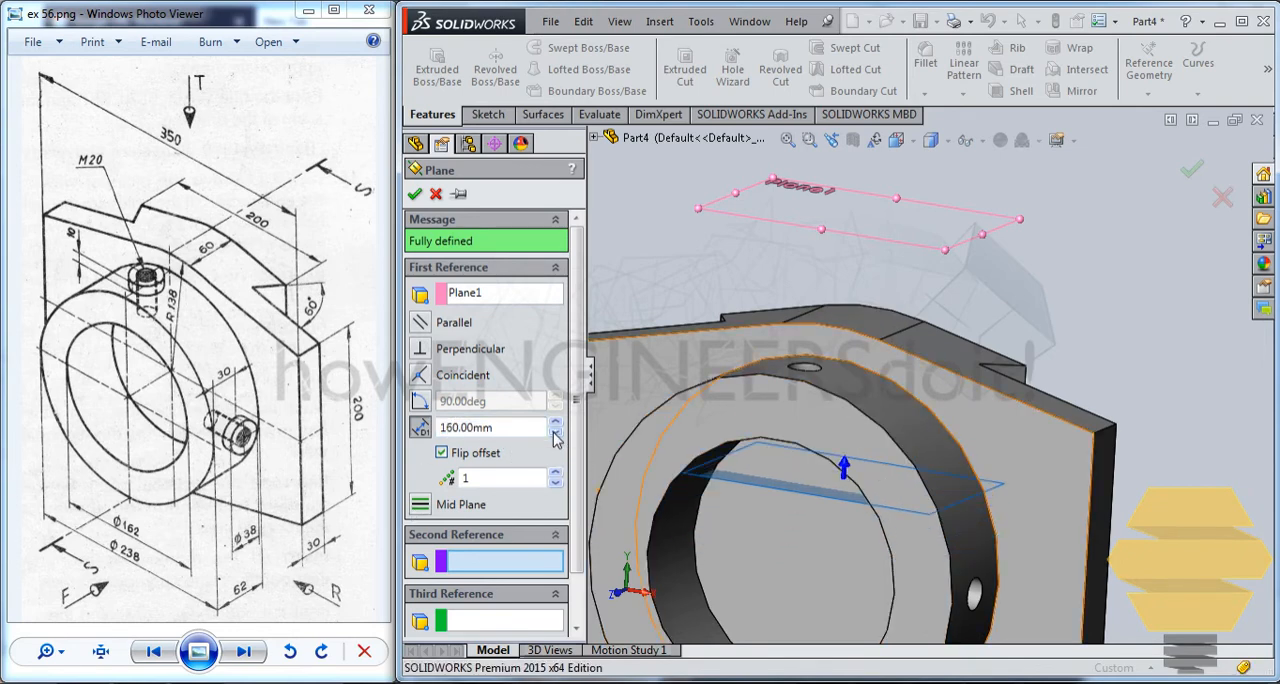
click(555, 432)
scroll(776, 402, down, 5)
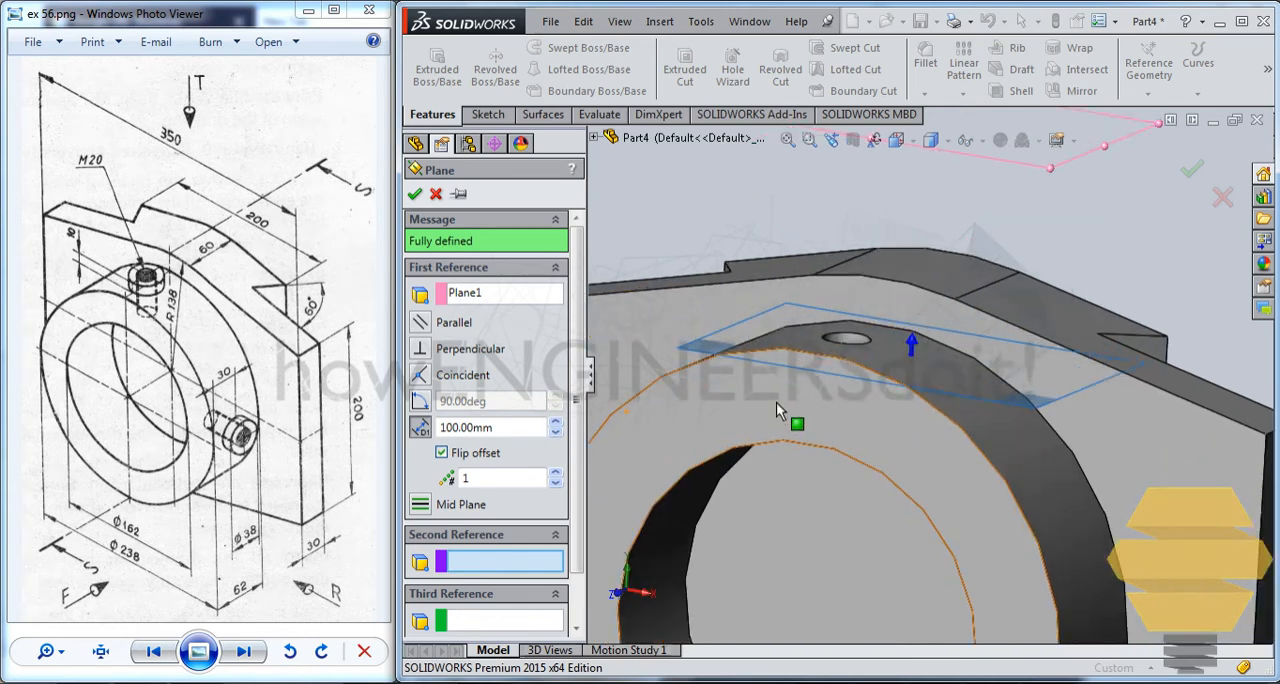
scroll(825, 363, down, 5)
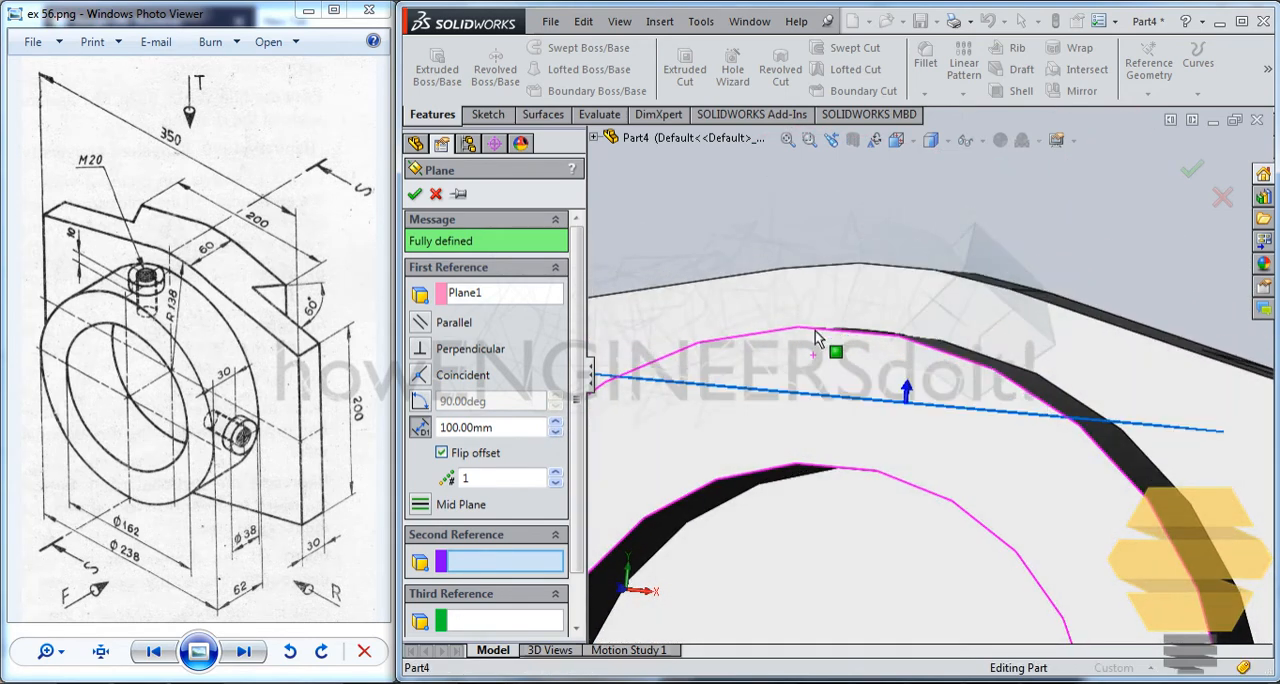
click(555, 432)
click(555, 432)
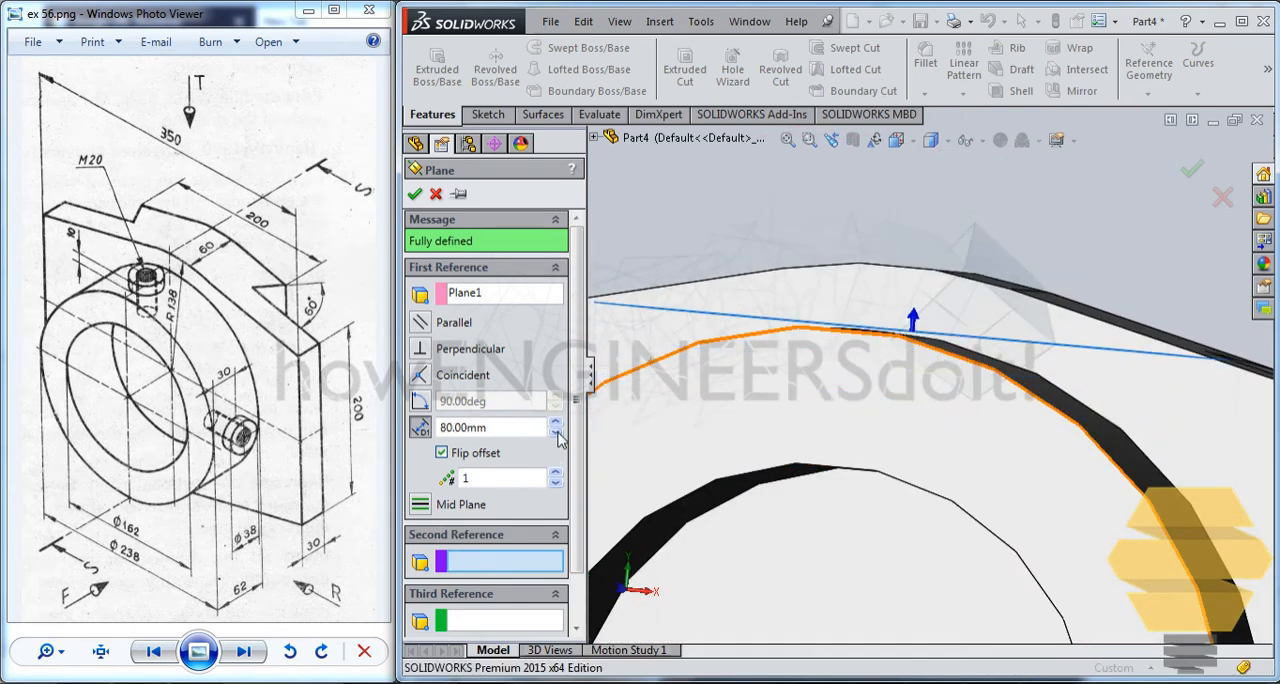
mouse_move(837, 408)
middle_down()
mouse_move(857, 390)
mouse_move(869, 397)
mouse_move(849, 394)
mouse_move(803, 450)
mouse_move(817, 435)
middle_up()
scroll(817, 435, up, 3)
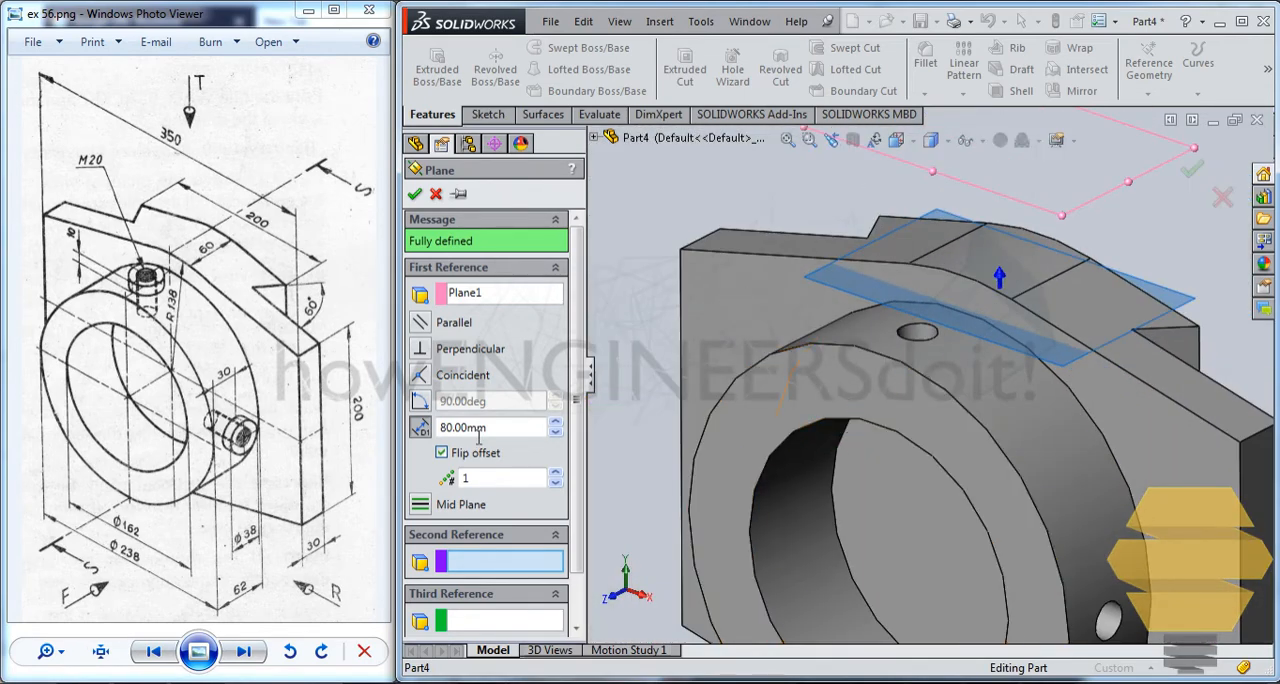
click(415, 194)
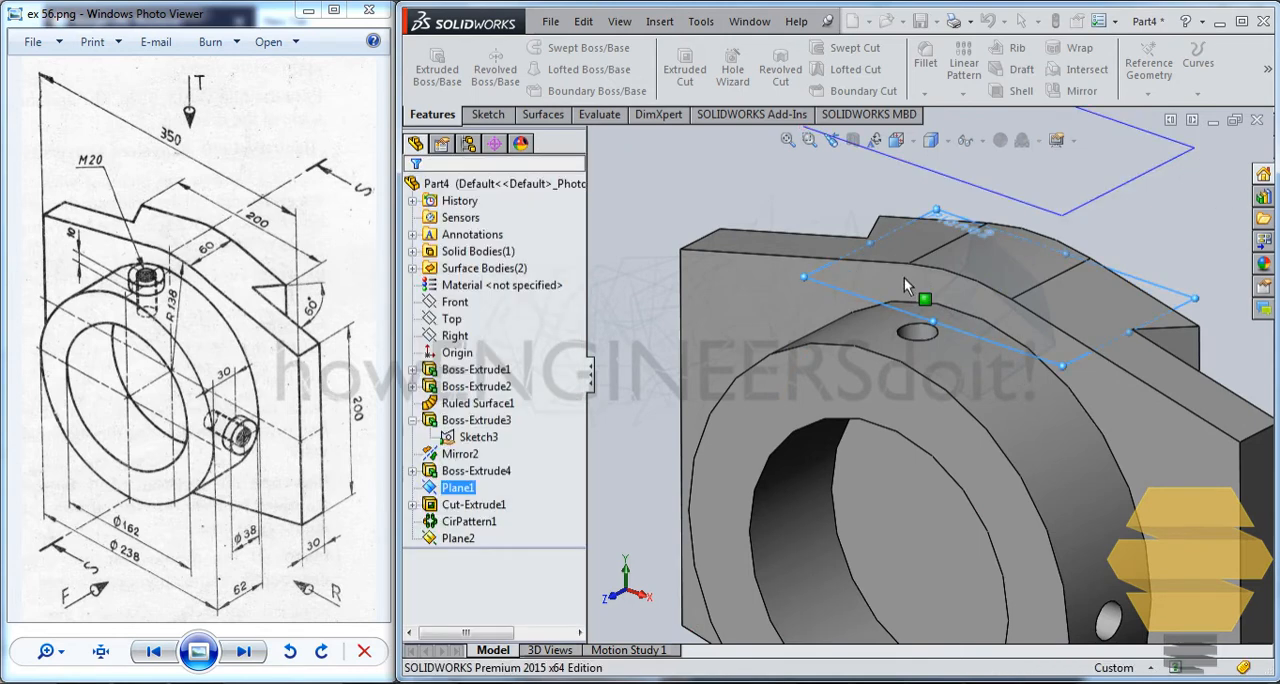
Sketch two concentric circles on the new offset plane, centred on the ring's upper hole: an outer one about 46 mm and an inner one of 20 mm diameter.
middle_drag(904, 277, 868, 303)
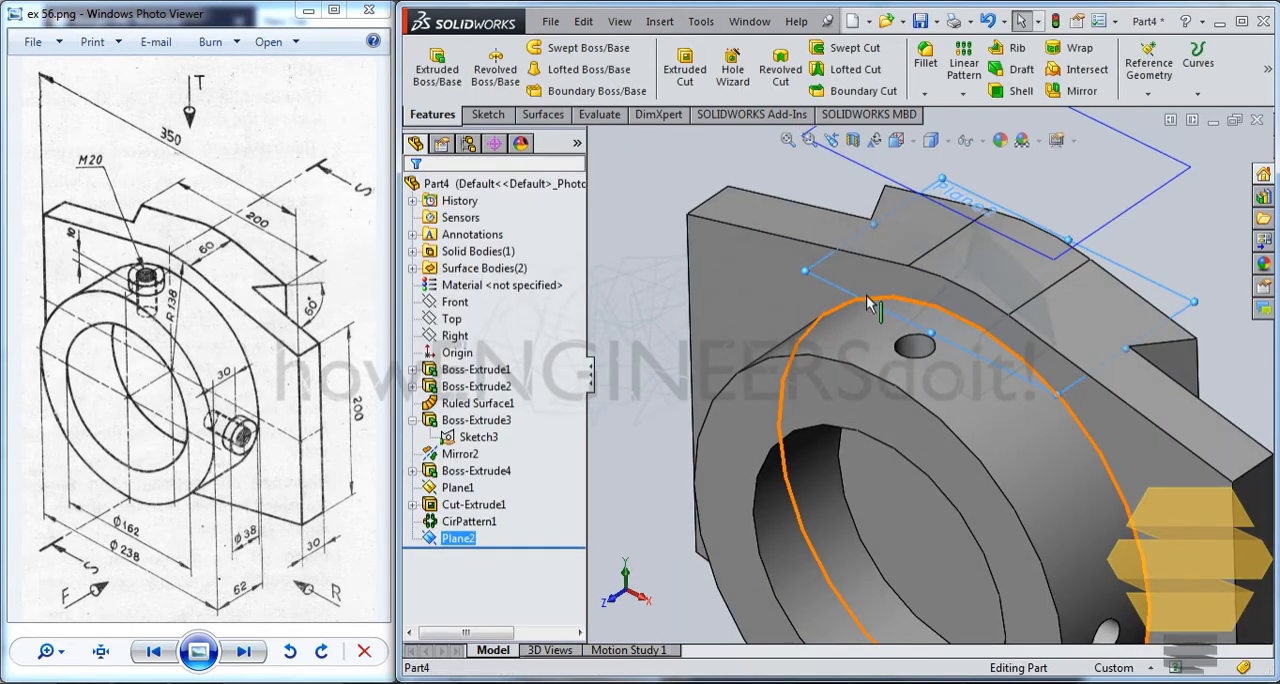
click(817, 283)
click(866, 210)
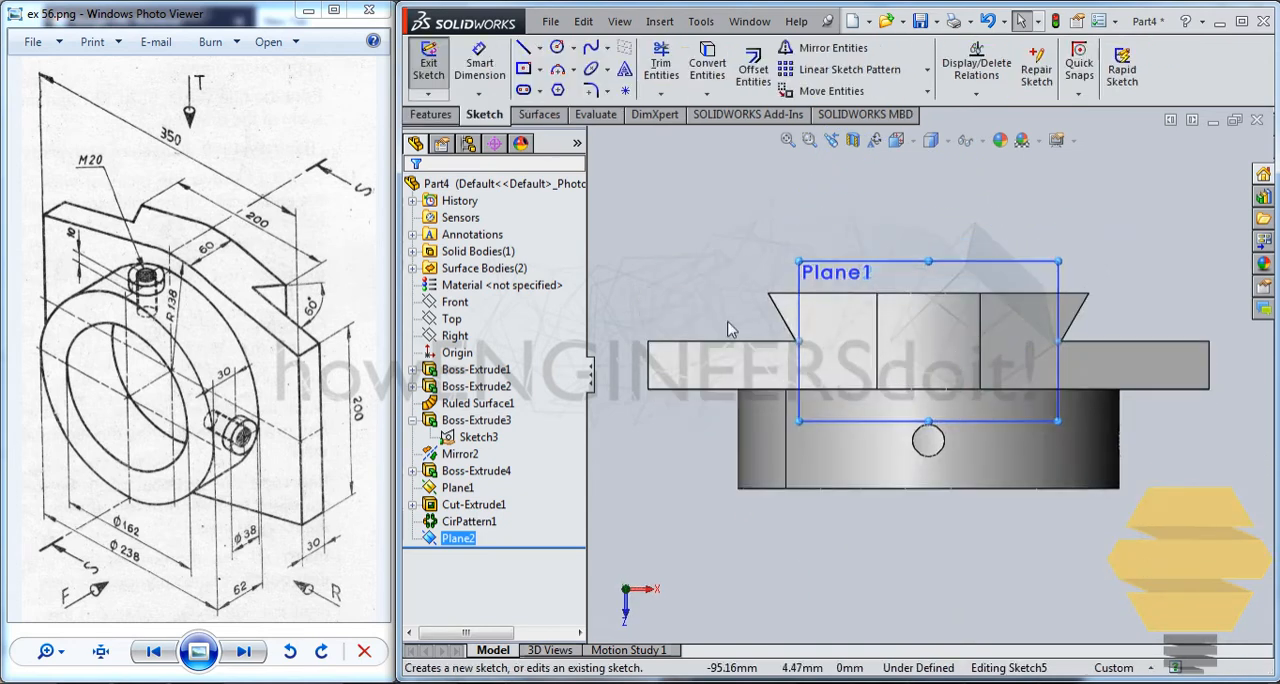
click(557, 47)
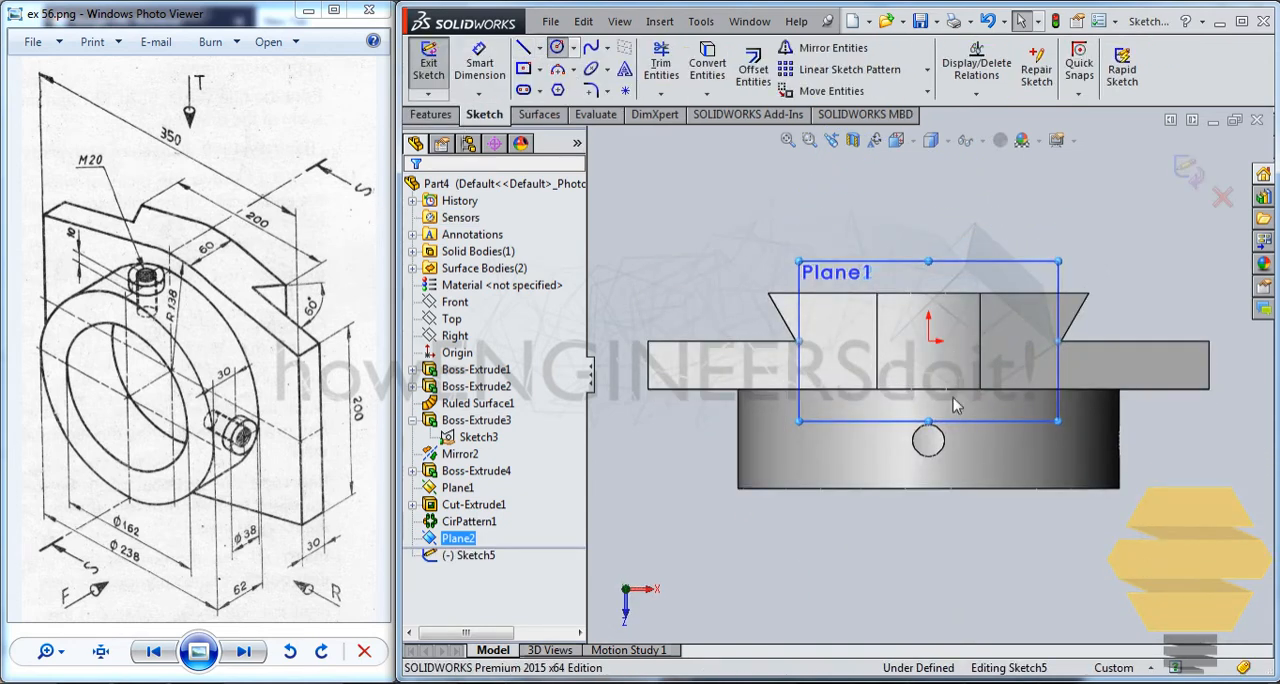
click(928, 440)
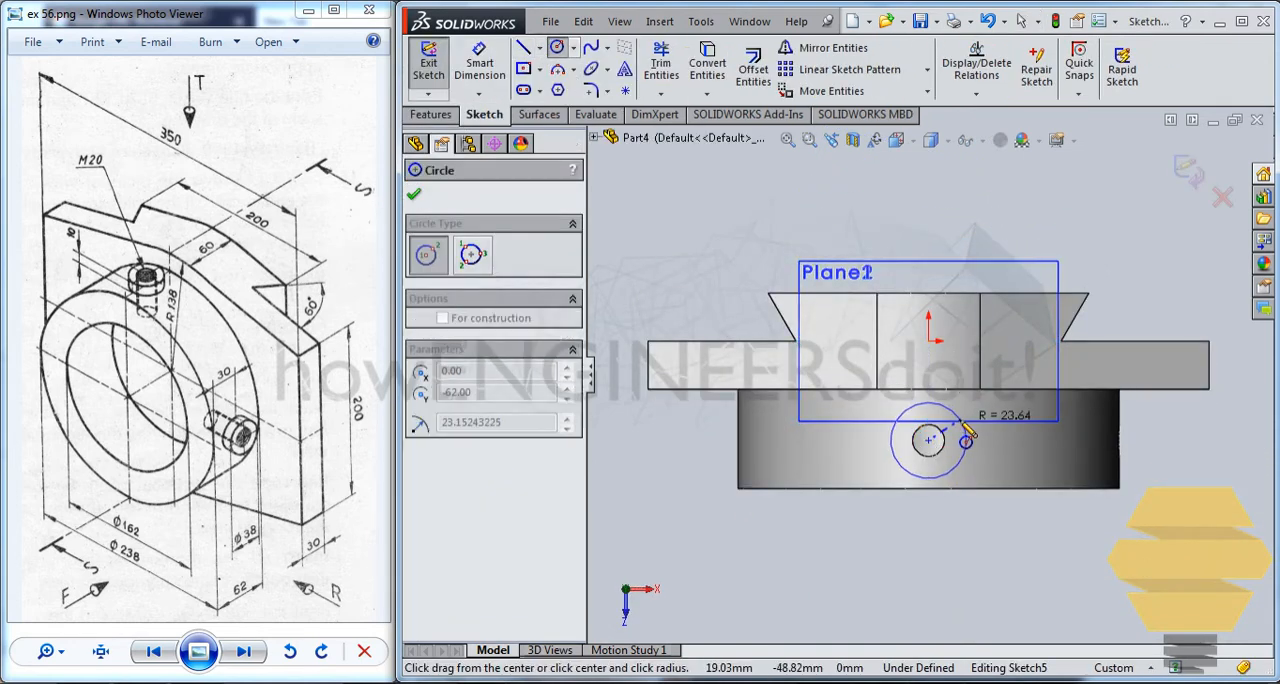
click(952, 470)
click(928, 440)
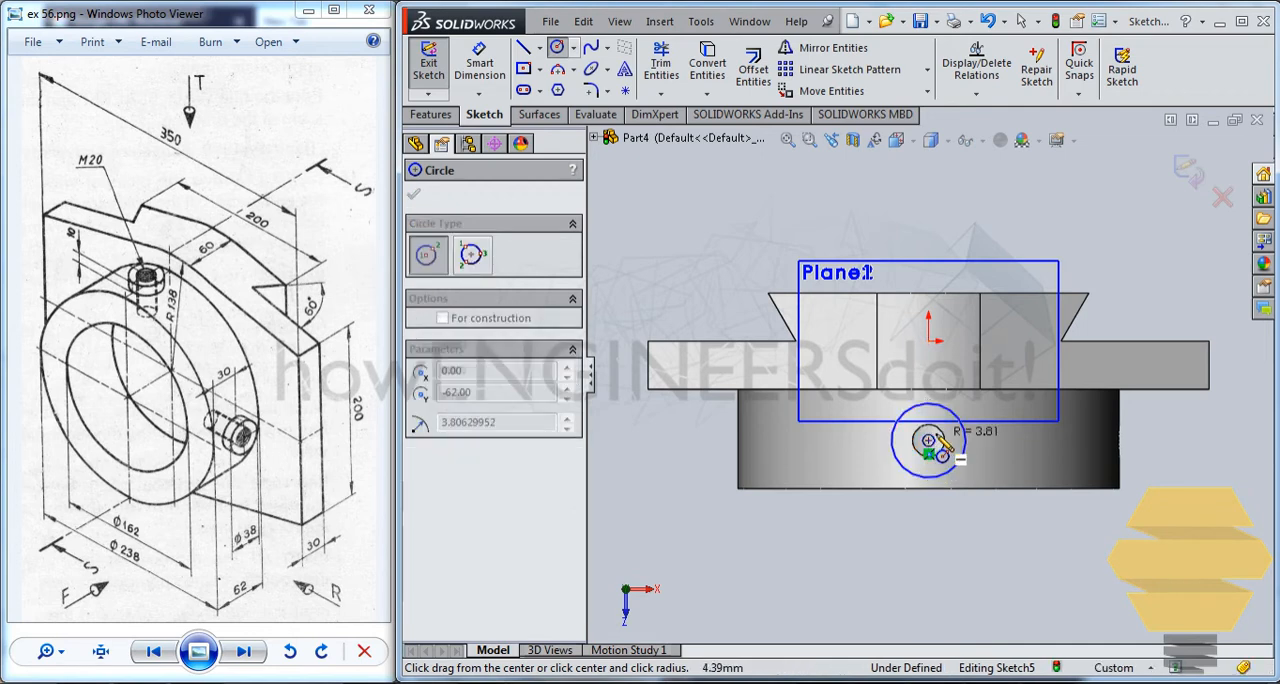
click(963, 455)
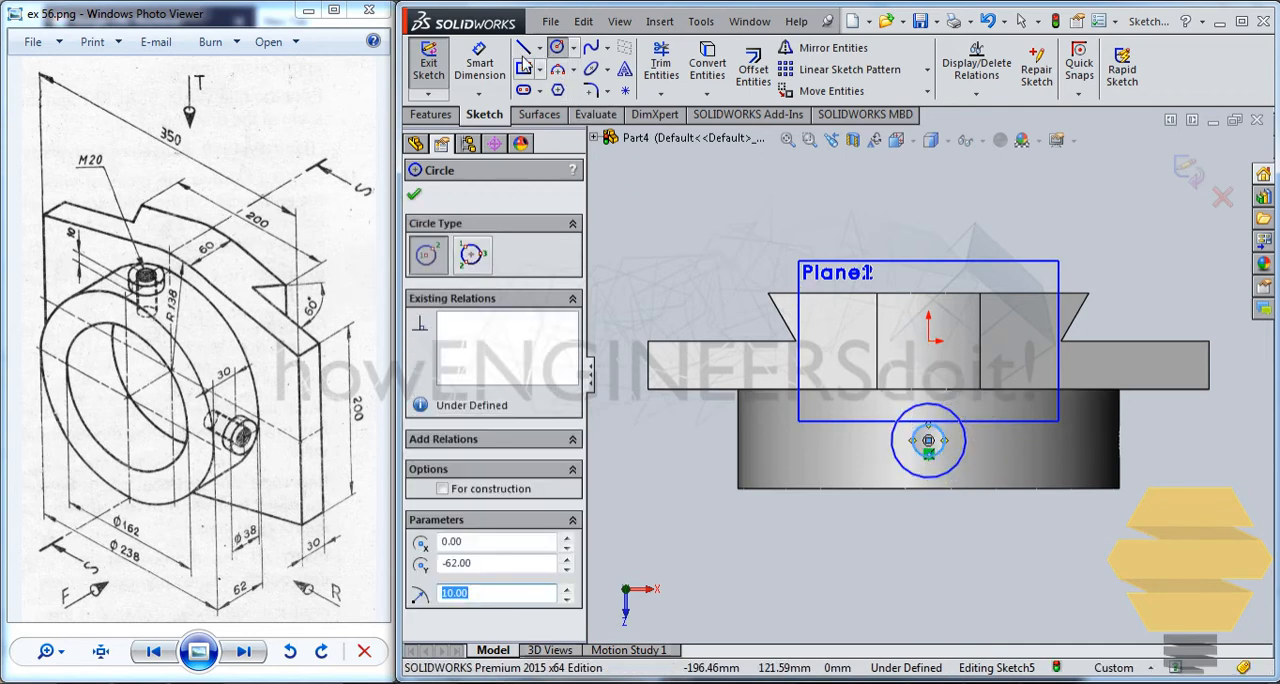
Dimension the outer circle's diameter as 30 mm and exit the sketch.
key(Escape)
click(959, 464)
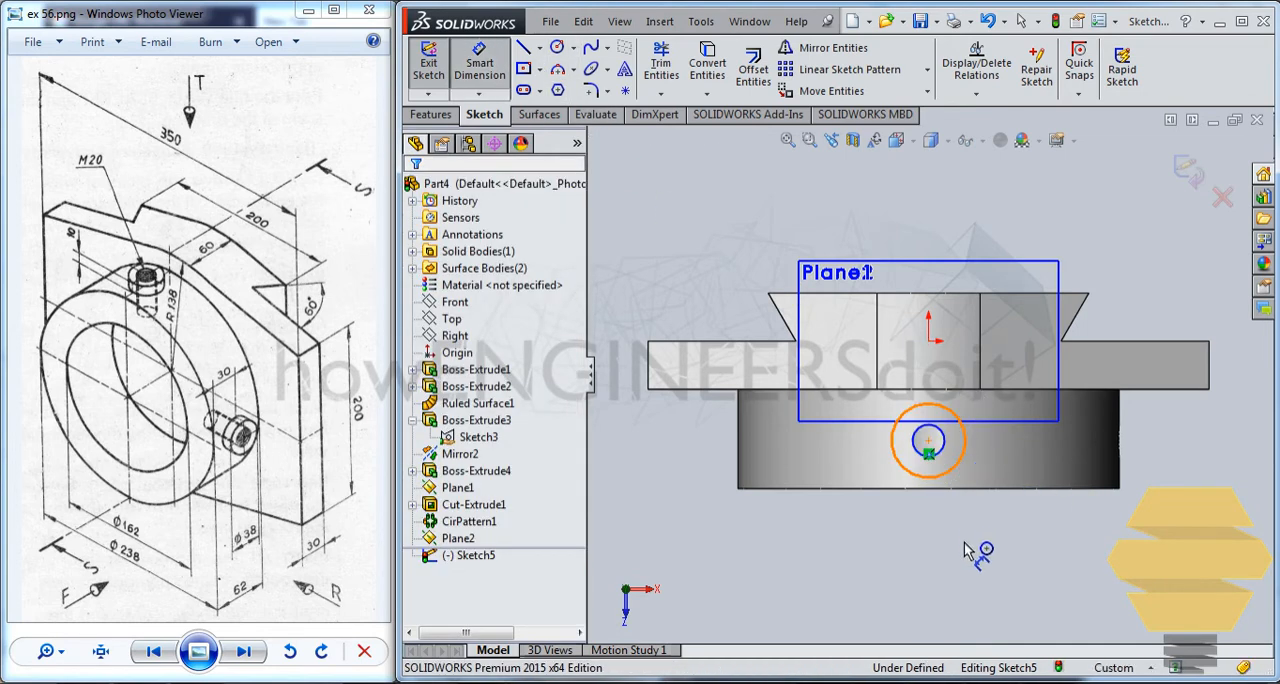
click(980, 541)
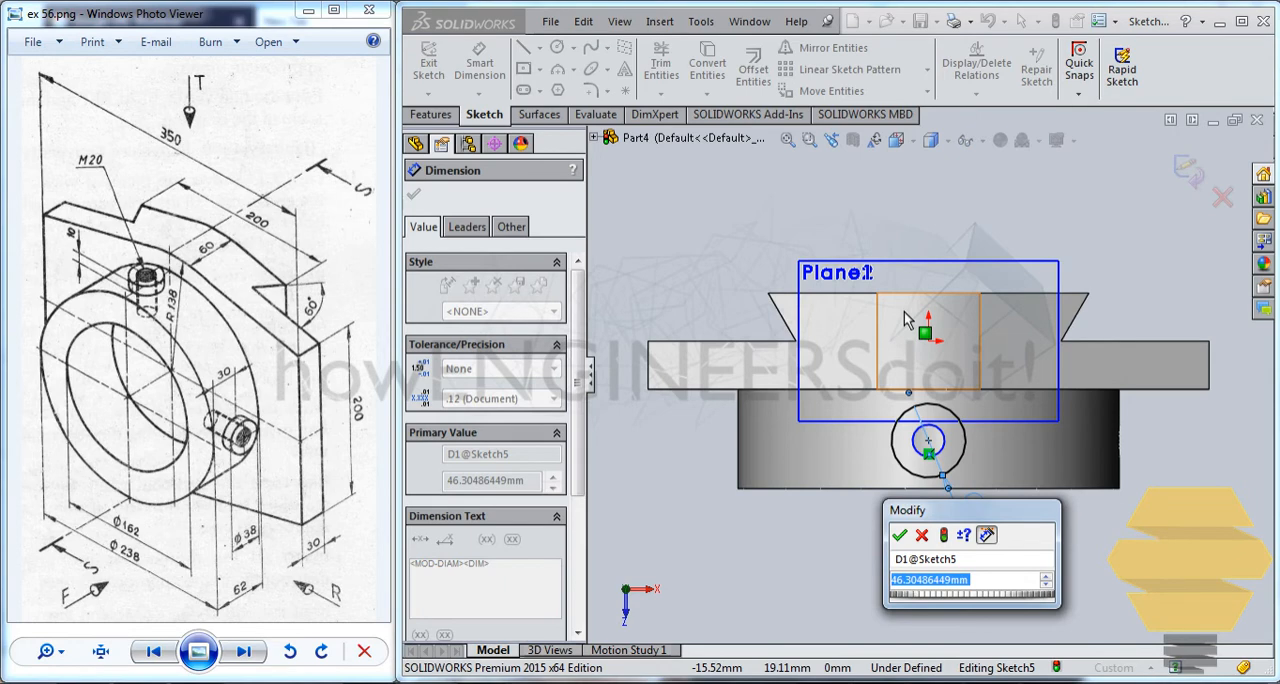
text(38)
key(Return)
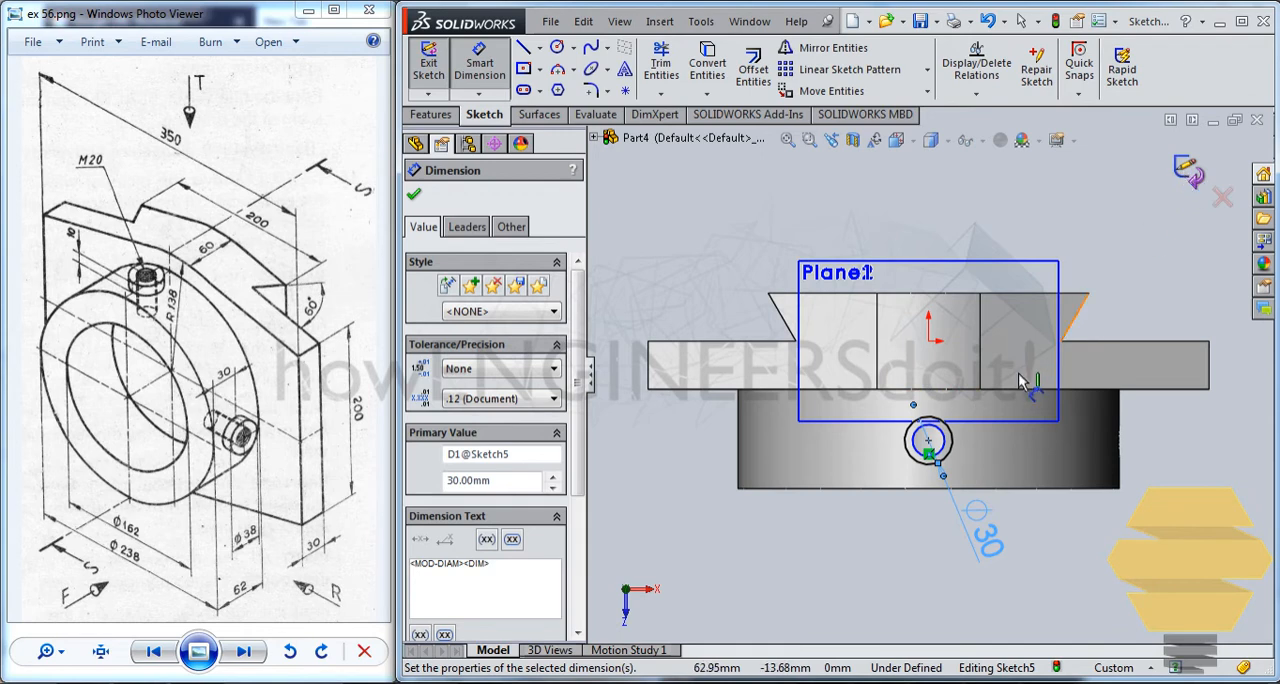
click(1188, 170)
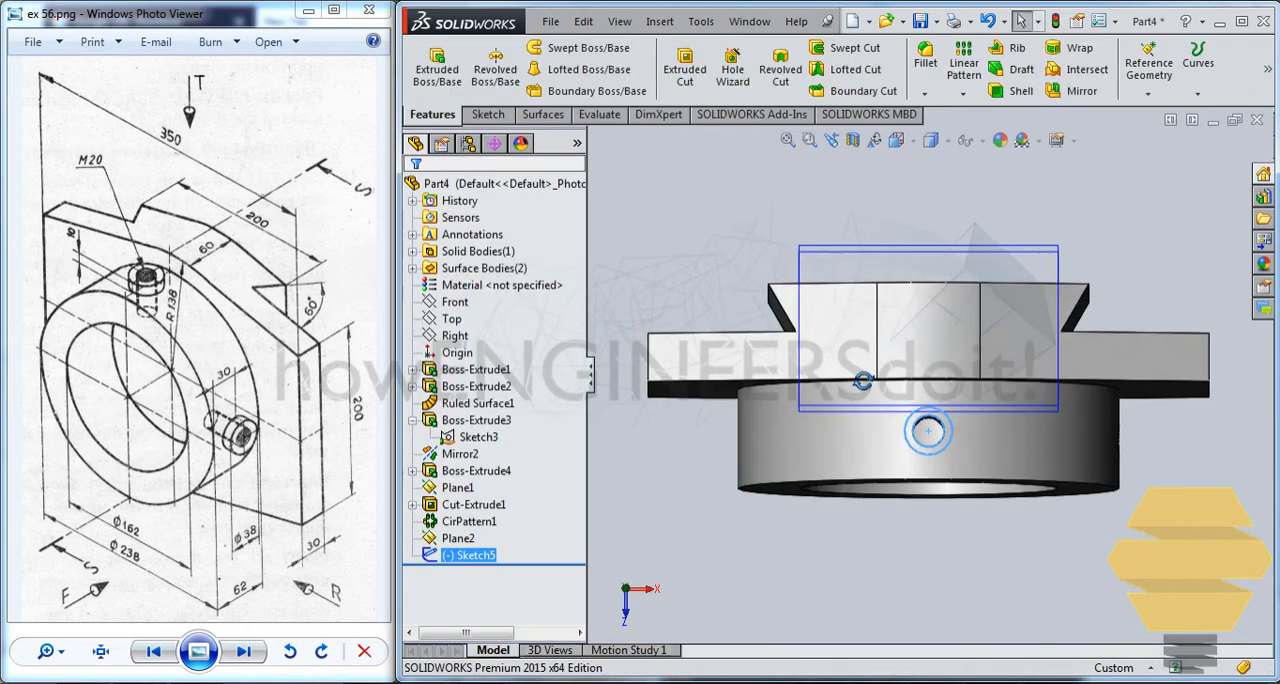
Extrude the inner circle as a blind boss 32 mm down into the ring's upper hole to form the screw shank.
mouse_move(863, 381)
middle_down()
mouse_move(903, 246)
mouse_move(882, 254)
middle_up()
scroll(906, 266, down, 2)
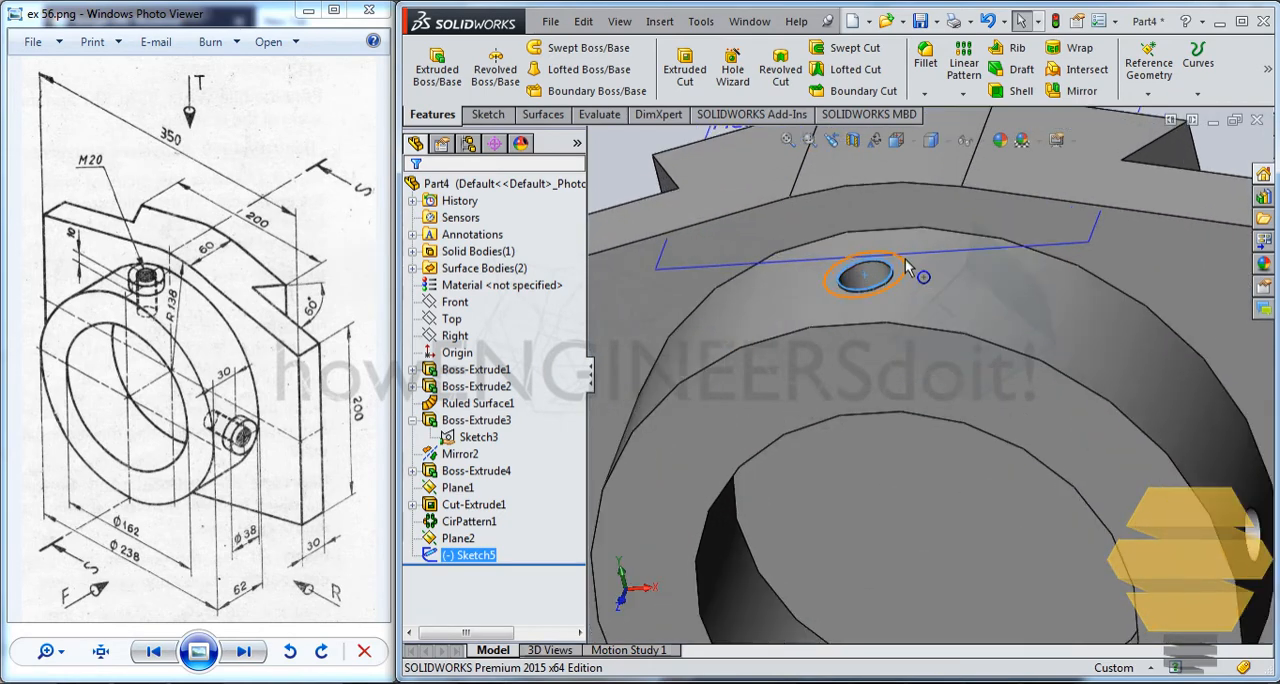
scroll(895, 275, down, 2)
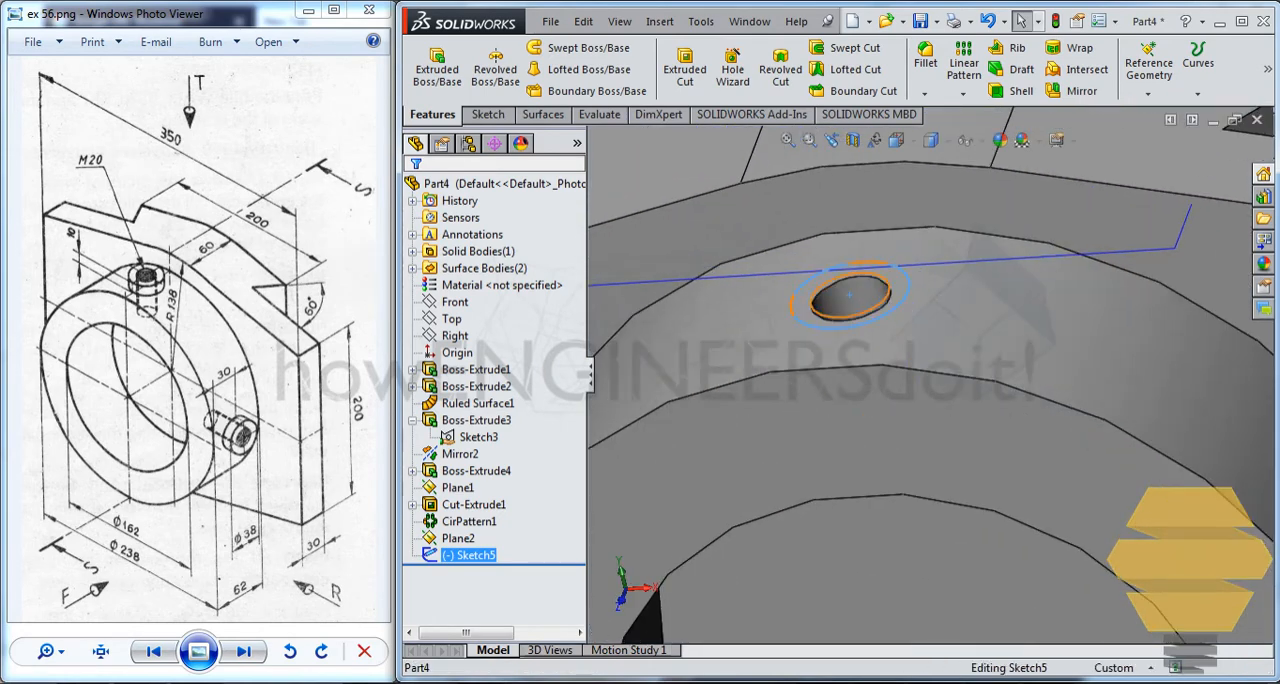
click(890, 292)
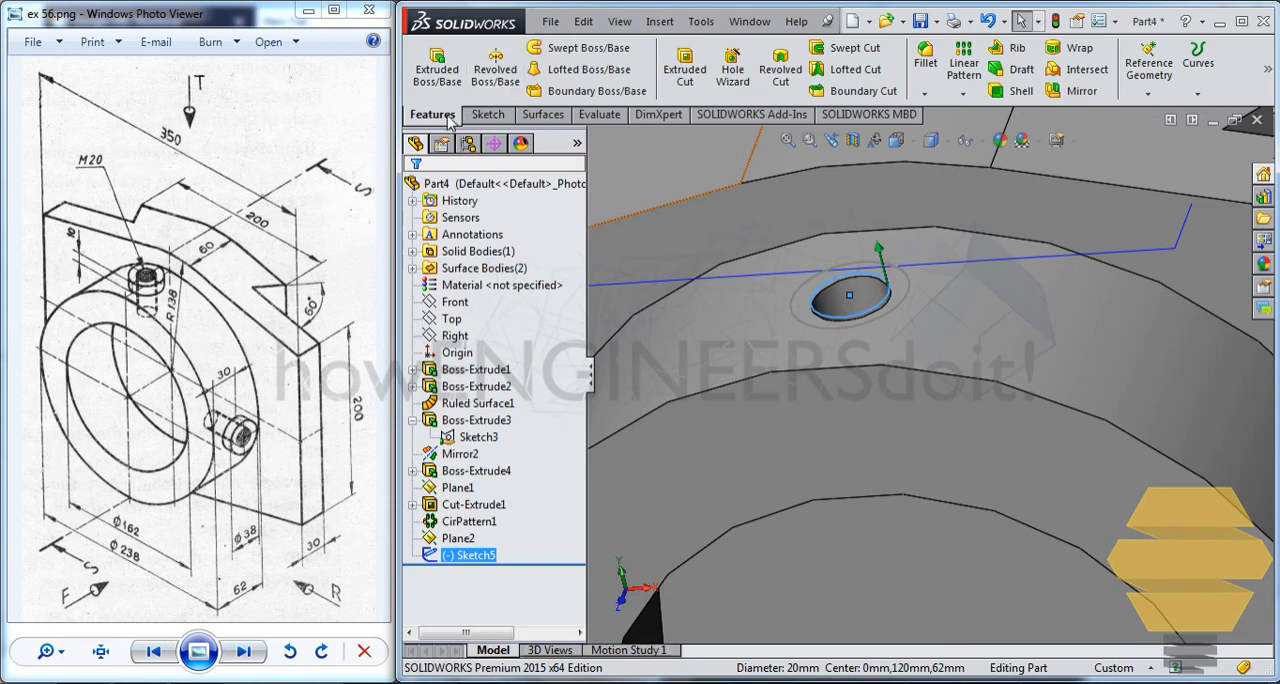
click(454, 80)
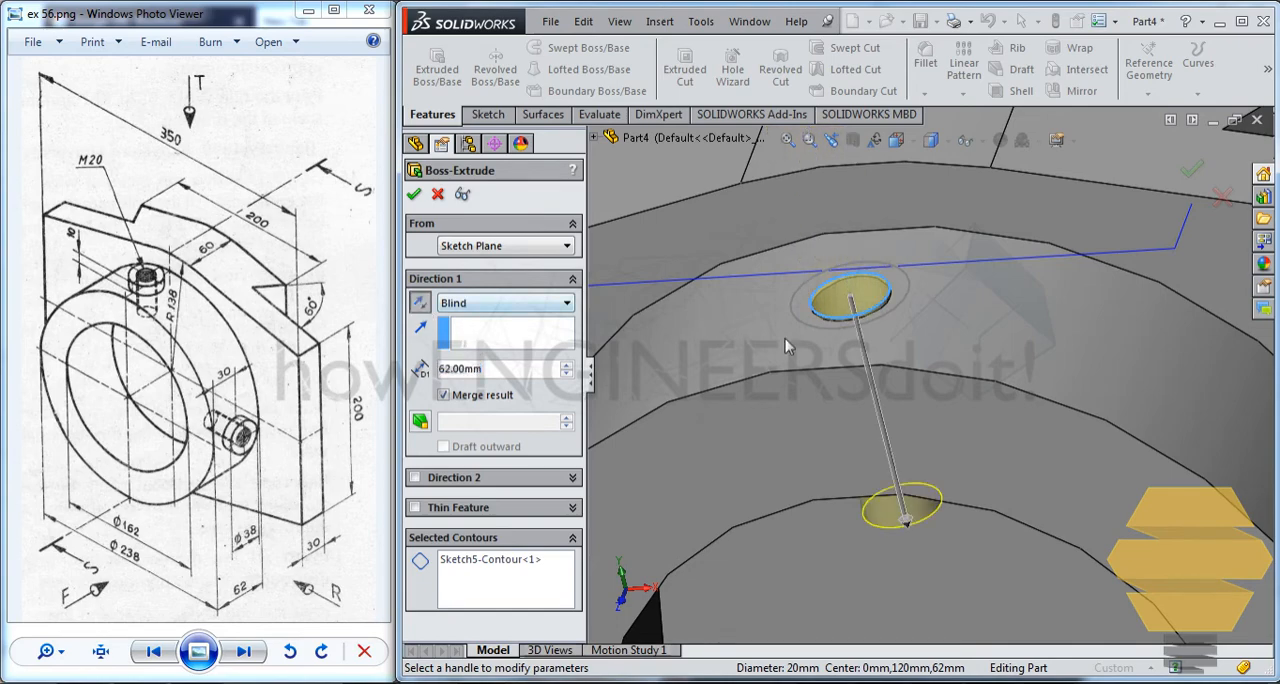
middle_drag(900, 515, 883, 452)
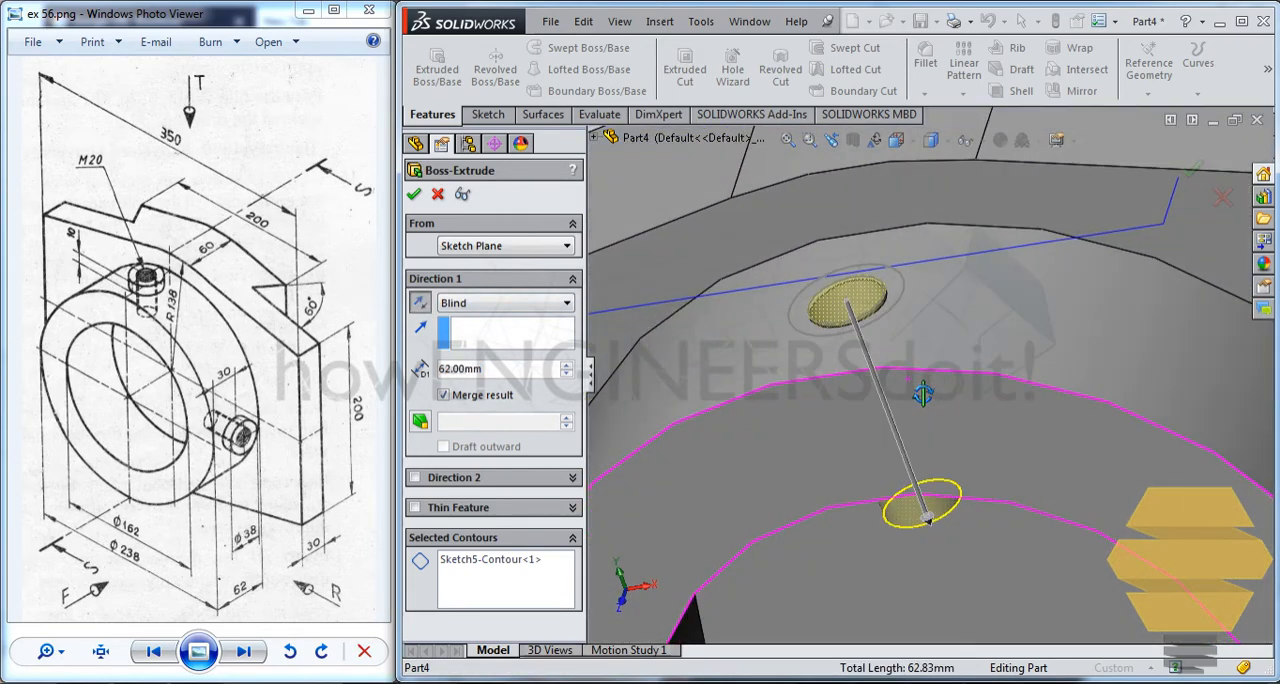
click(571, 376)
middle_drag(811, 377, 851, 334)
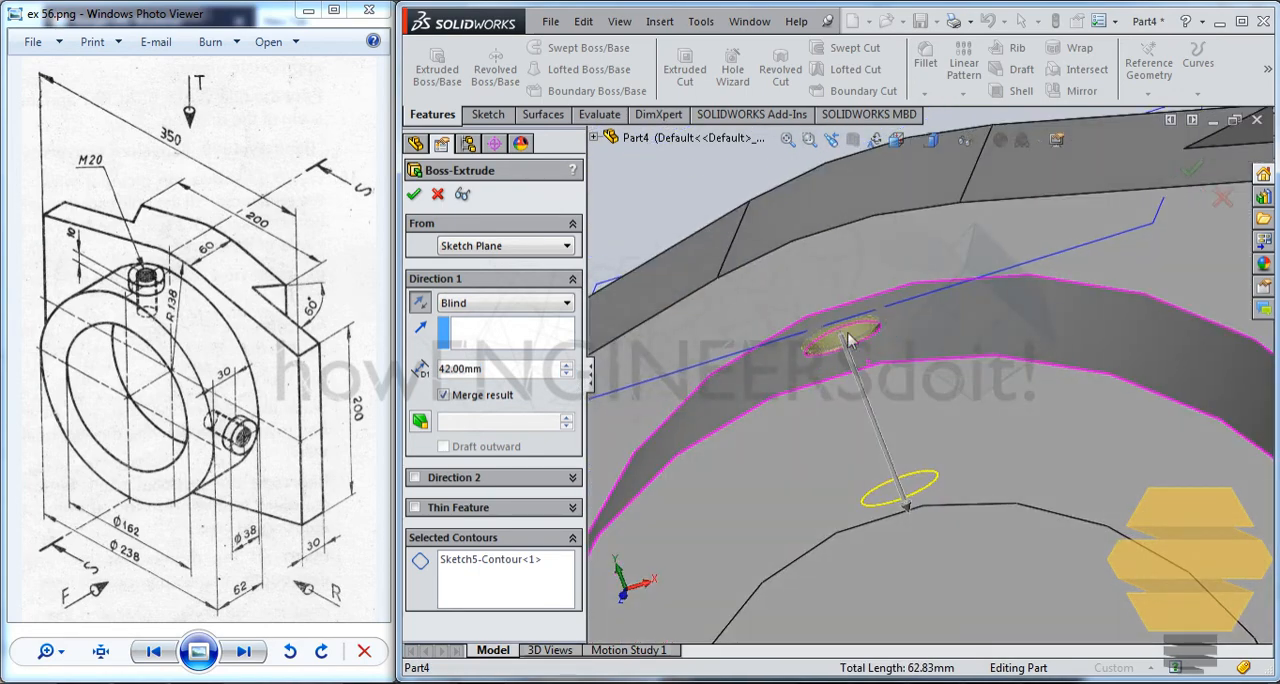
click(569, 376)
middle_drag(1124, 415, 1123, 446)
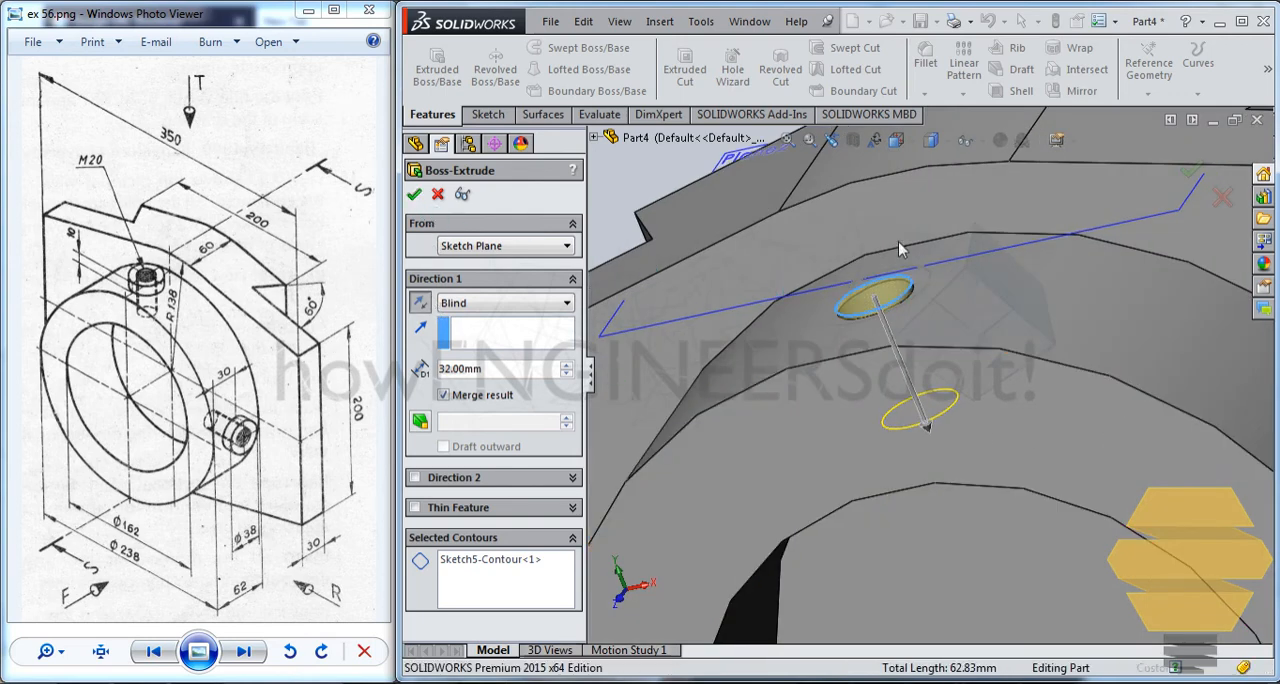
key(Return)
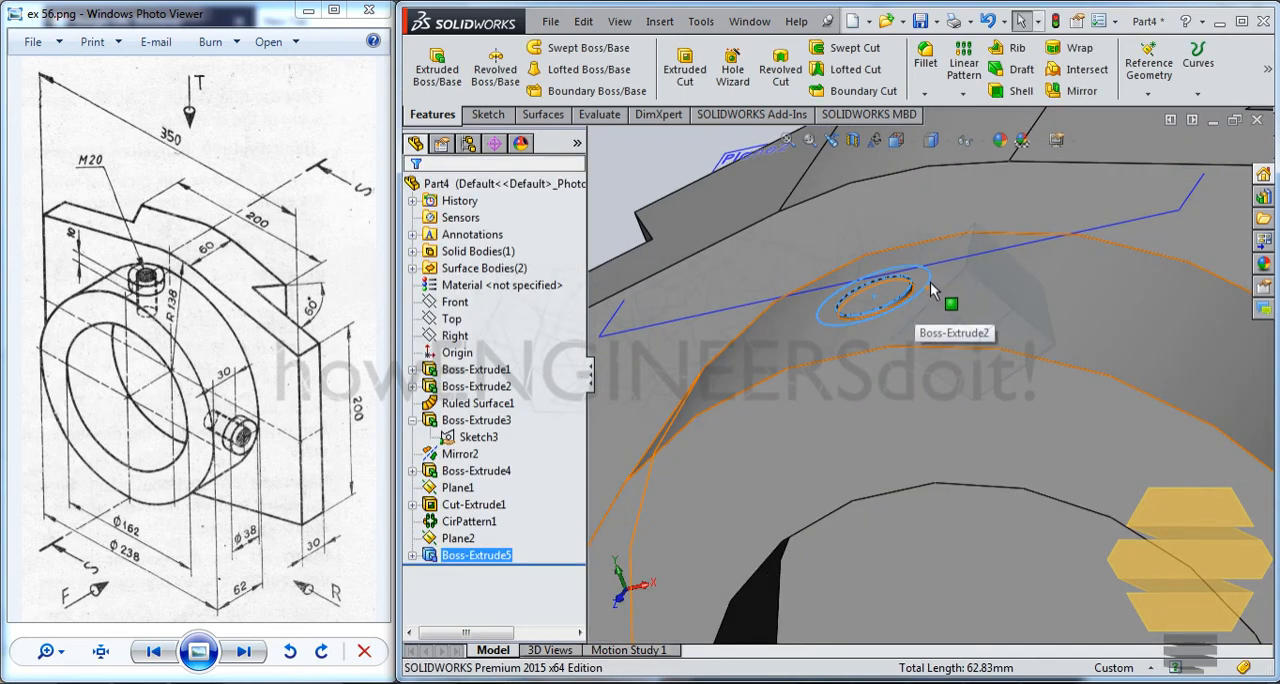
Show the concentric-circle sketch absorbed by the shank extrusion so its outer circle can be reused.
click(944, 261)
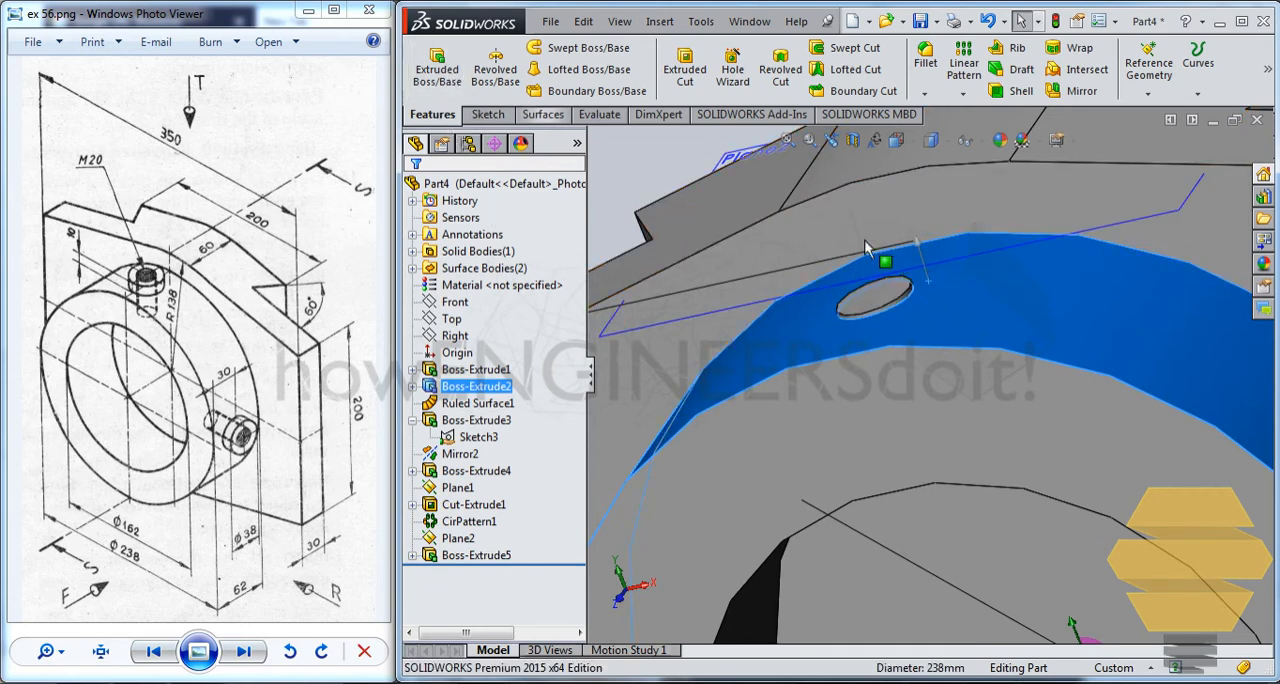
key(Escape)
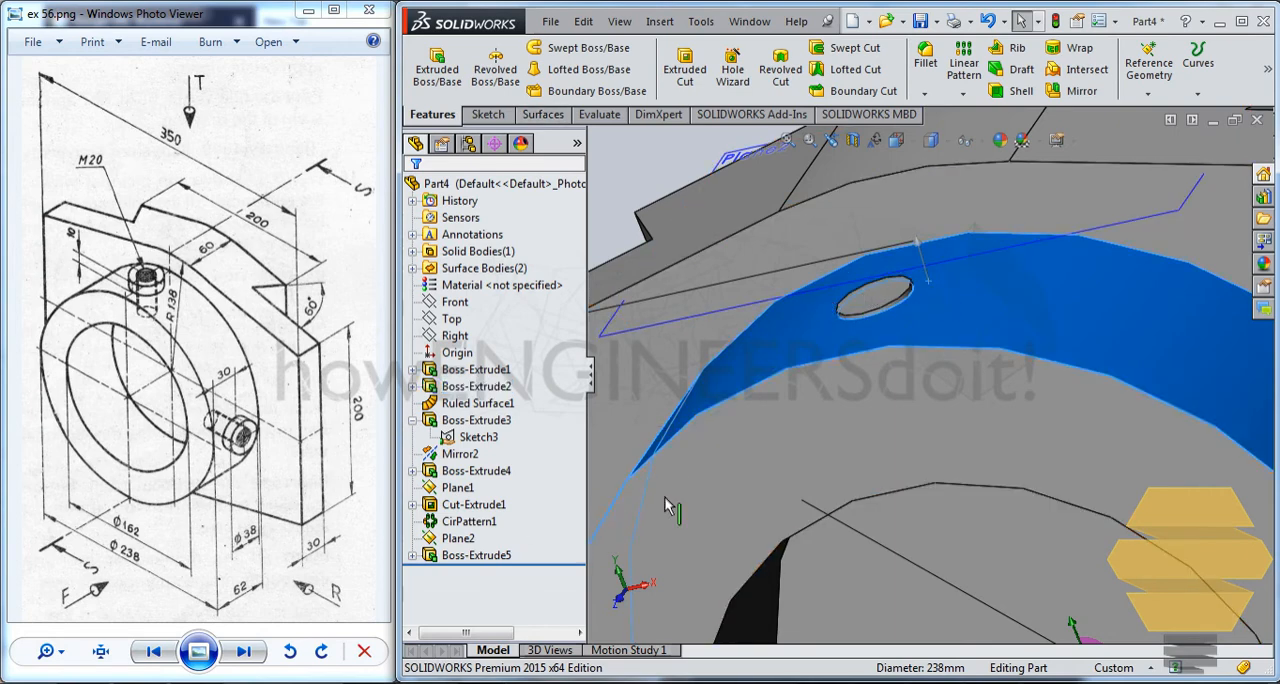
click(413, 556)
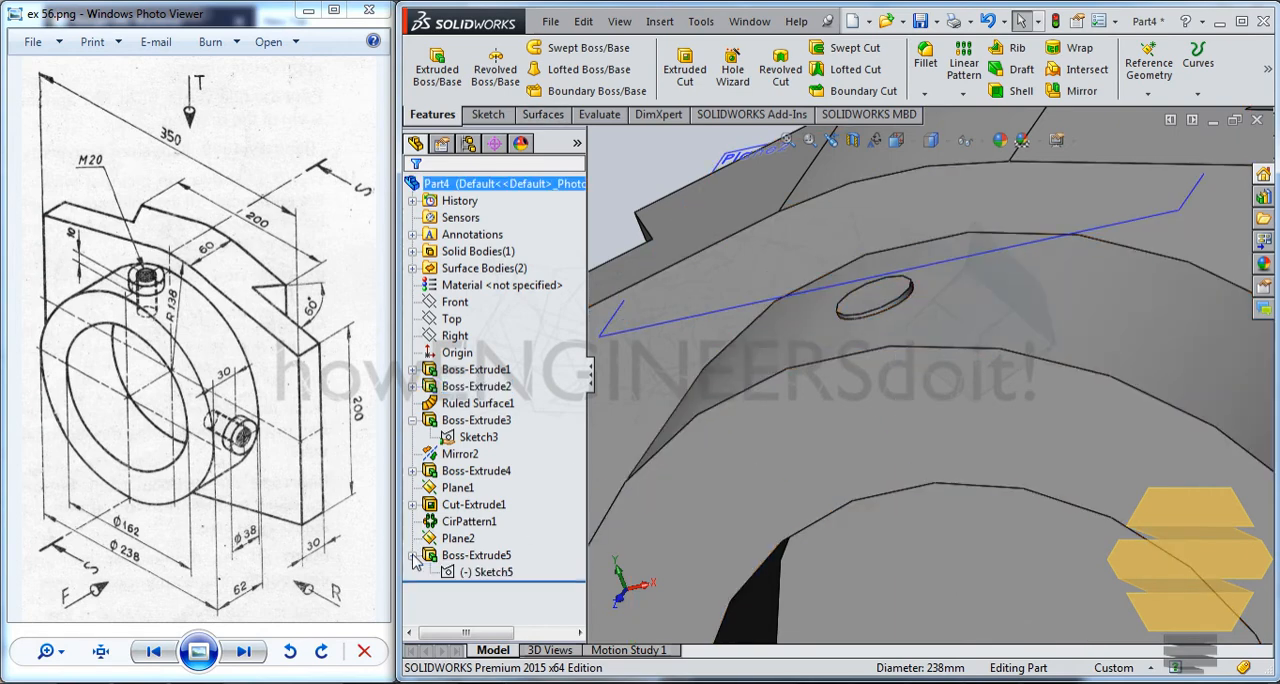
click(484, 572)
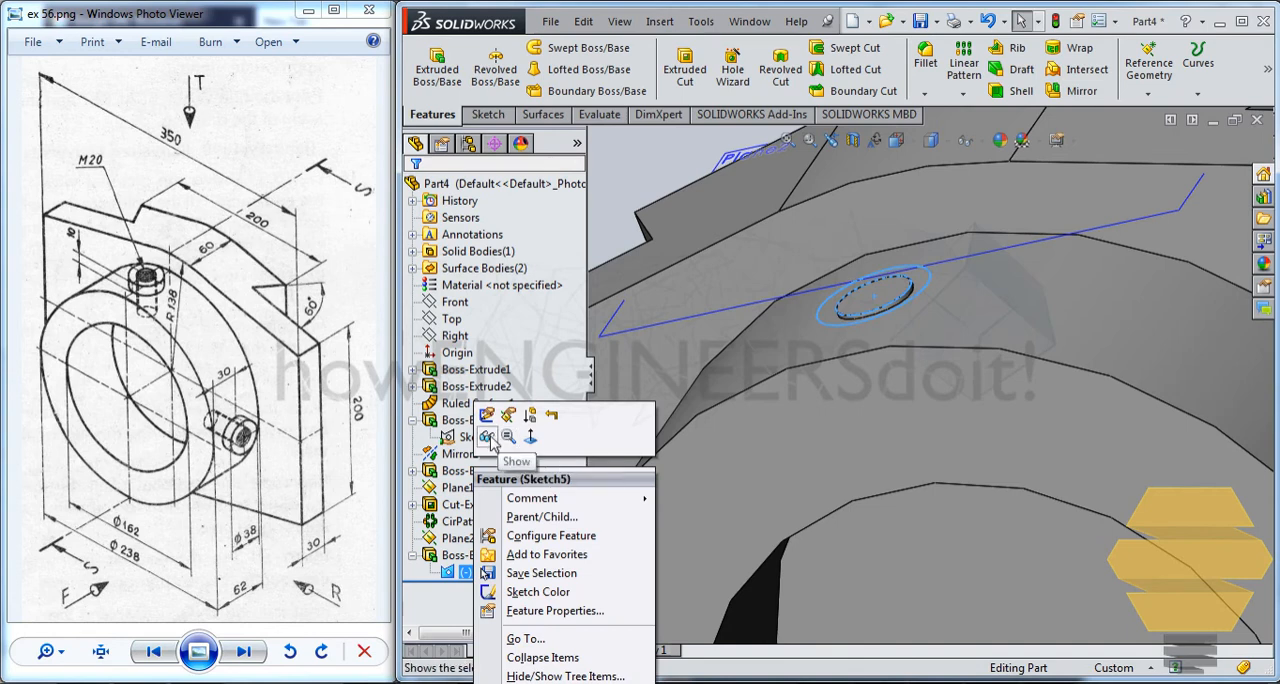
click(487, 438)
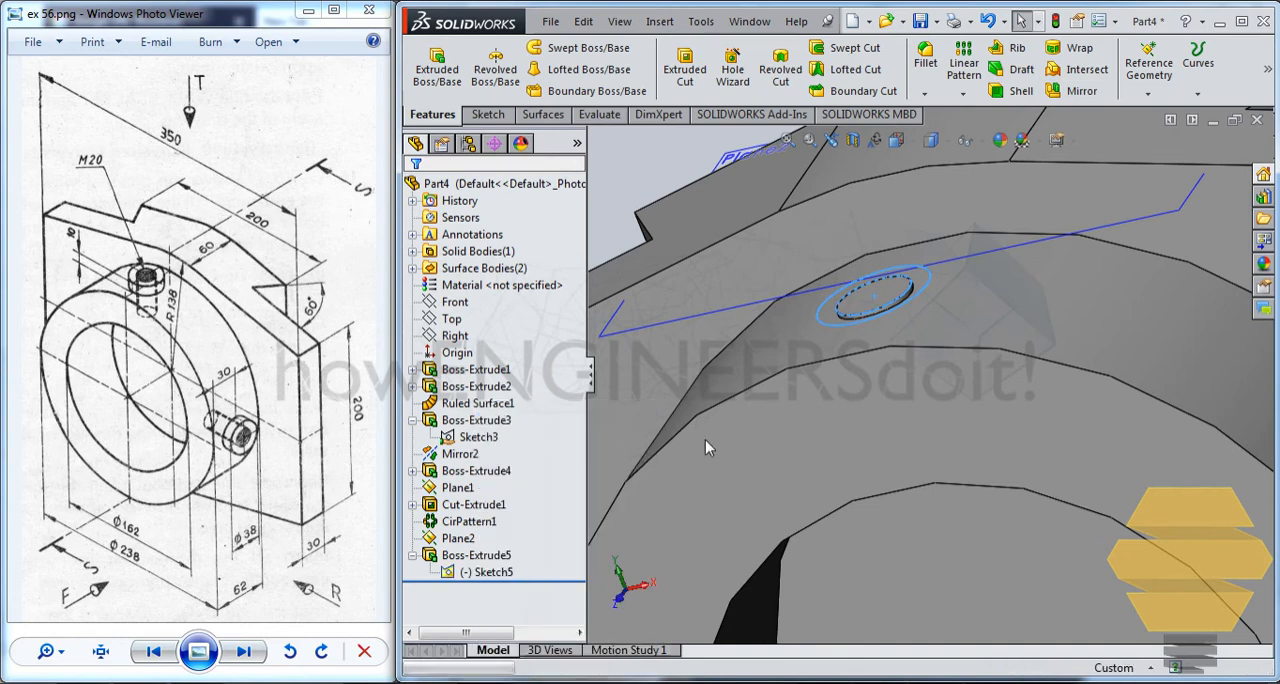
Extrude the 30 mm outer circle upward as a blind boss 10 mm deep to form the screw head.
click(929, 286)
click(437, 68)
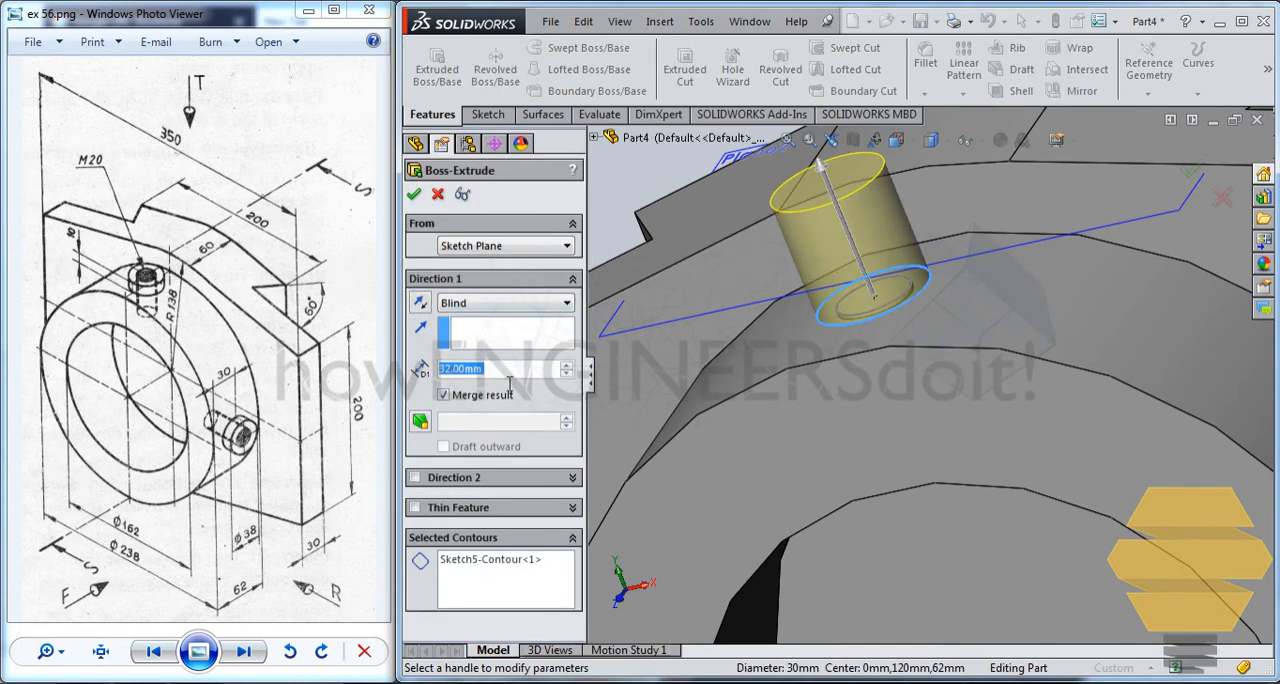
text(10)
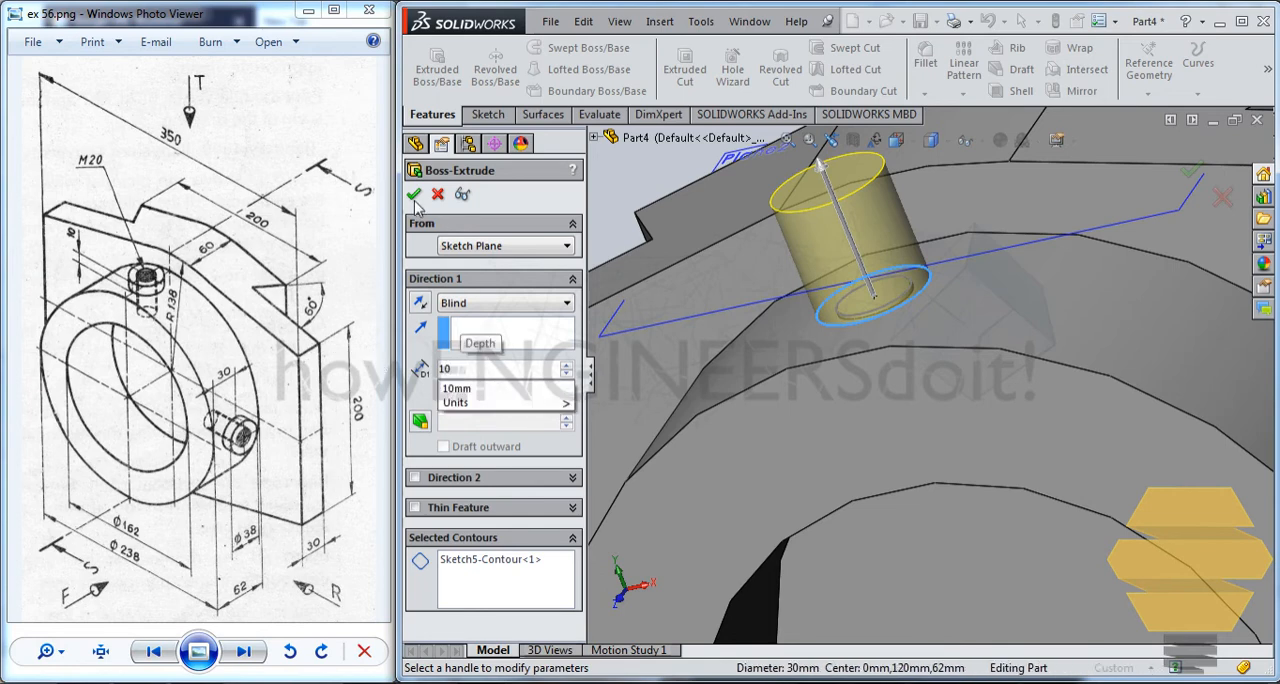
key(Return)
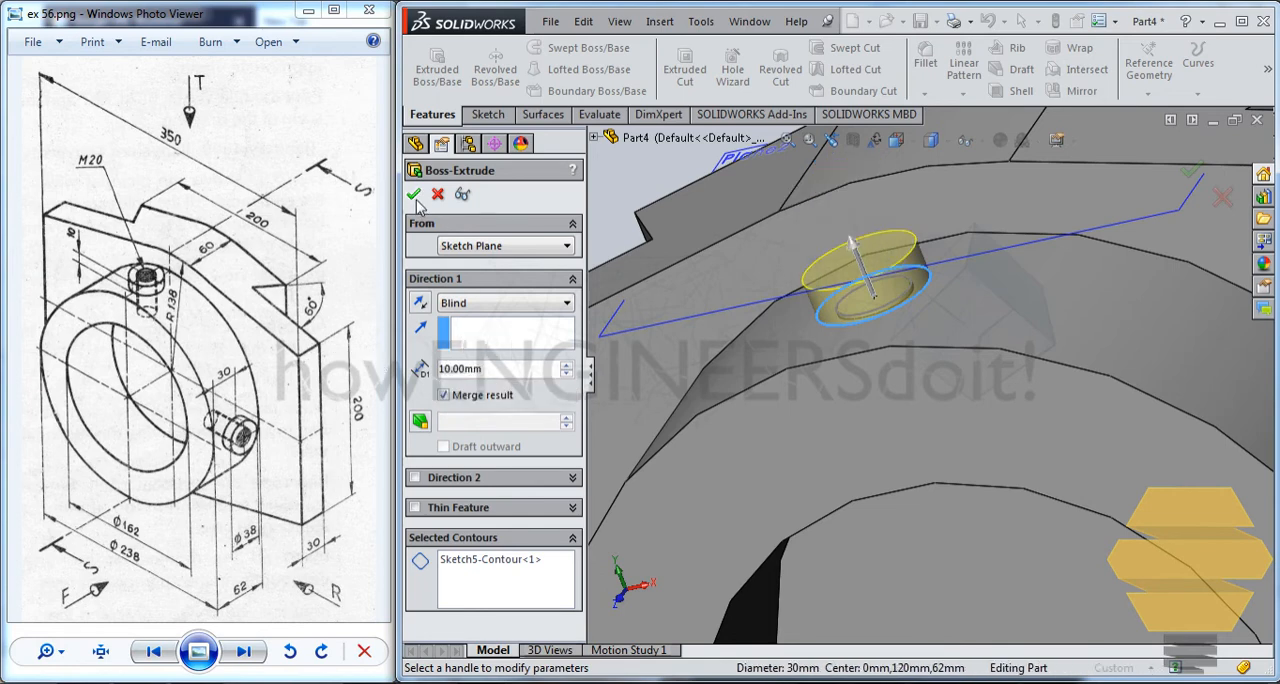
click(414, 196)
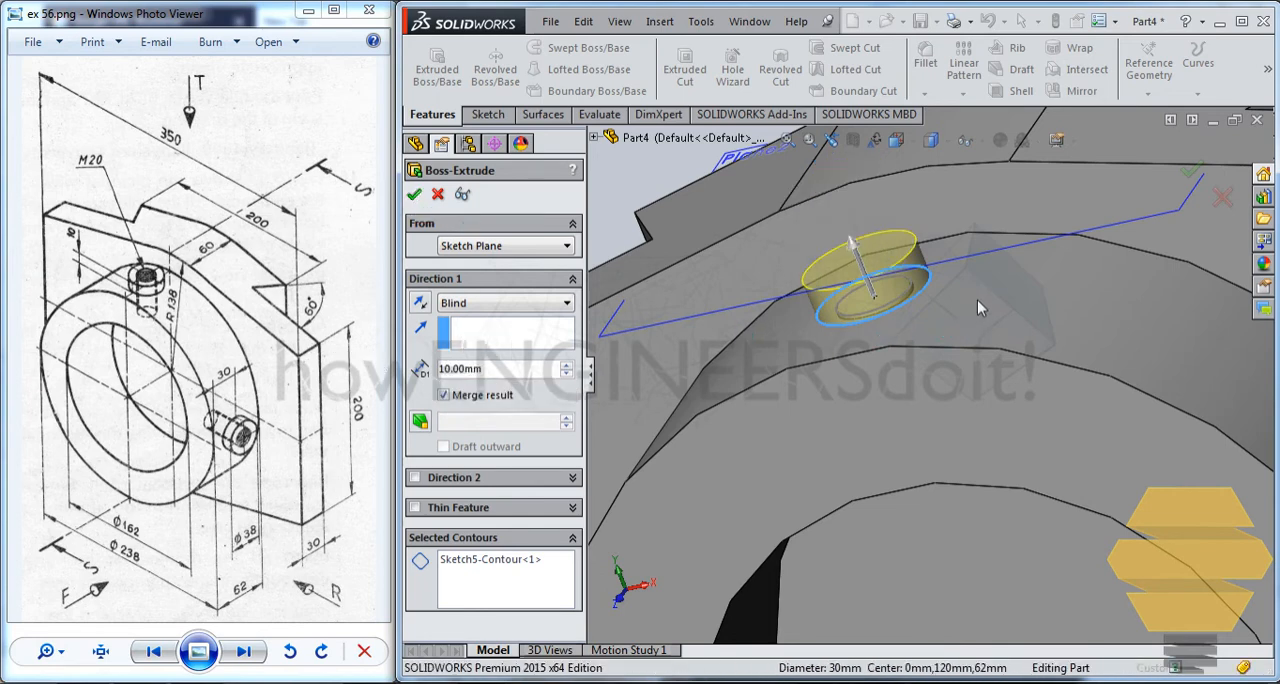
Create a circular pattern of the screw shank and head around the ring's bore face, with 2 instances spaced 90 degrees apart.
middle_drag(977, 279, 1106, 553)
scroll(1029, 414, up, 5)
click(476, 555)
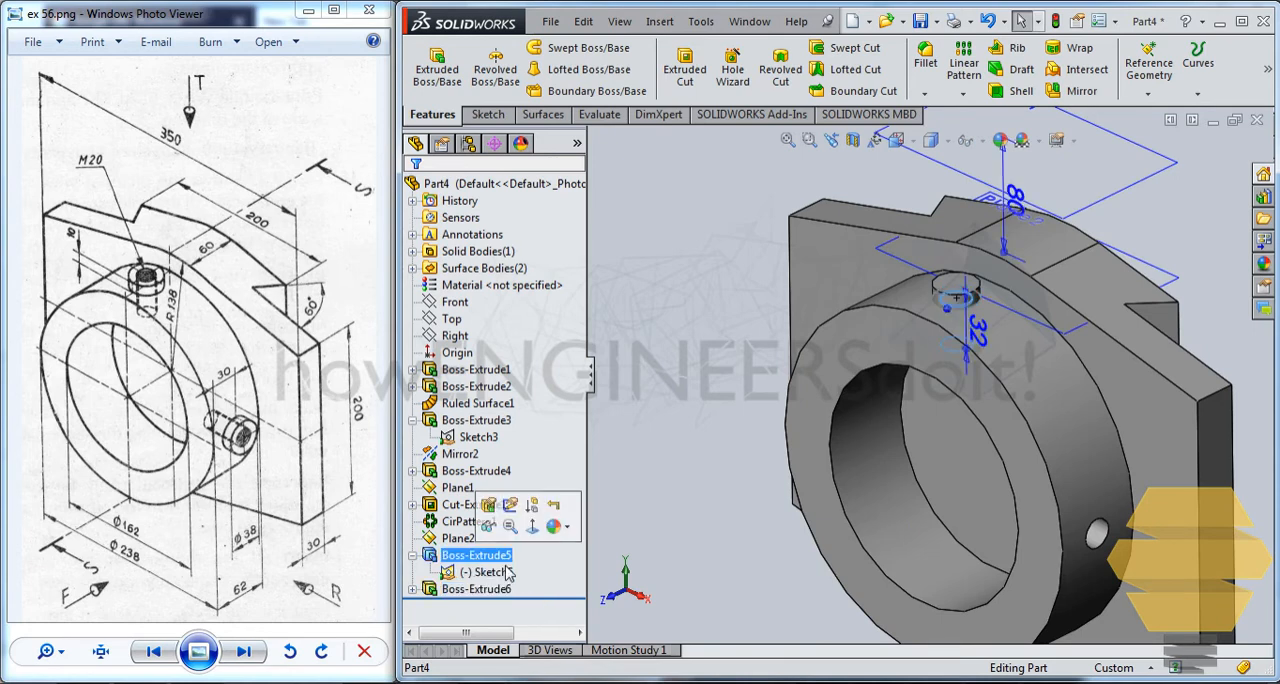
ctrl+click(497, 591)
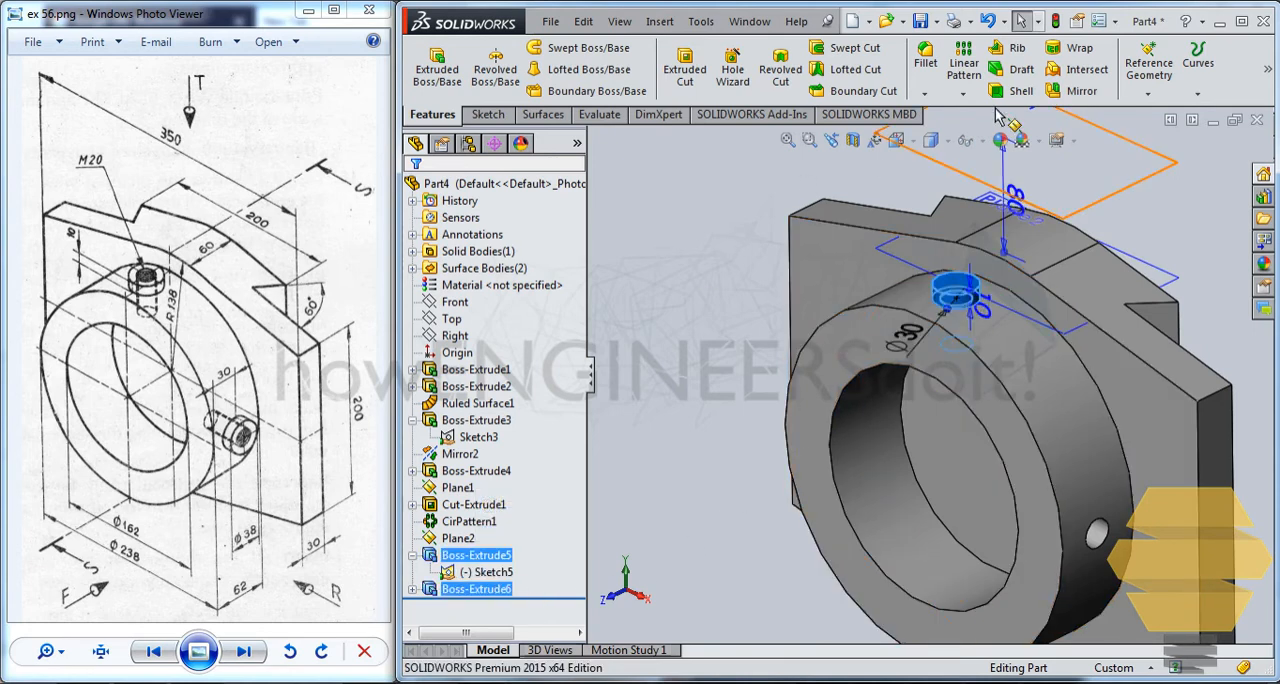
click(963, 94)
click(985, 137)
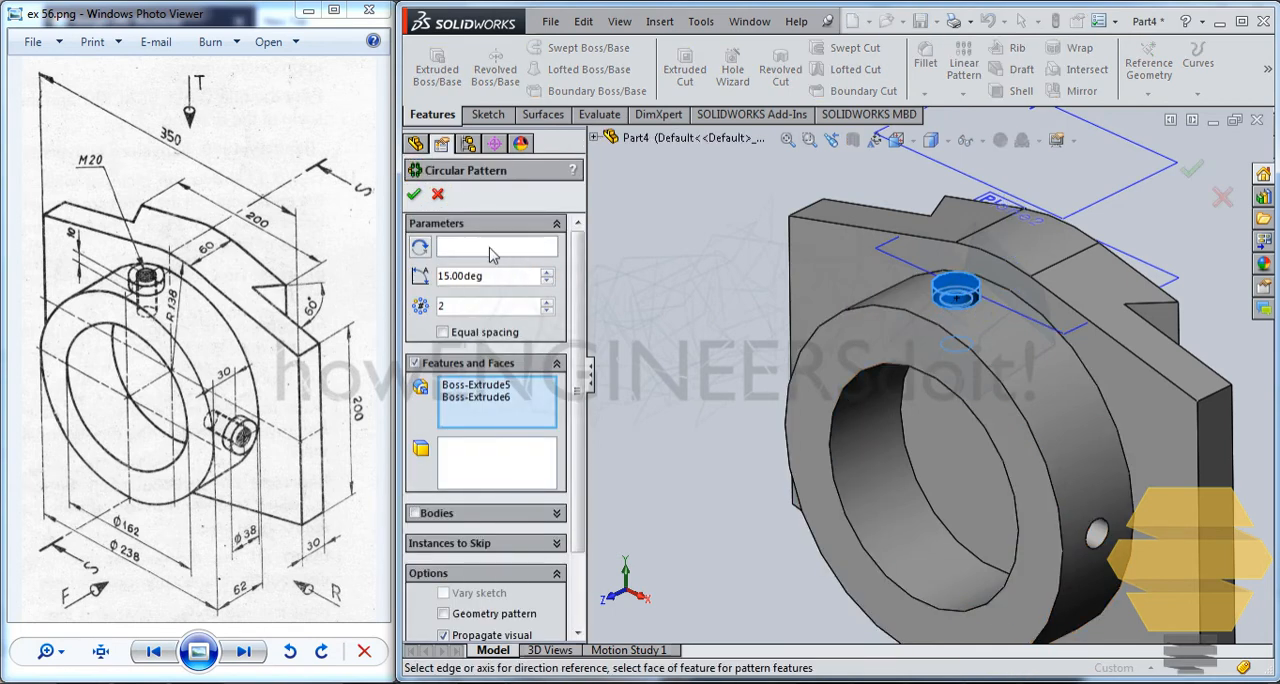
click(490, 252)
click(879, 399)
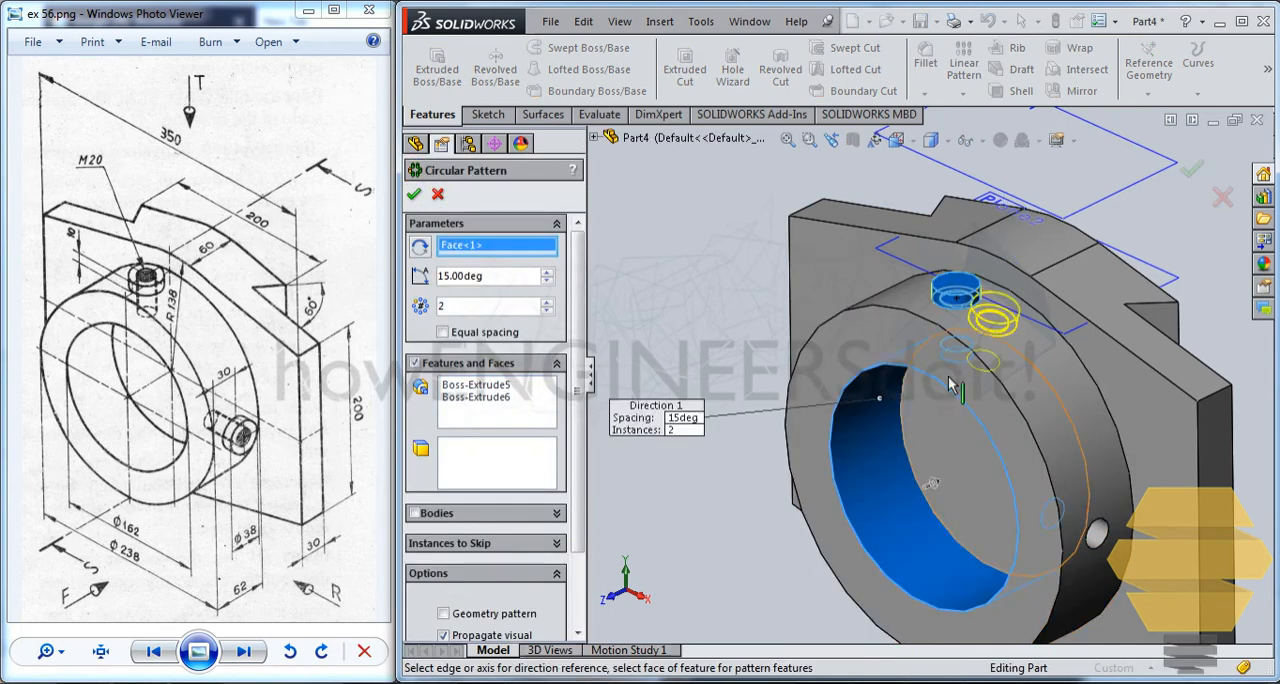
click(510, 282)
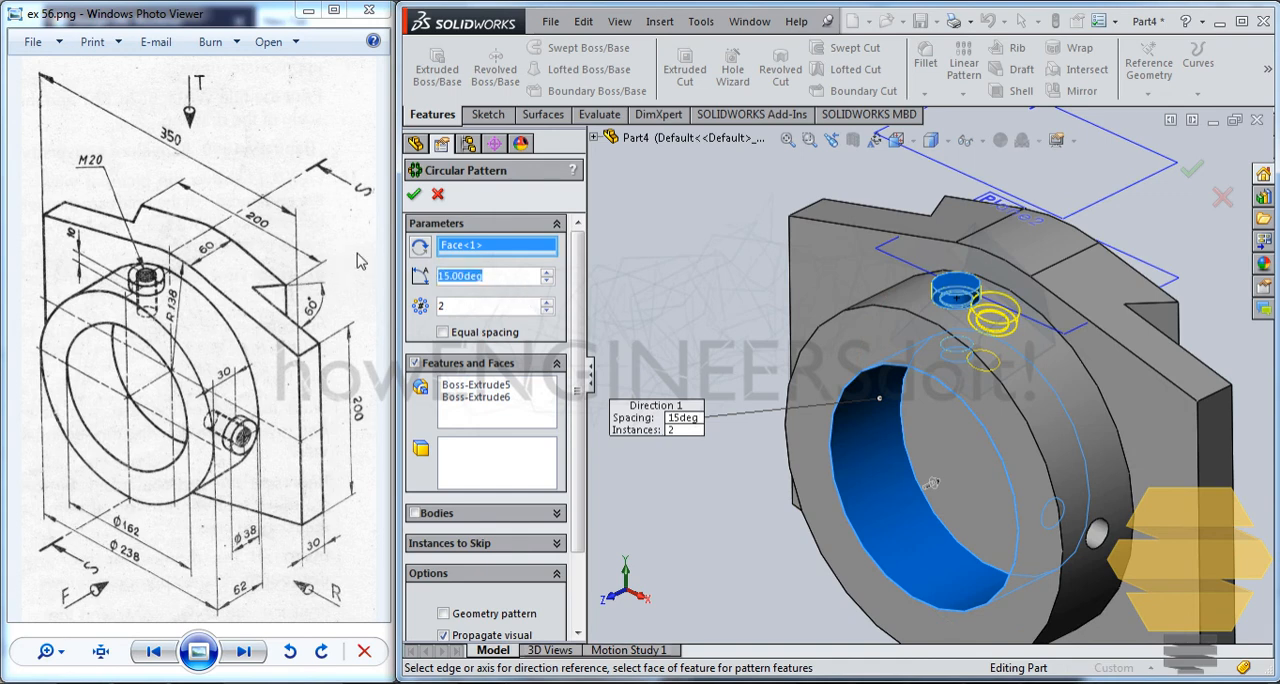
text(90)
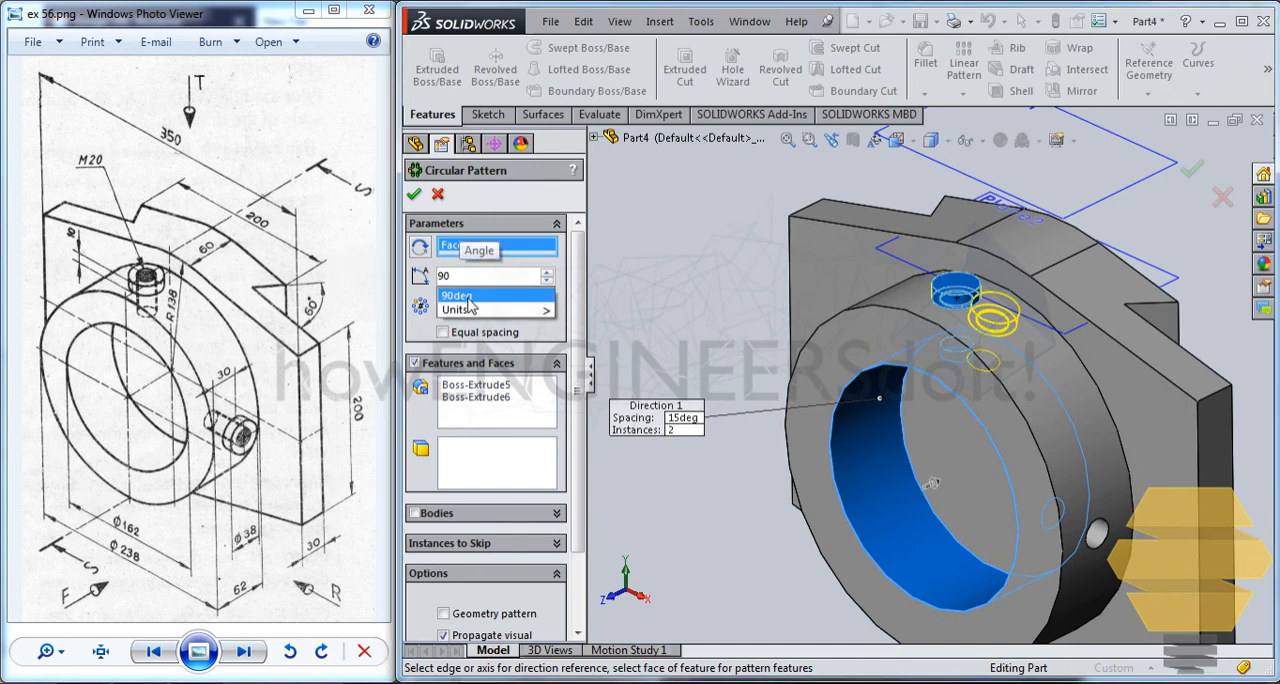
click(474, 297)
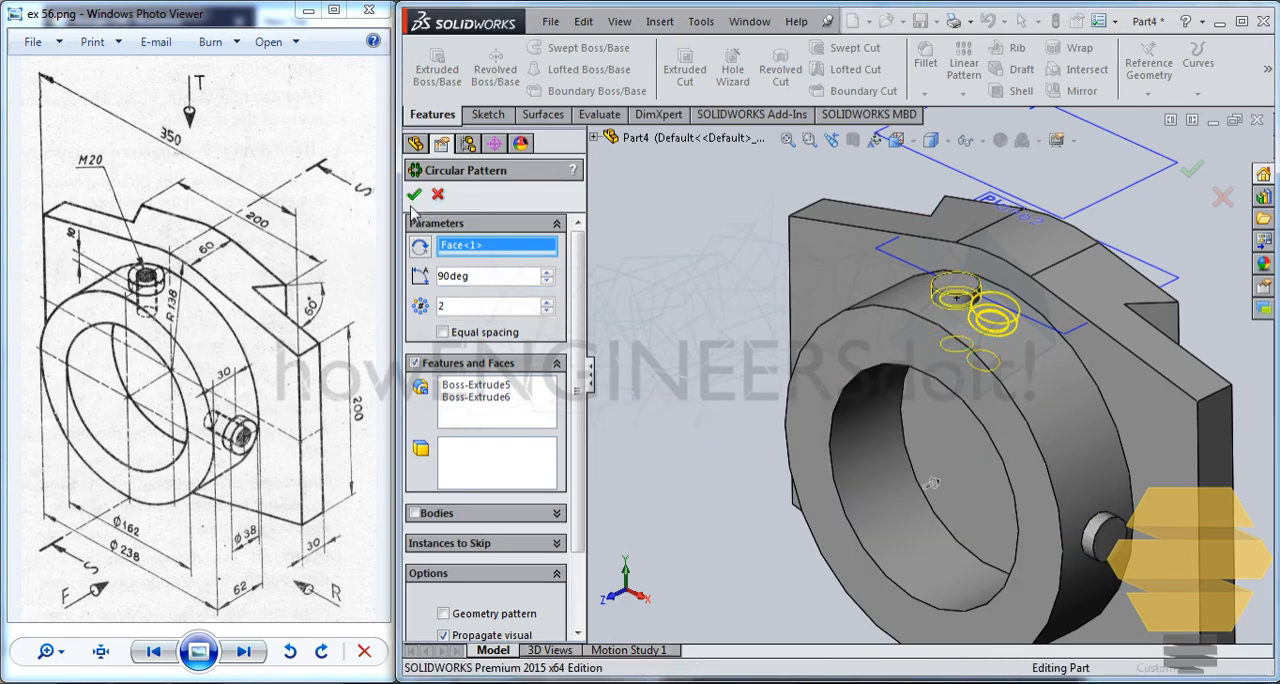
middle_drag(953, 427, 1066, 442)
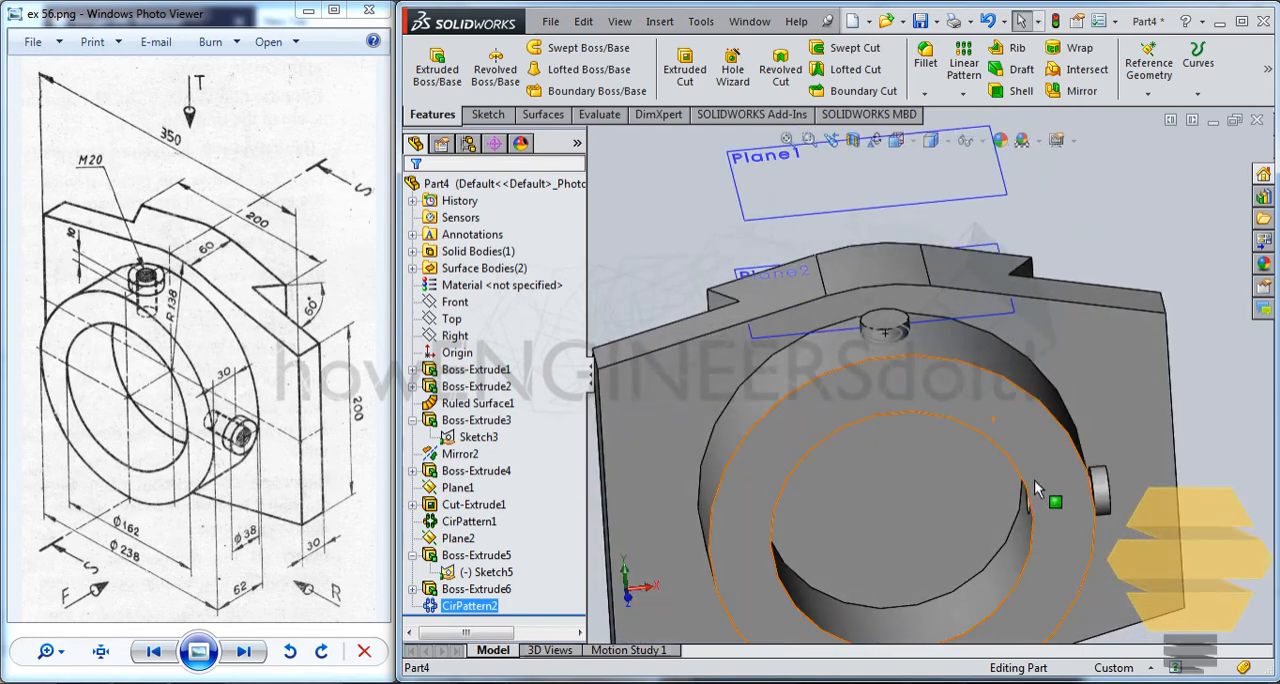
middle_drag(1036, 490, 1034, 515)
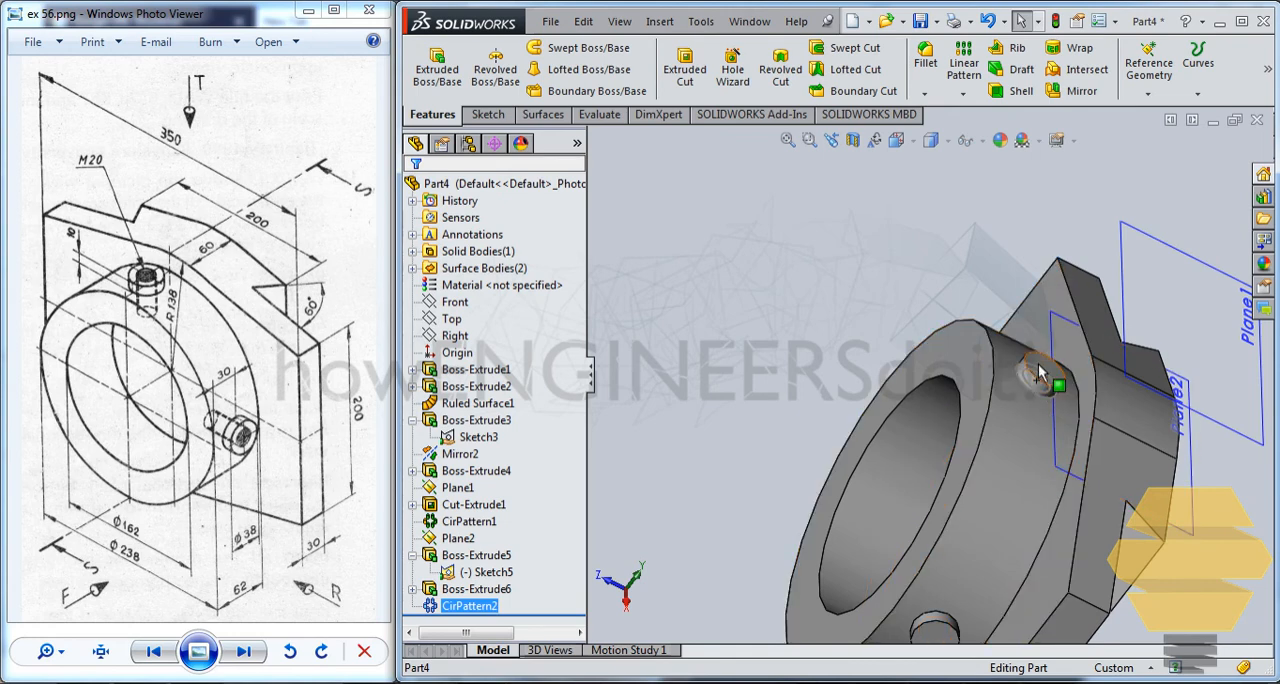
middle_drag(1018, 384, 1027, 463)
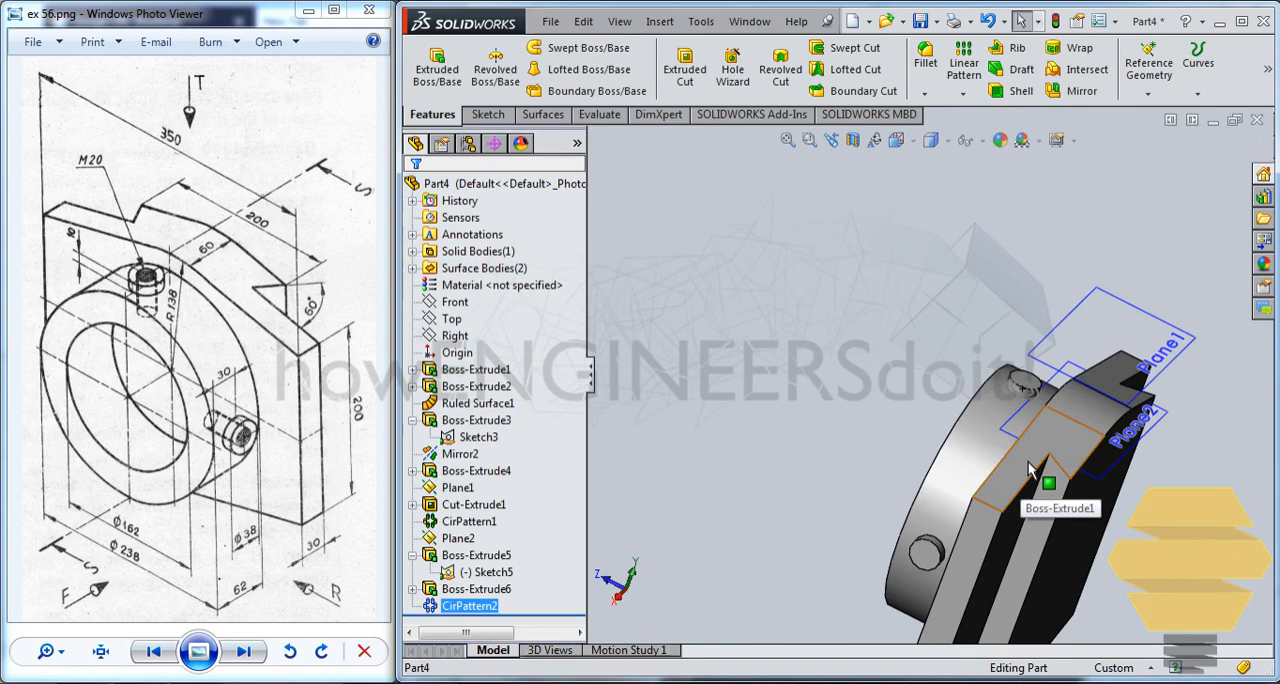